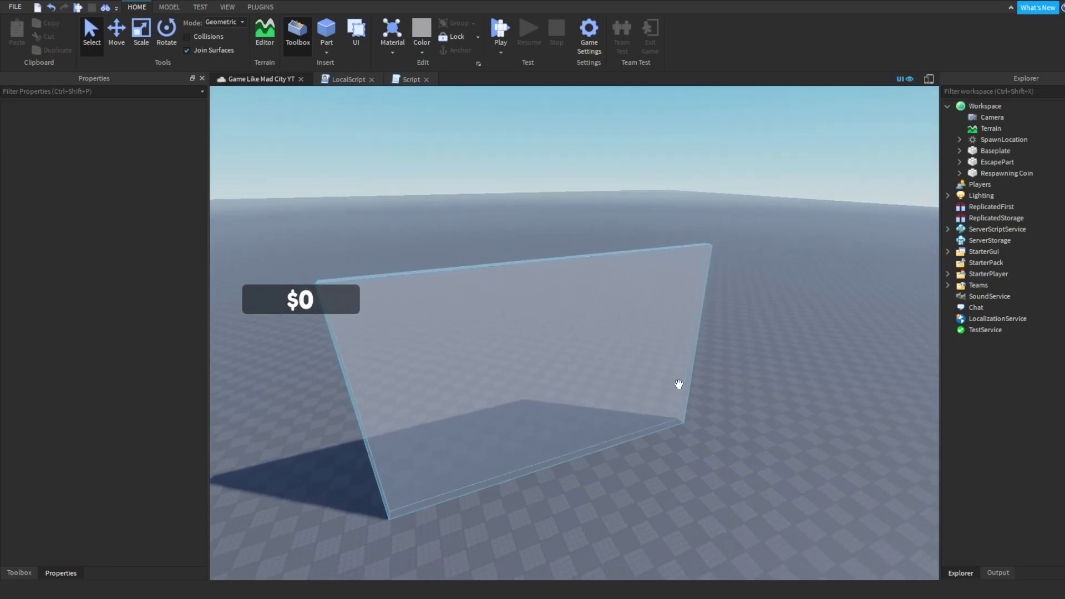
Select the escape wall, then expand StarterGui > MainGUIS and select EscapeFrame.
key(w)
key(s)
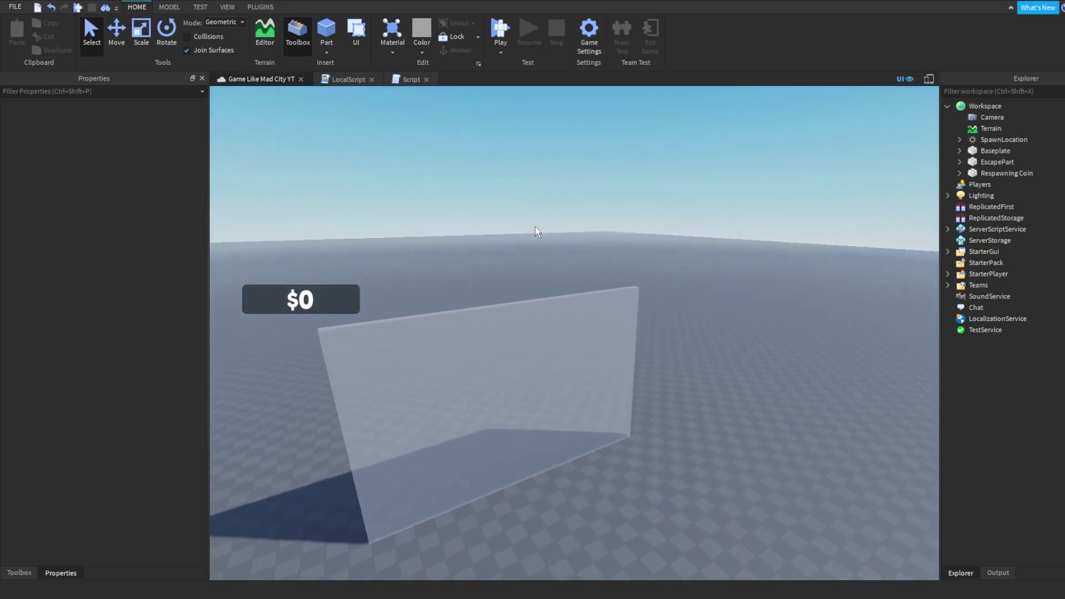
right_drag(536, 231, 696, 242)
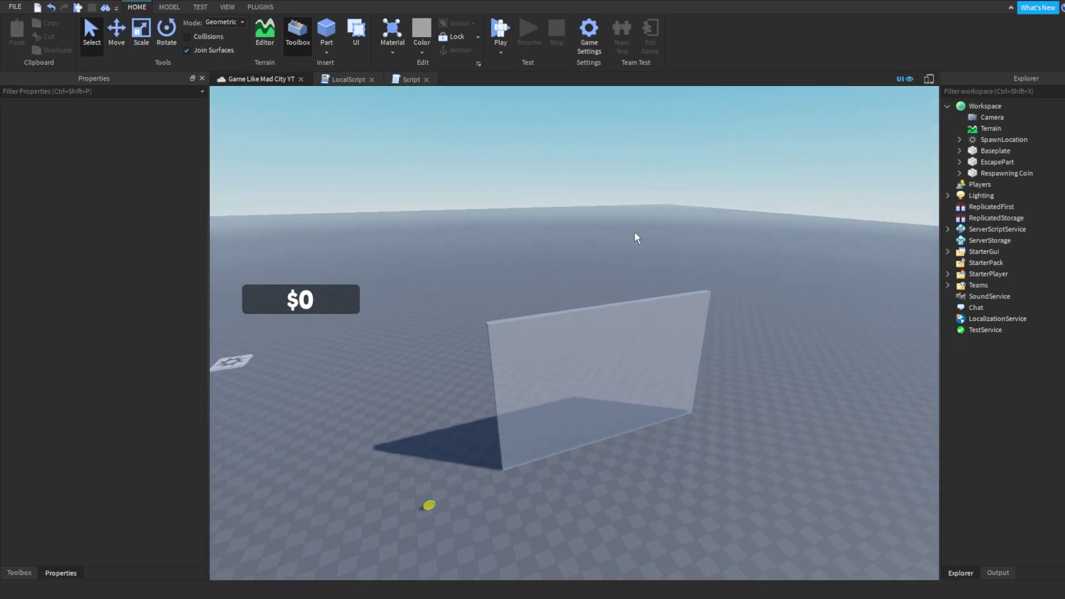
scroll(585, 395, up, 5)
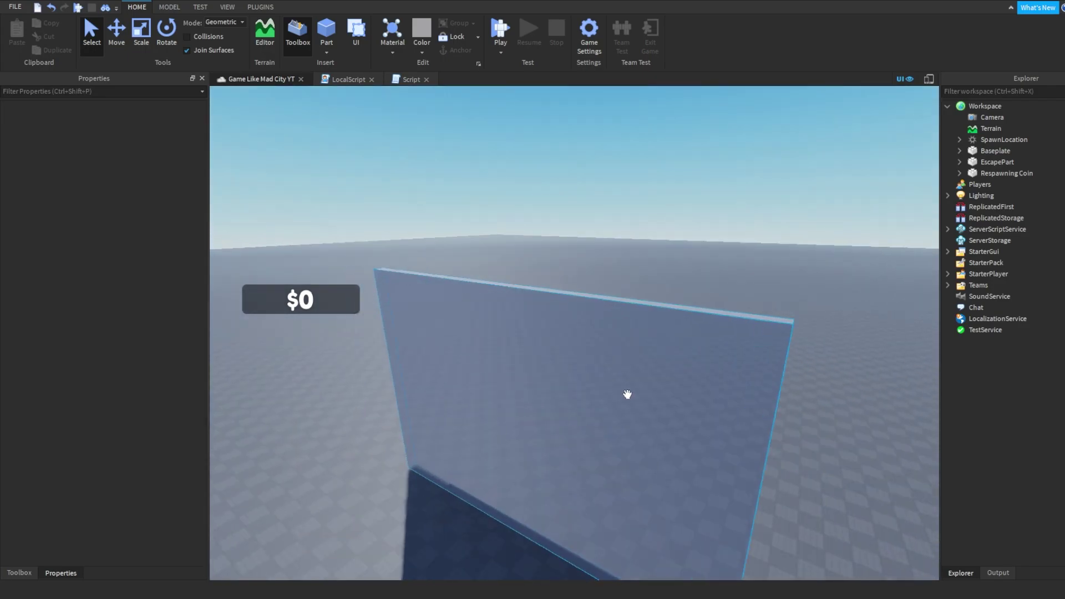
click(627, 394)
right_drag(673, 356, 749, 358)
double_click(984, 252)
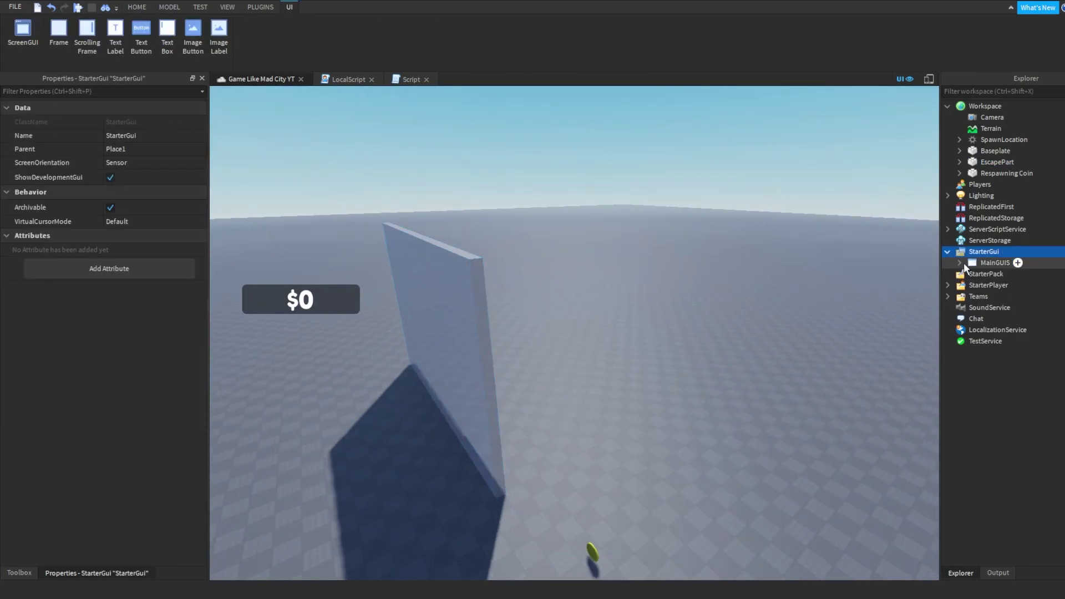
double_click(973, 263)
click(993, 275)
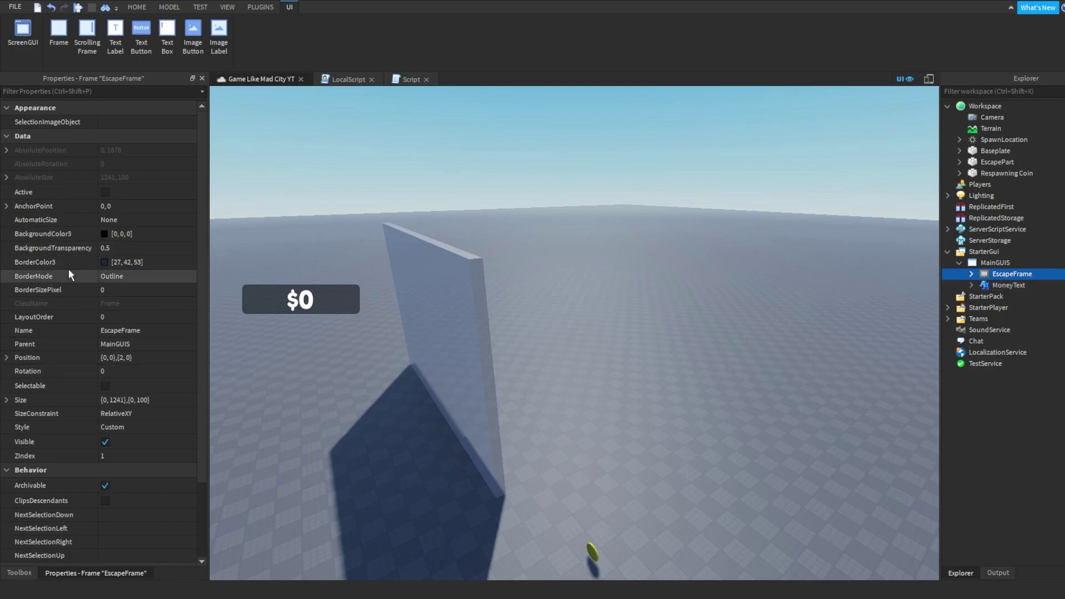
Preview the banner with edited EscapeFrame Position values twice, undoing each change.
click(116, 358)
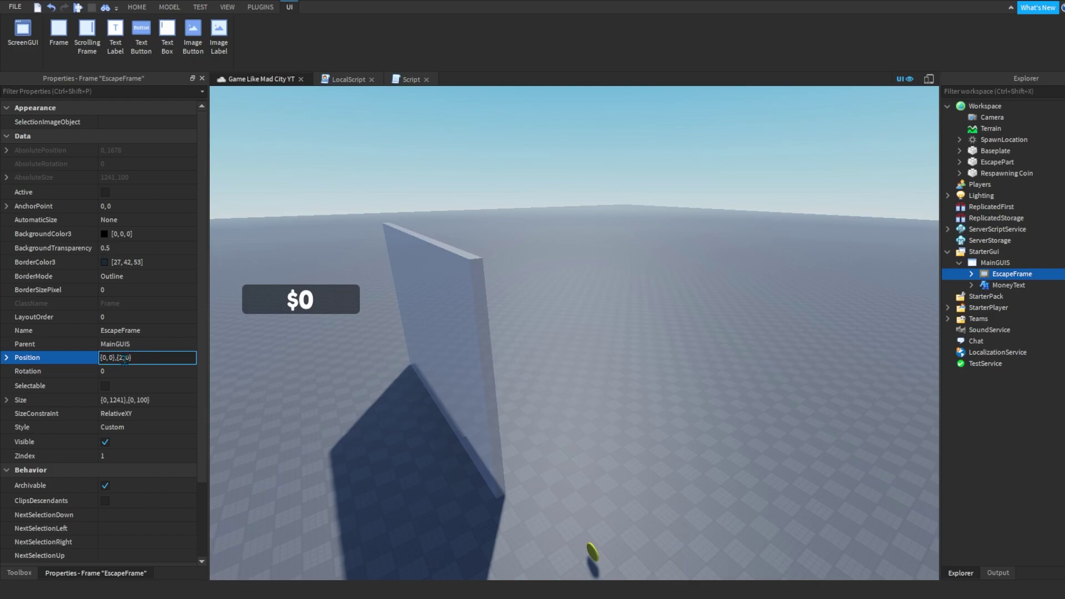
text(0)
key(Return)
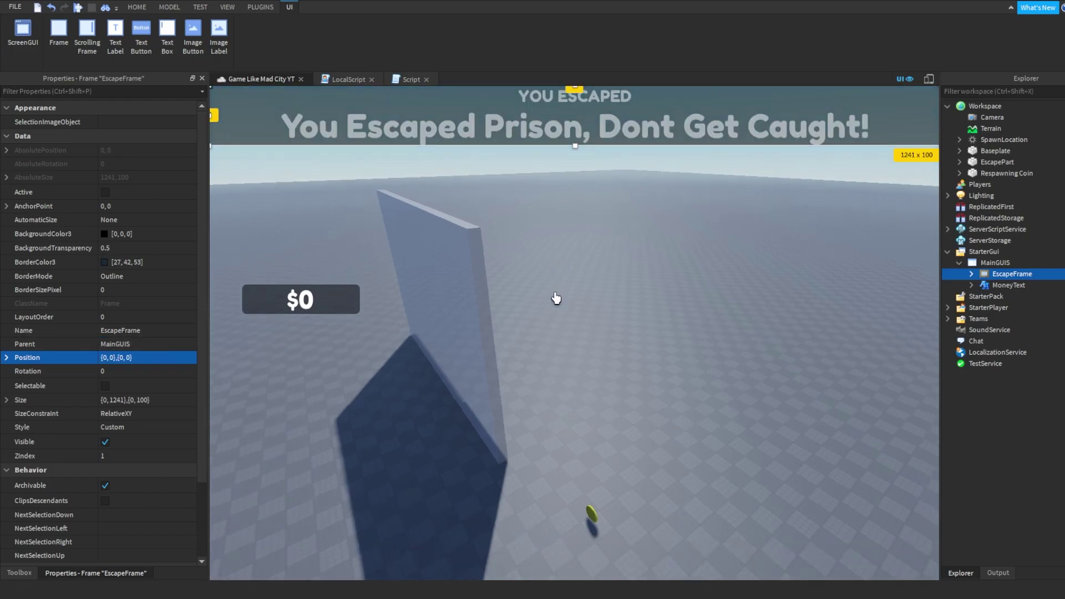
right_drag(556, 298, 529, 307)
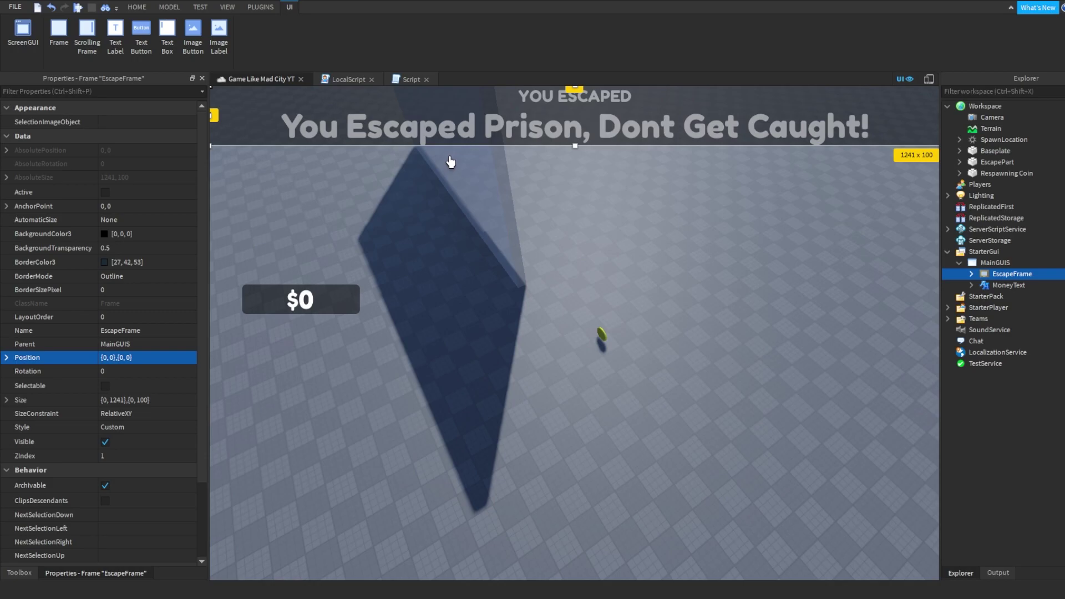
key(ctrl+z)
click(124, 357)
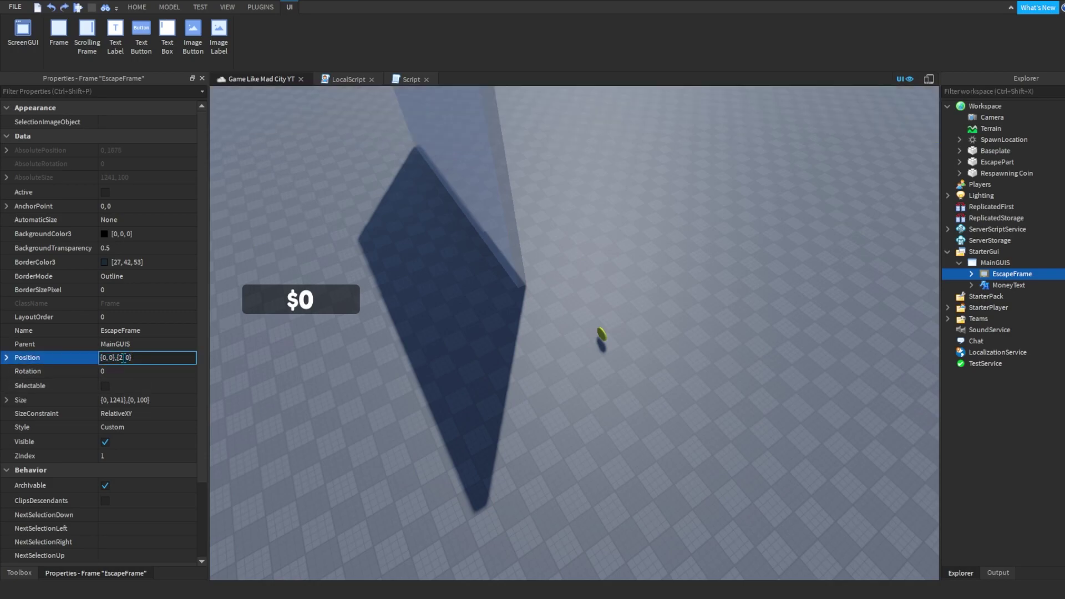
key(BackSpace)
text(0)
key(Return)
key(ctrl+z)
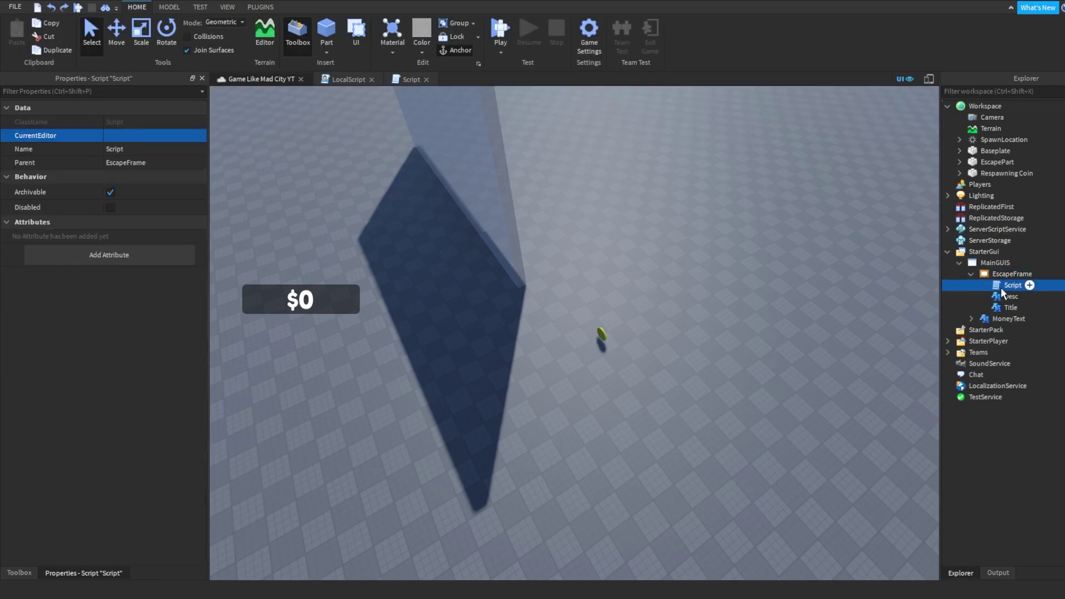
Copy 0,0.881 from the EscapeFrame Script's TweenPosition into EscapeFrame's Position property.
click(971, 273)
double_click(1012, 284)
drag(788, 258, 699, 260)
key(ctrl+c)
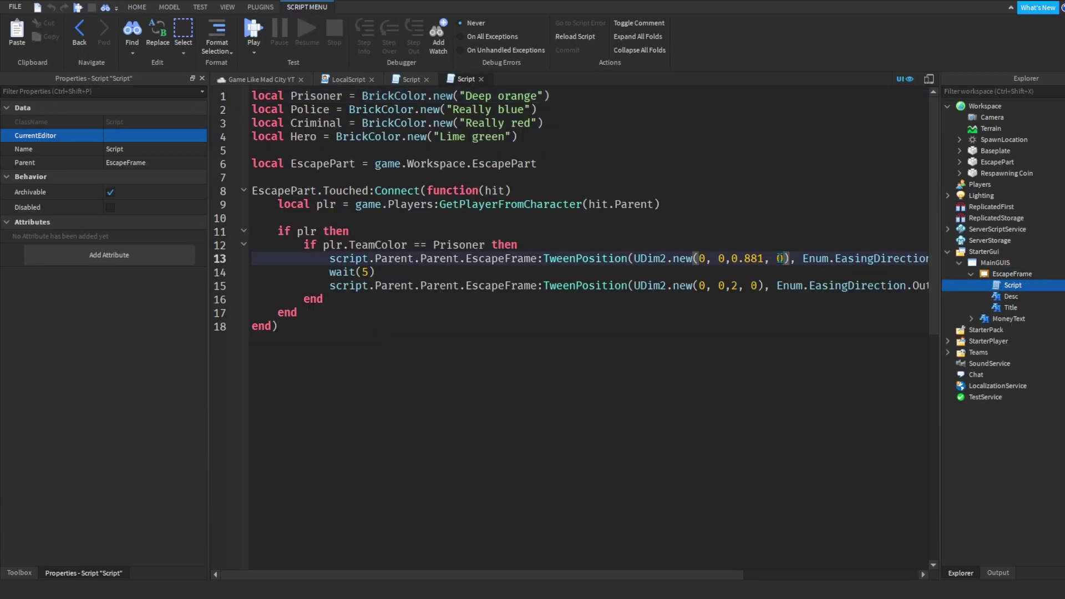
click(262, 78)
click(1013, 274)
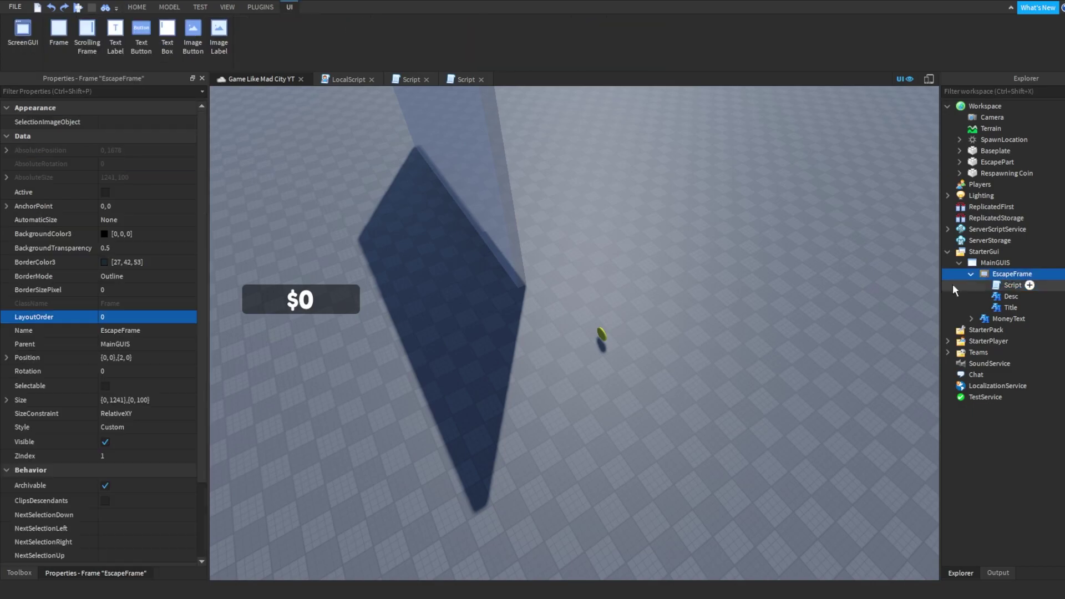
click(142, 359)
key(ctrl+v)
key(Return)
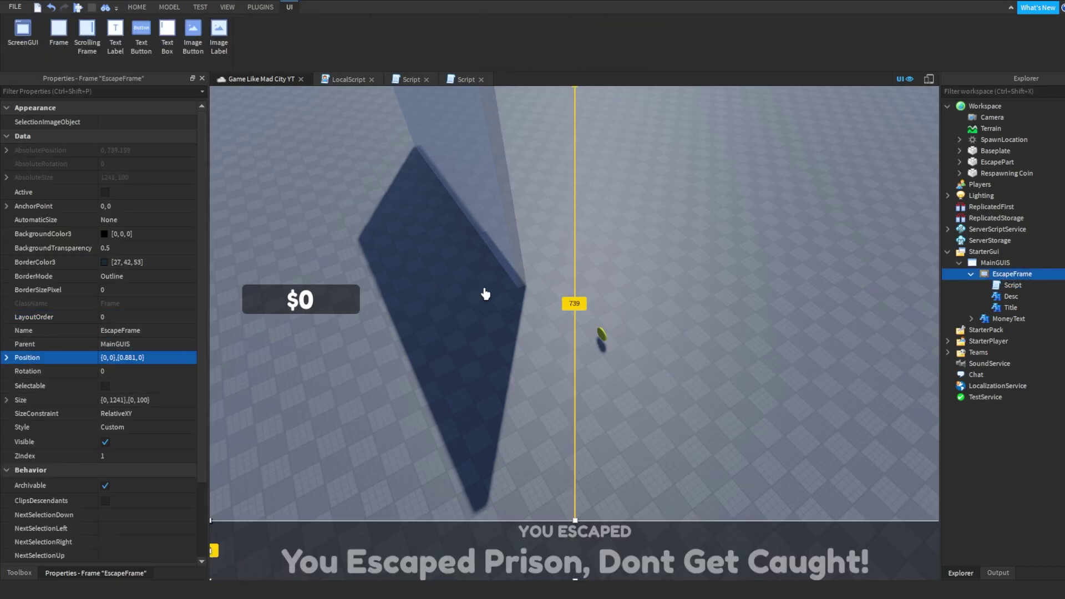
Select the Desc label and clear its Text property.
click(989, 307)
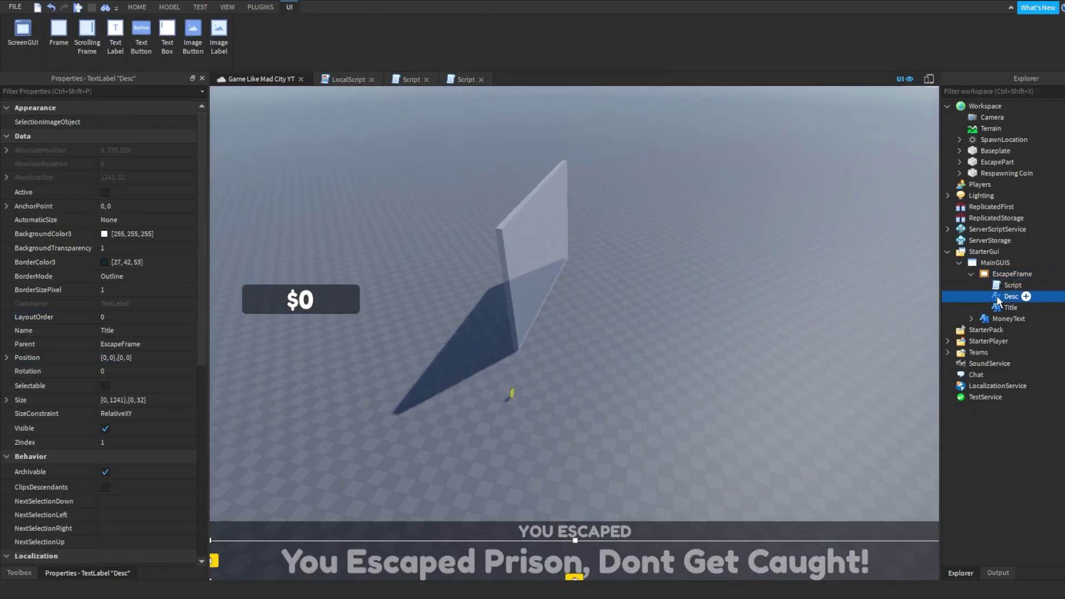
click(1004, 297)
scroll(83, 400, down, 5)
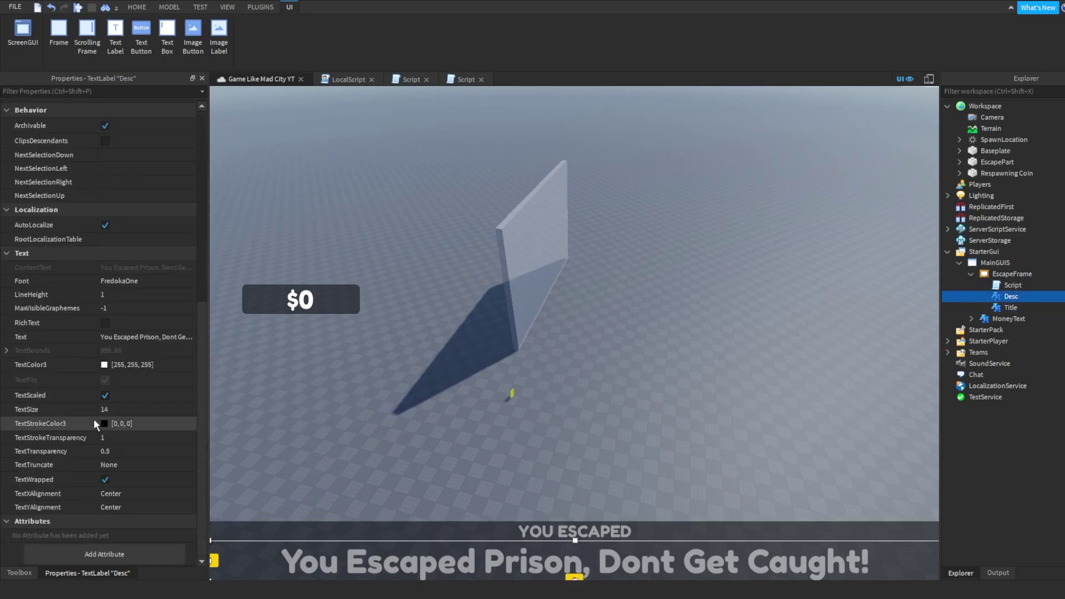
click(162, 338)
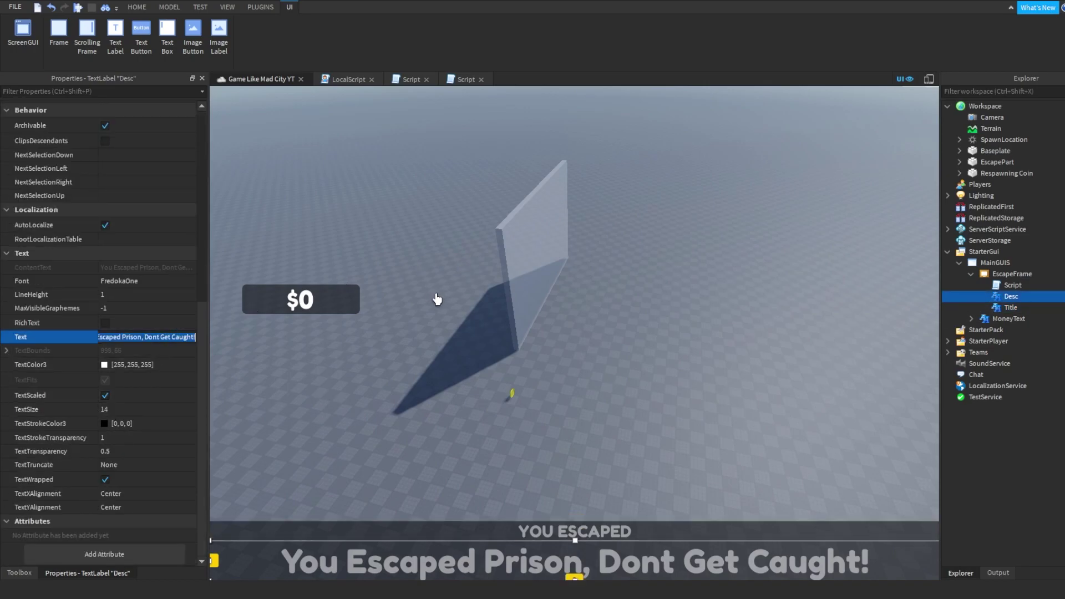
right_drag(430, 301, 385, 348)
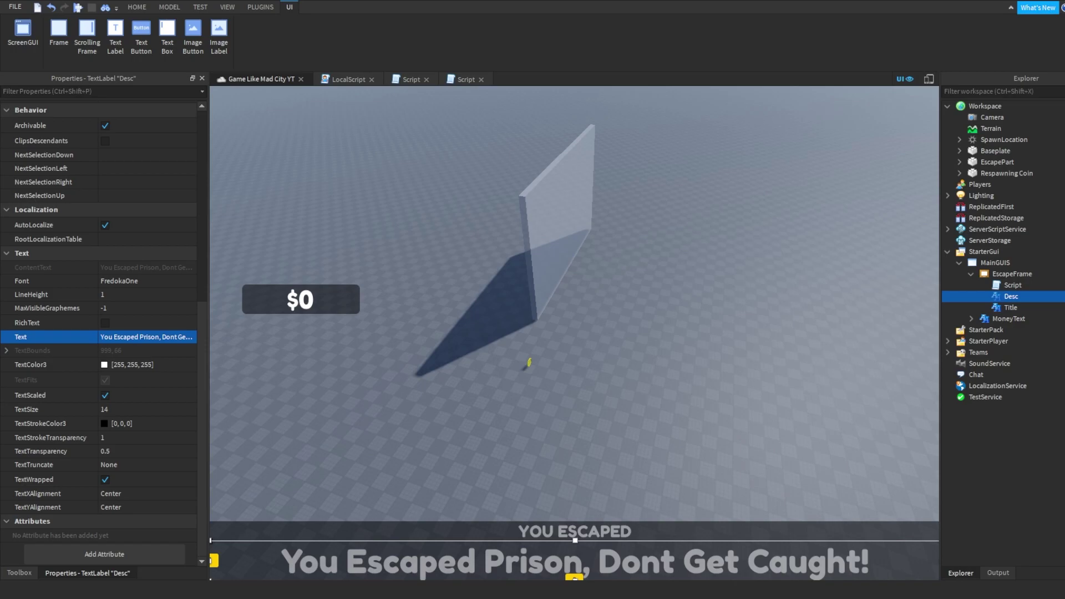
right_drag(404, 370, 502, 302)
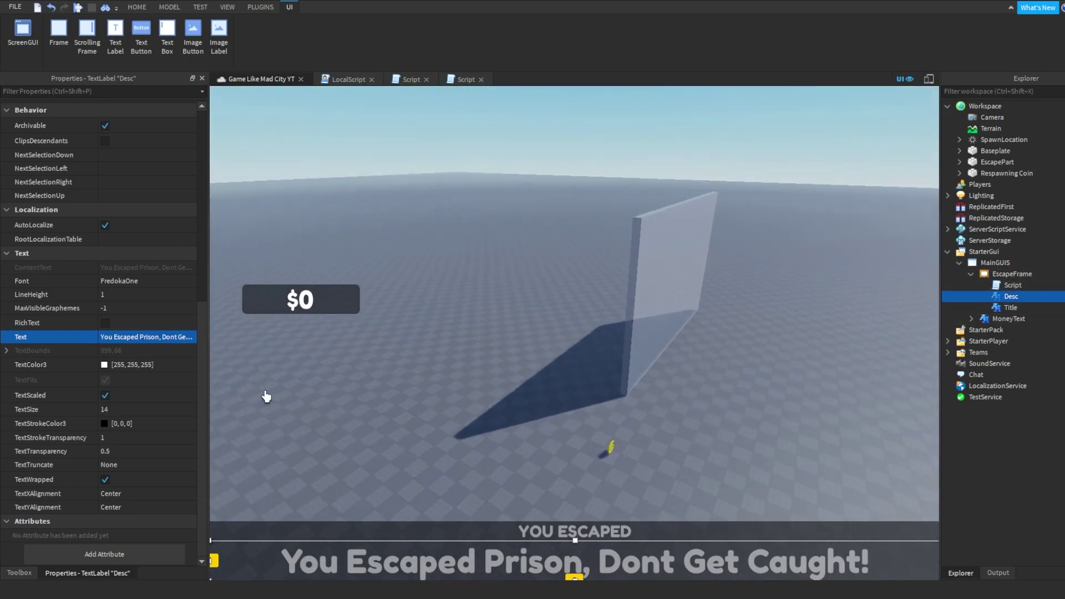
click(124, 337)
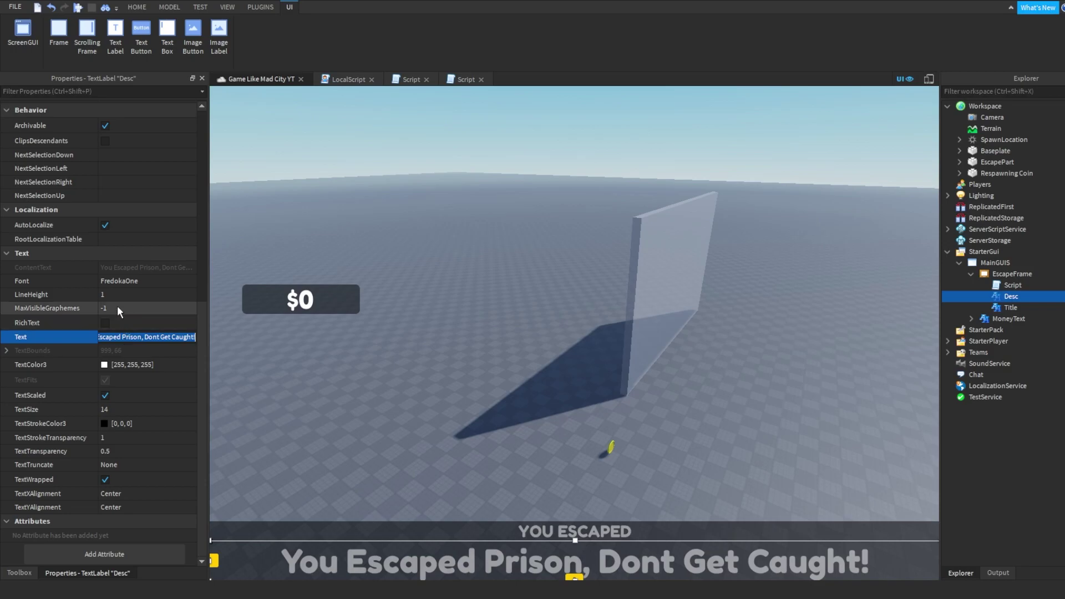
key(BackSpace)
key(Return)
Set EscapeFrame's Position Y scale to 2 and open its Script.
click(1011, 275)
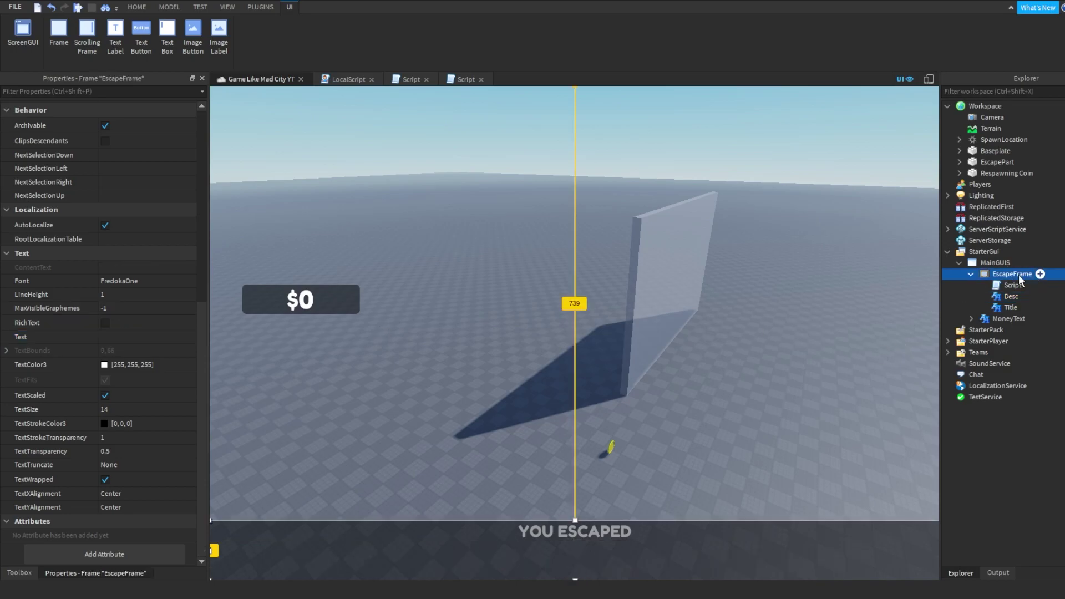
click(125, 267)
text(2)
key(Return)
double_click(1013, 285)
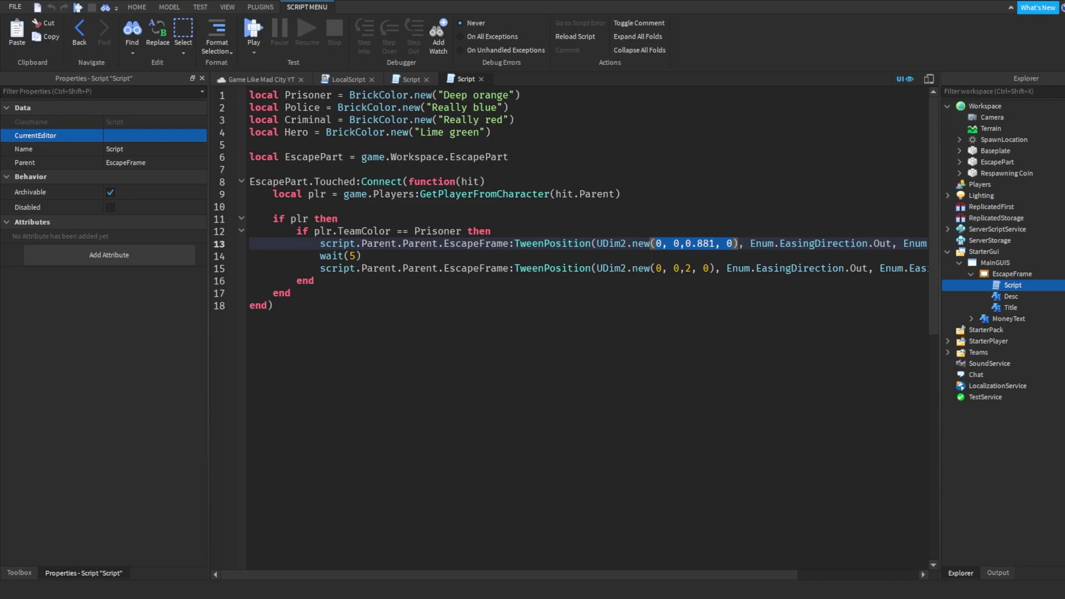
Add the escape-message text variable and a for loop inside the Prisoner check.
click(739, 554)
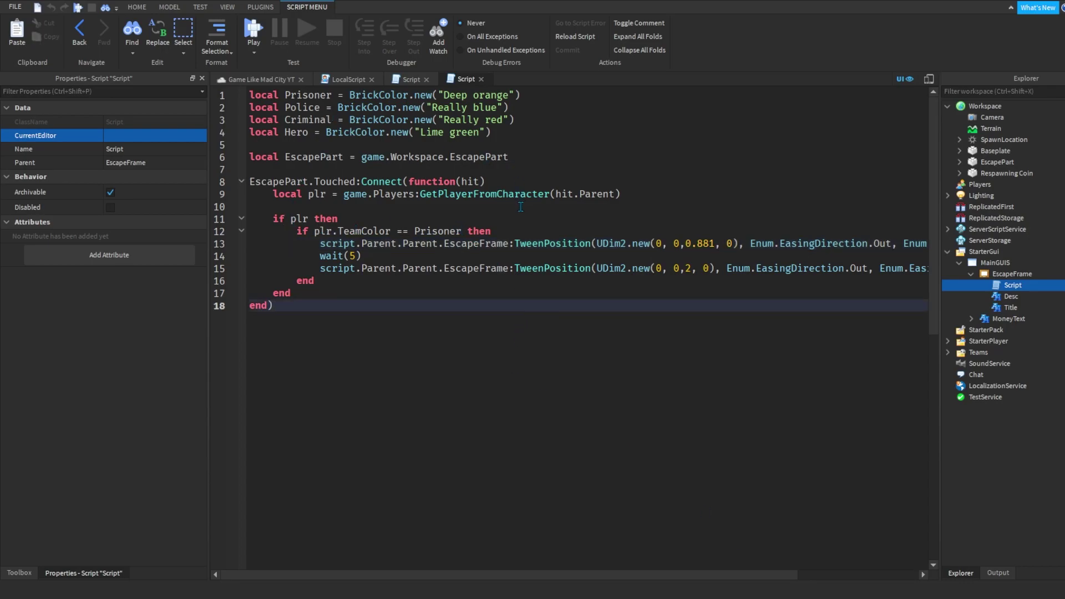
click(518, 234)
key(Return)
key(Return)
text(textforescape)
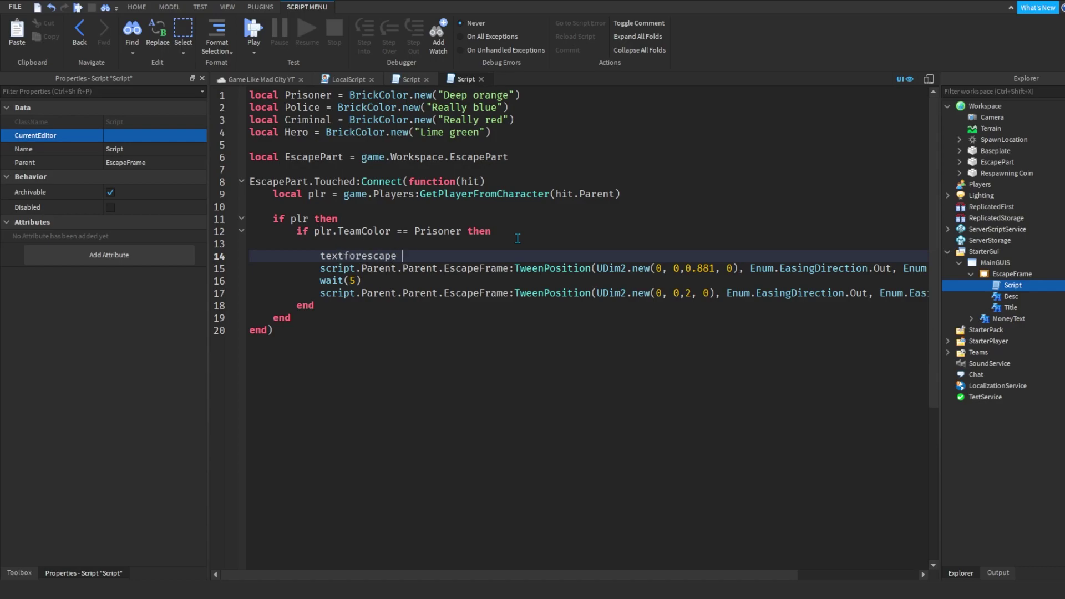
text(=)
key(Return)
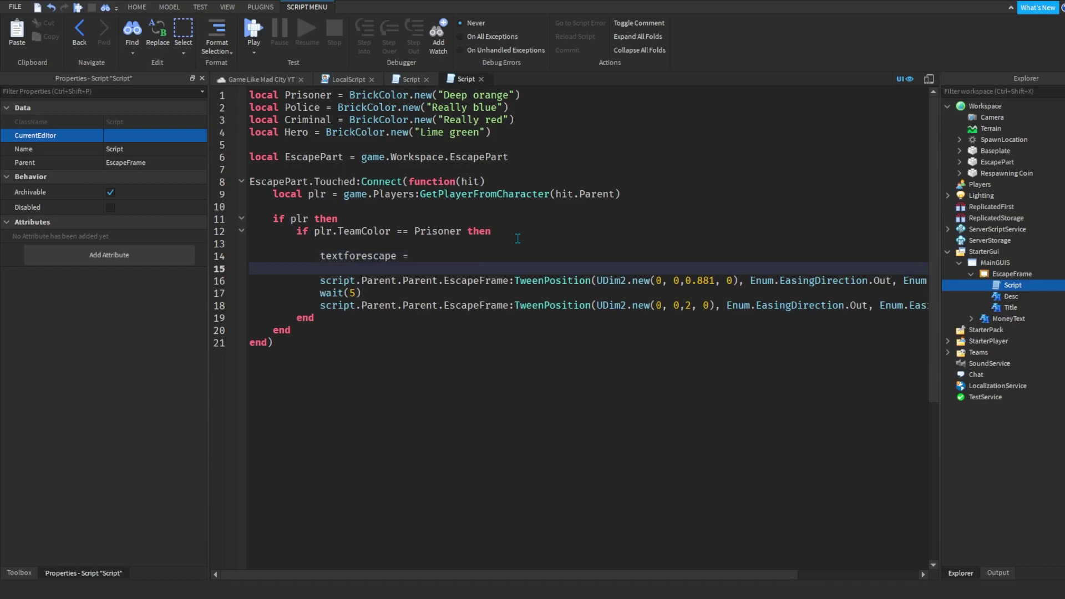
key(BackSpace)
text(You Escaped Prison, Dont Get Caught!)
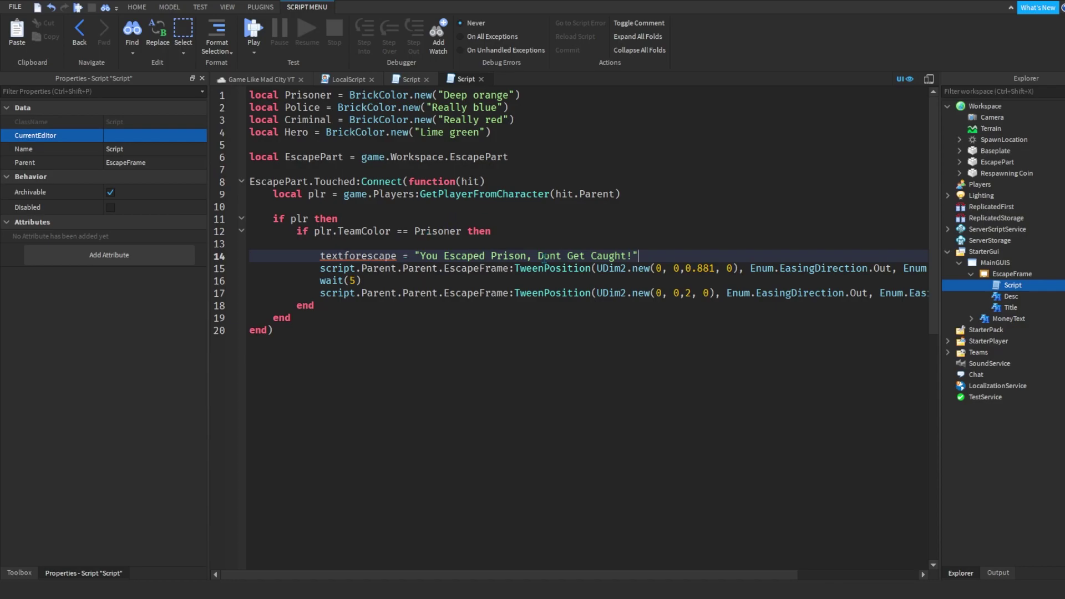
key(Return)
key(Return)
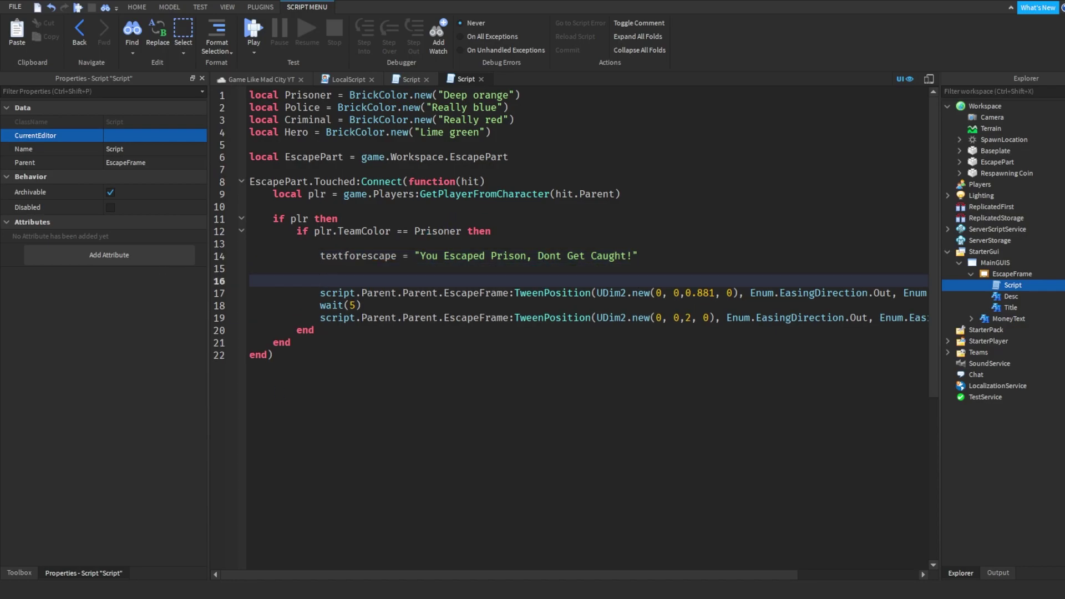
text(for i = 1, #te)
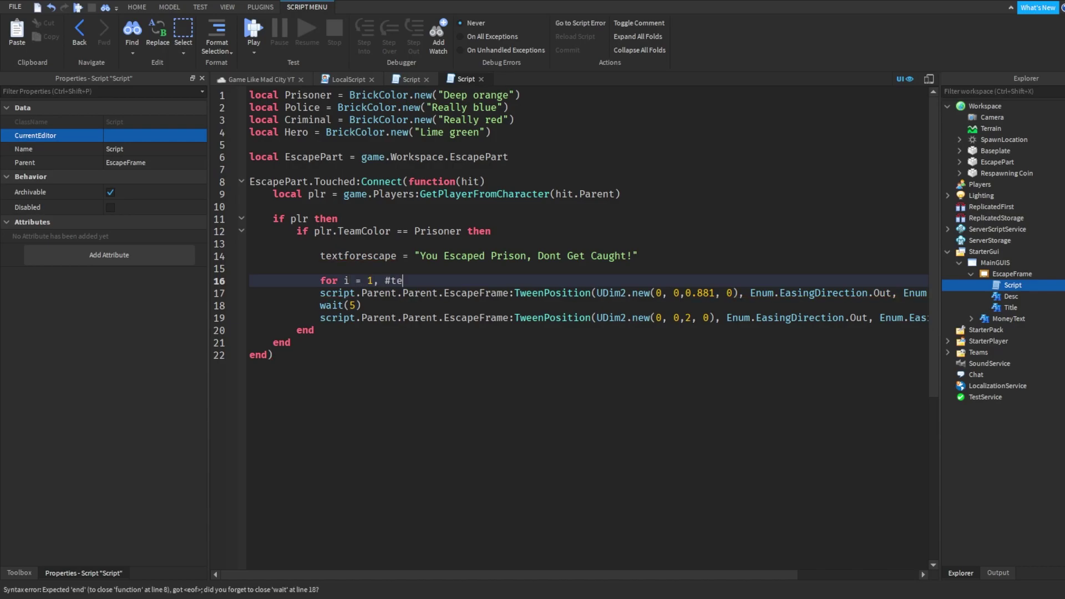
text(xtforescape)
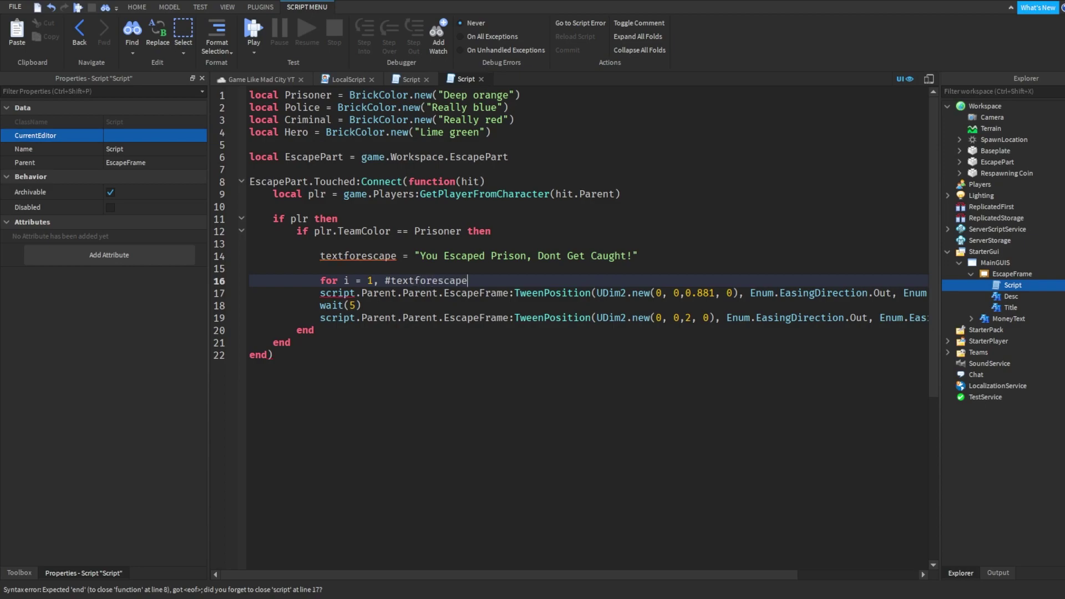
text( do)
key(Return)
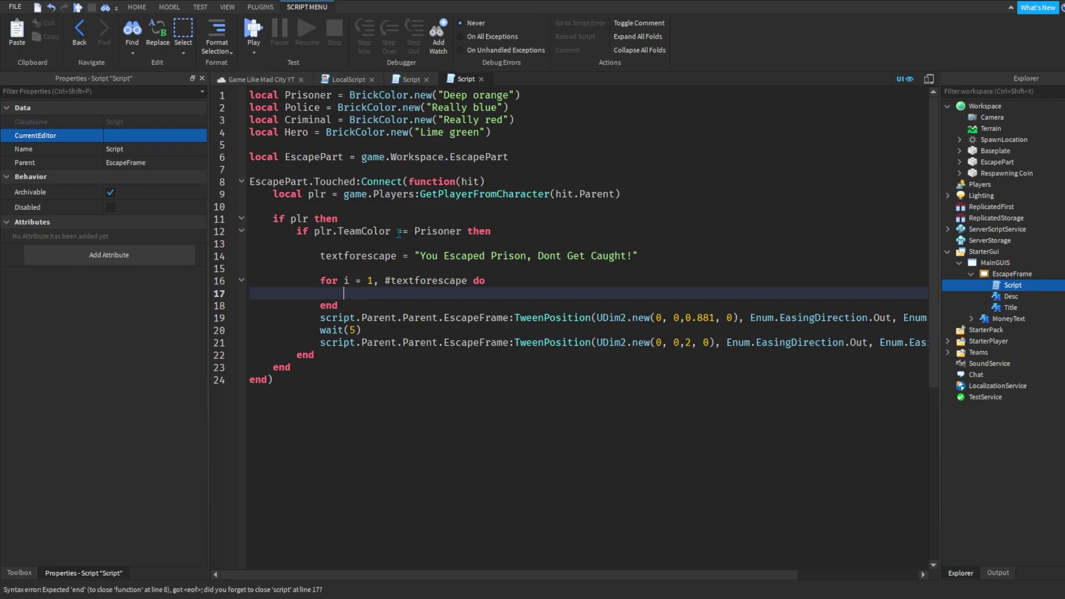
Fill the loop with script.Parent.Desc.Text = string.sub(text, 1, i) and wait(1).
click(321, 256)
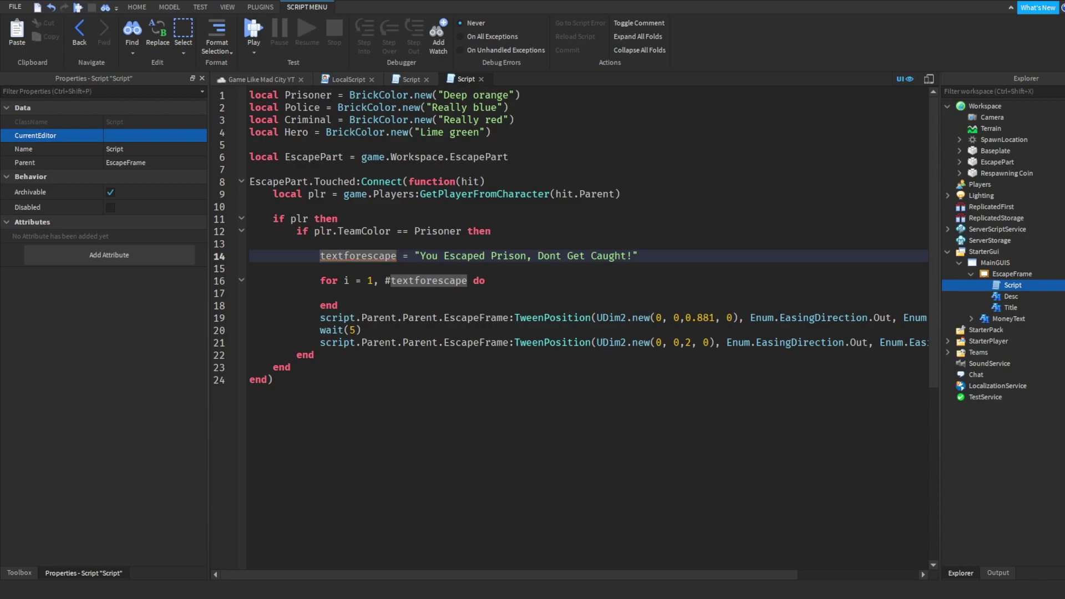
click(355, 293)
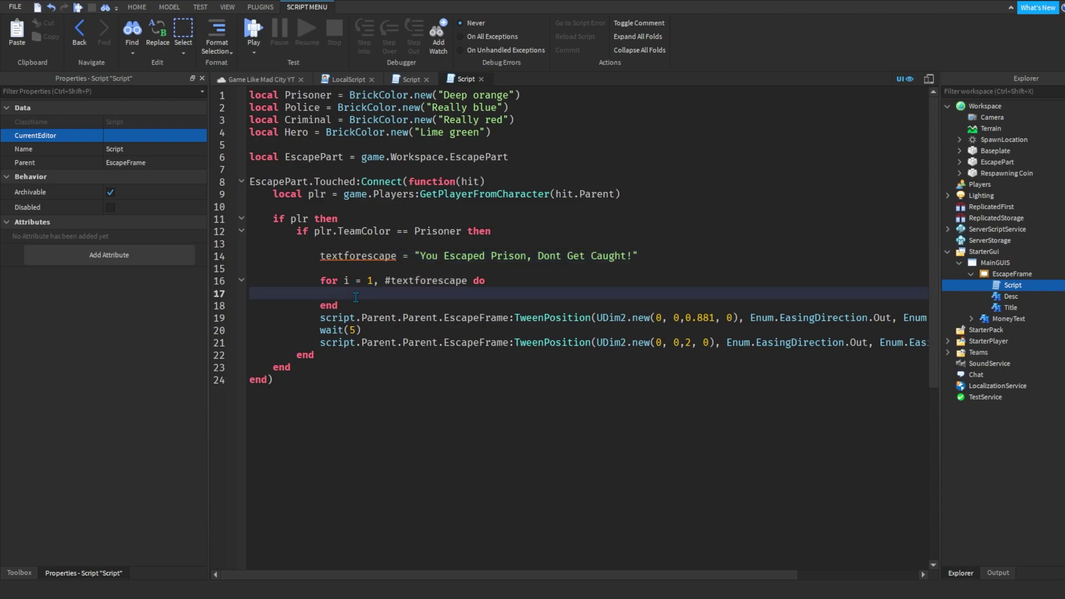
text(script)
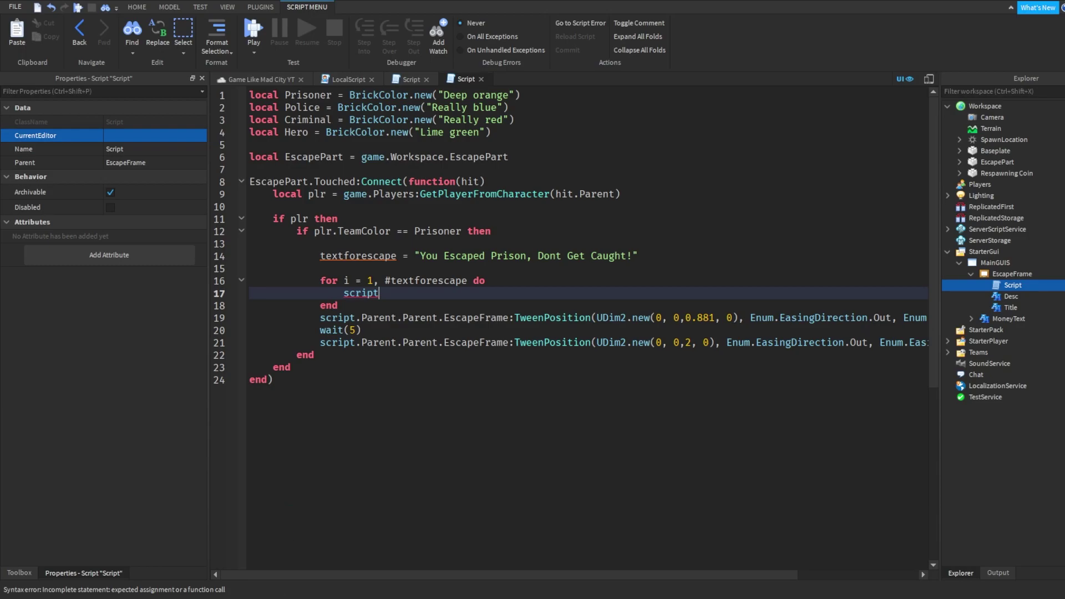
text(.Parent.D)
text(esc.Text =)
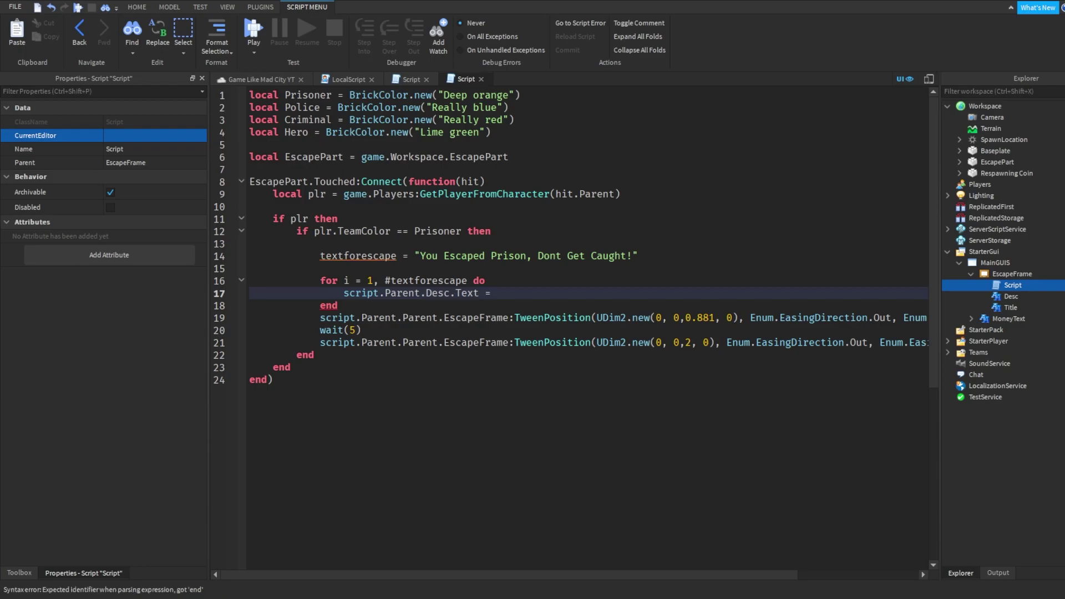
text( string.su)
text(b()
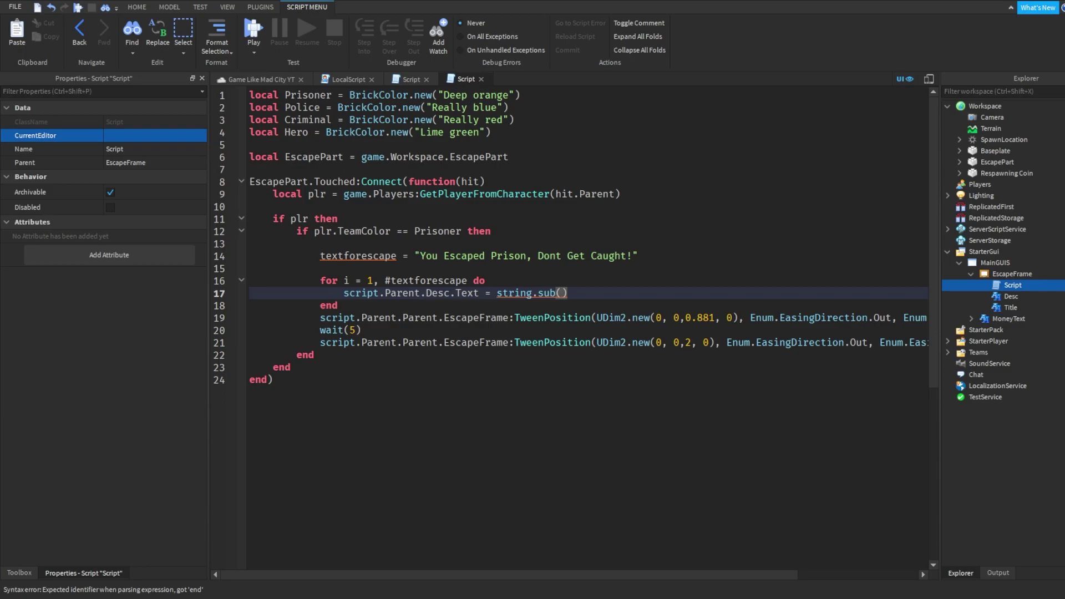
text(text, )
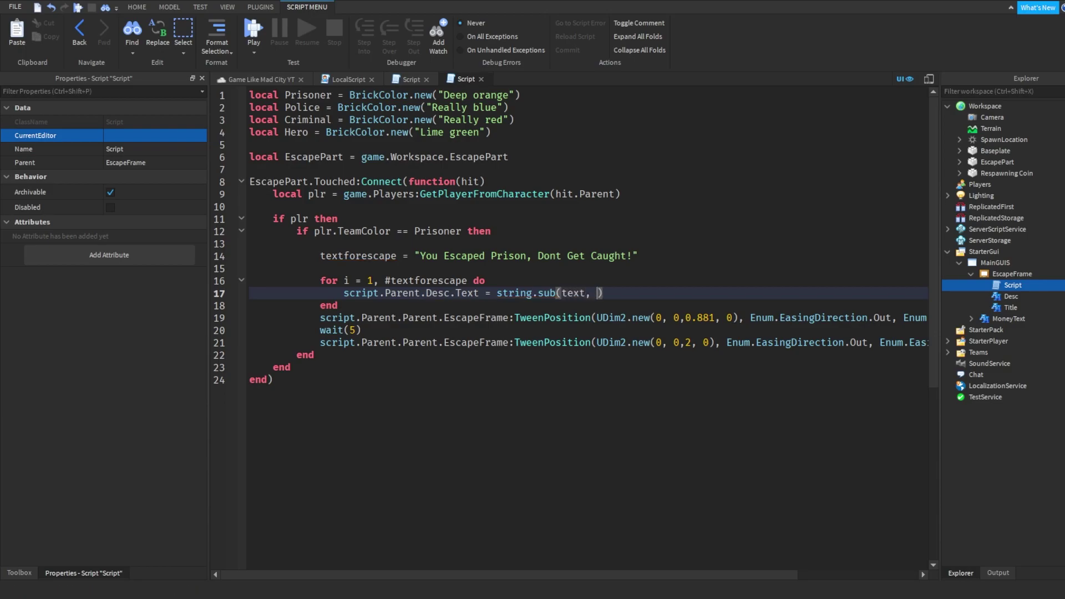
text(1, i)
click(638, 298)
key(Return)
text(wait()
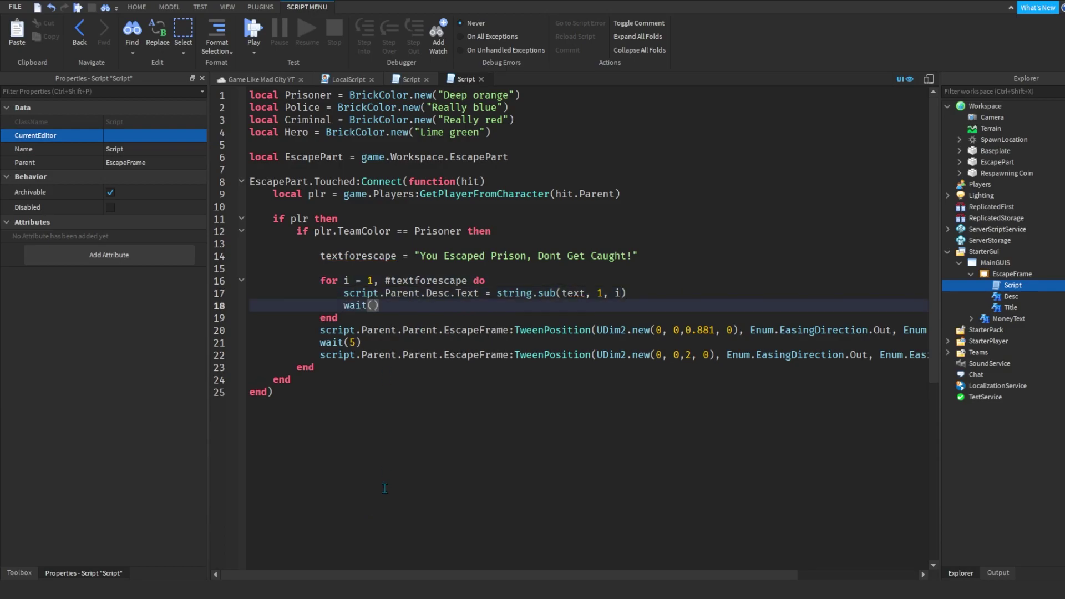
text(0.05))
key(BackSpace)
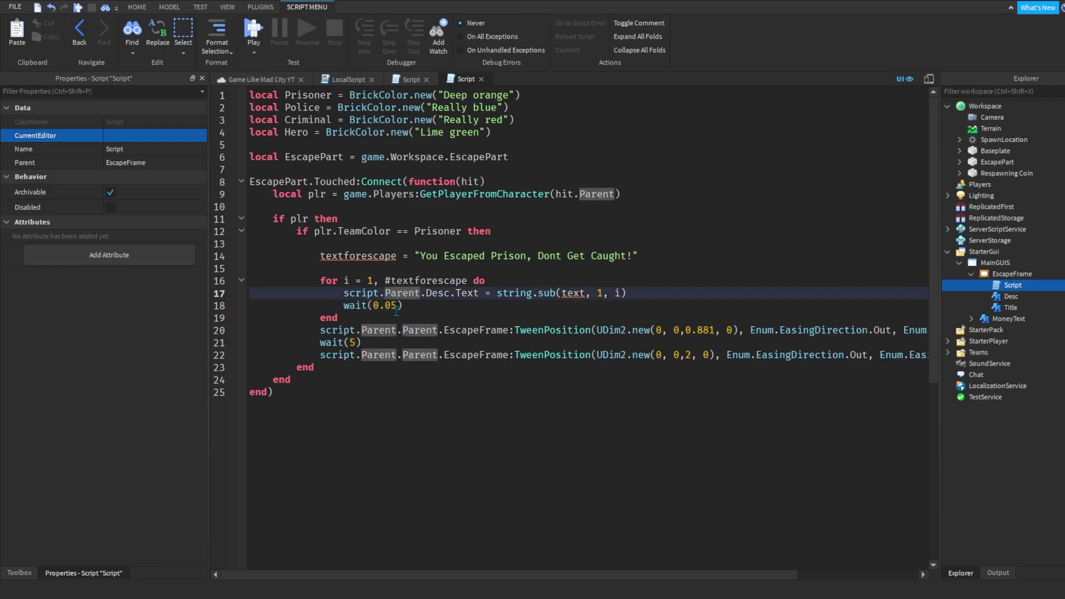
key(Left)
key(BackSpace)
key(BackSpace)
key(BackSpace)
key(BackSpace)
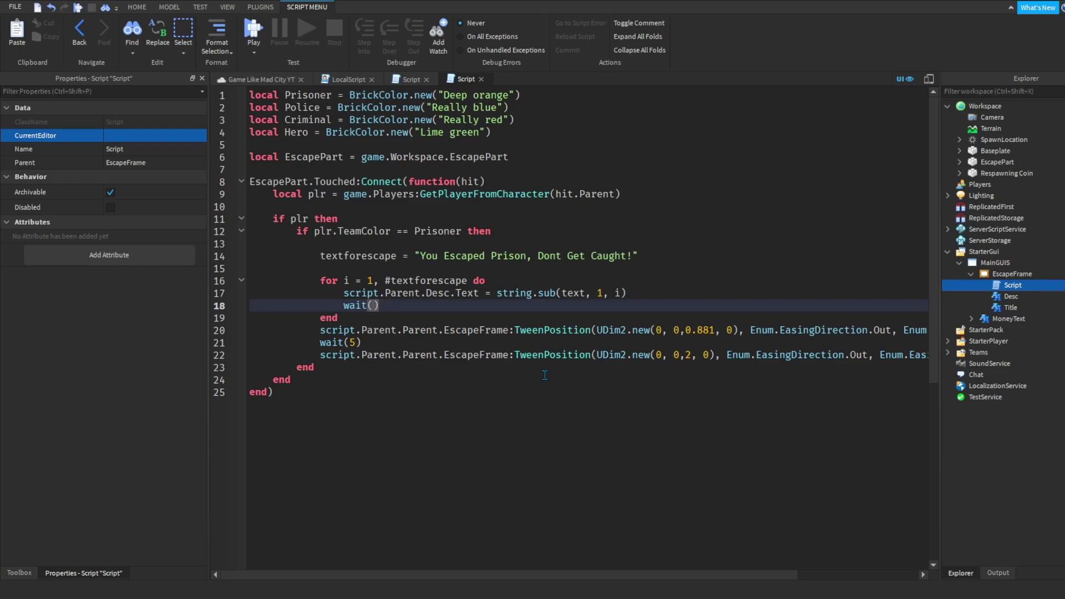
text(1)
Run a playtest, jump to the line 17 error from Output, and stop.
click(262, 79)
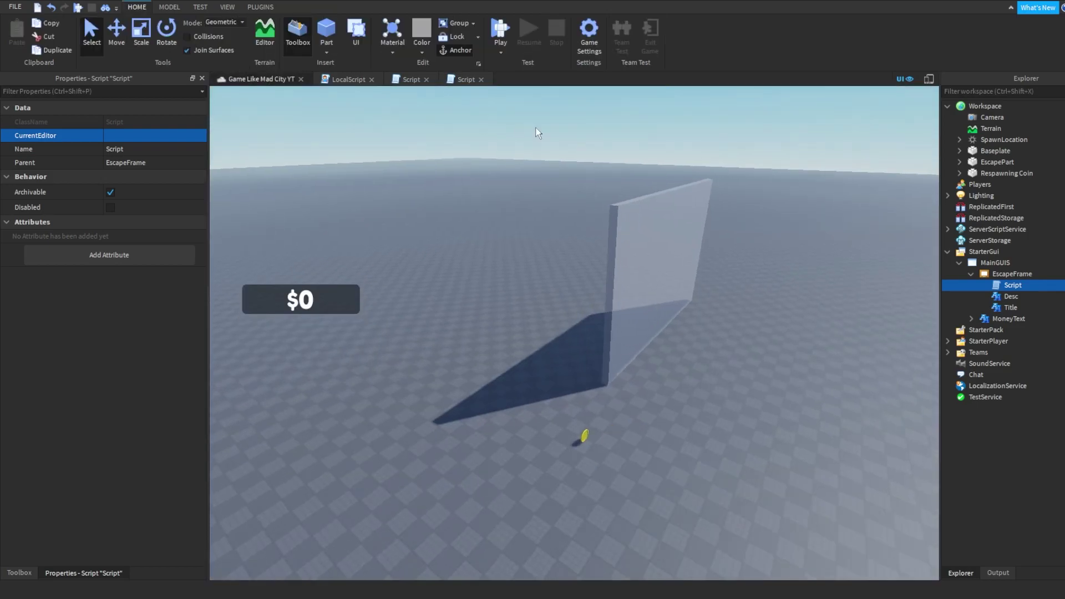
scroll(545, 127, up, 5)
click(500, 34)
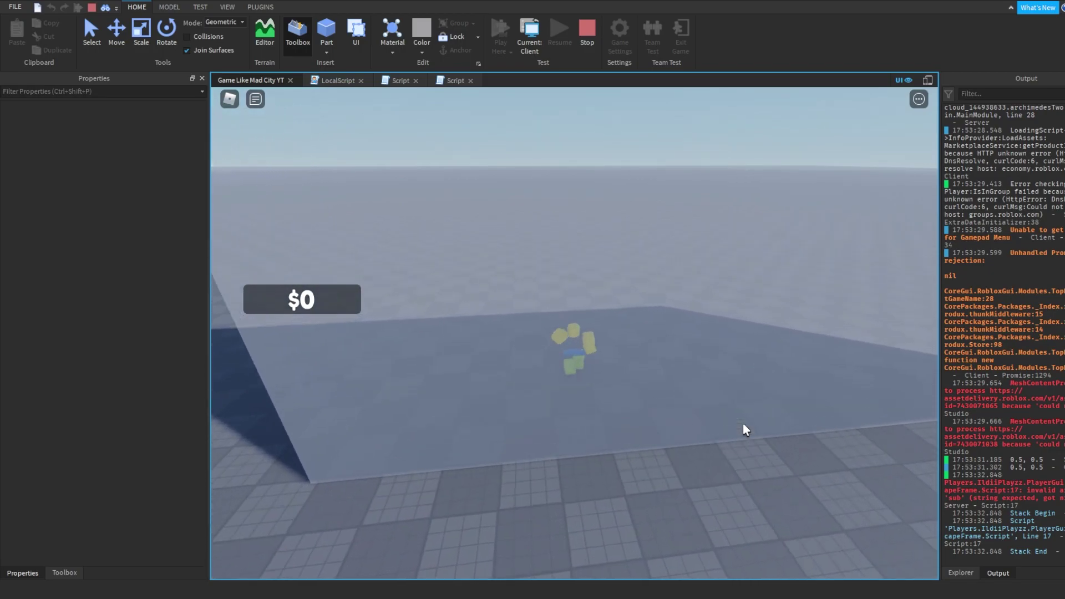
click(1047, 535)
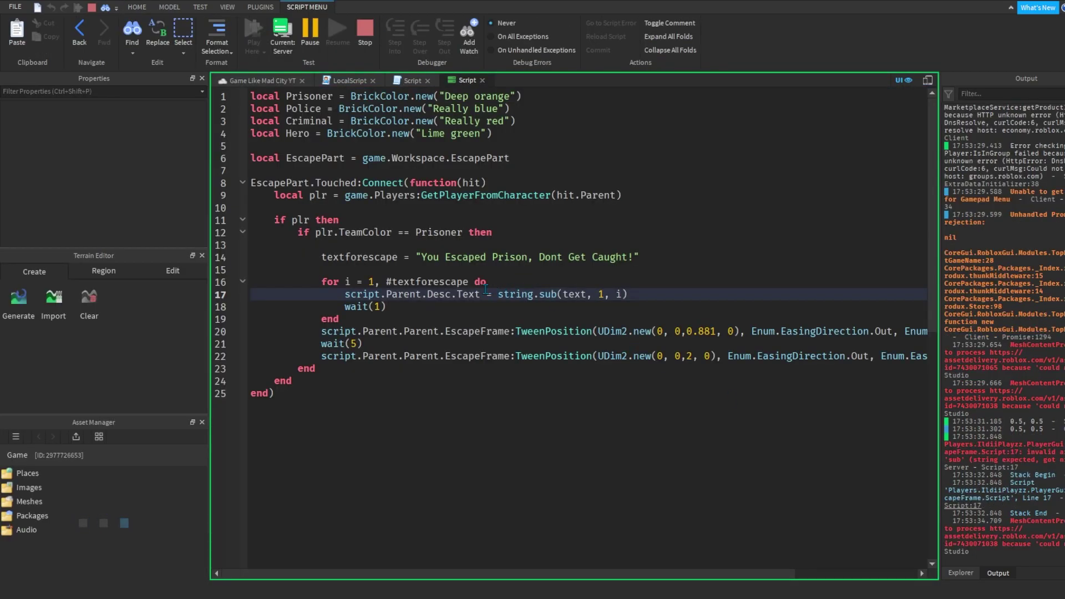
click(365, 35)
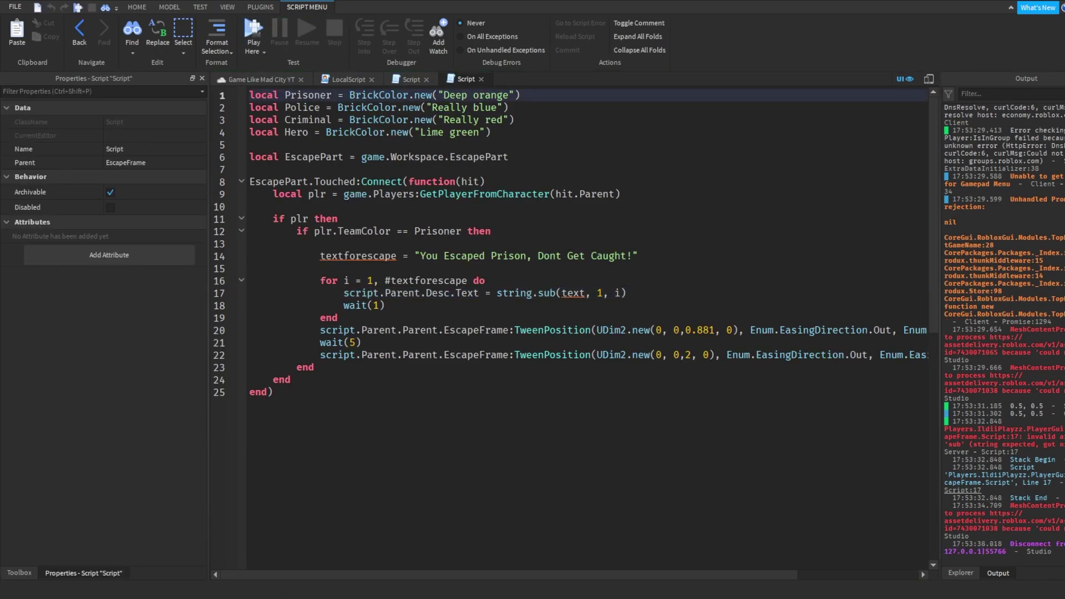
Replace 'text' with 'textforescape' in line 17's string.sub call.
double_click(369, 255)
key(ctrl+c)
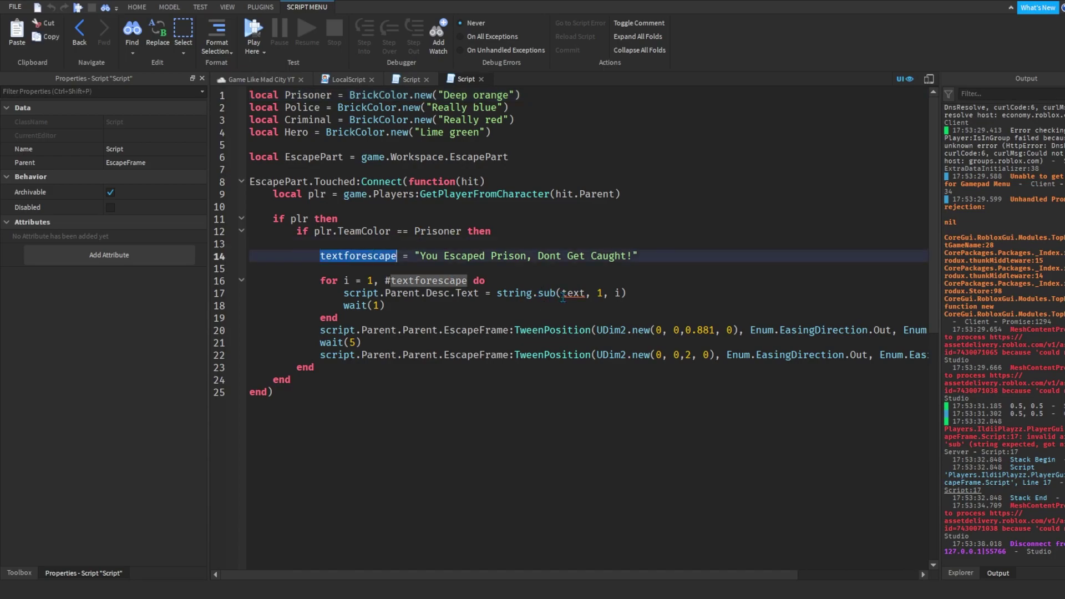
double_click(564, 293)
key(ctrl+v)
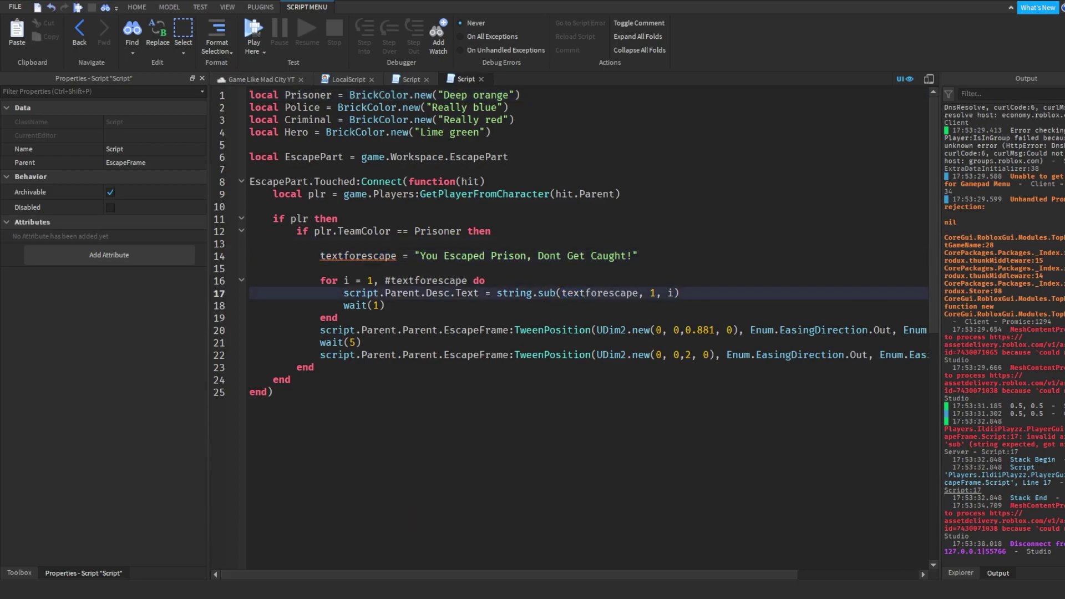
click(426, 281)
key(Left)
key(Left)
key(Left)
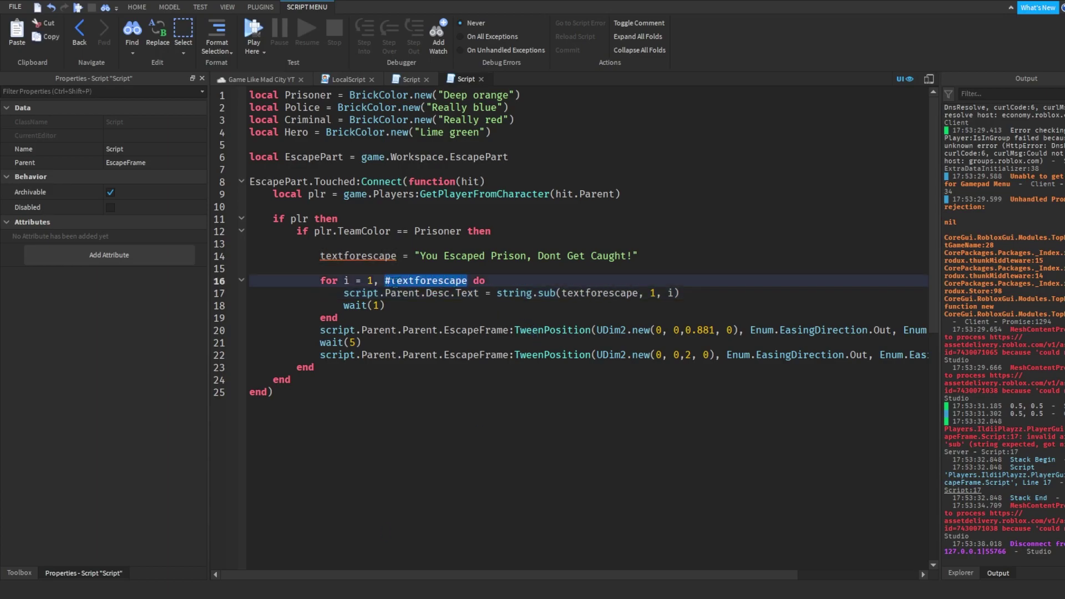
key(shift+Down)
click(420, 274)
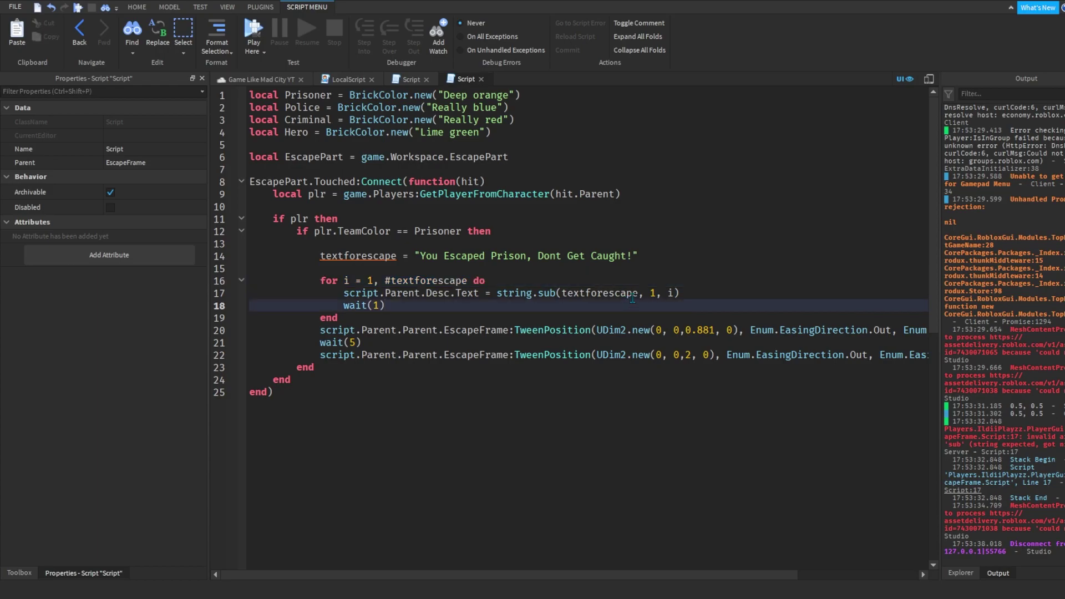
click(673, 293)
click(391, 258)
Playtest, orbiting the camera and walking the character around the translucent escape wall.
click(254, 28)
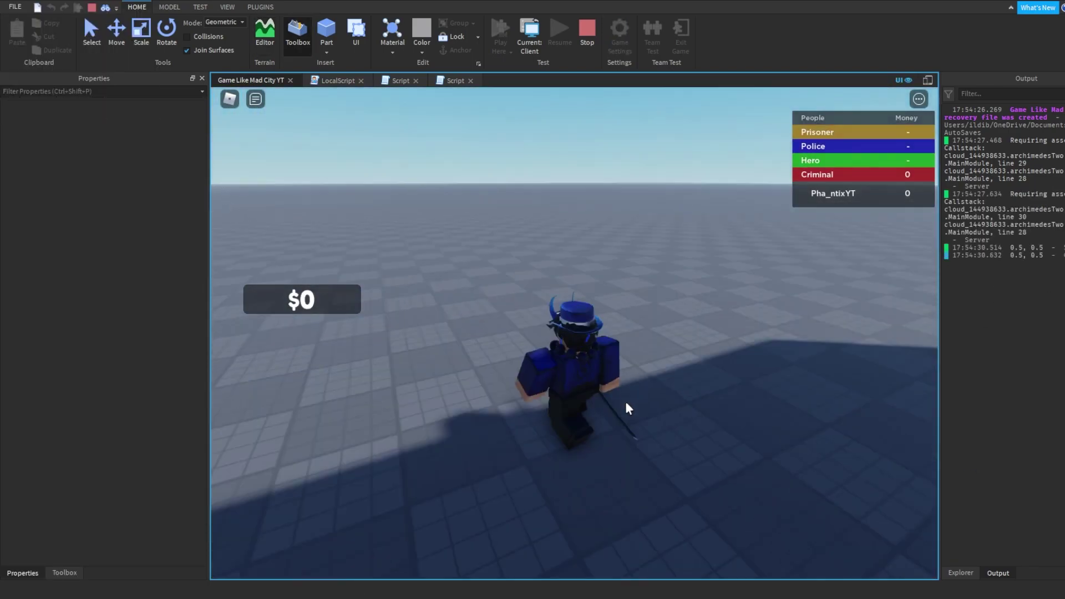
right_drag(618, 405, 626, 404)
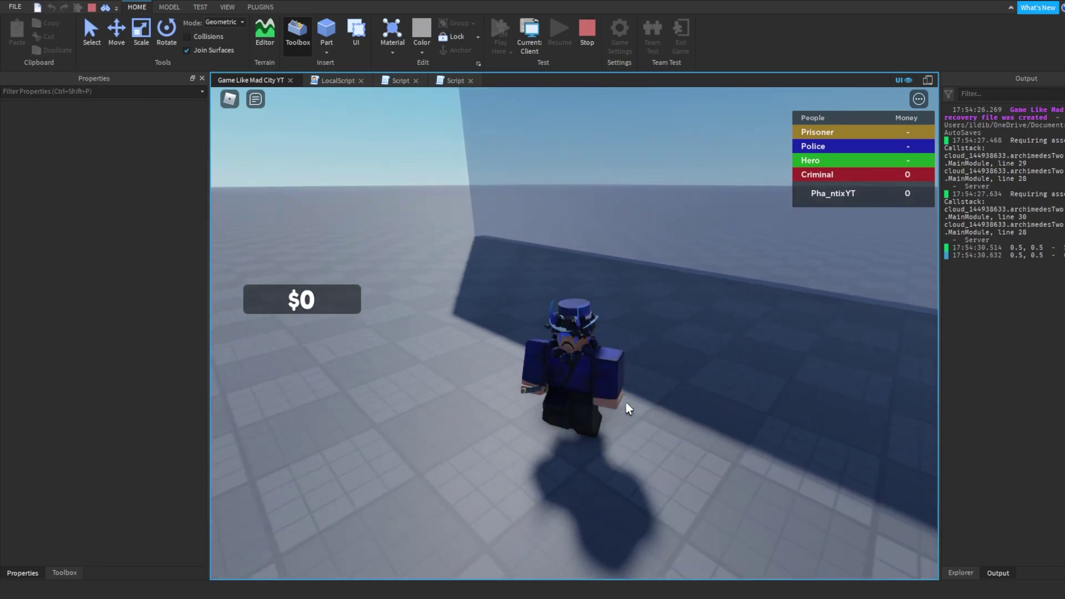
right_drag(845, 470, 815, 470)
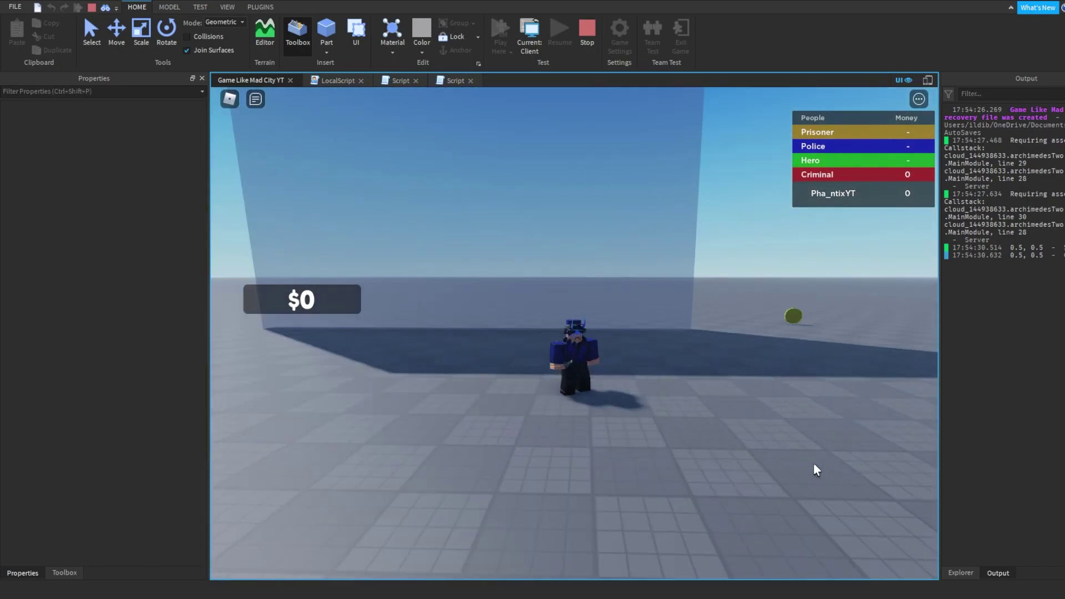
key(w)
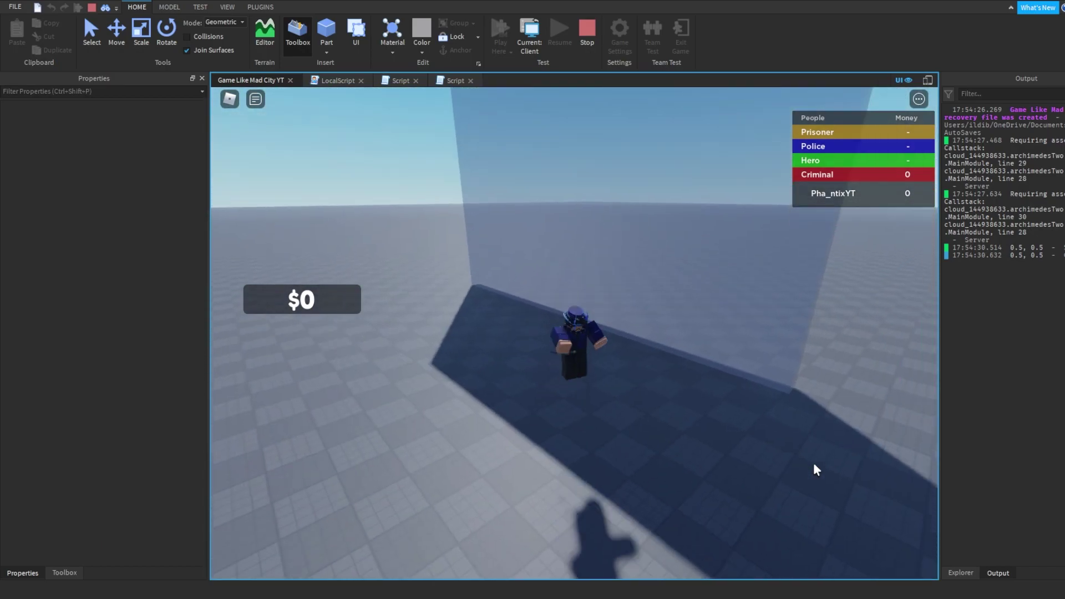
key(w)
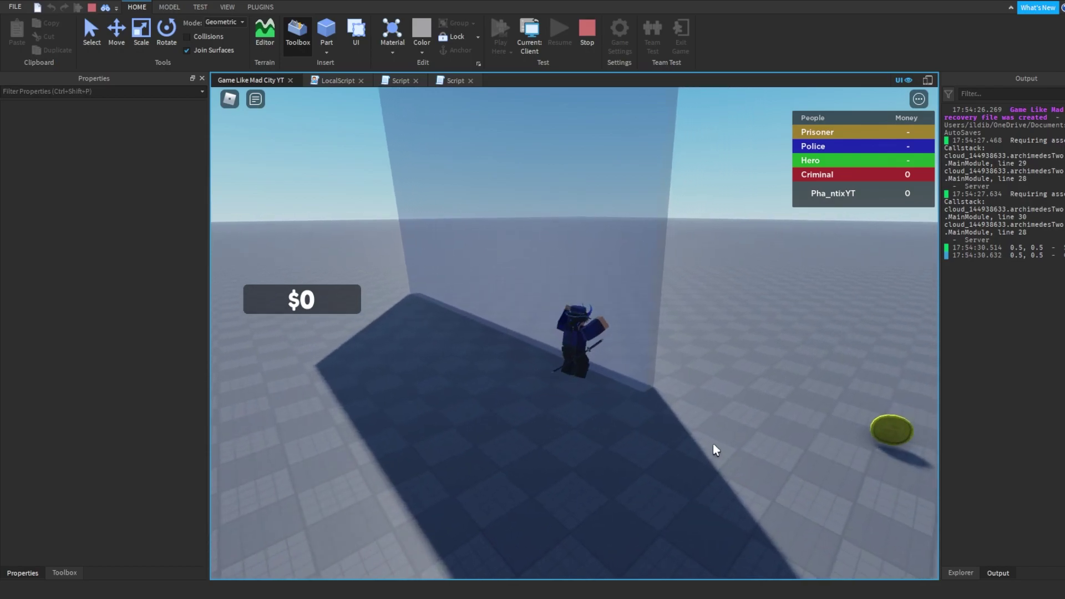
key(w)
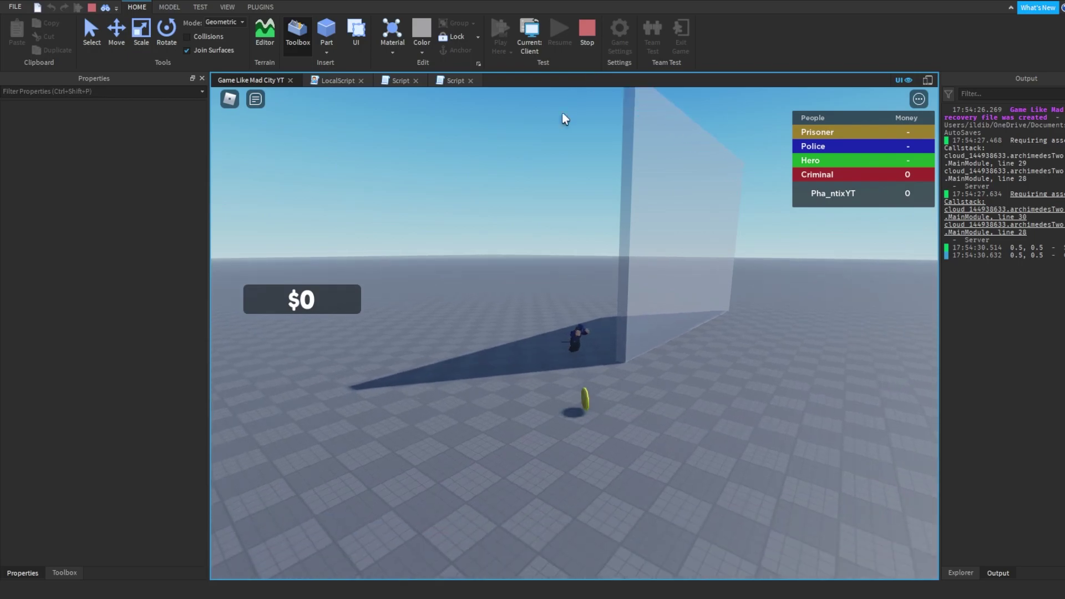
Stop the playtest and return to EscapeFrame's Script through the Explorer.
click(587, 38)
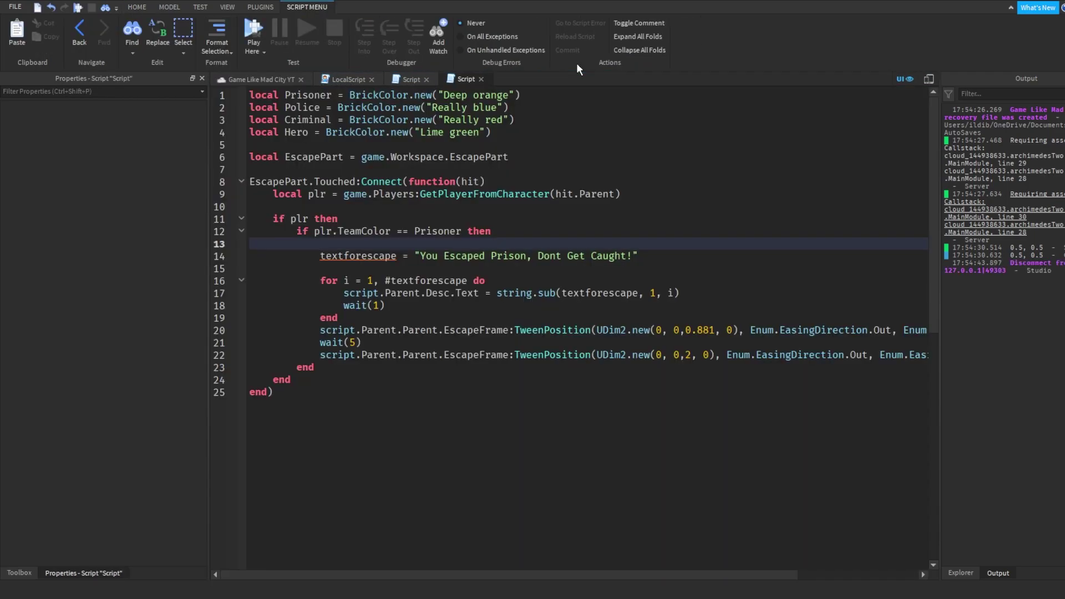
click(258, 79)
click(961, 573)
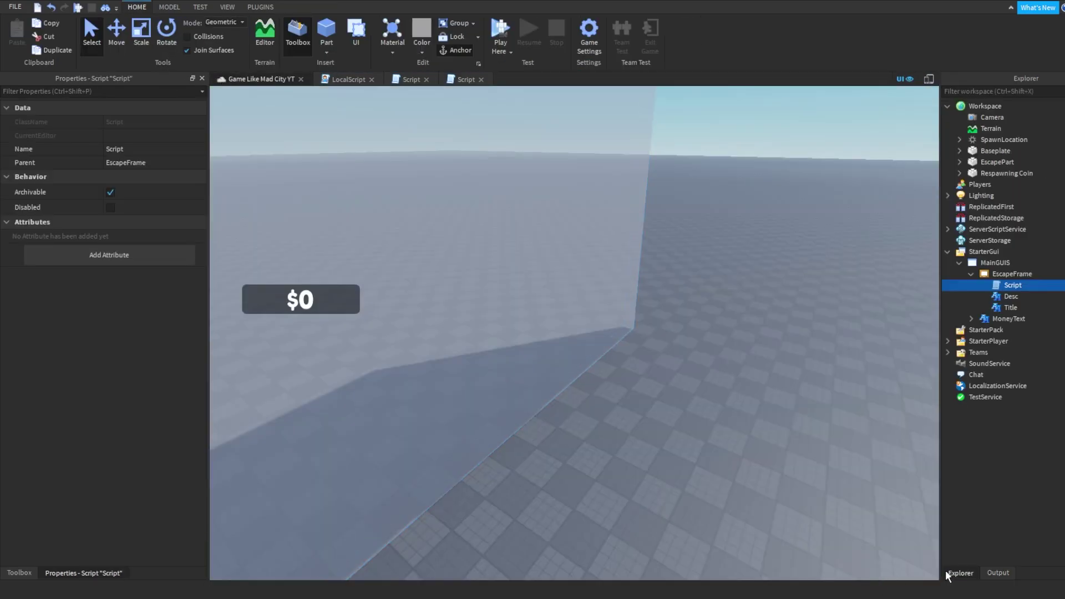
click(1012, 274)
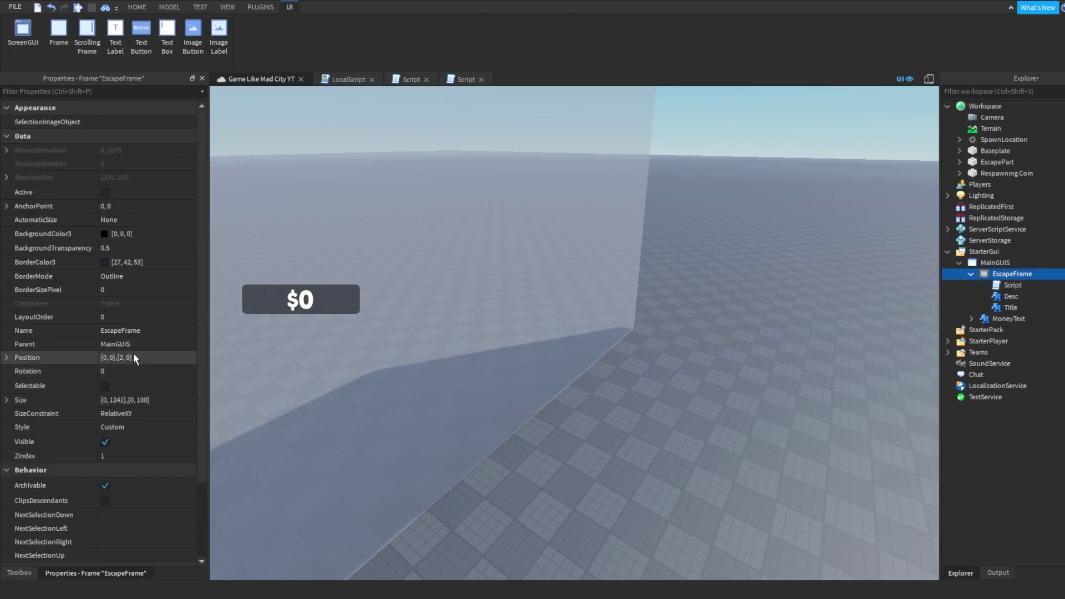
click(466, 79)
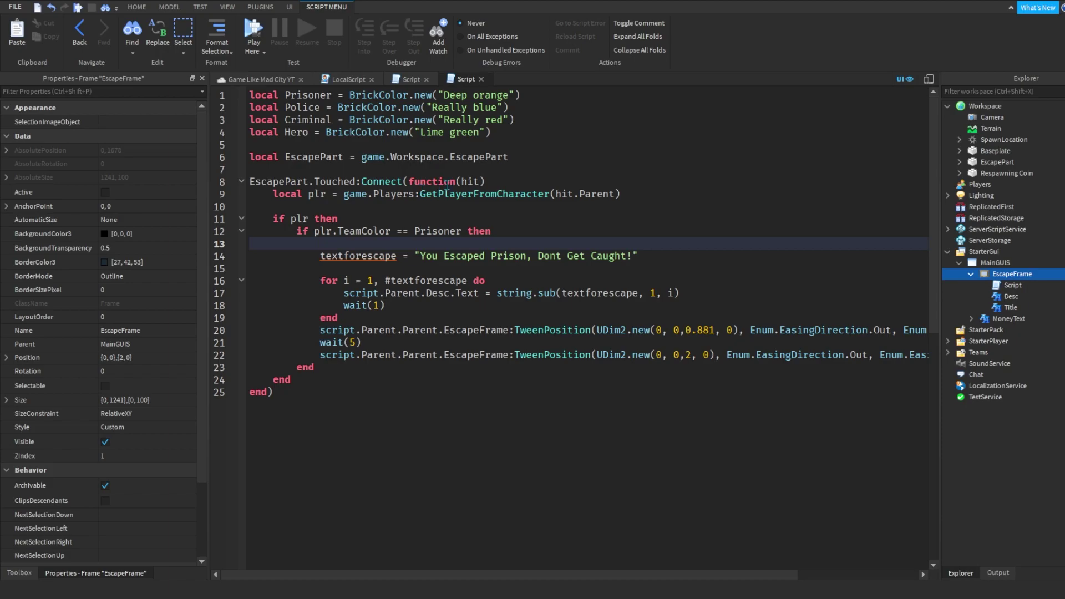
click(1013, 285)
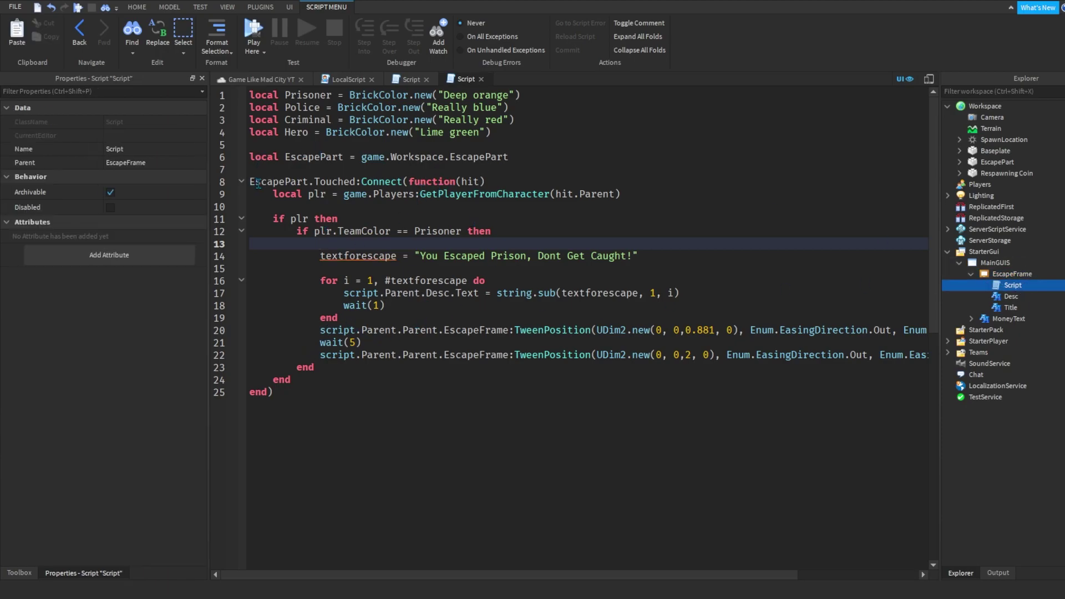
Comment out lines 14–19 with -- and start a playtest.
click(241, 181)
click(242, 182)
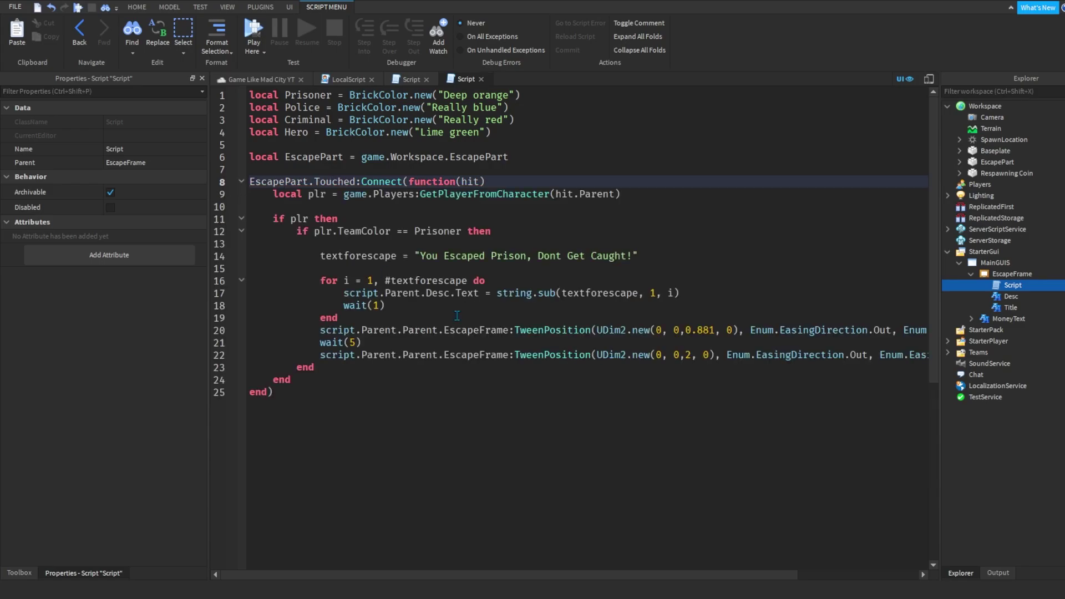
click(272, 256)
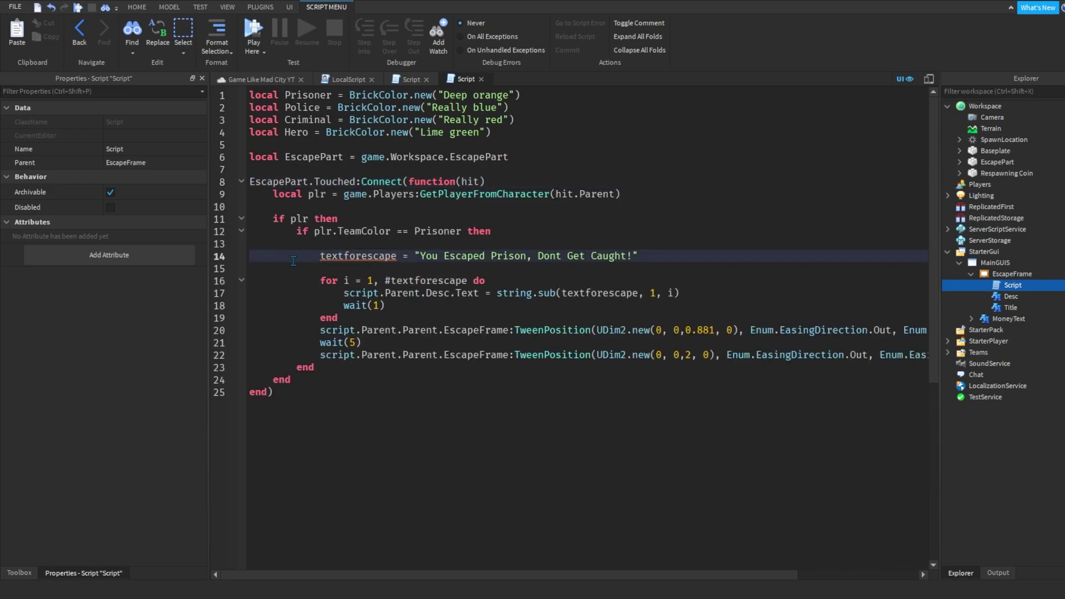
text(--)
key(Down)
key(Down)
text(----)
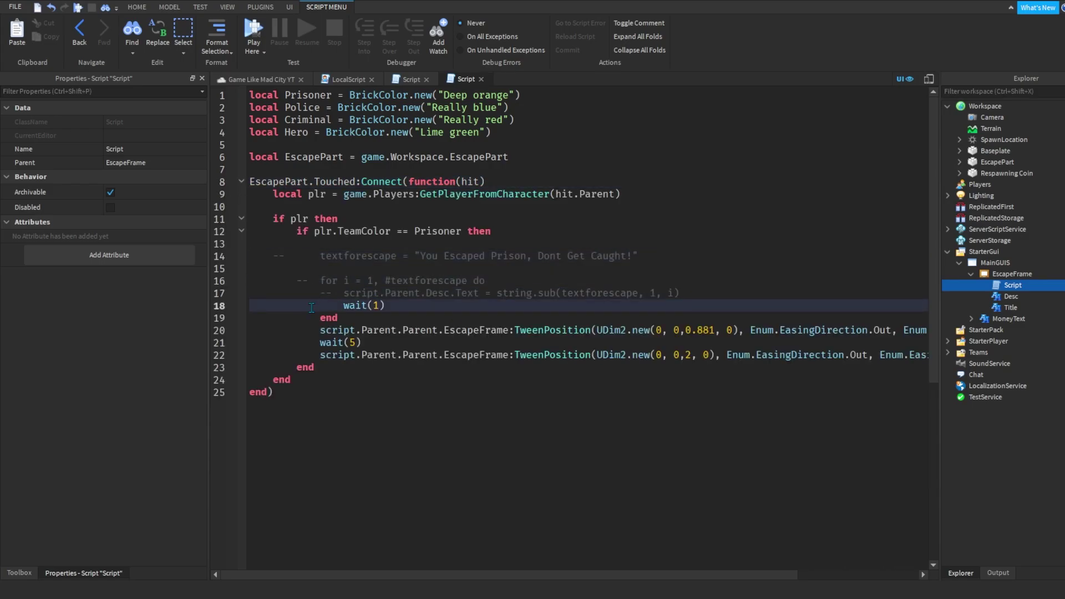
text(---)
click(265, 35)
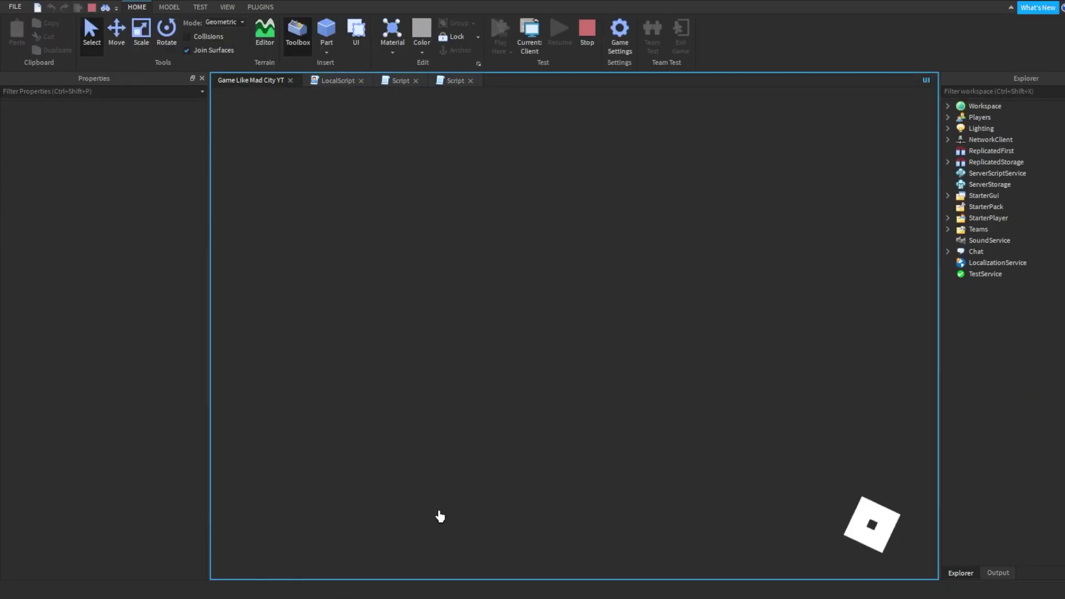
Walk into the EscapePart to turn Criminal and show YOU ESCAPED, then stop.
key(w)
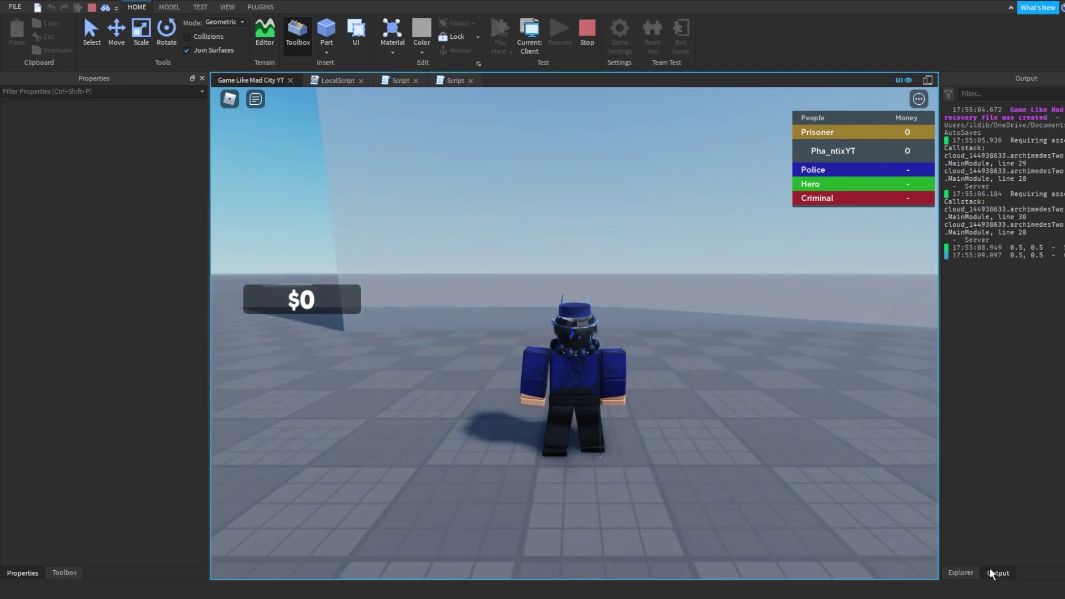
key(w)
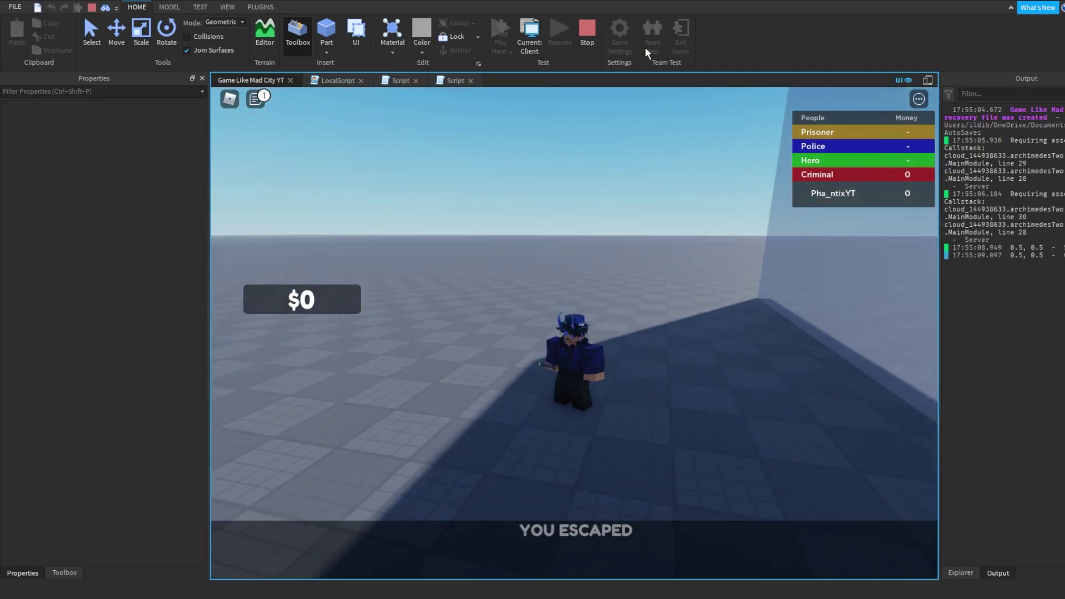
click(586, 29)
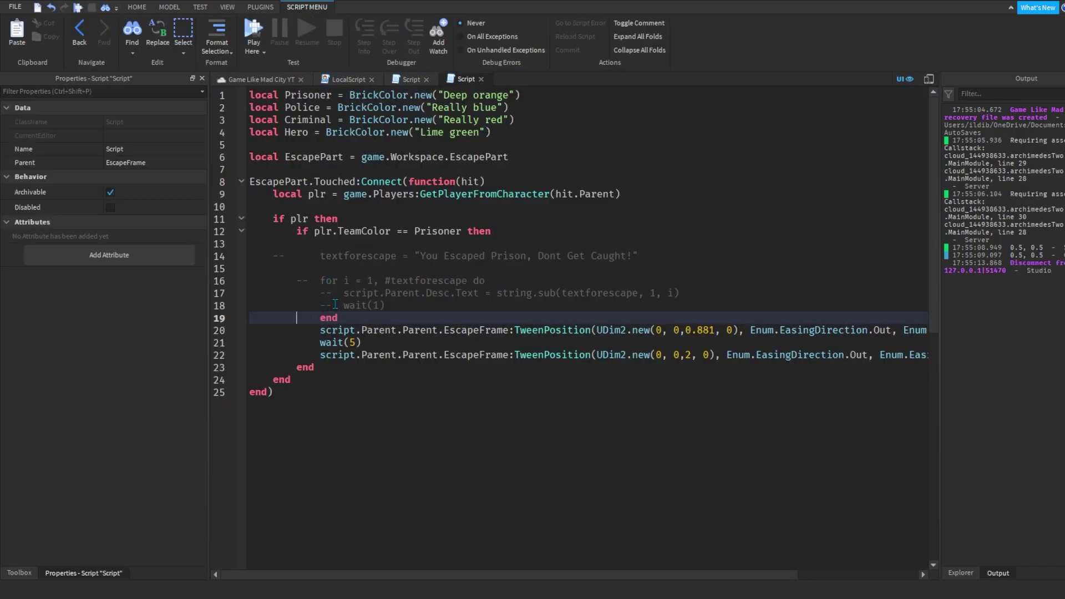
Remove the -- comment markers from lines 14–19 of the typing loop.
key(BackSpace)
key(BackSpace)
click(331, 305)
key(BackSpace)
key(BackSpace)
key(BackSpace)
key(BackSpace)
key(BackSpace)
key(BackSpace)
click(285, 256)
key(BackSpace)
key(BackSpace)
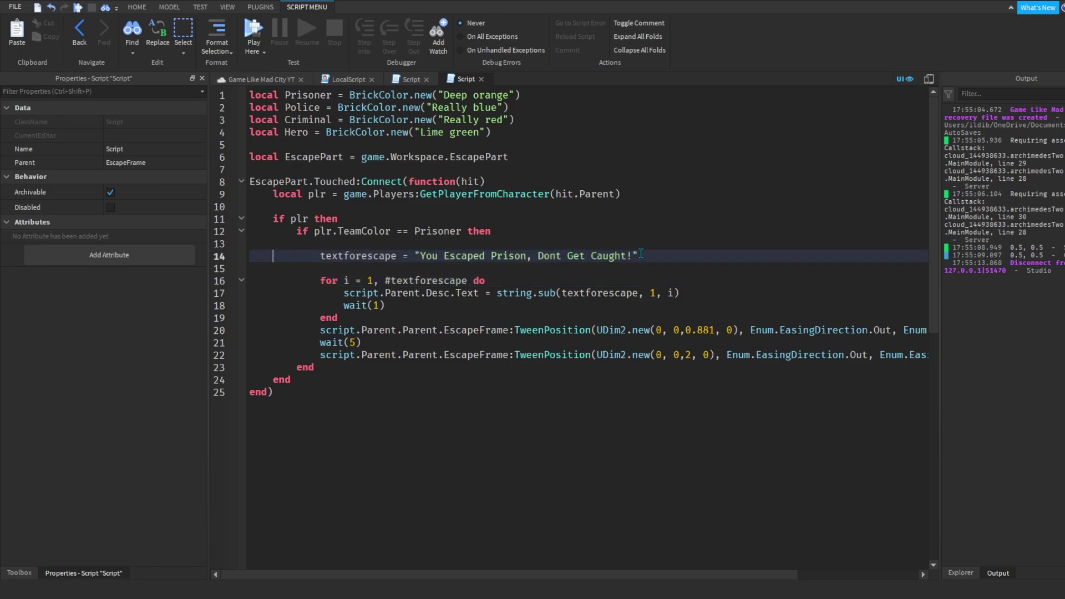
Move the loop block to directly after the first tween and start a playtest.
drag(342, 315, 169, 255)
key(ctrl+c)
key(BackSpace)
key(BackSpace)
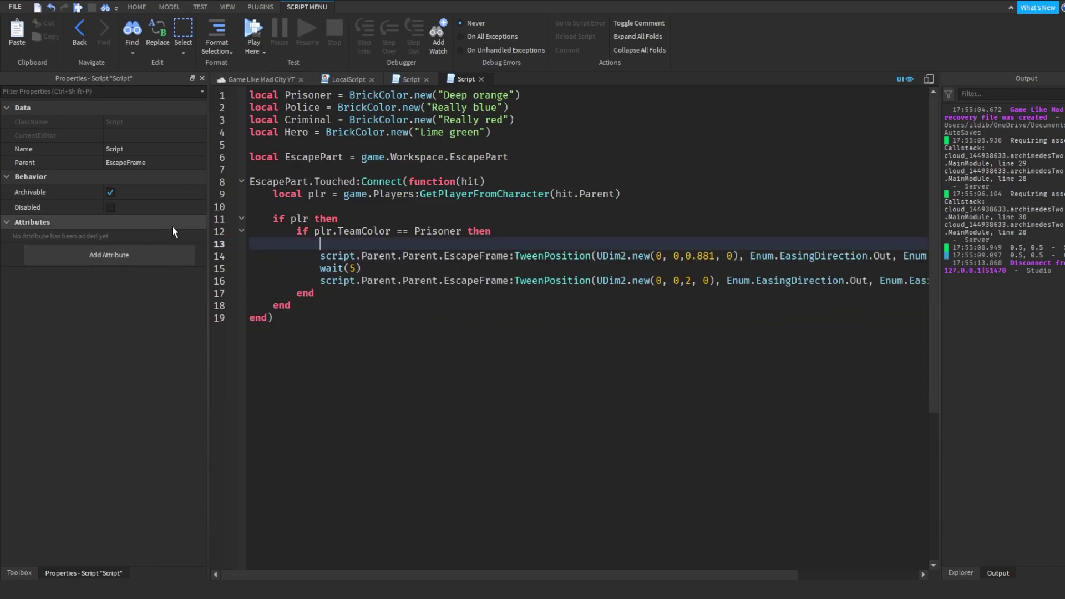
key(BackSpace)
ctrl+scroll(724, 327, down, 3)
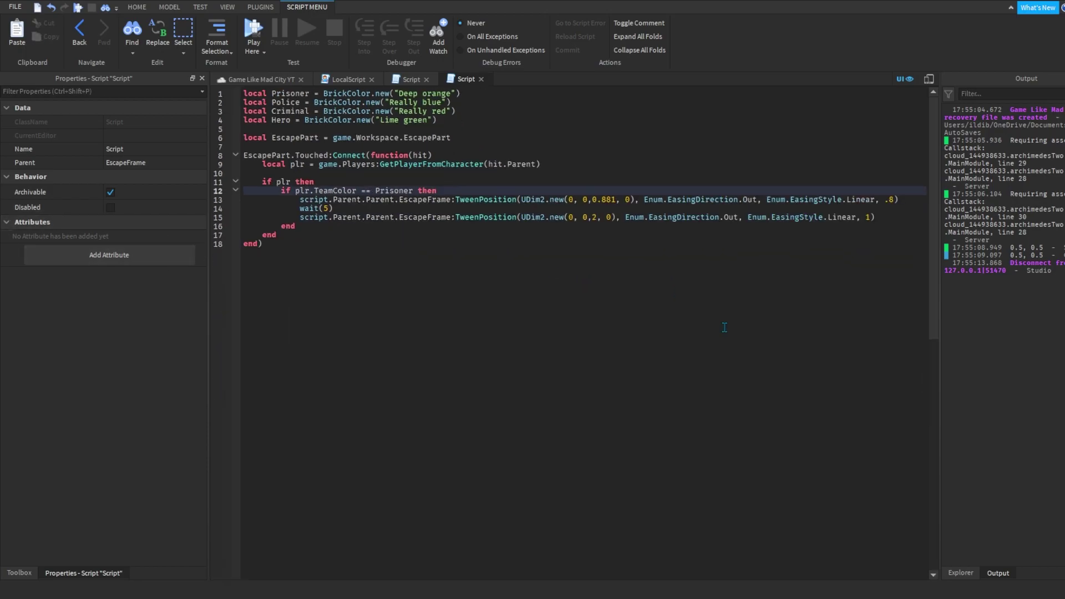
click(899, 199)
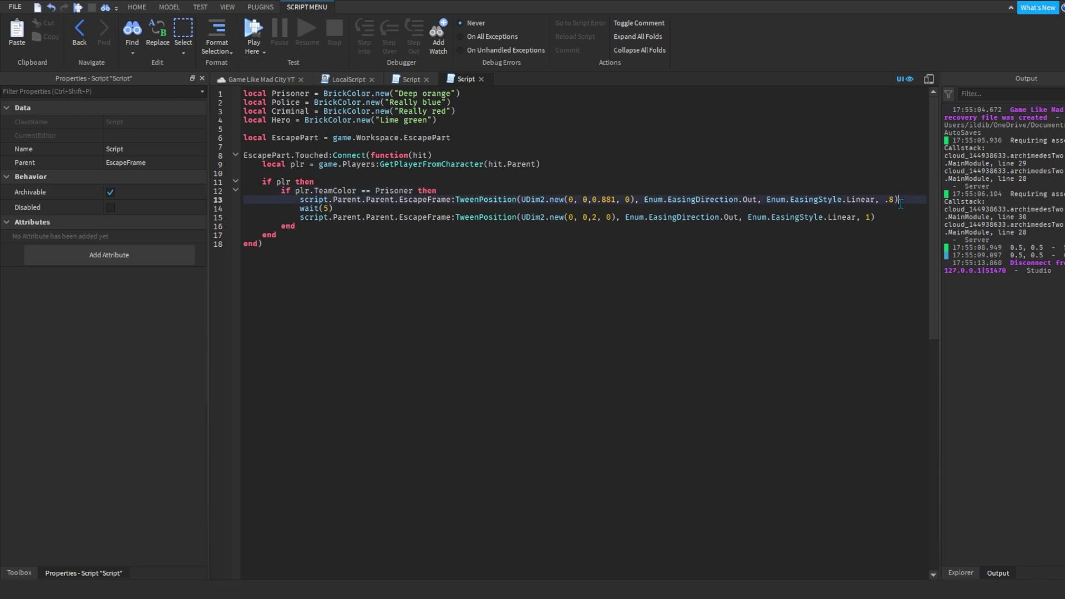
key(Return)
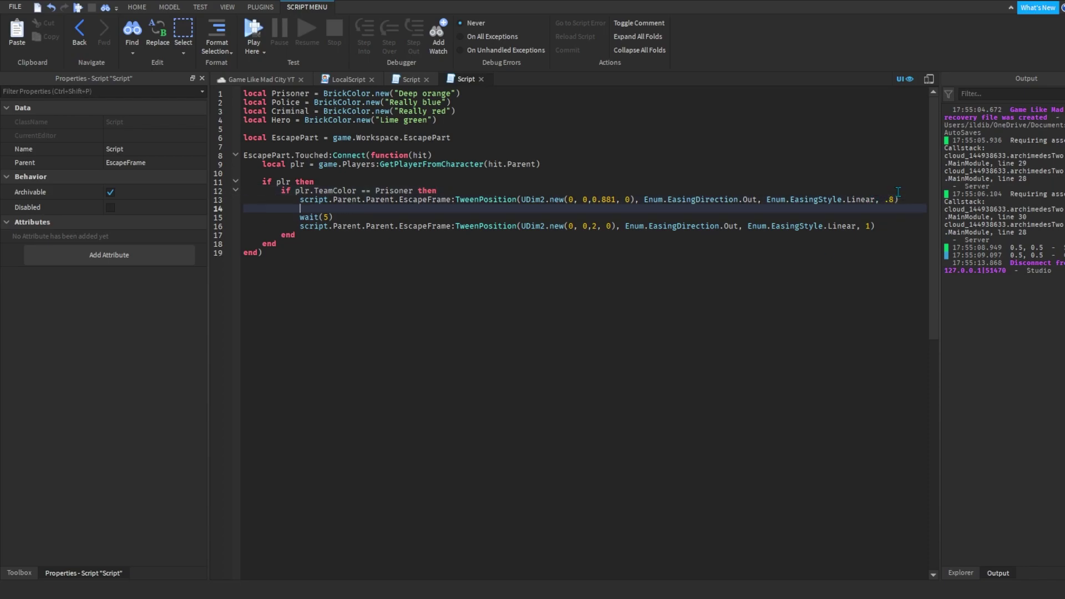
key(ctrl+v)
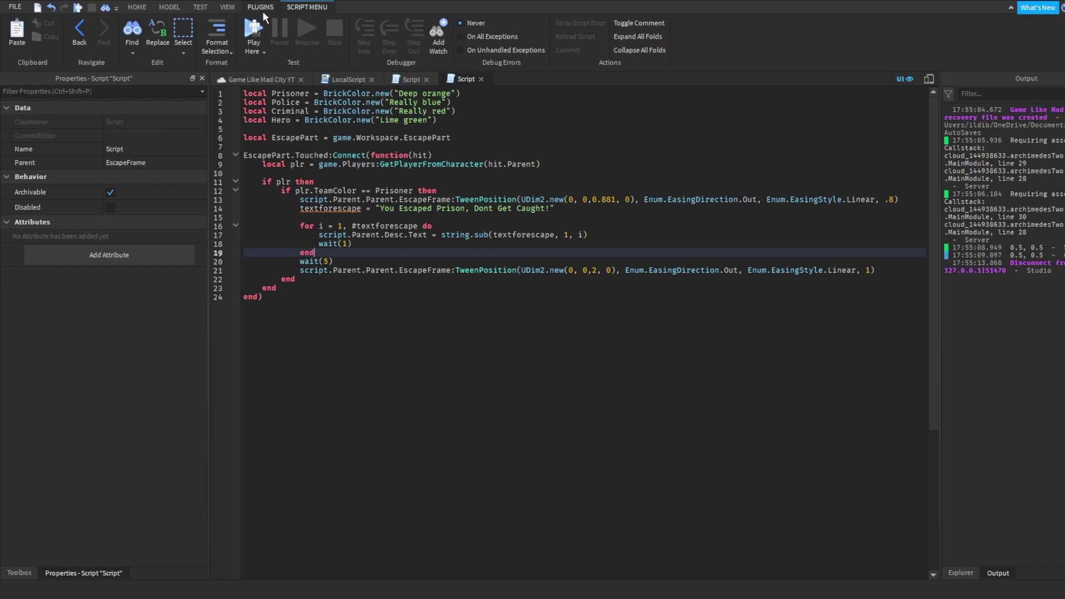
click(253, 29)
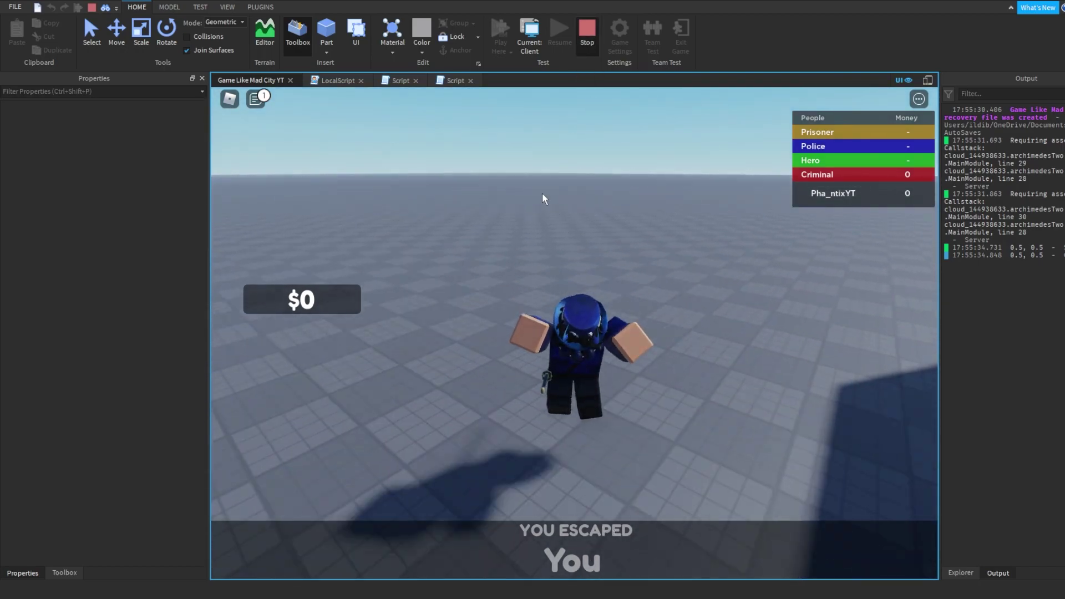
Stop the test, change line 18's wait(1) to wait(0.05), and play again.
key(shift+F5)
ctrl+scroll(378, 269, up, 3)
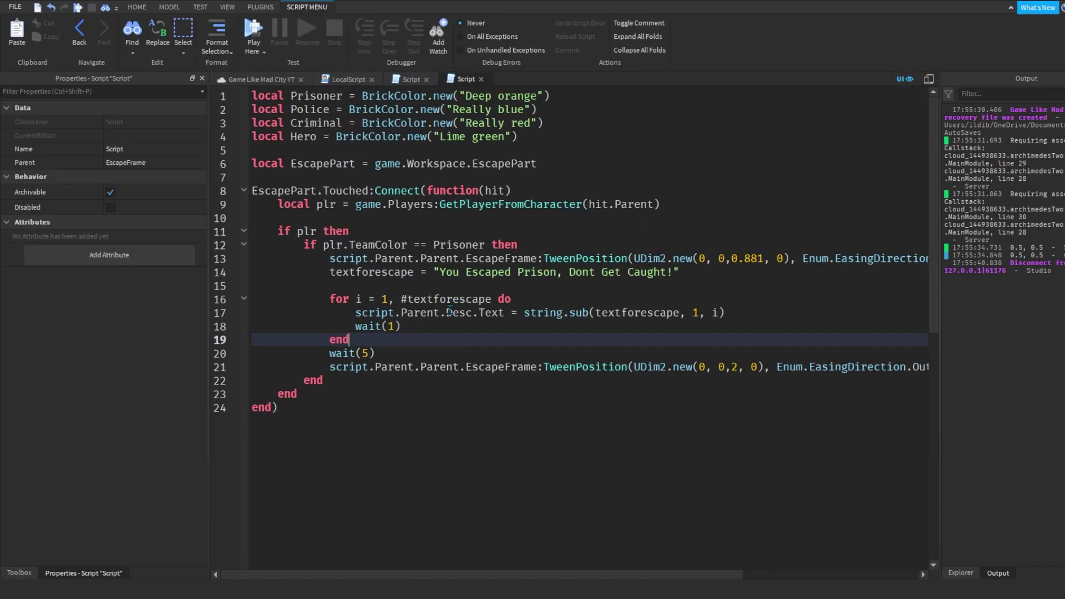
click(430, 327)
key(BackSpace)
key(BackSpace)
text(0.05)
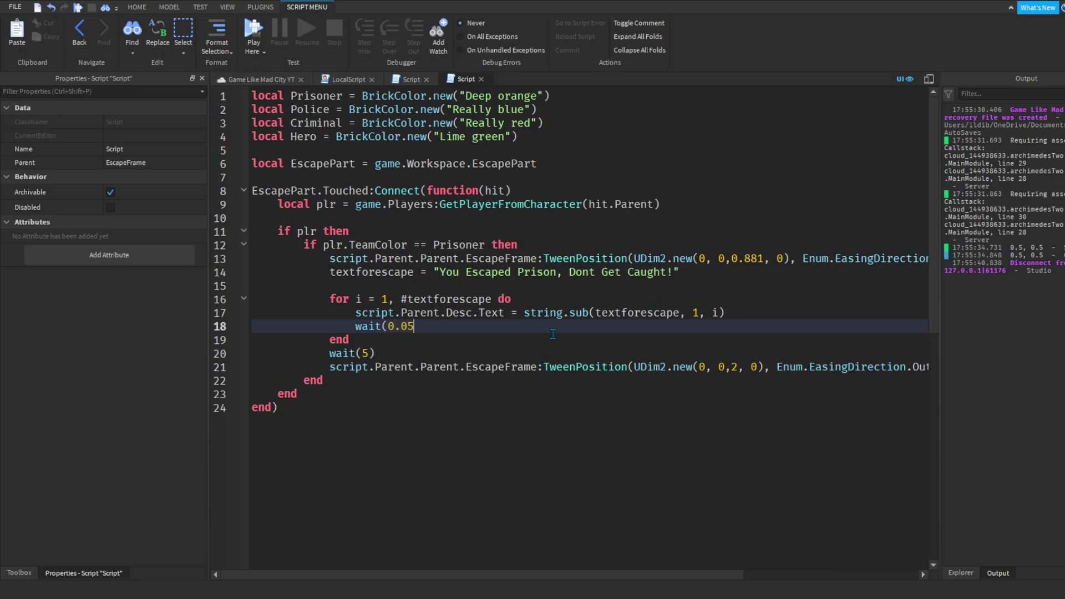
key(F5)
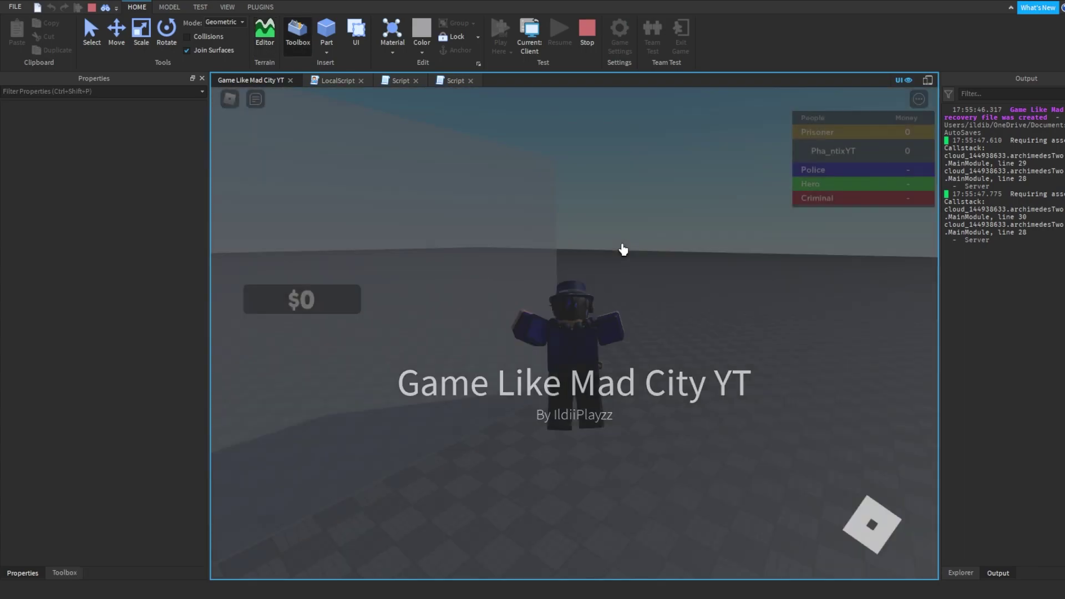
Jump, walk to the yellow coin using shift lock, collect $100,000, then stop.
key(Tab)
key(space)
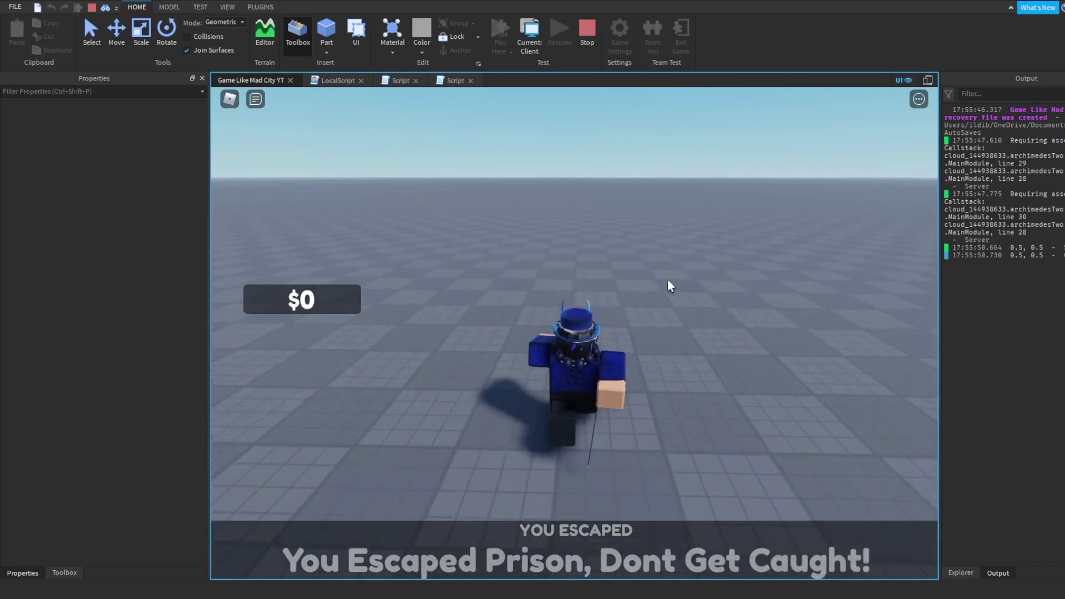
key(a)
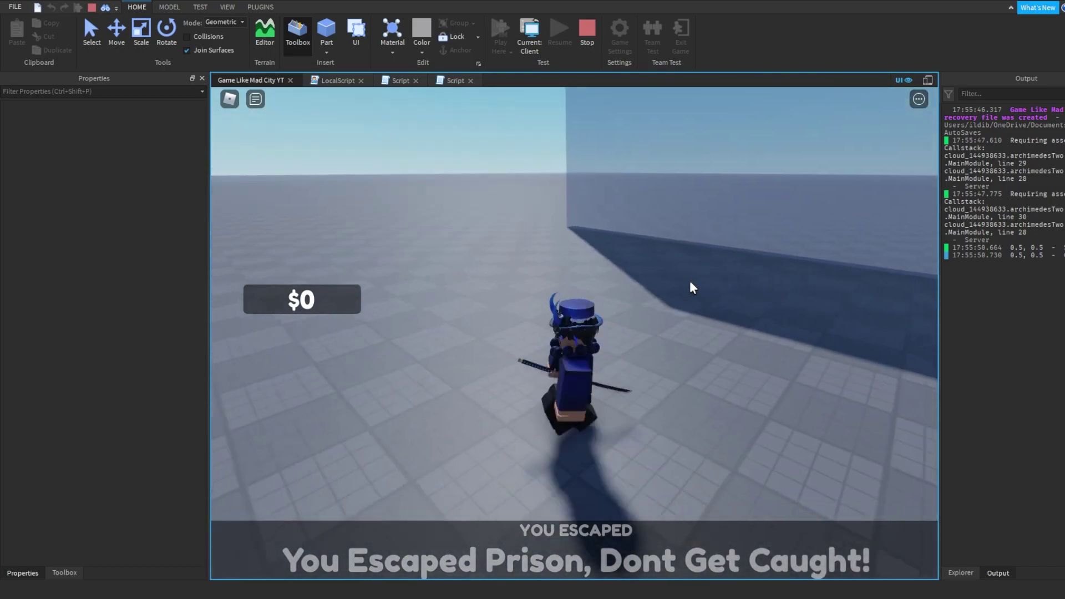
scroll(614, 302, down, 5)
scroll(617, 391, up, 3)
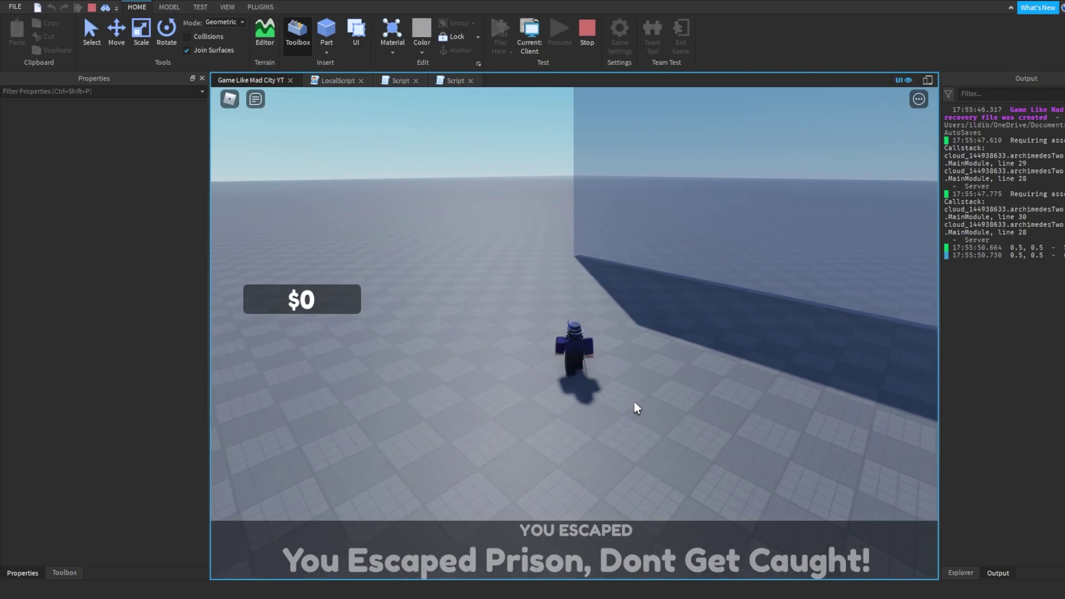
scroll(638, 407, up, 3)
key(a)
right_drag(630, 404, 643, 404)
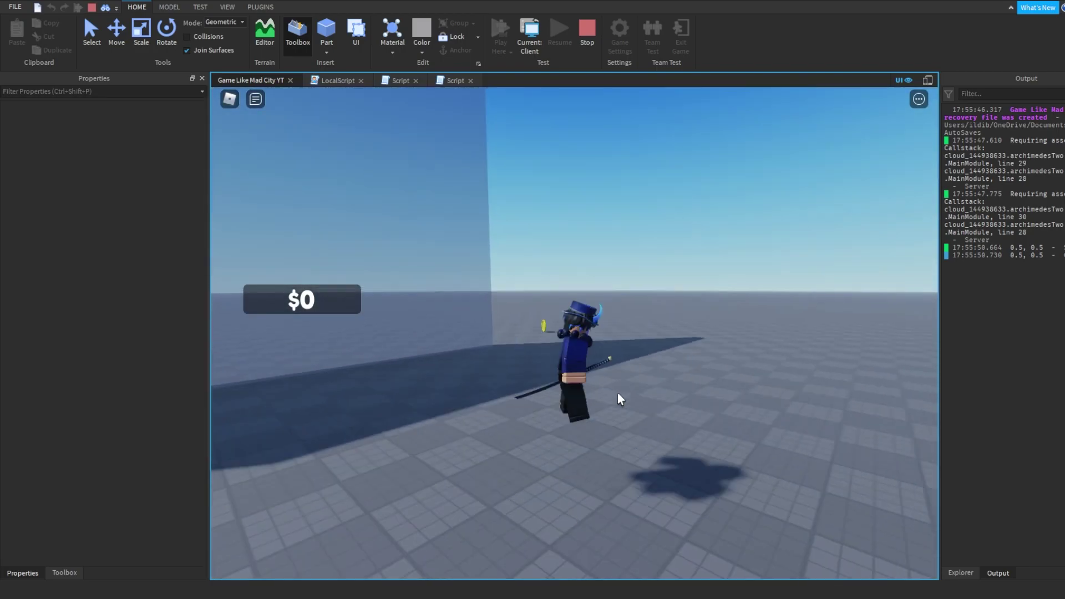
key(a)
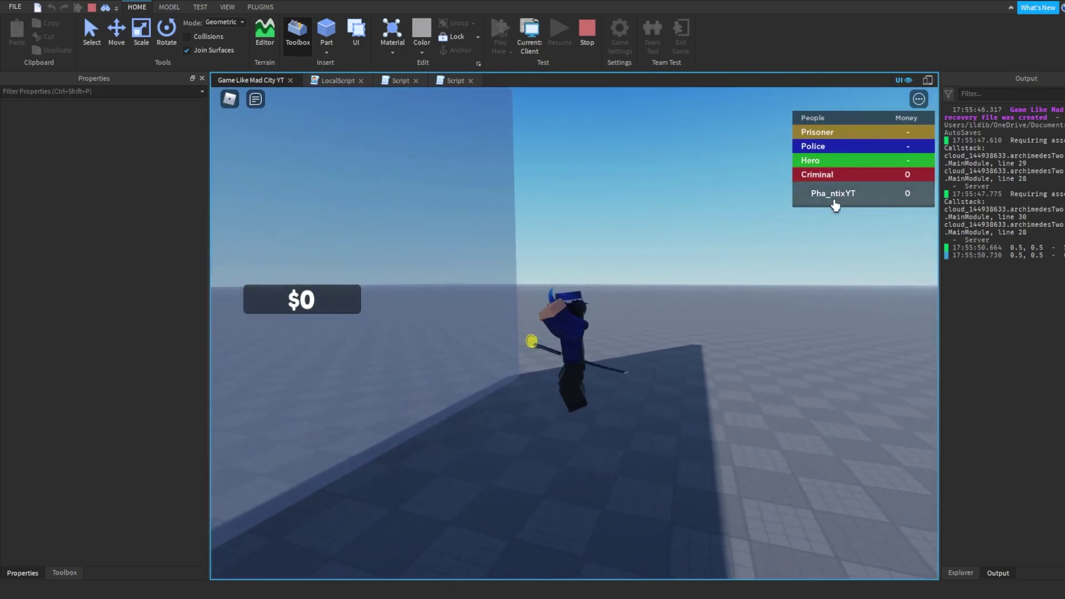
key(shift)
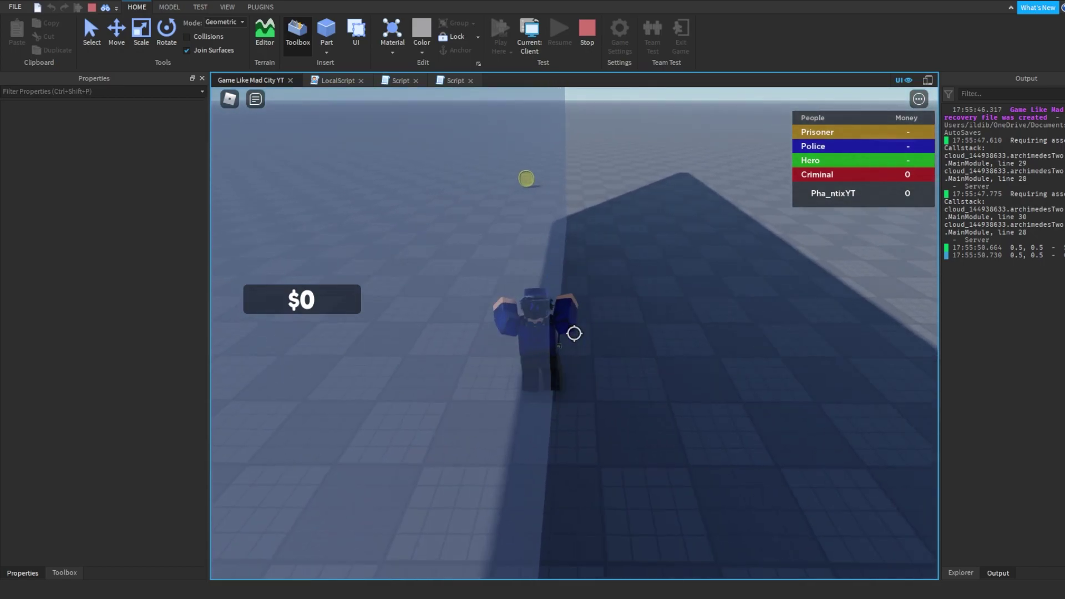
key(shift)
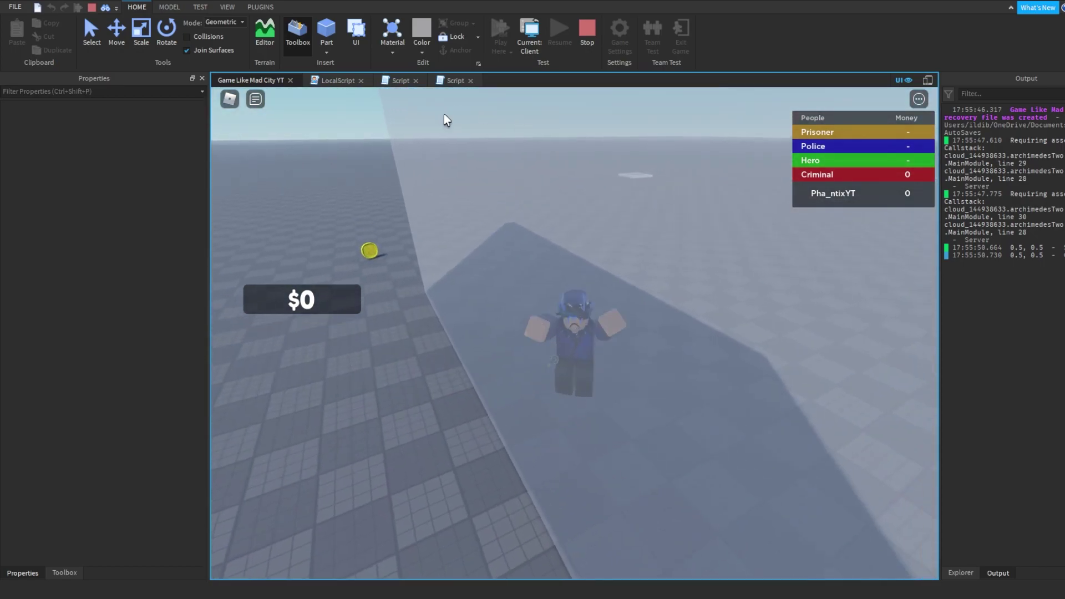
key(a)
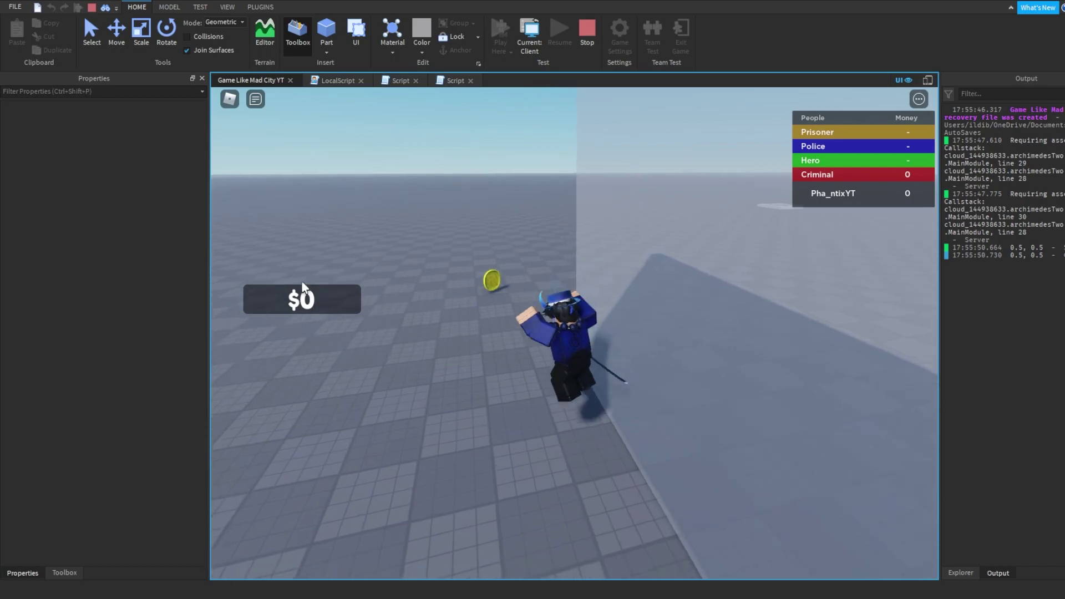
key(s)
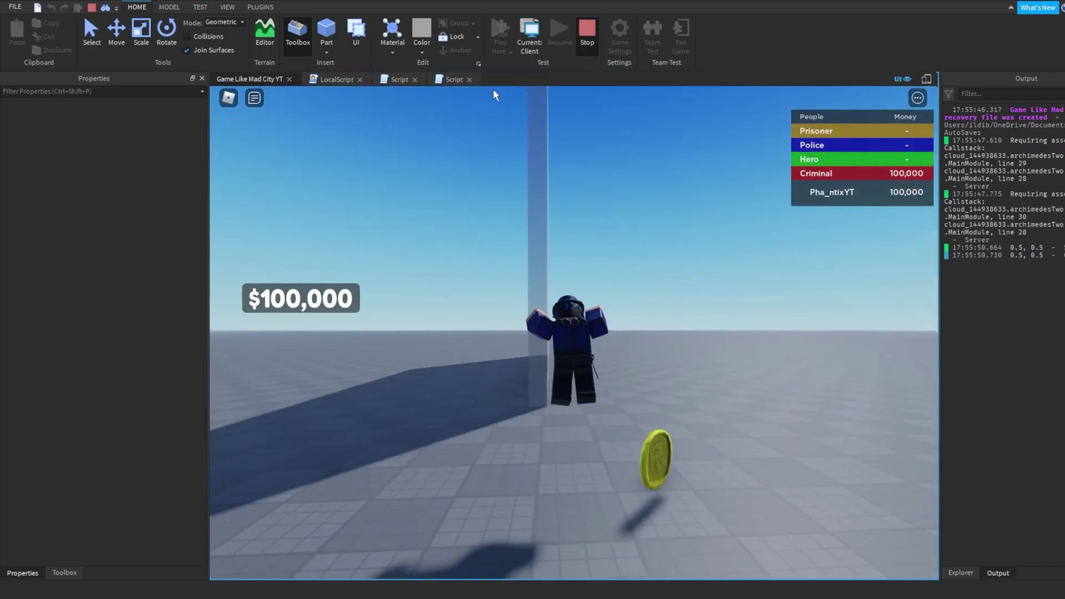
click(587, 33)
ctrl+scroll(501, 275, down, 3)
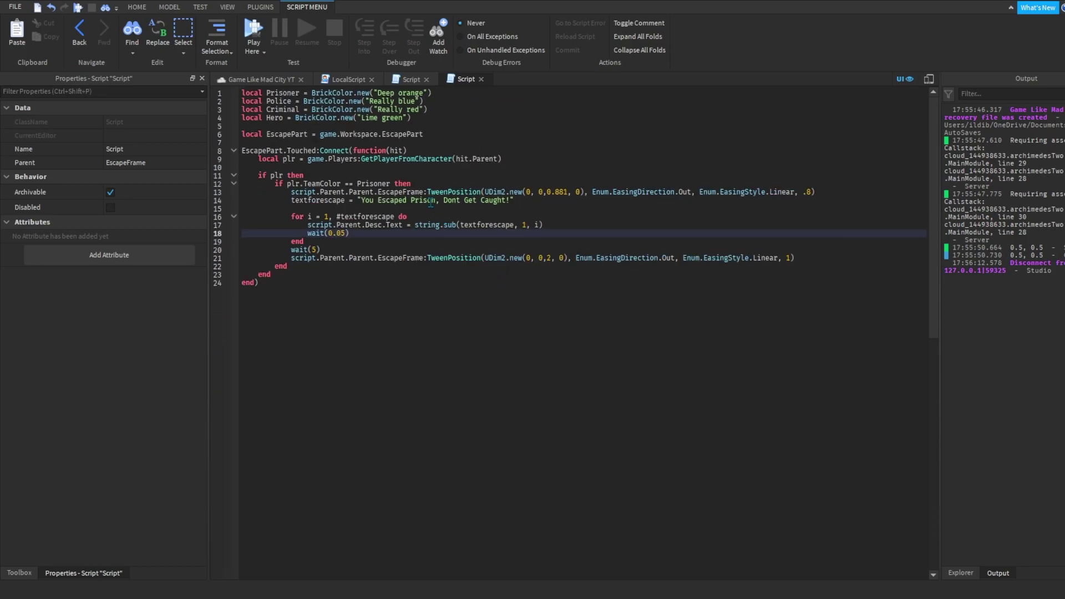
ctrl+scroll(500, 275, up, 1)
ctrl+scroll(500, 276, up, 2)
Search the Toolbox audio for text effect sounds and insert the OMORI Text Sound Effect.
click(259, 78)
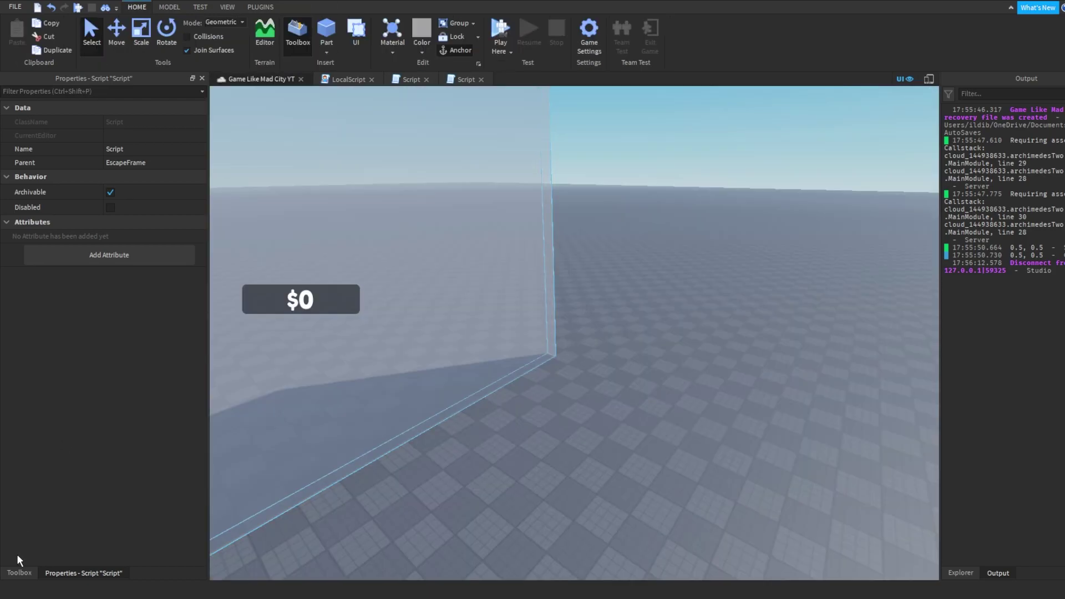
click(18, 572)
click(25, 119)
click(77, 95)
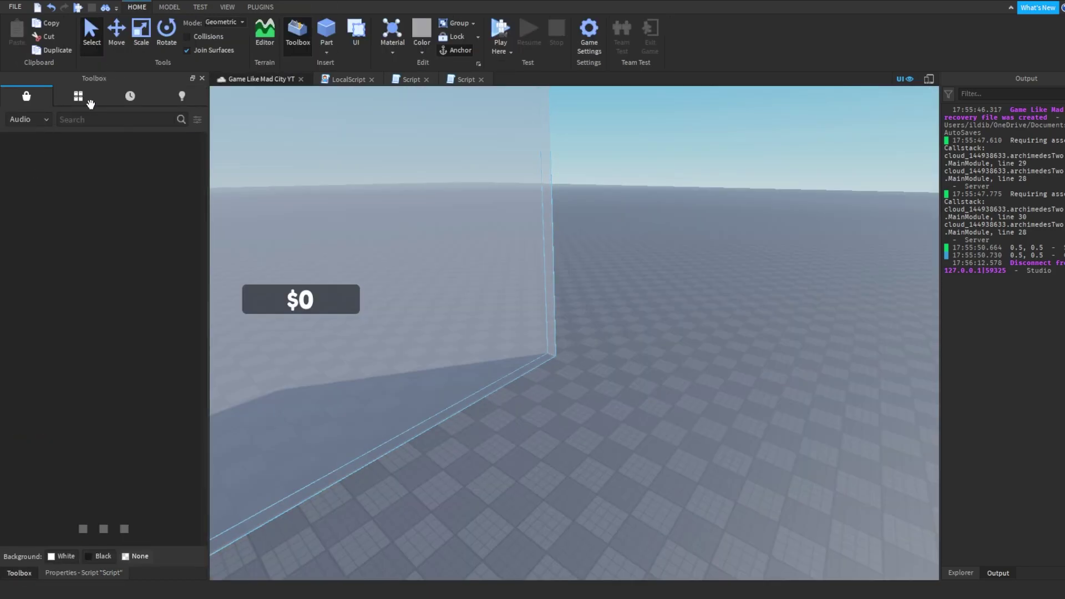
click(26, 96)
click(25, 119)
click(30, 179)
click(70, 119)
text(text effect)
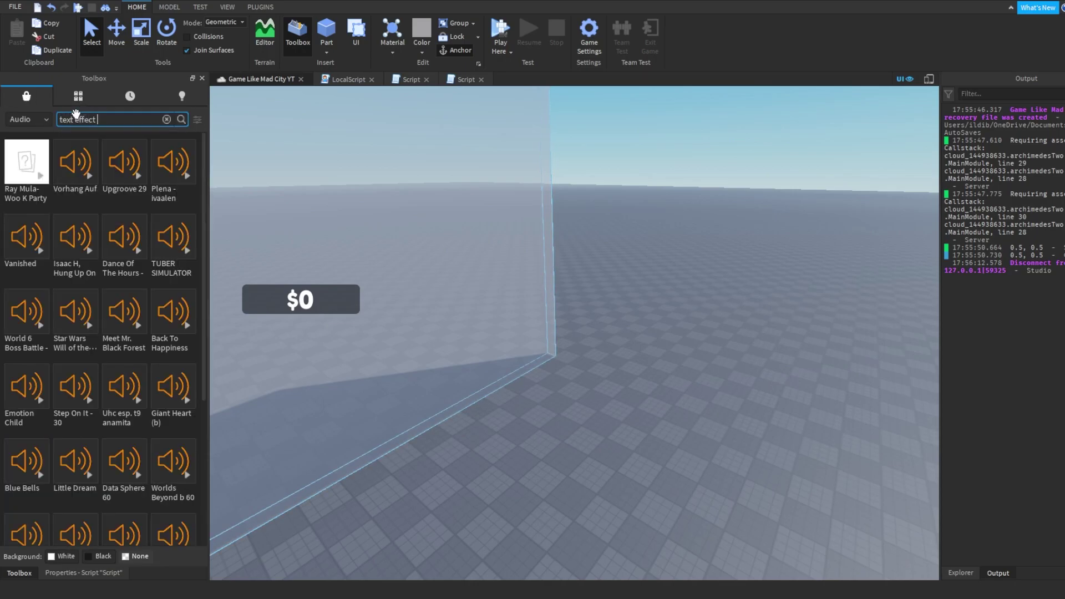
text( sound)
key(Return)
mouse_move(27, 201)
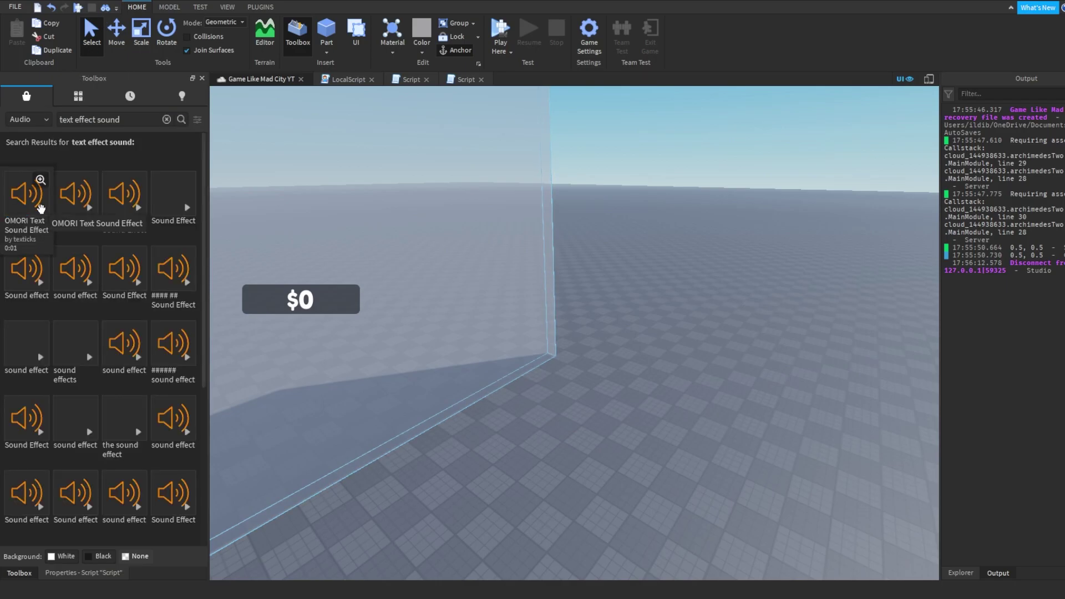
click(88, 208)
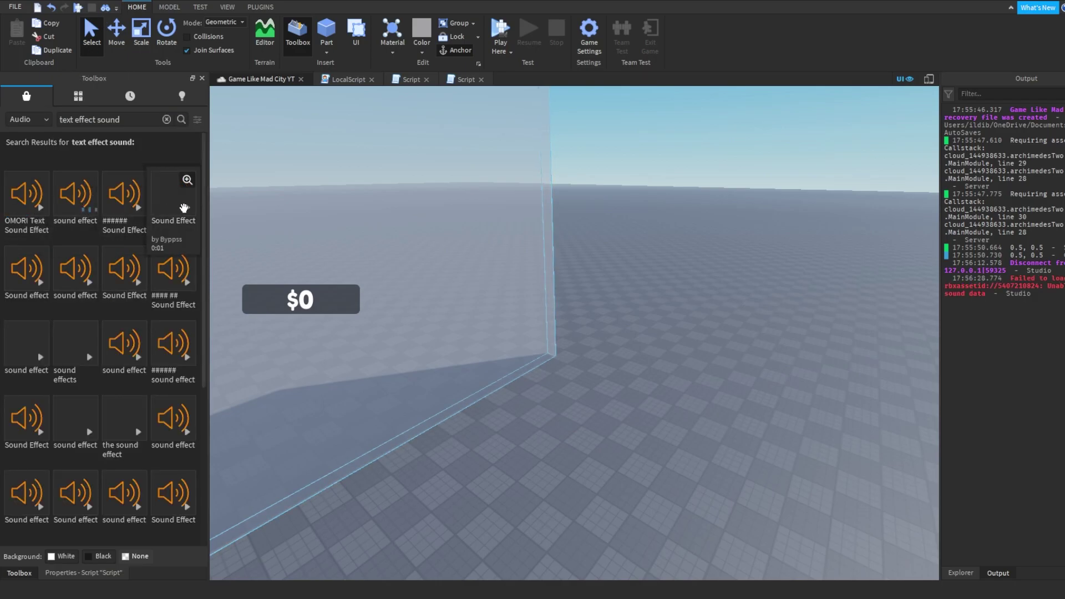
click(40, 277)
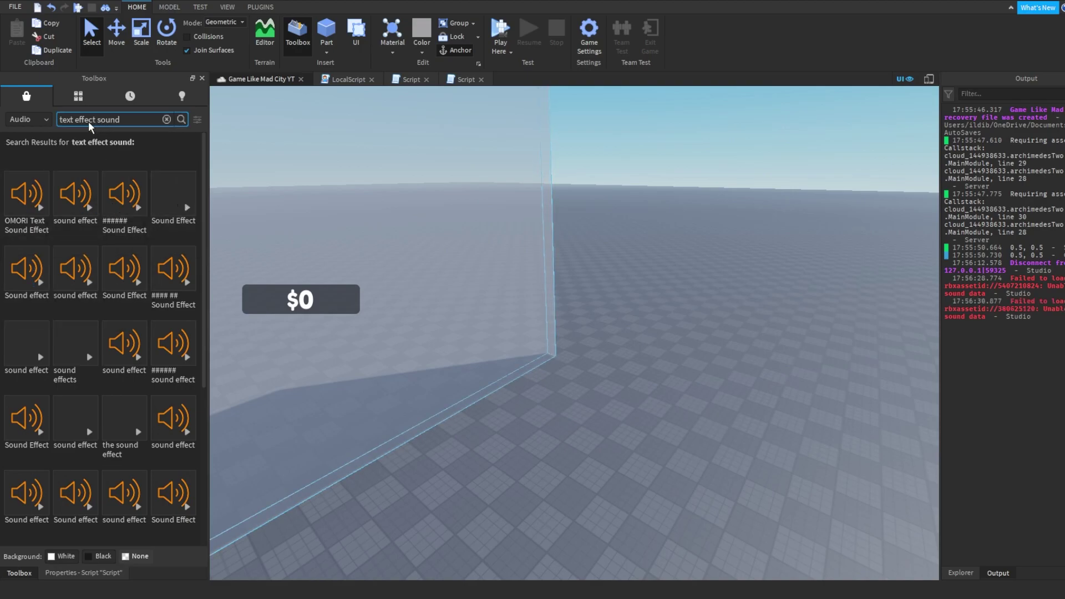
click(27, 200)
click(167, 120)
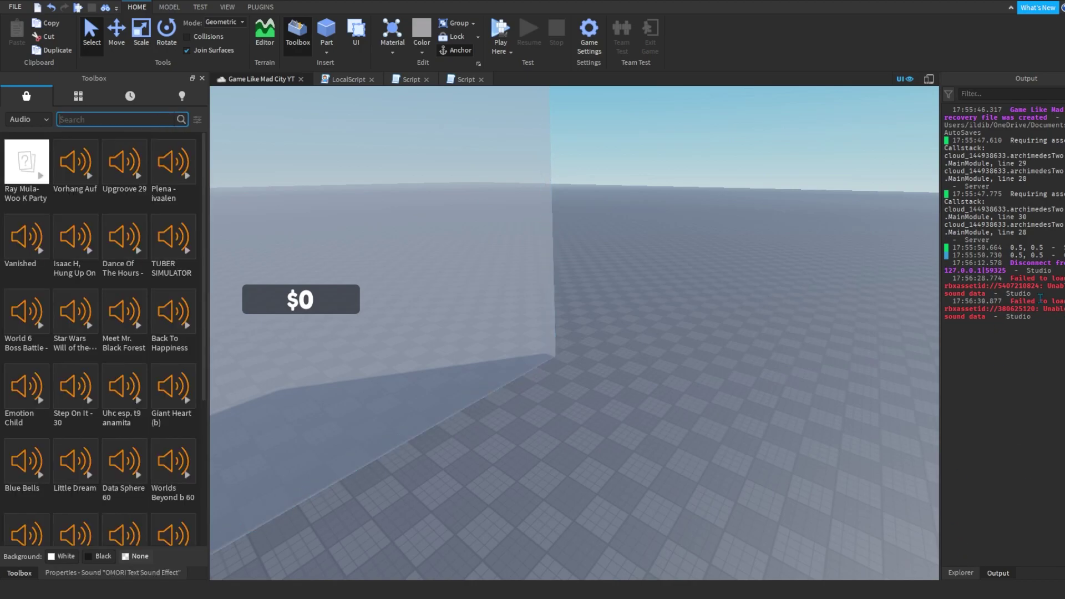
Move the sound into EscapeFrame, rename it TextSoundEffect, and set its Volume to 1.
click(959, 573)
drag(1025, 297, 1017, 278)
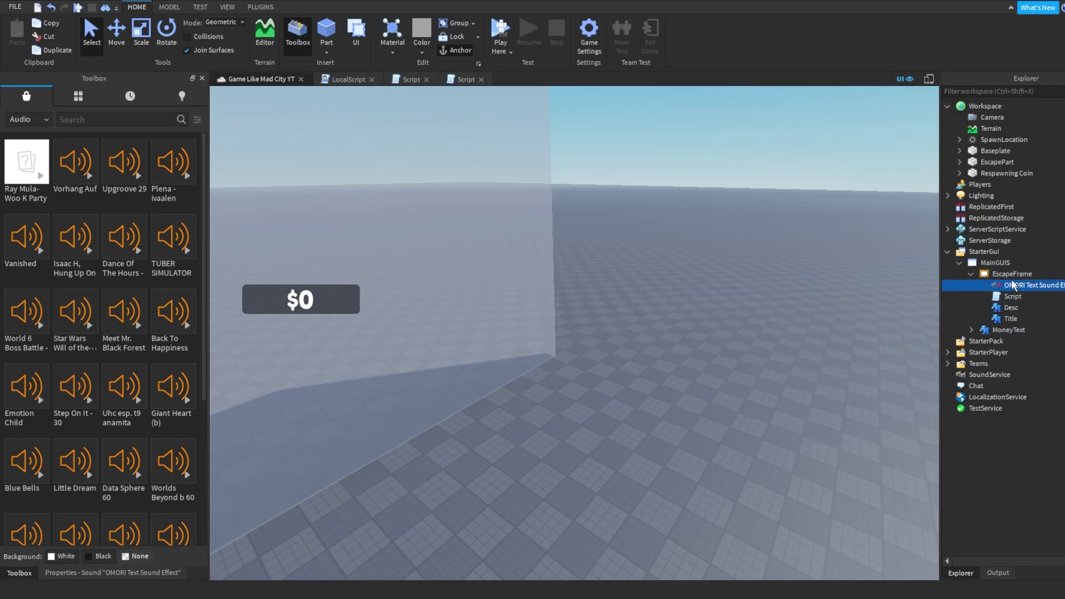
key(F2)
text(TextSoundEffect)
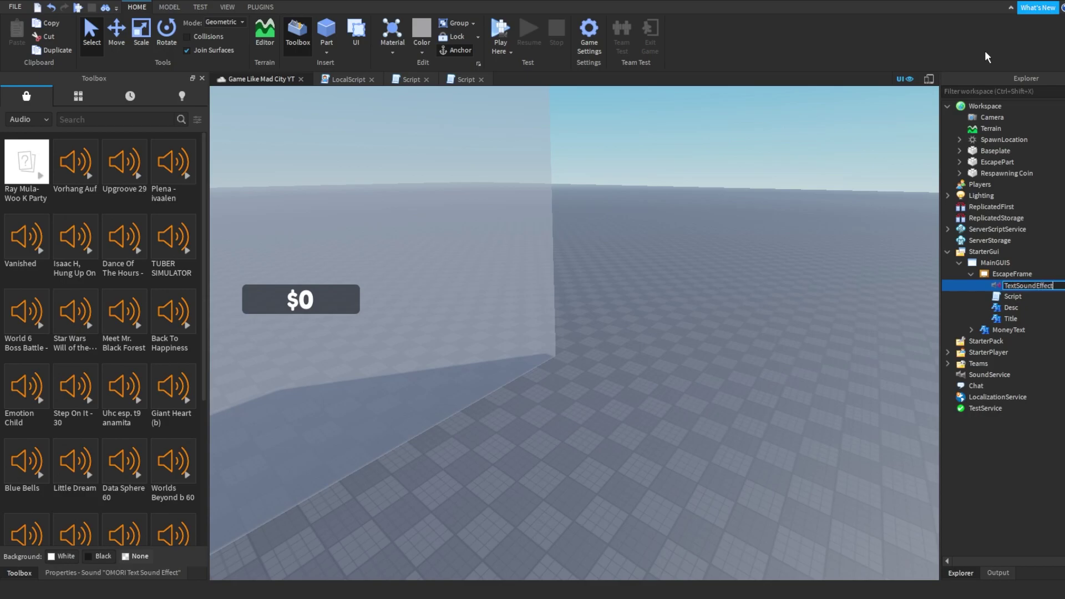
key(Return)
click(72, 573)
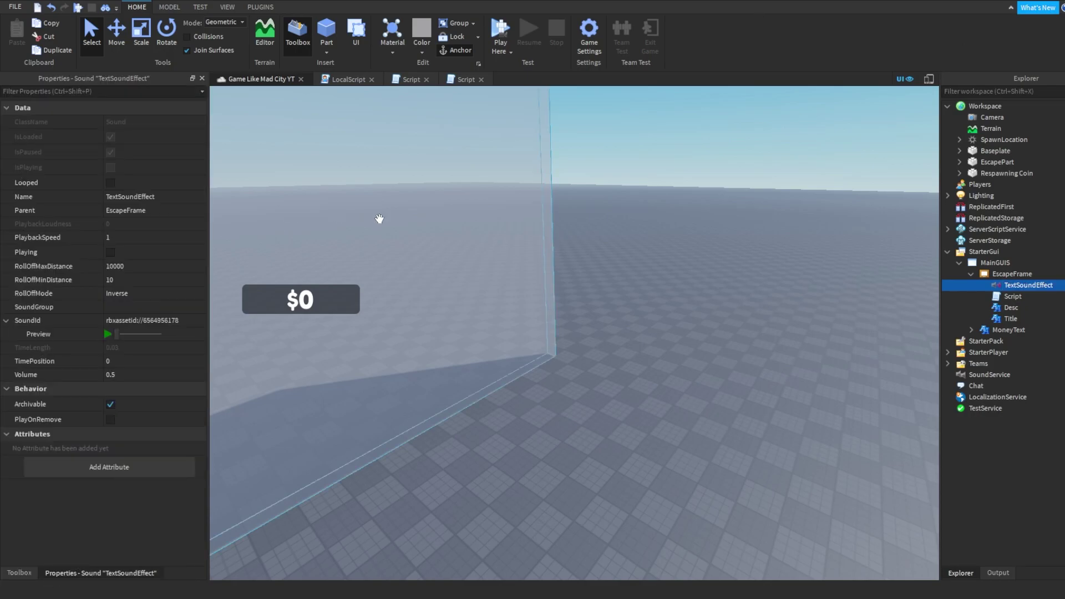
right_drag(388, 219, 379, 228)
click(113, 374)
text(10)
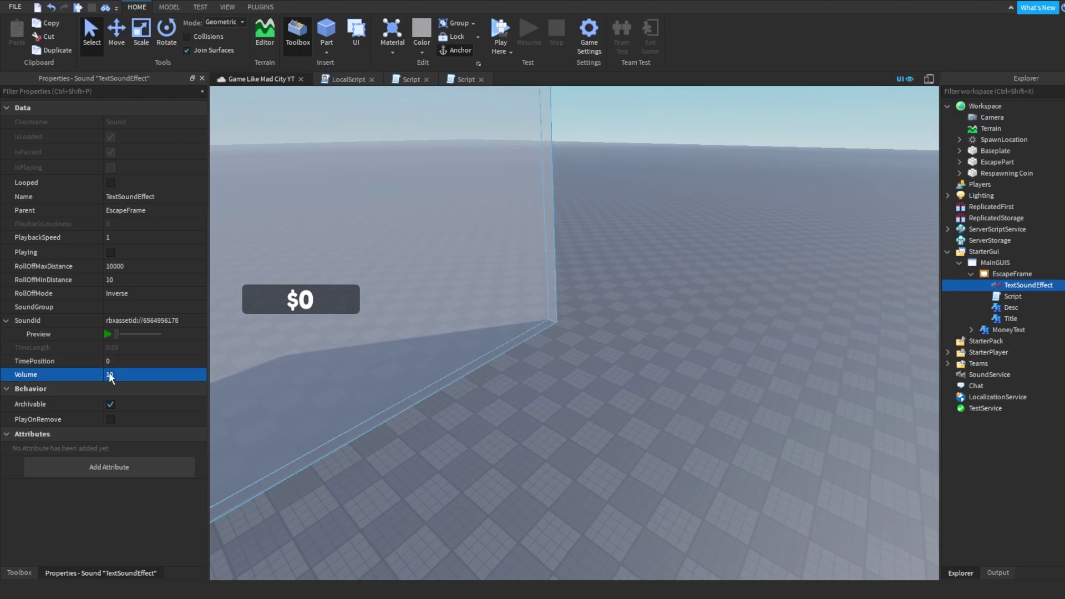
key(Return)
mouse_move(267, 269)
right_down()
mouse_move(524, 322)
mouse_move(409, 458)
right_up()
In the escape script, clone TextSoundEffect into the character's HumanoidRootPart.
click(466, 79)
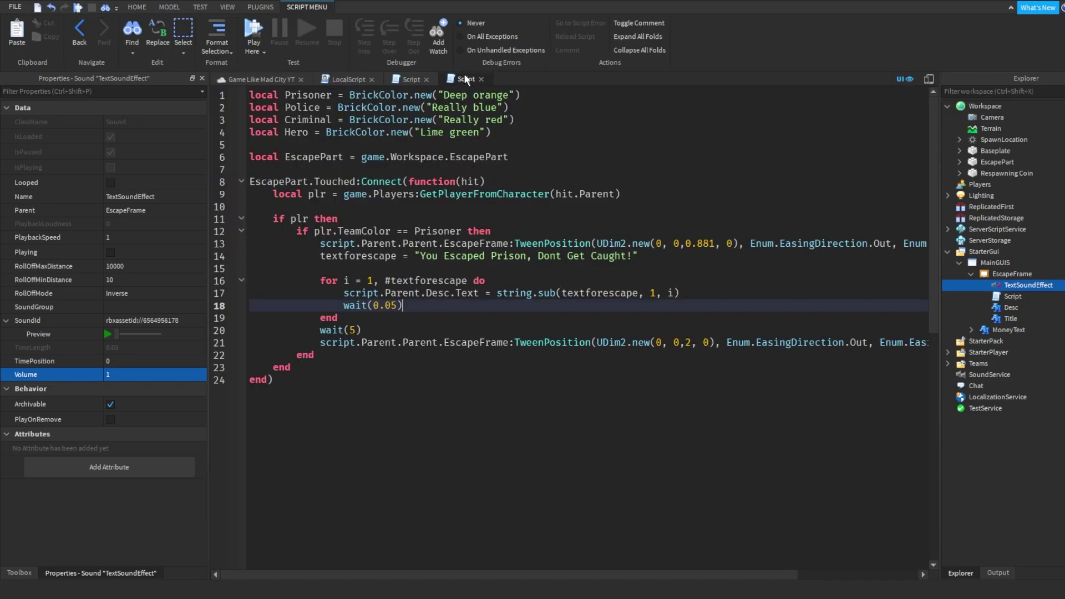
ctrl+scroll(854, 187, down, 3)
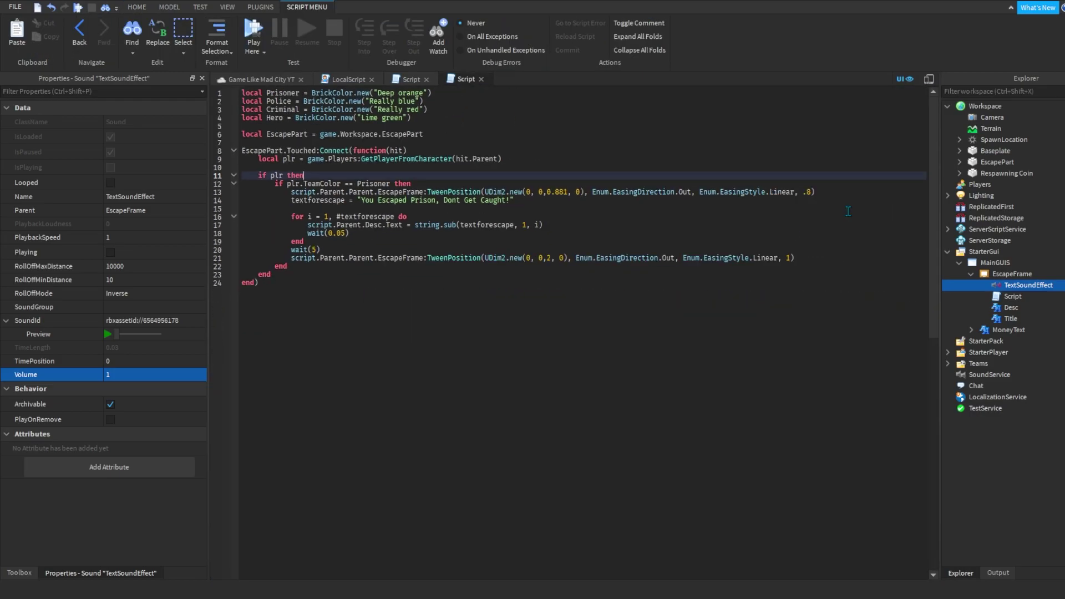
click(854, 186)
key(Return)
ctrl+scroll(745, 424, up, 3)
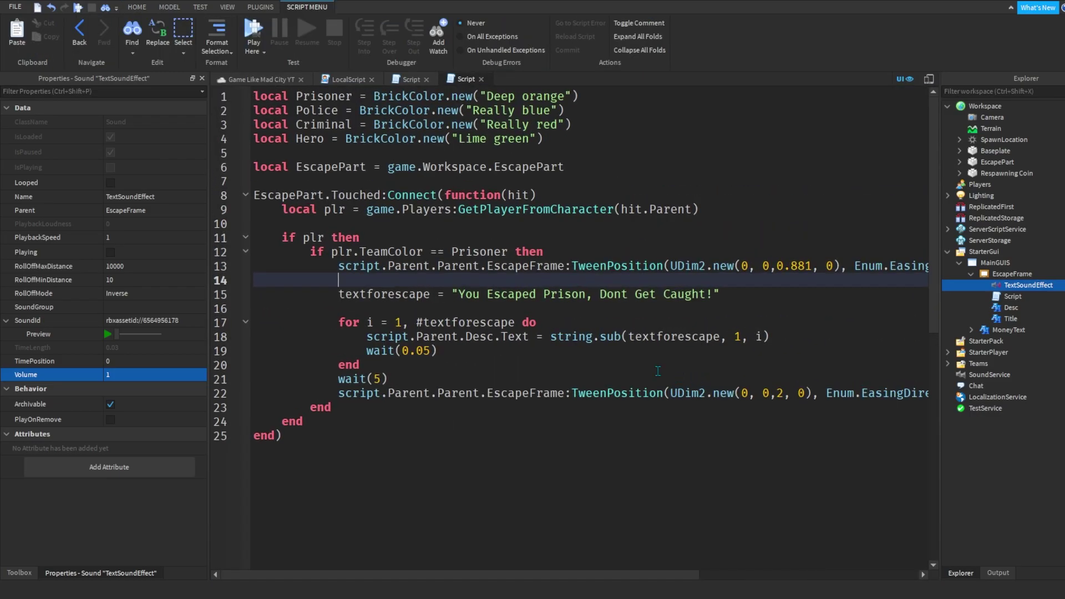
click(388, 402)
text(4)
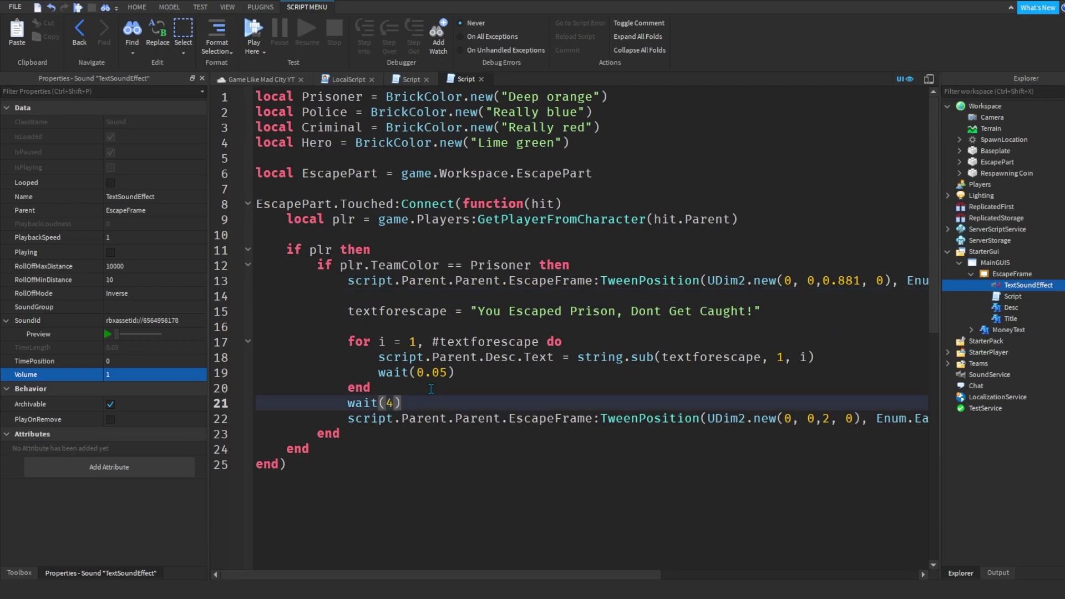
click(401, 296)
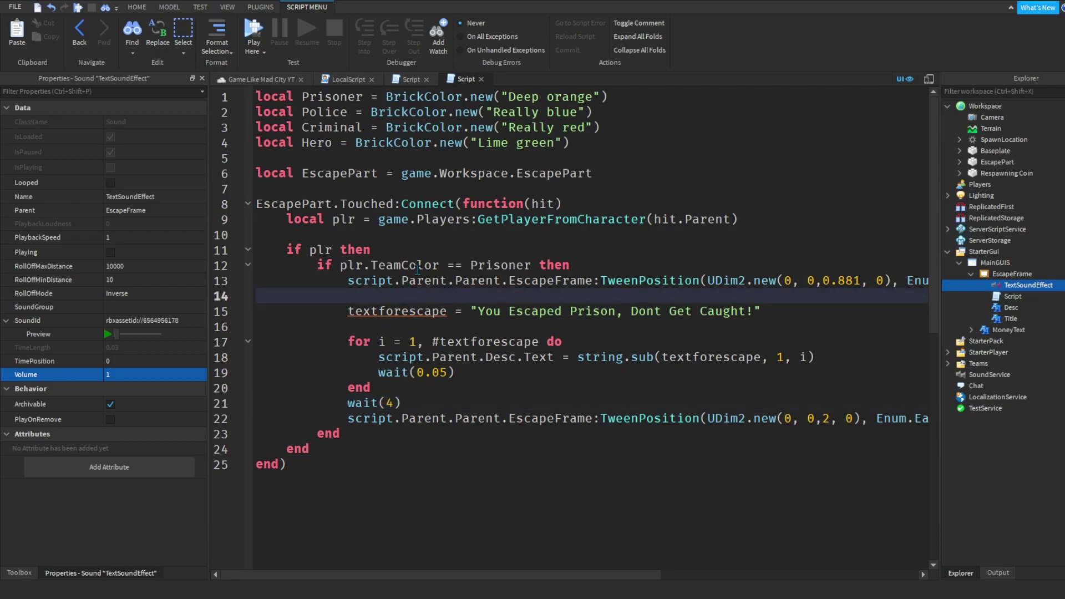
text(local textsoundeffectv = )
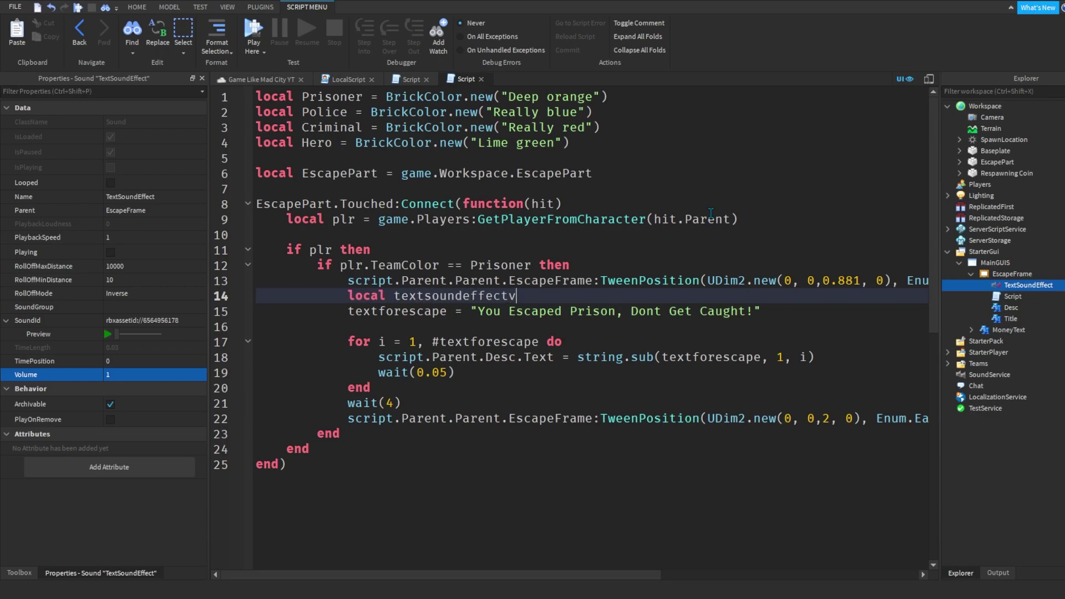
text(script.Parent.TextSoundEffect:Clone())
key(Return)
text(tsou)
key(BackSpace)
text(effect)
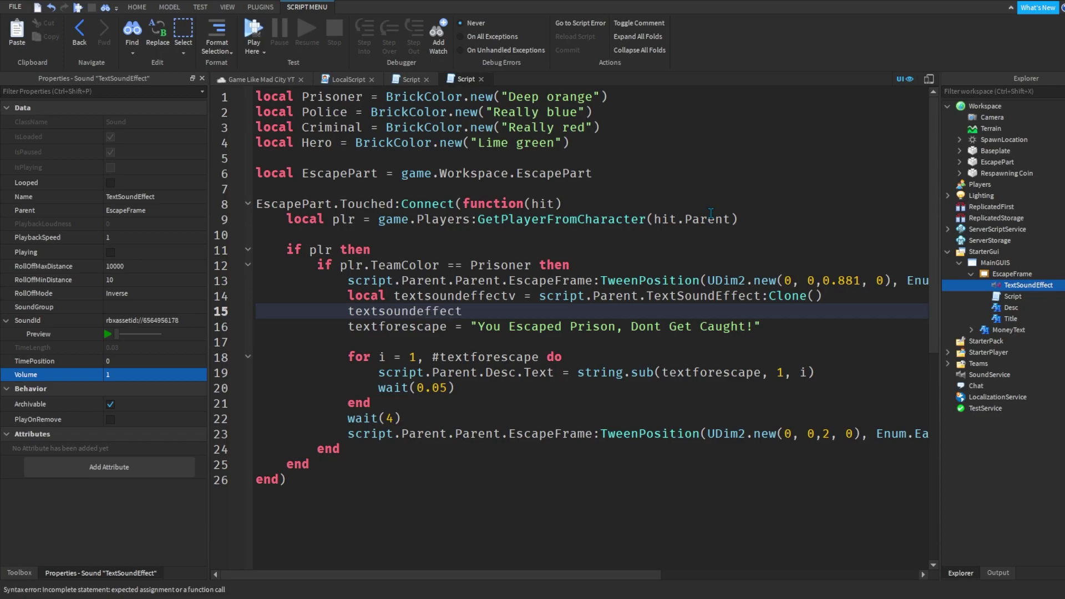
text(.Parent =)
ctrl+scroll(491, 315, down, 1)
ctrl+scroll(660, 286, down, 1)
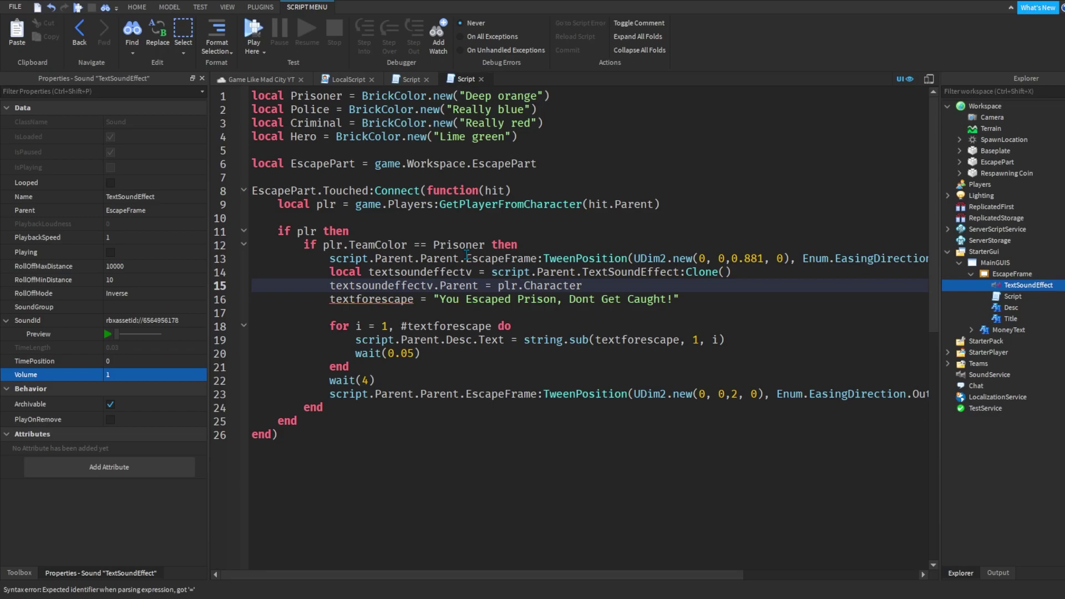
key(BackSpace)
key(BackSpace)
text(.HumanoidRootP)
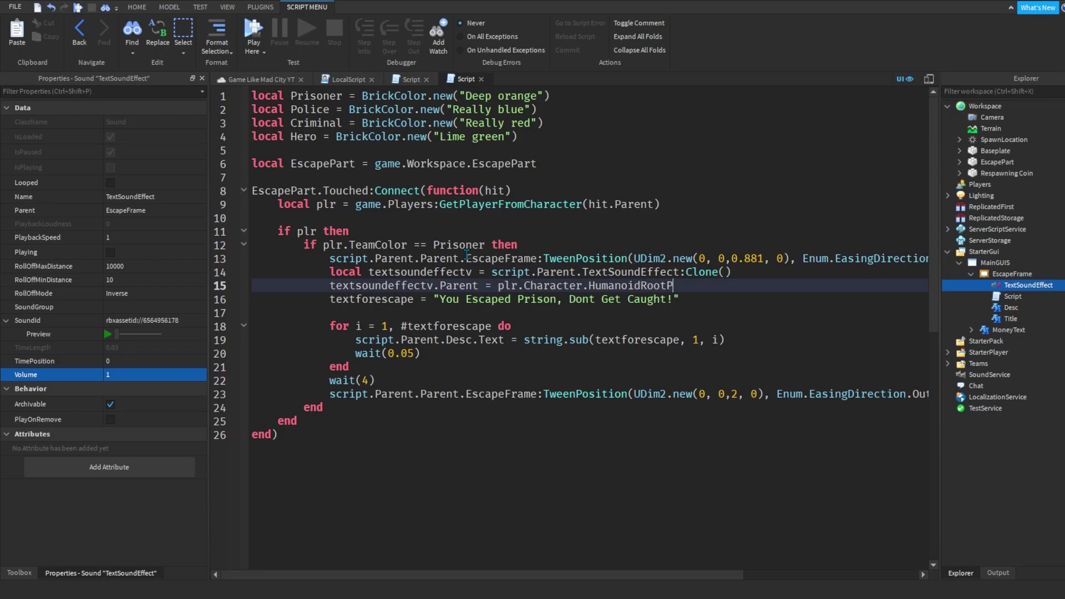
text(art)
Set the cloned sound's Looped to true and play it.
click(400, 272)
click(726, 286)
key(Return)
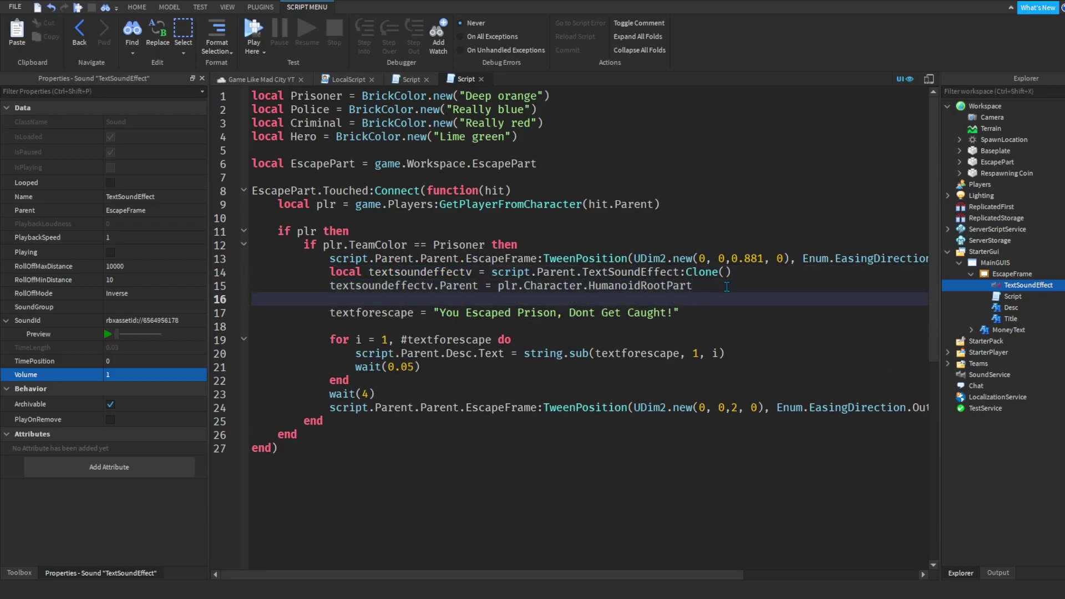
text(textsoundeffectv.Loope)
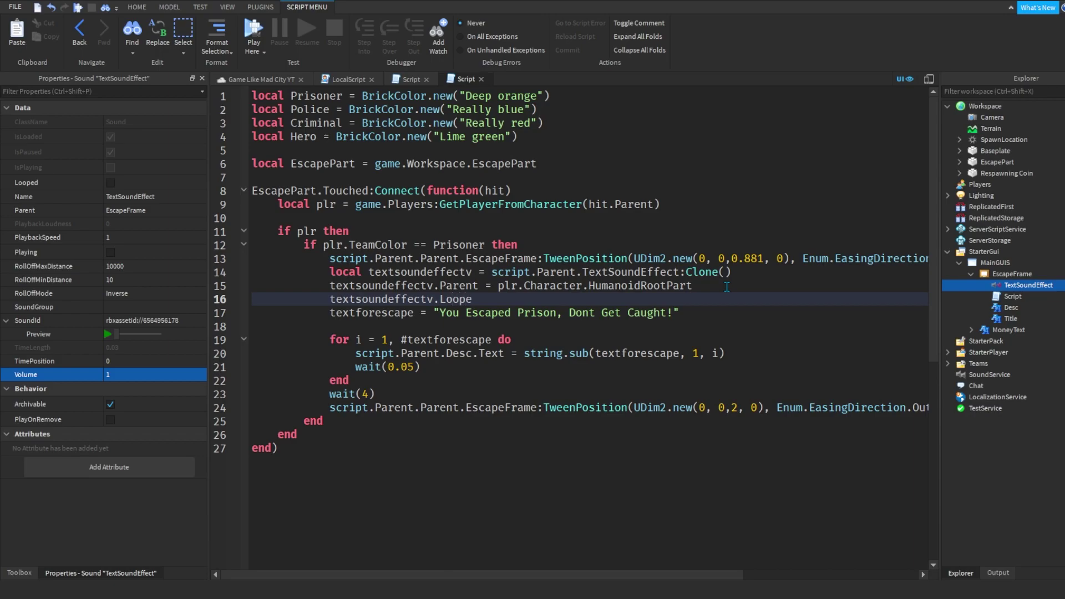
text(d = true)
key(Return)
text(textsoundeffectv:Play()
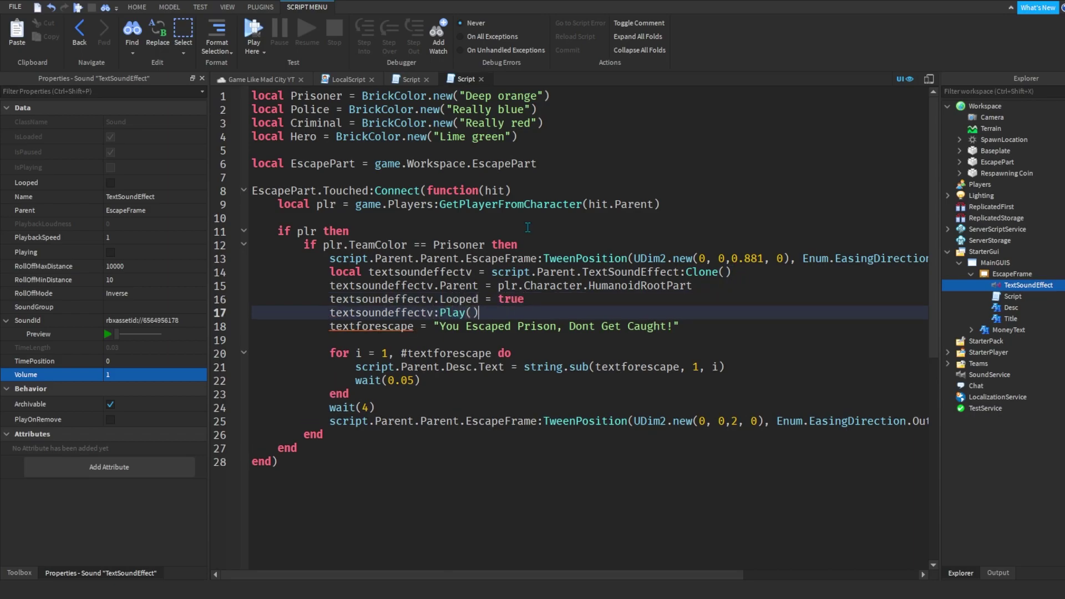
After wait(4), destroy and stop the sound, then start a play test.
click(383, 407)
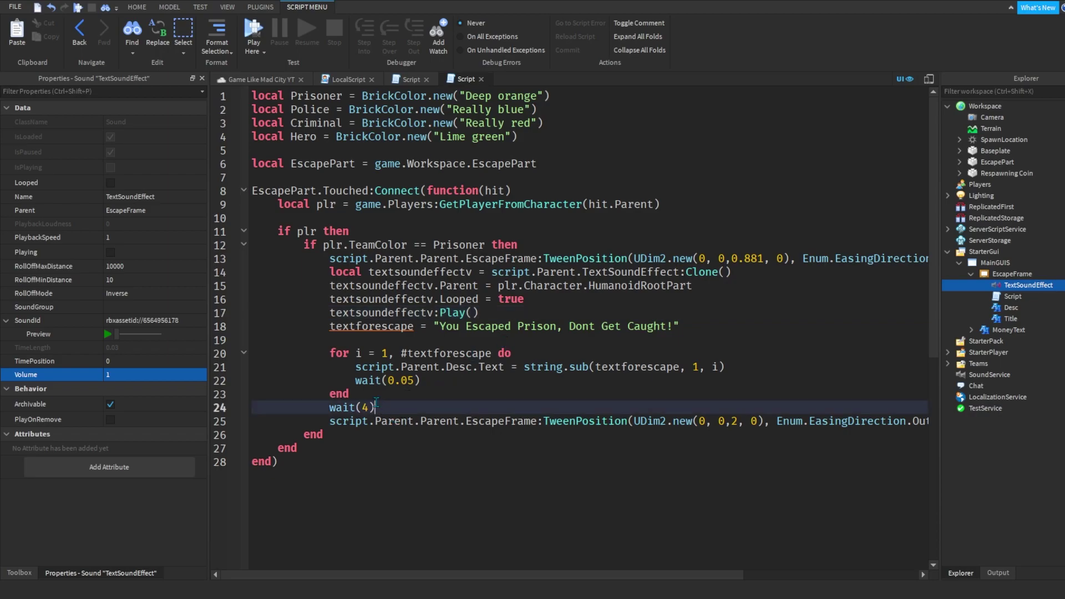
key(Return)
text(textsoundeffectv:Destroy()
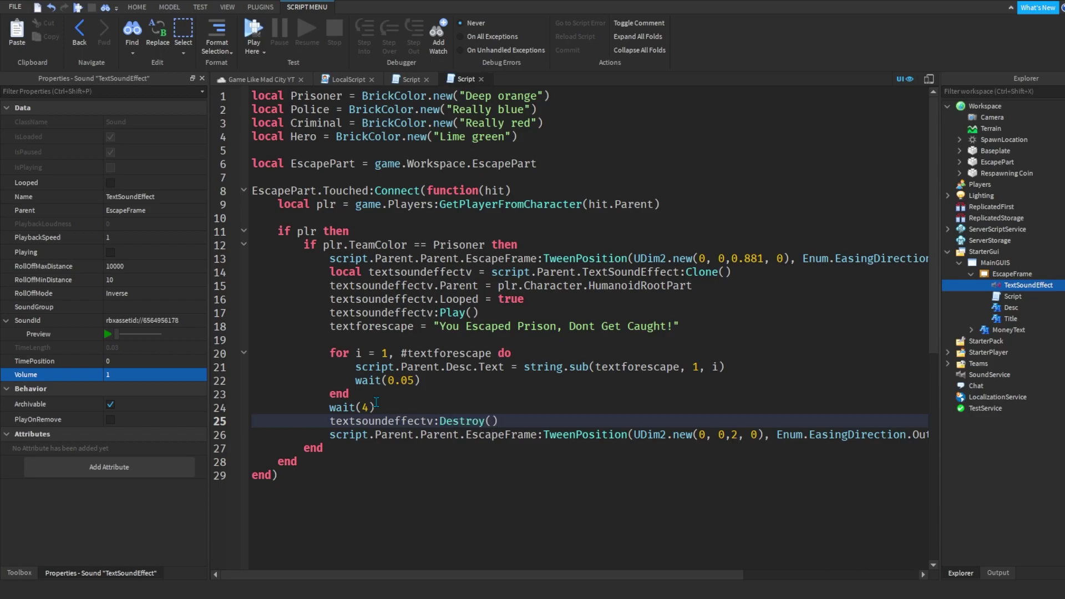
key(Return)
text(textso)
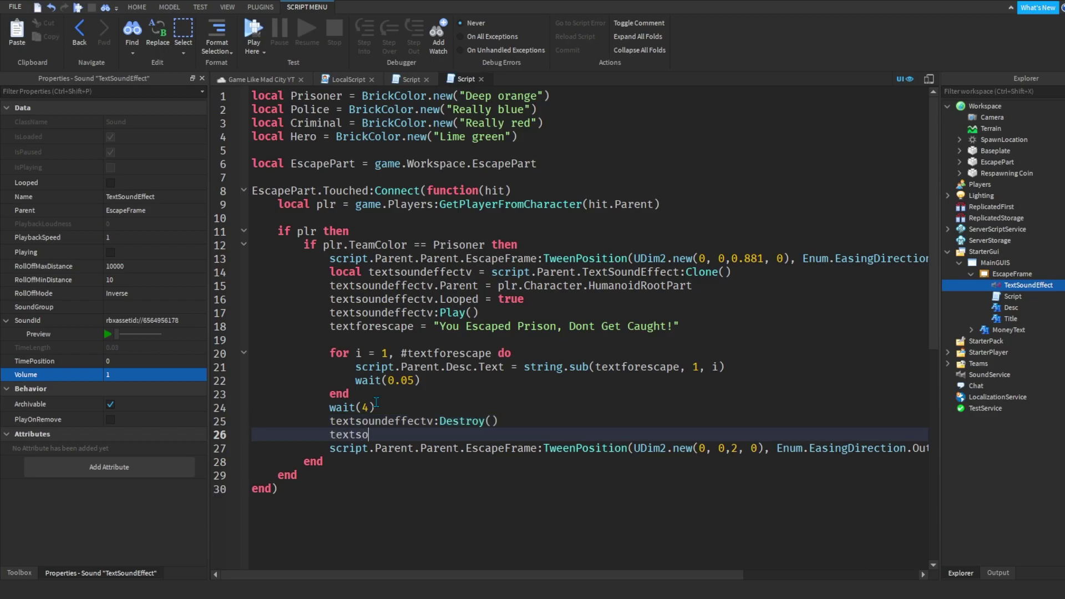
text(undeffectv:Stop()
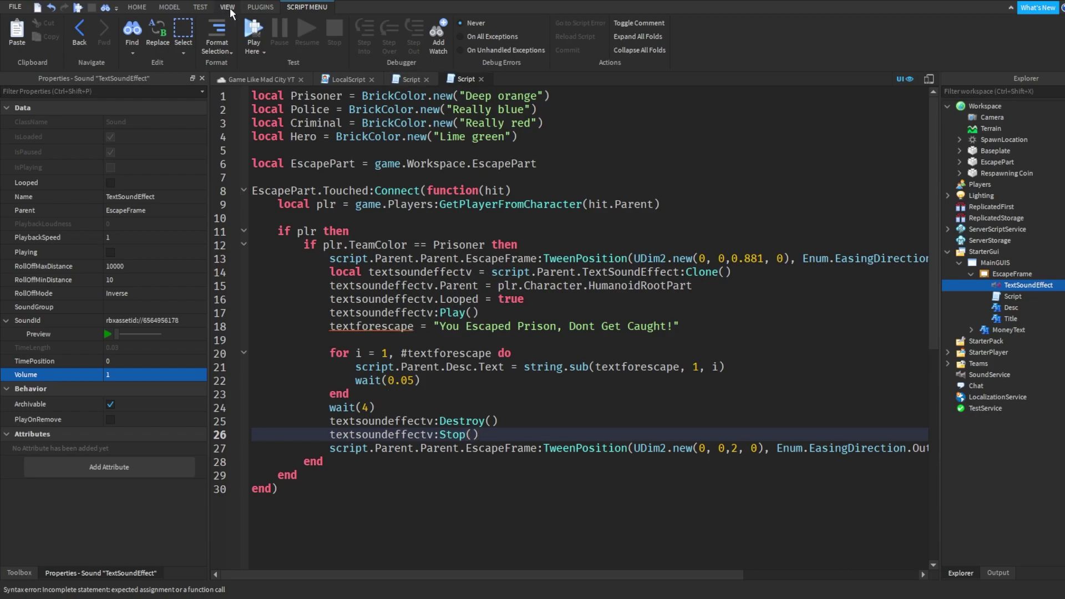
key(F5)
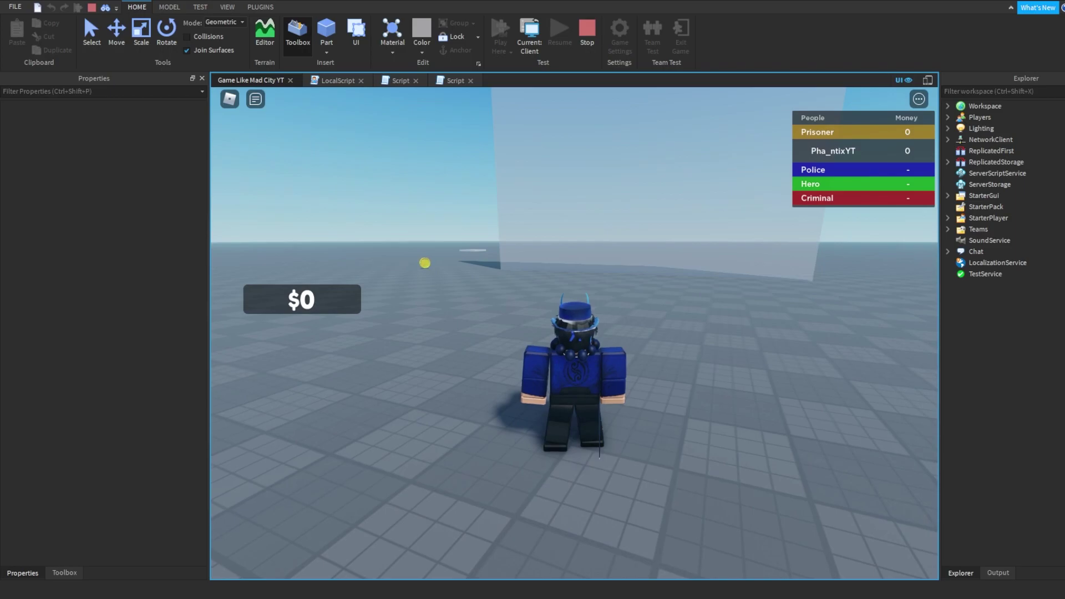
Walk the character through the escape wall to trigger the You Escaped message, then stop testing.
key(w)
key(space)
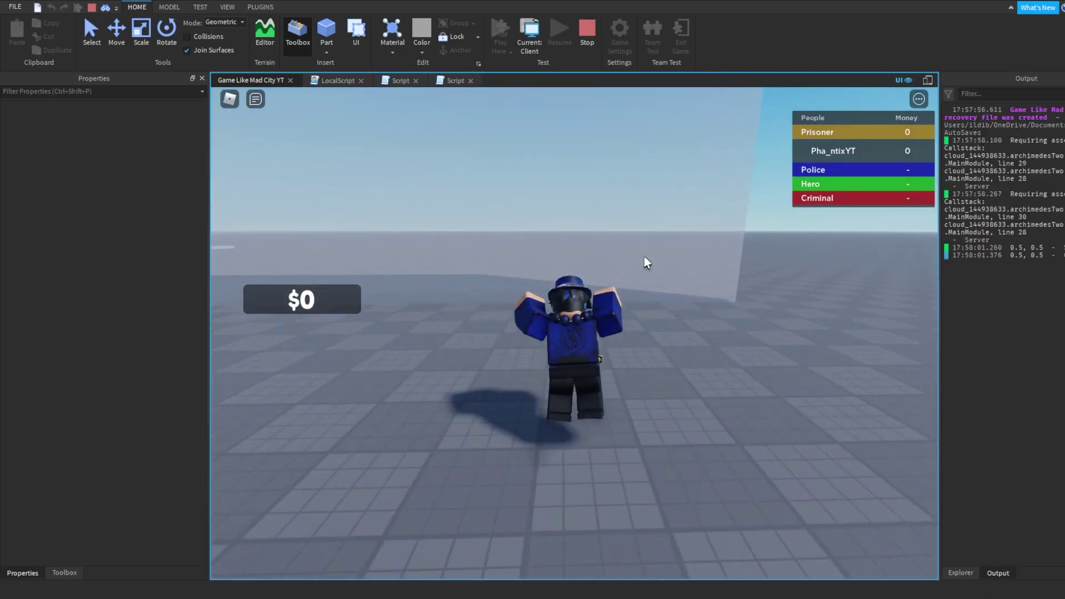
key(s)
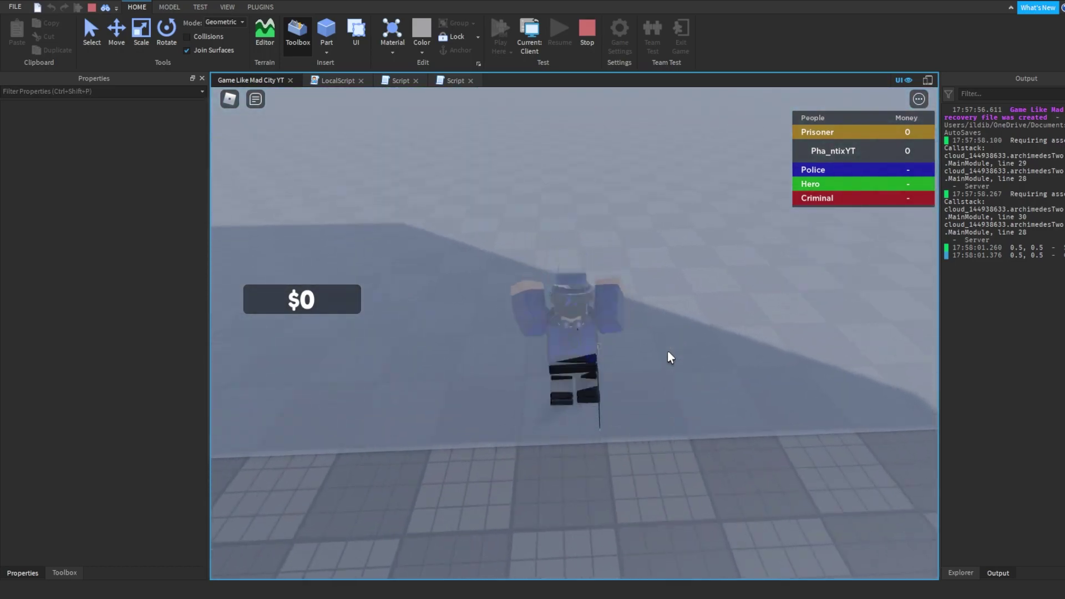
key(w)
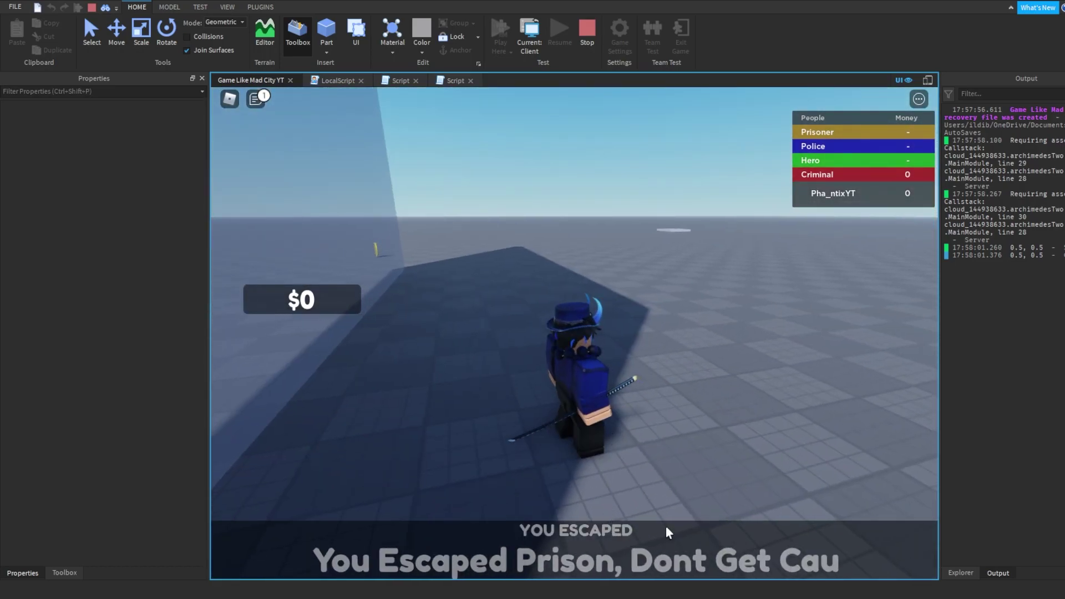
click(585, 25)
Move to the Play() line 17 in the script and show the Explorer hierarchy.
click(419, 293)
click(428, 326)
click(455, 314)
click(960, 572)
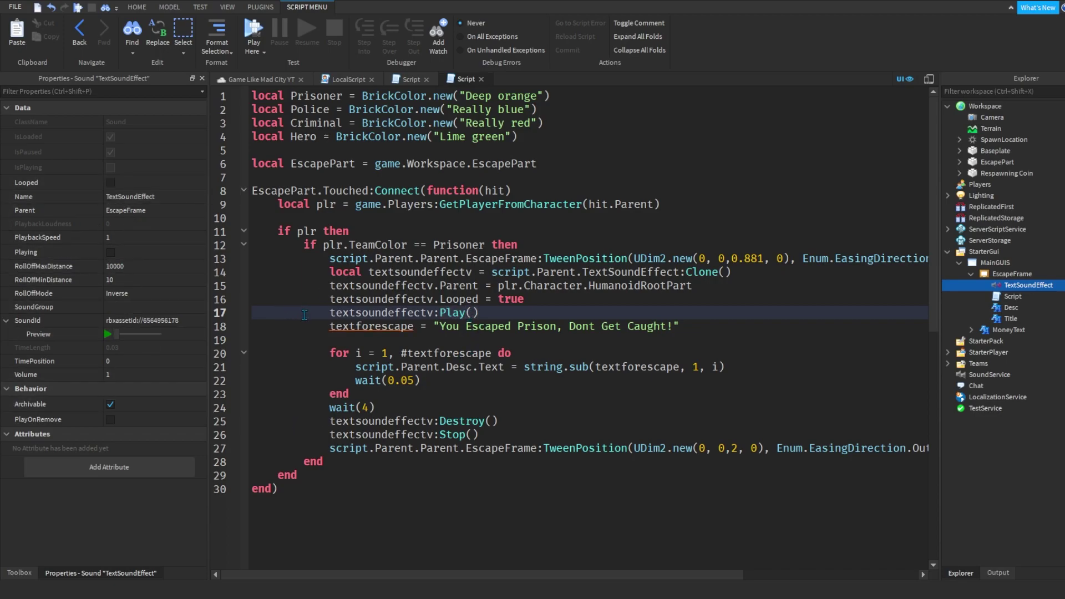
text(--)
click(530, 295)
key(Home)
text(--)
click(258, 84)
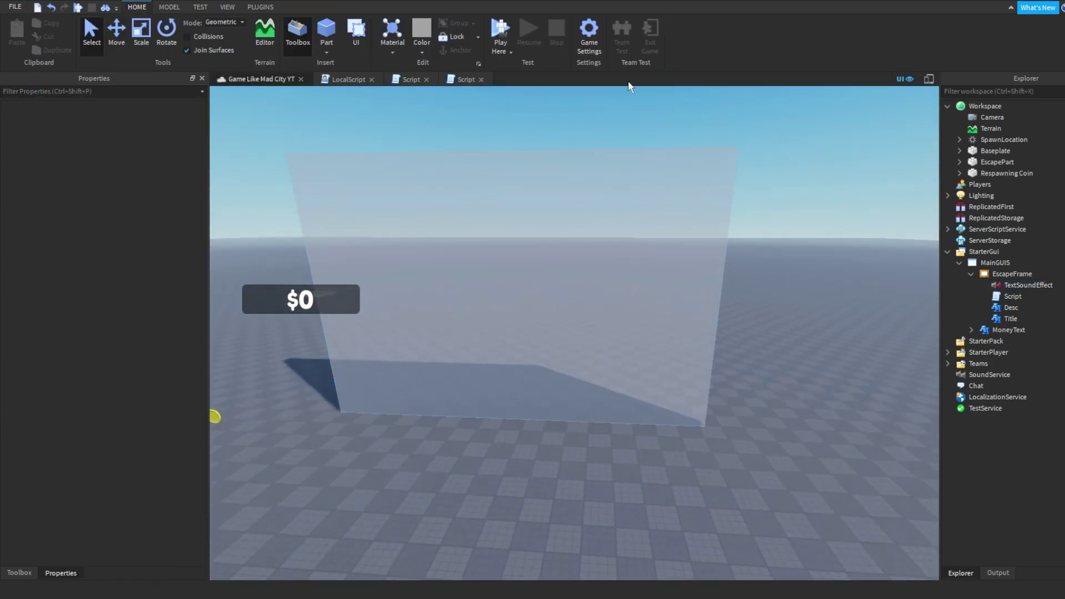
right_drag(638, 219, 404, 592)
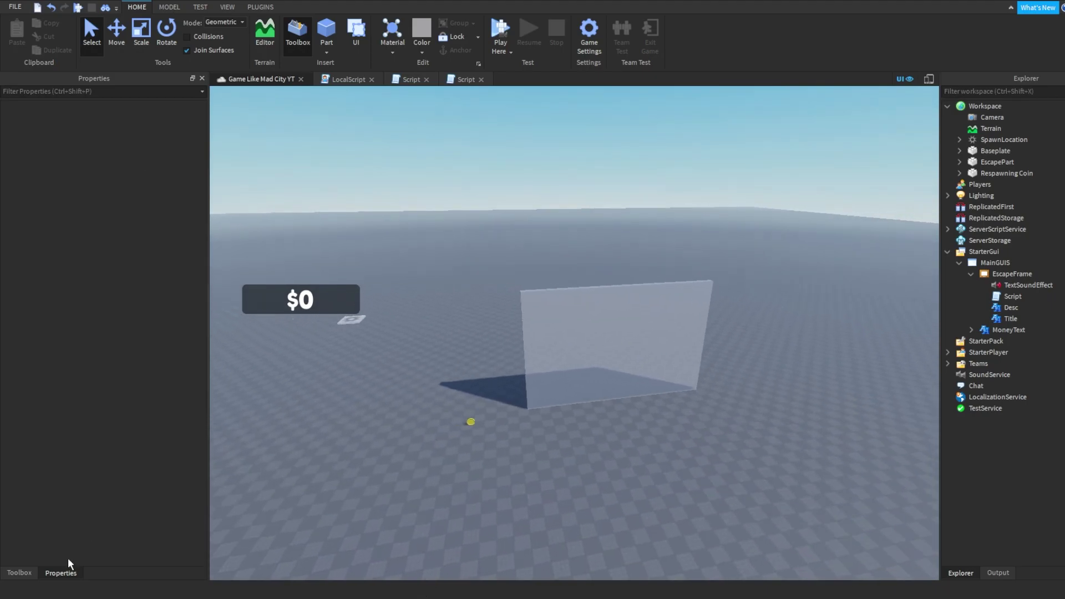
Search the Toolbox models for 'atm' and insert the ATM Robbery System.
click(18, 573)
click(19, 118)
click(38, 134)
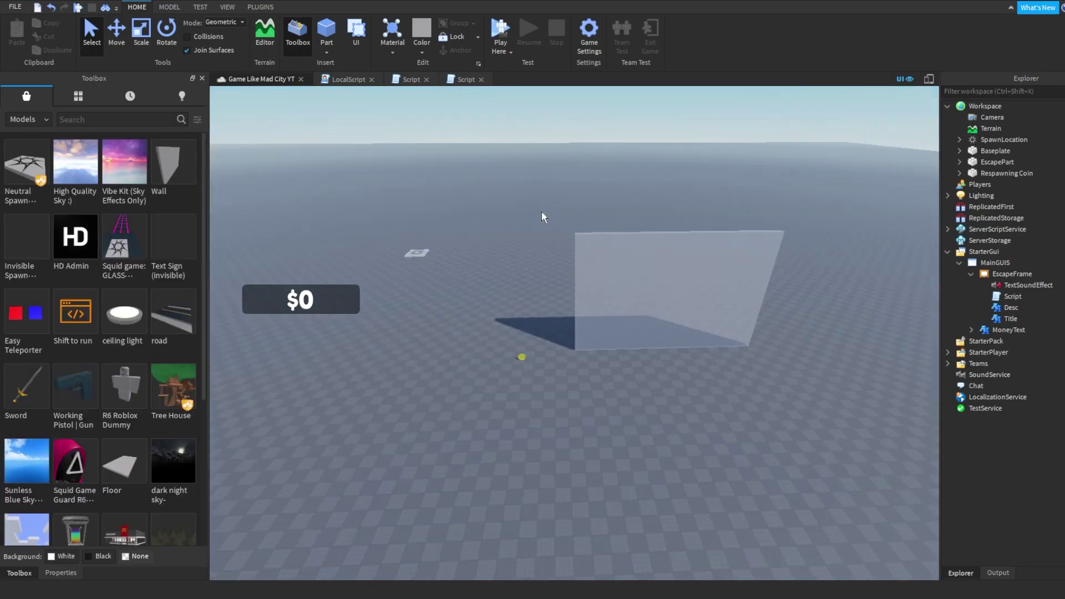
click(112, 117)
text(atm)
key(Return)
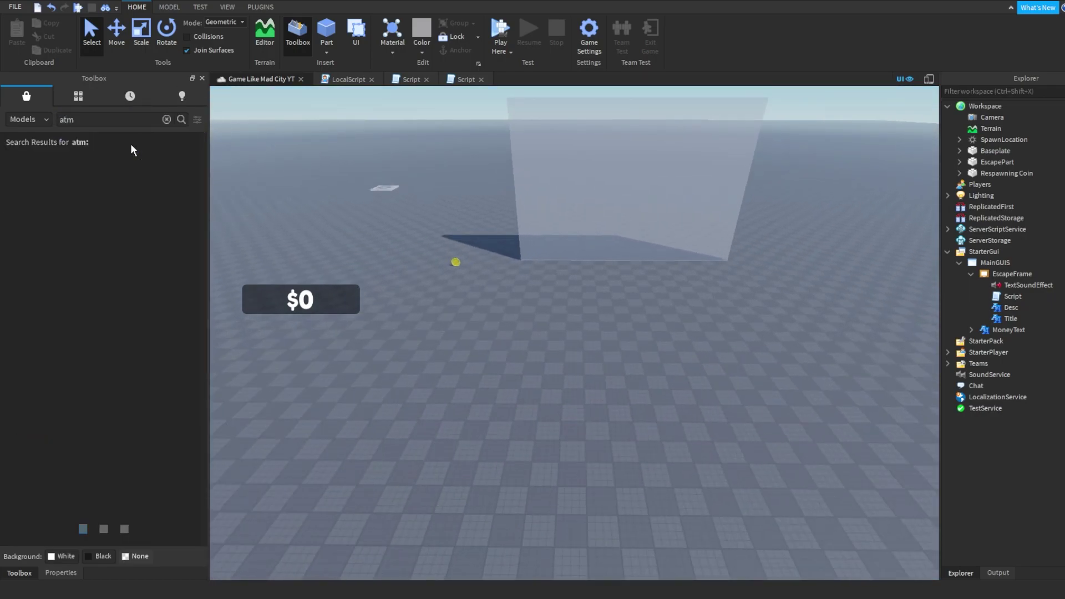
mouse_move(534, 314)
right_down()
mouse_move(550, 279)
mouse_move(516, 274)
right_up()
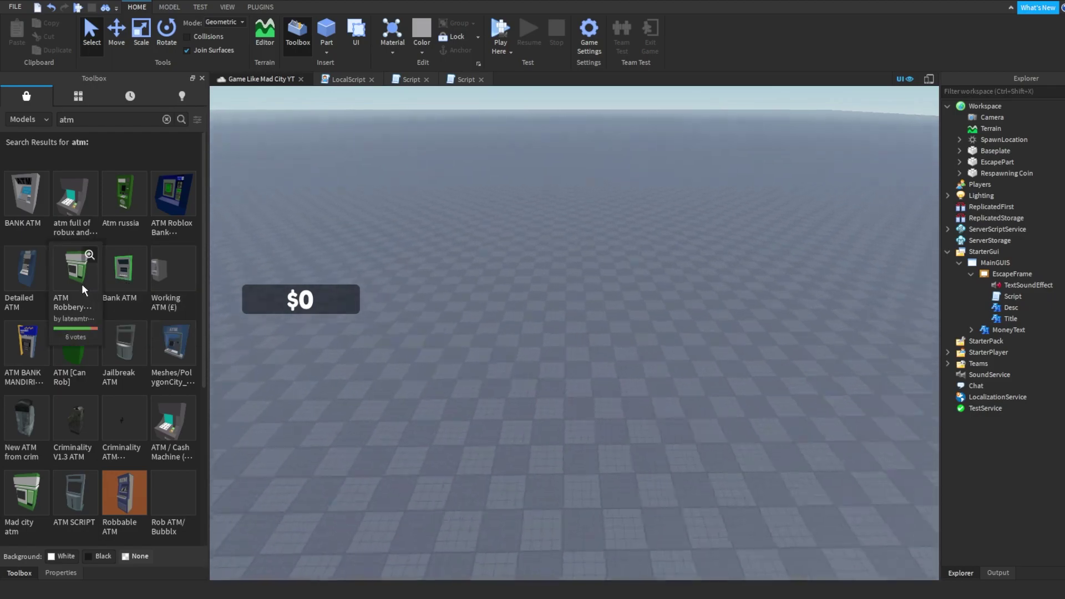
click(82, 284)
Expand ATM Robbery System in Explorer and delete its bundled Leaderboard.
click(167, 119)
scroll(575, 250, down, 5)
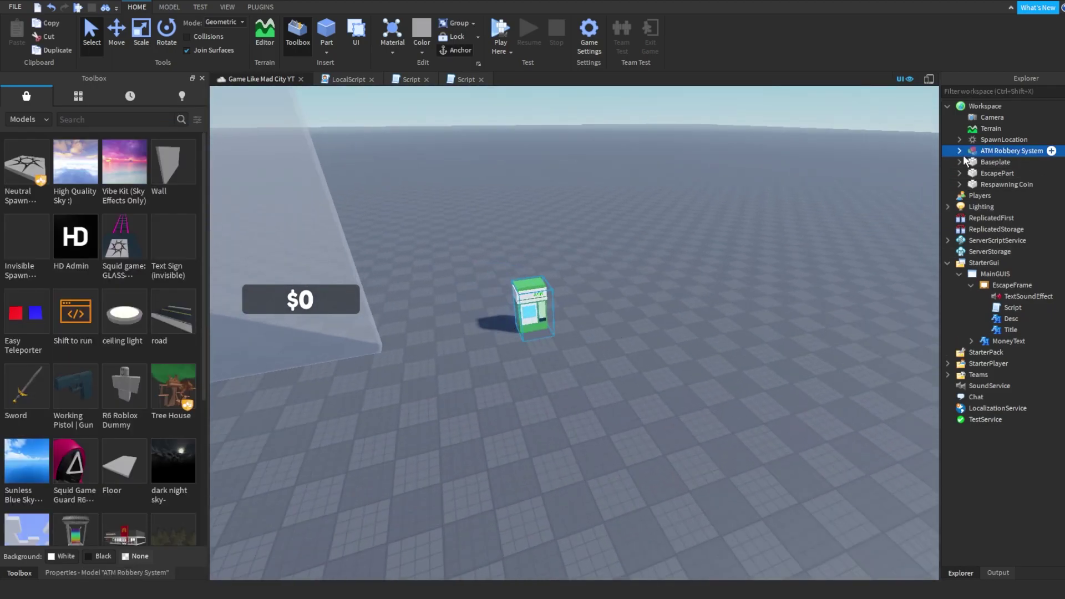
click(959, 151)
key(f)
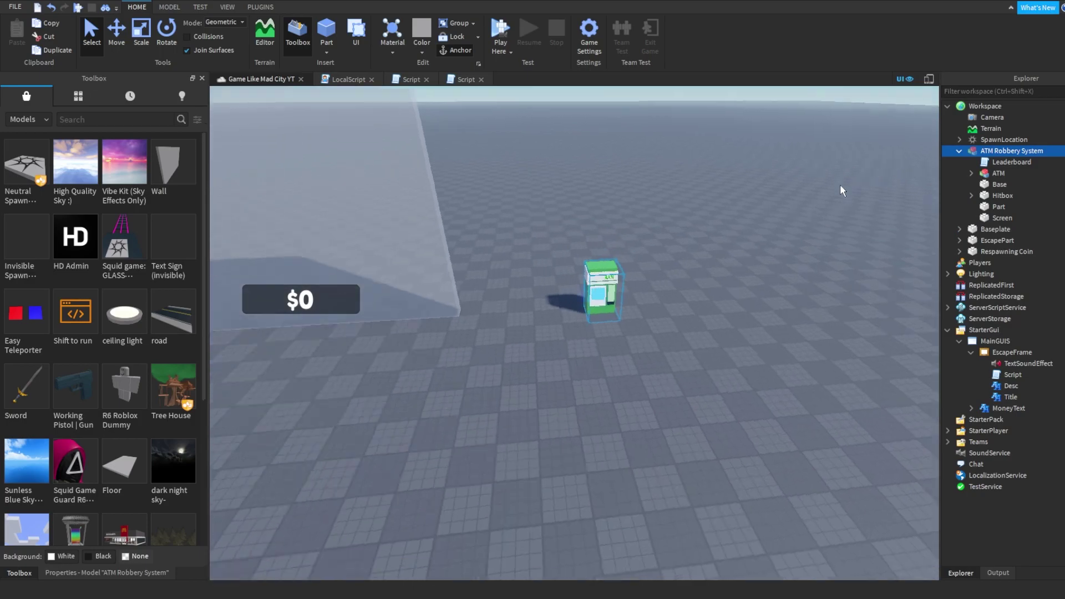
click(972, 174)
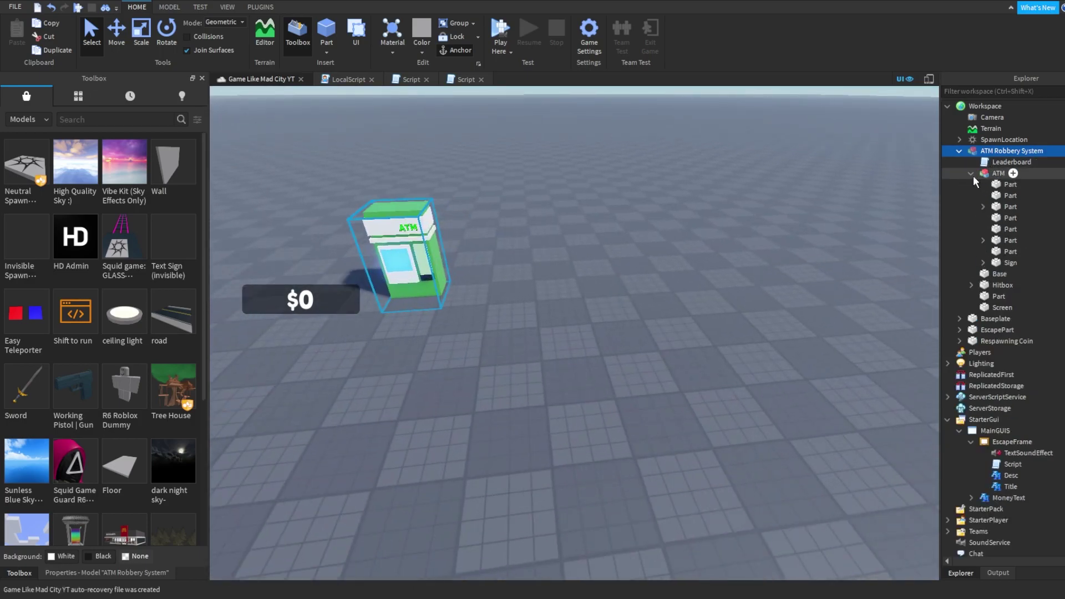
click(983, 206)
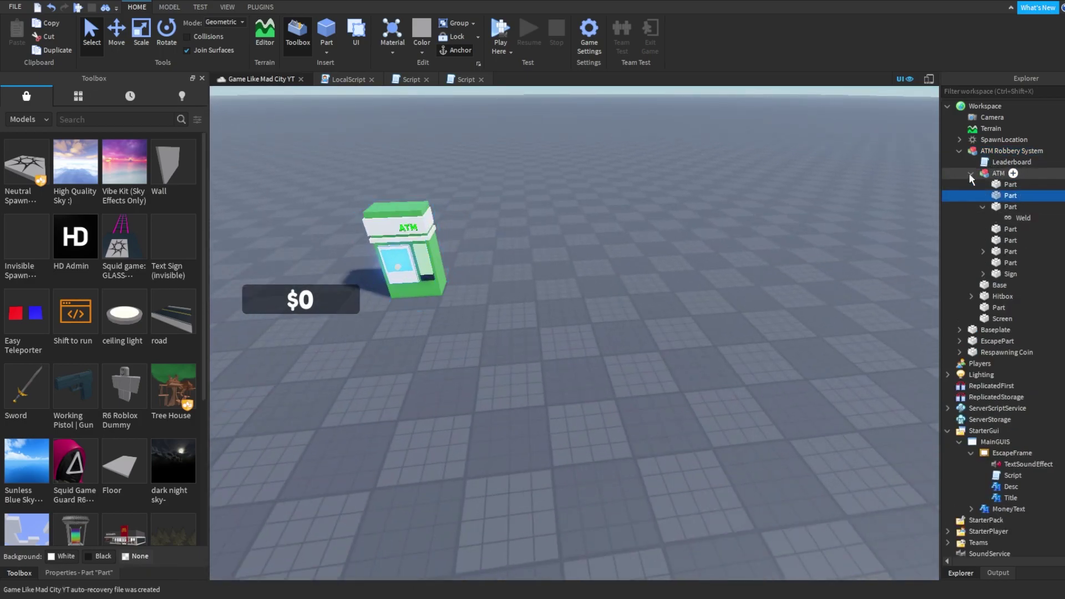
click(990, 163)
key(Delete)
Delete the ProximityPrompt and Script inside the Hitbox.
click(972, 161)
click(972, 184)
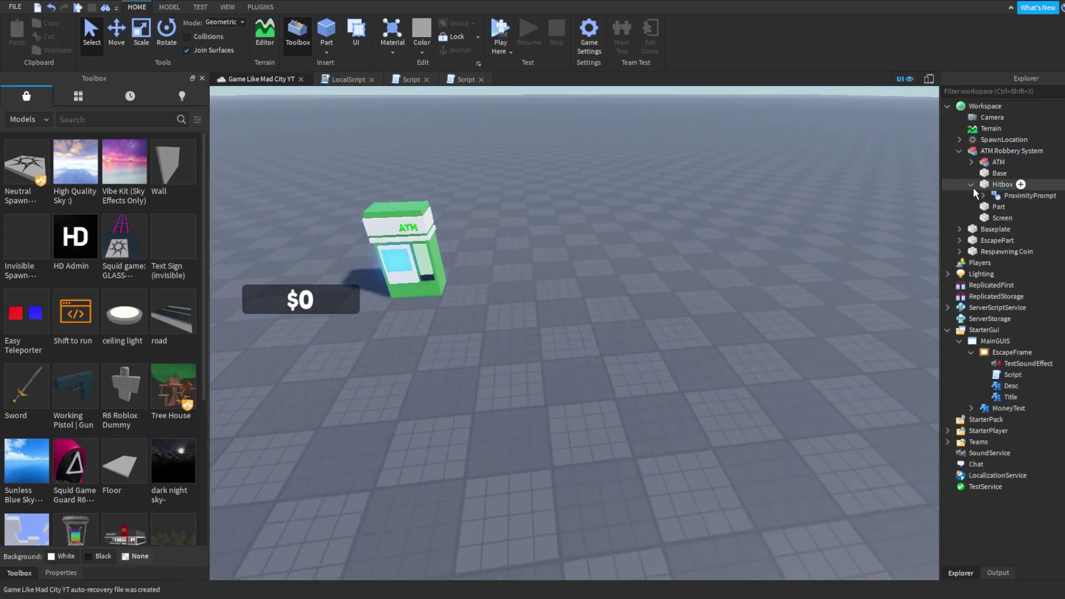
click(1008, 206)
key(Delete)
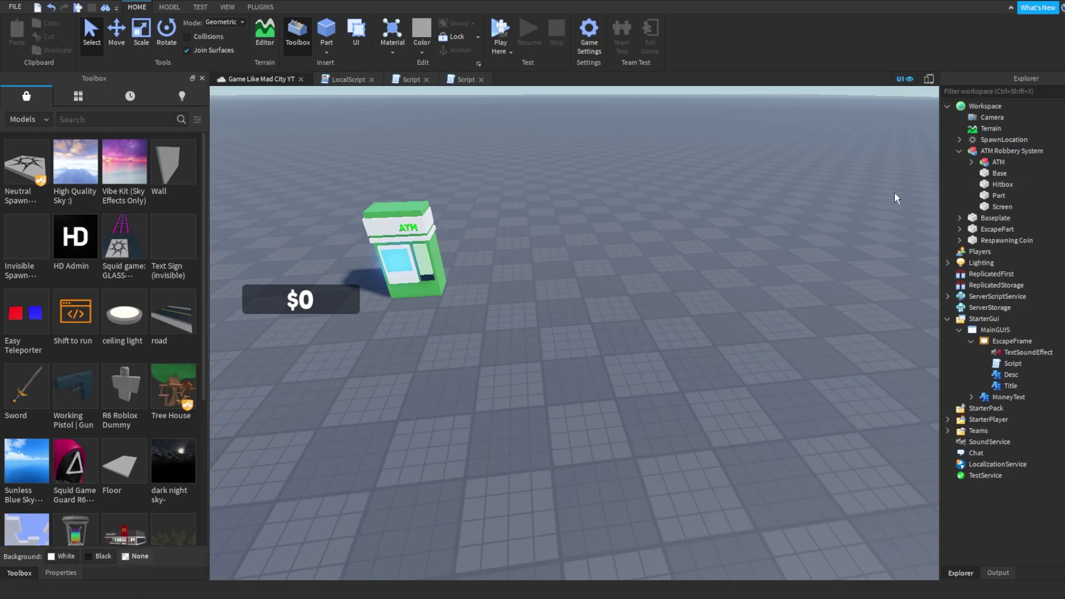
Inspect the ATM's parts, welds and the Sign's SurfaceGui, zooming onto the sign.
click(972, 162)
click(982, 195)
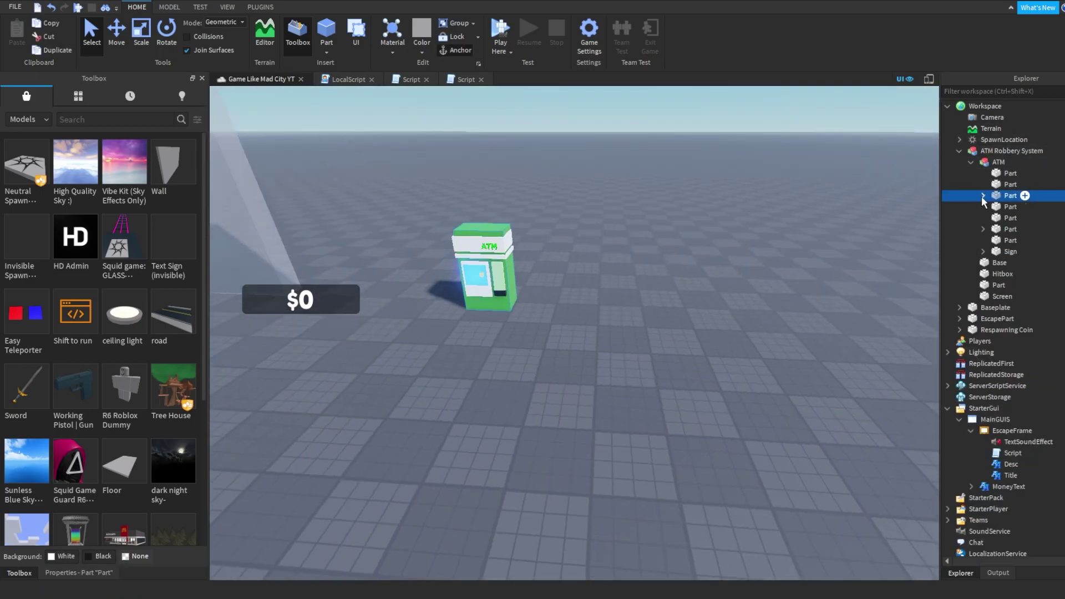
click(1011, 218)
click(982, 228)
click(983, 273)
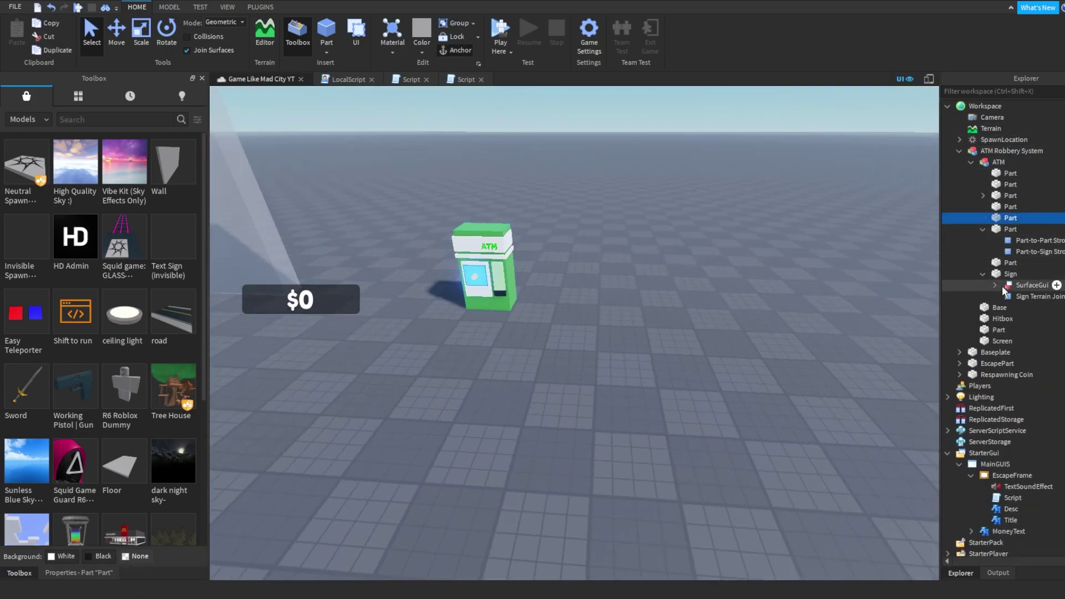
double_click(1006, 286)
key(f)
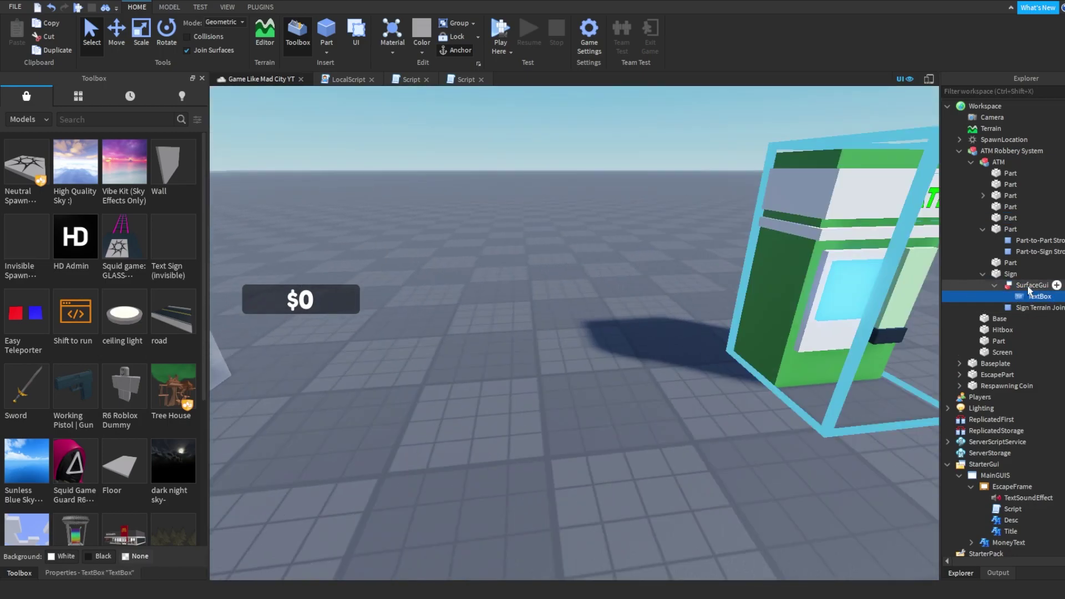
scroll(782, 296, down, 5)
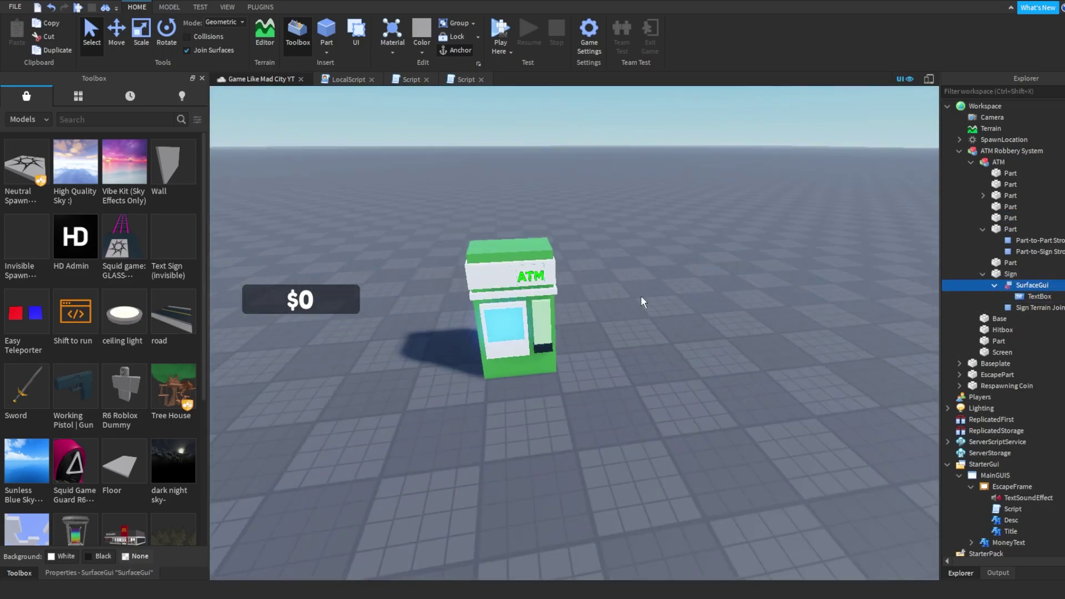
click(632, 305)
scroll(600, 307, up, 1)
scroll(580, 308, up, 2)
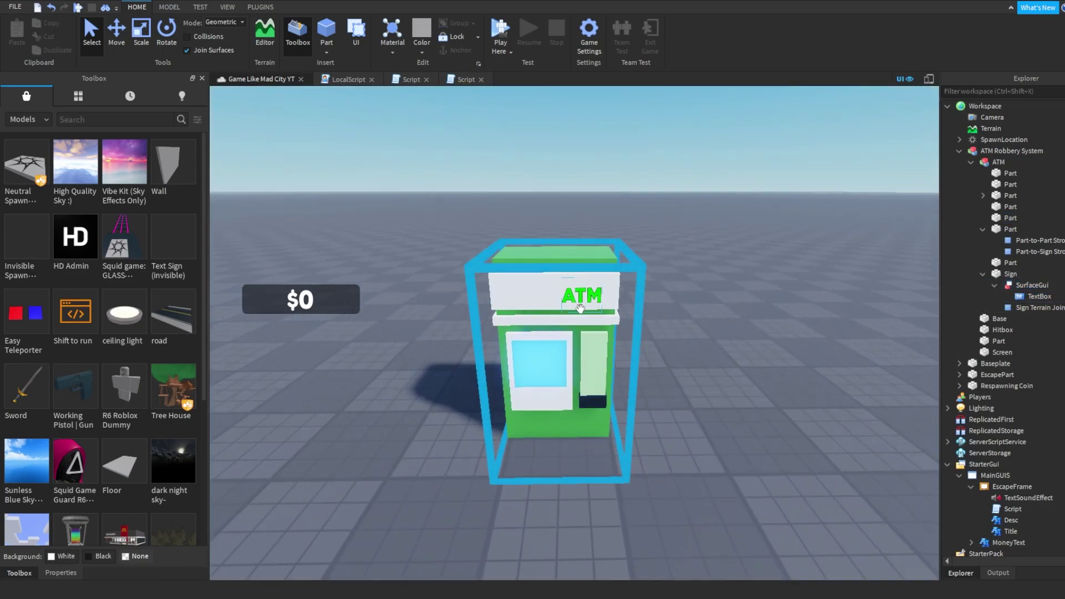
scroll(580, 308, up, 3)
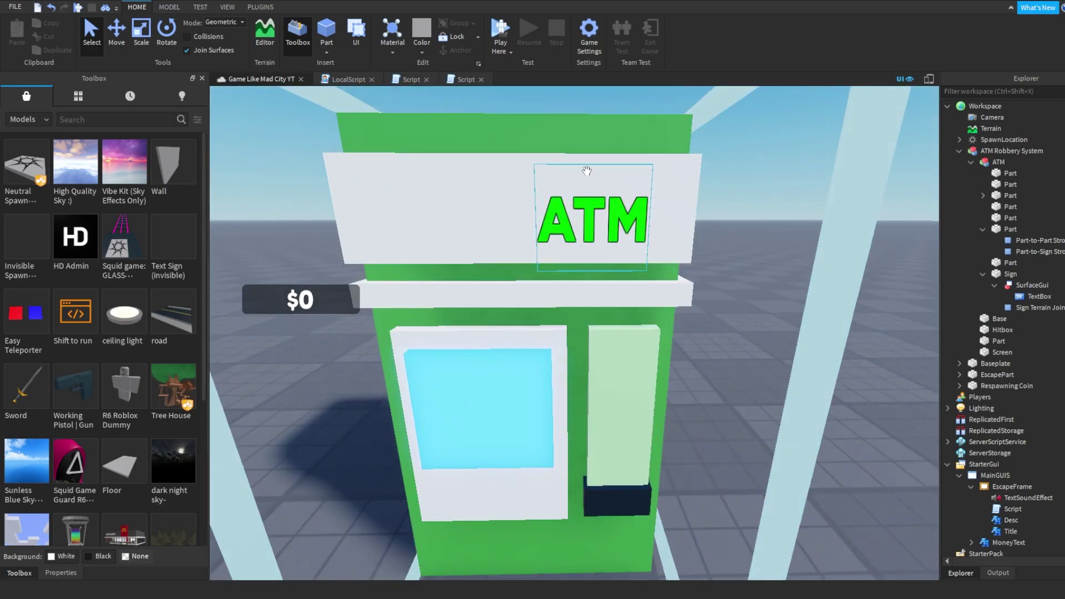
scroll(580, 308, down, 5)
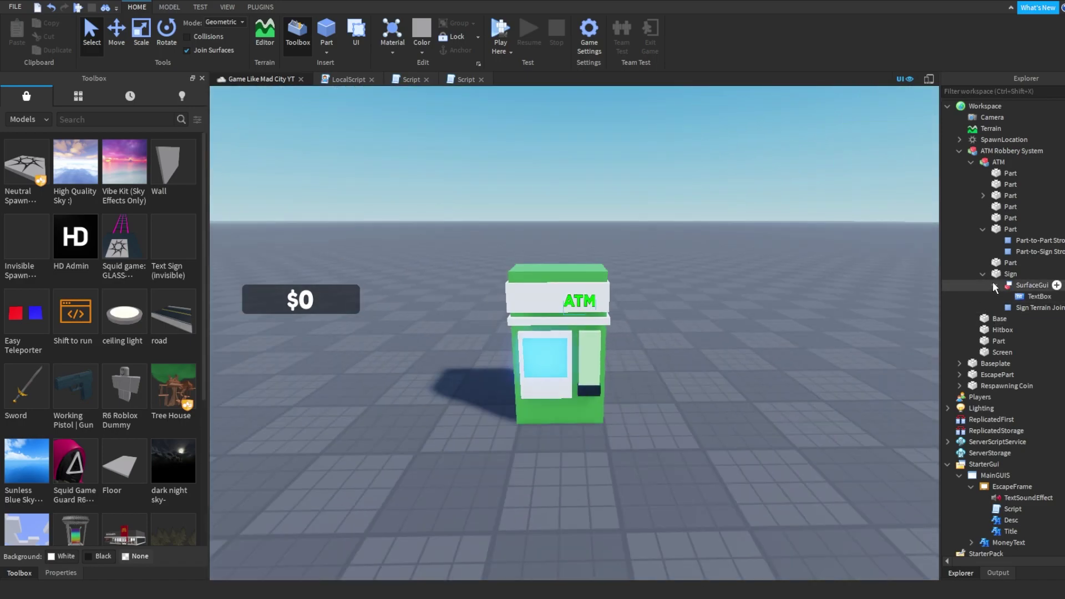
Collapse the Sign and weld entries in Explorer and clear the selection.
click(1012, 287)
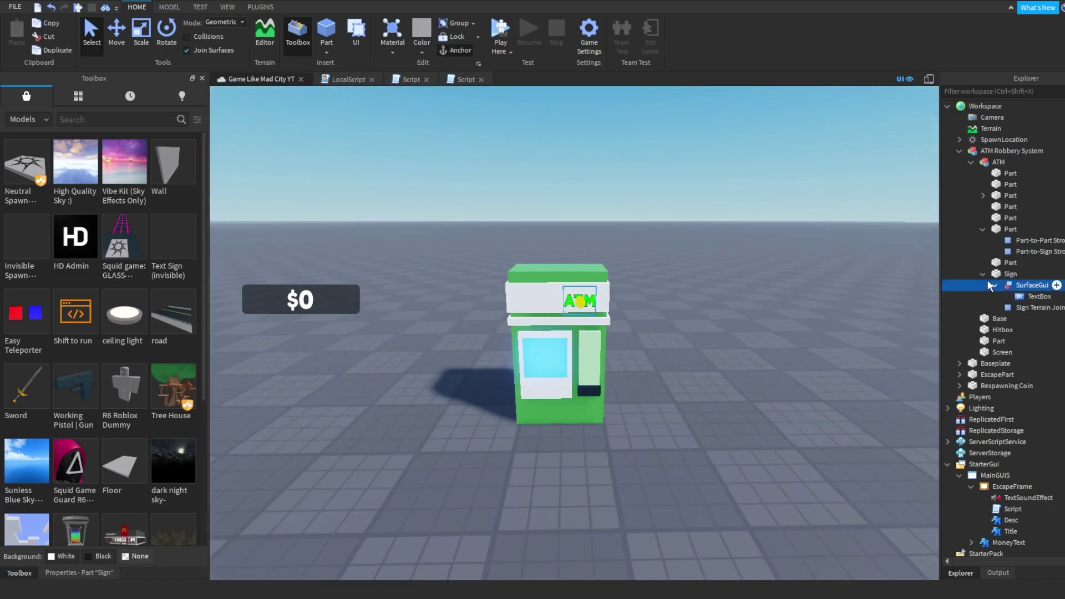
click(983, 274)
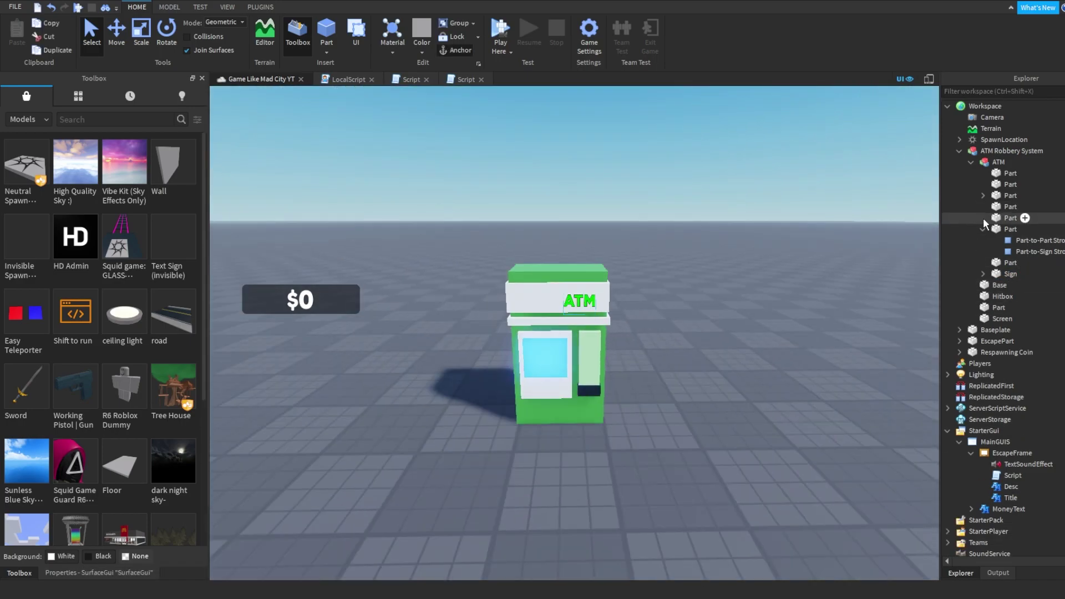
click(1028, 240)
click(984, 228)
click(832, 264)
Orbit around the ATM to inspect it, then select its Hitbox part.
mouse_move(557, 350)
right_down()
mouse_move(558, 333)
mouse_move(557, 366)
right_up()
click(623, 337)
scroll(624, 337, up, 2)
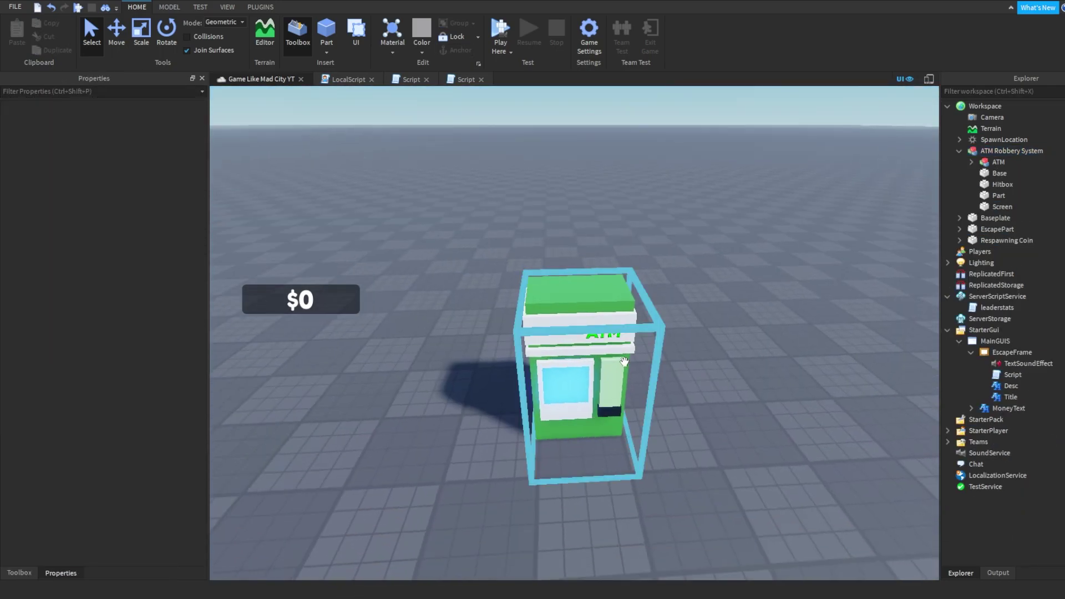
right_drag(623, 337, 684, 250)
click(727, 189)
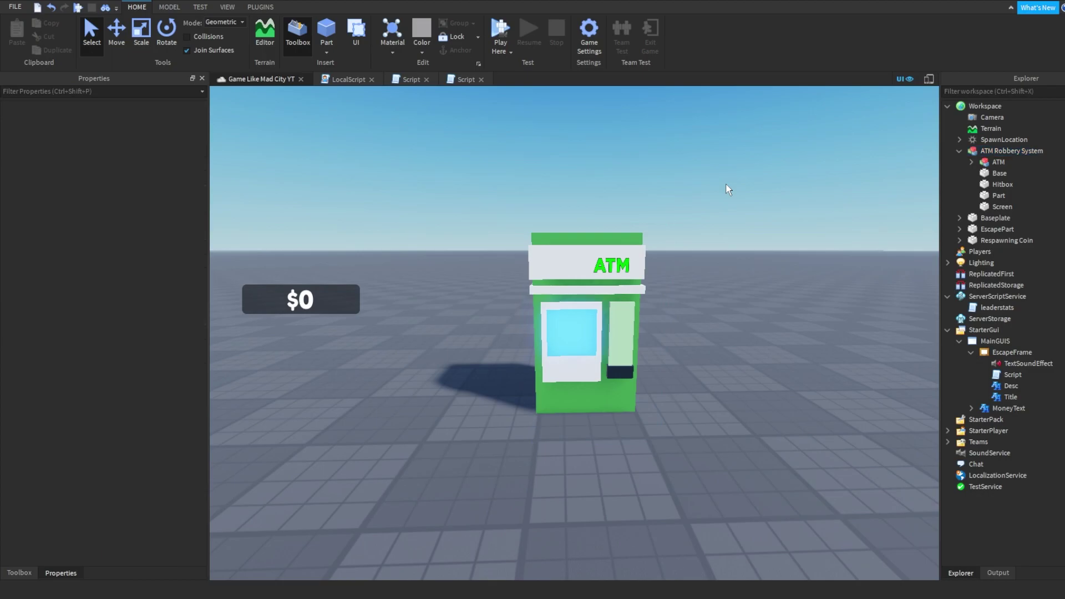
middle_drag(668, 260, 417, 556)
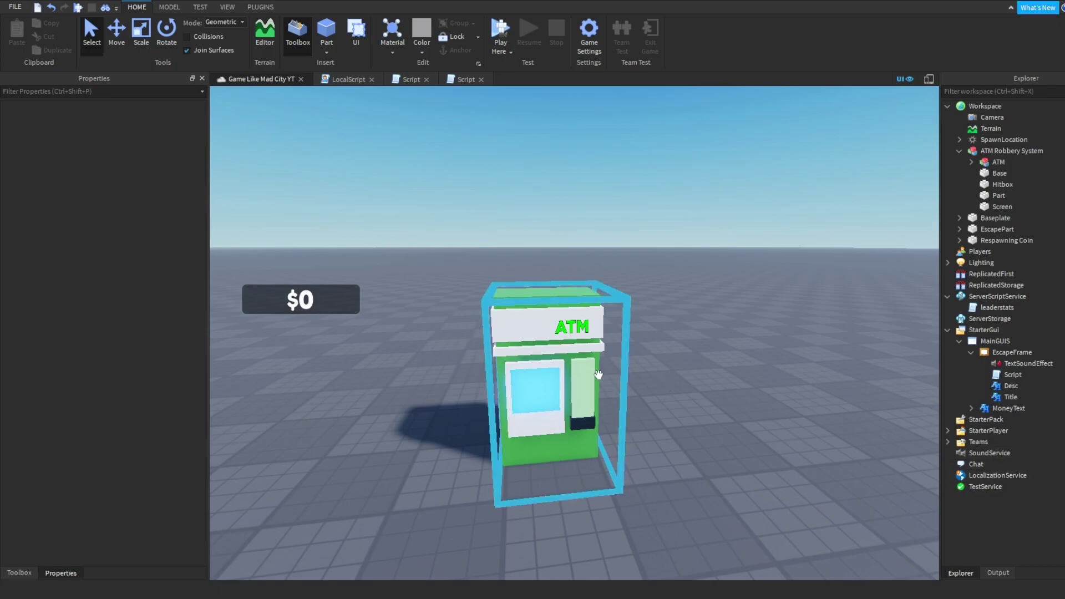
right_drag(641, 369, 742, 369)
middle_drag(743, 368, 723, 347)
click(587, 333)
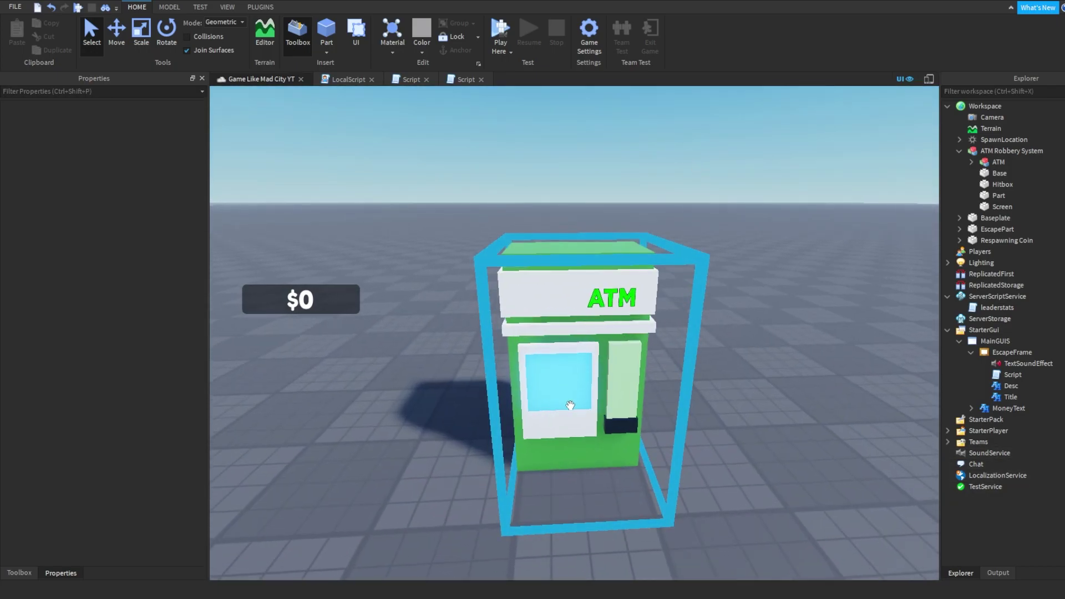
scroll(598, 323, up, 3)
click(1022, 185)
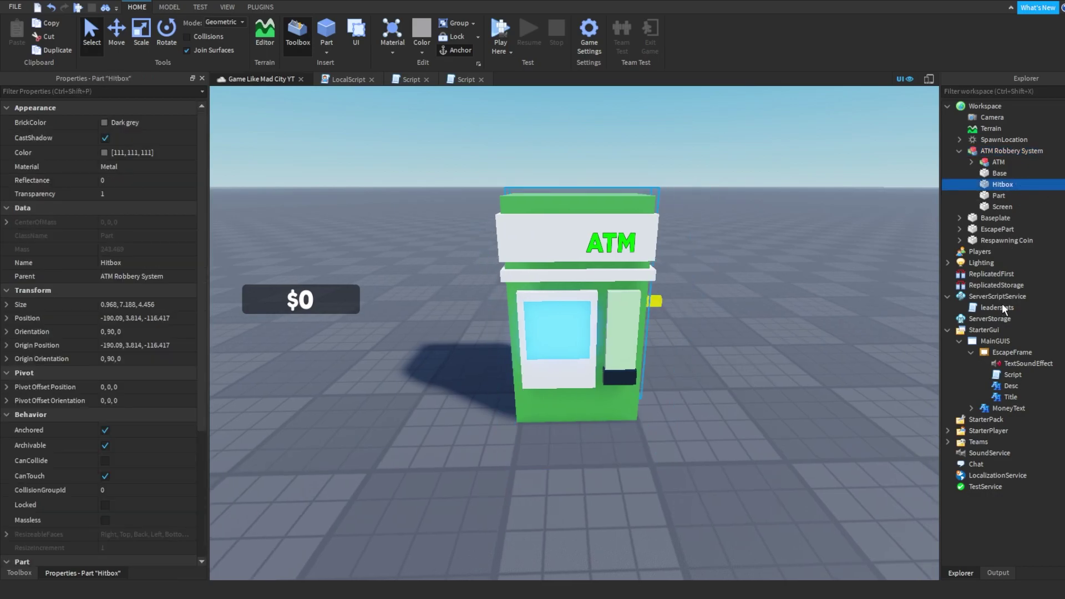
Insert a ProximityPrompt into the Hitbox and select it.
key(ctrl+shift+v)
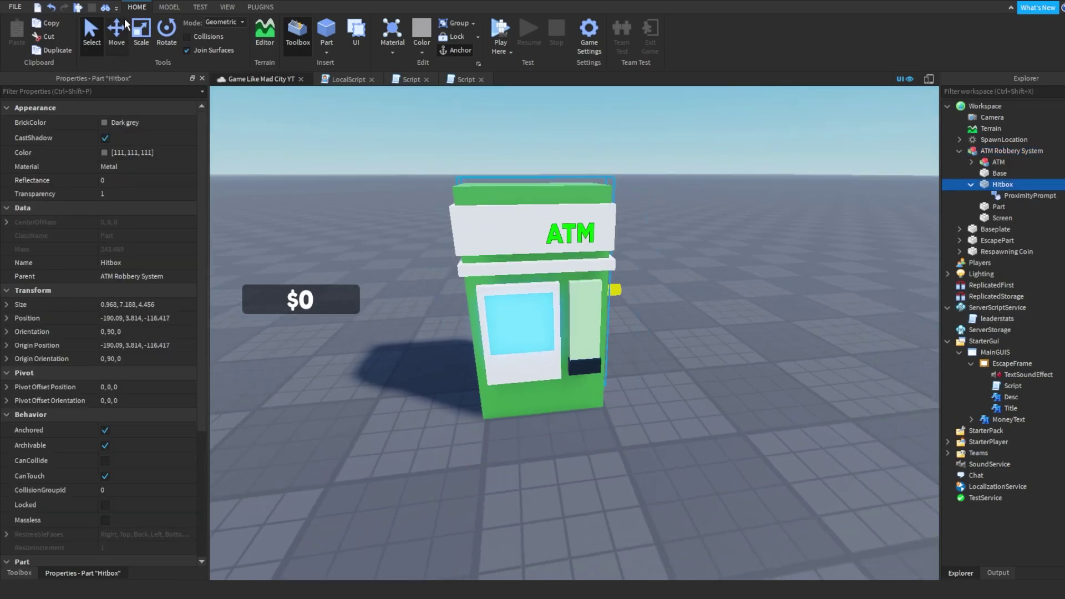
click(117, 31)
right_drag(533, 300, 515, 272)
scroll(651, 294, up, 2)
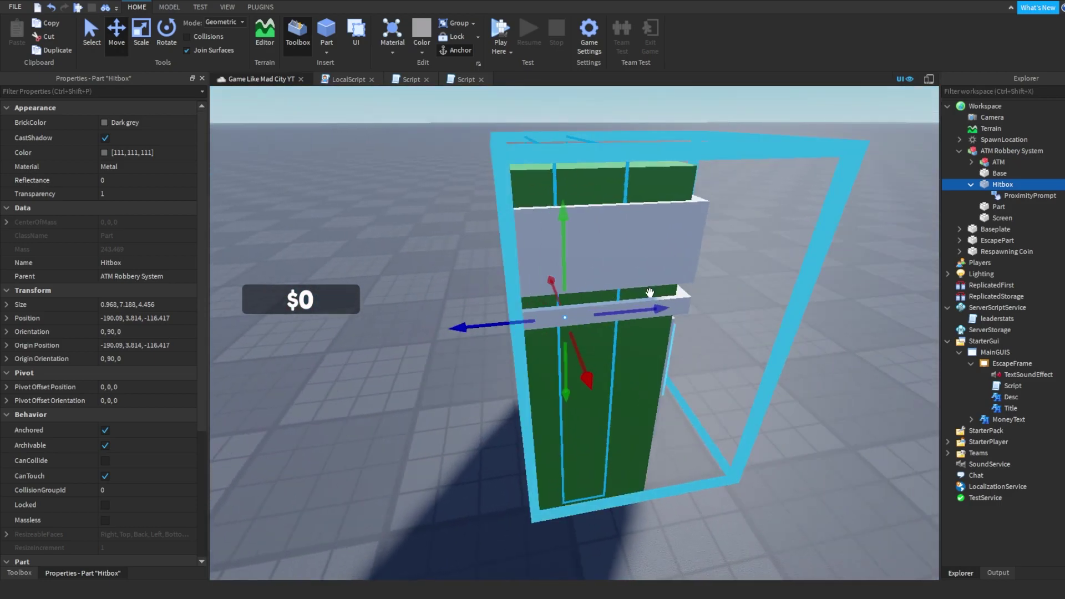
scroll(649, 293, down, 5)
scroll(647, 292, up, 3)
right_drag(647, 292, 583, 333)
scroll(583, 333, down, 3)
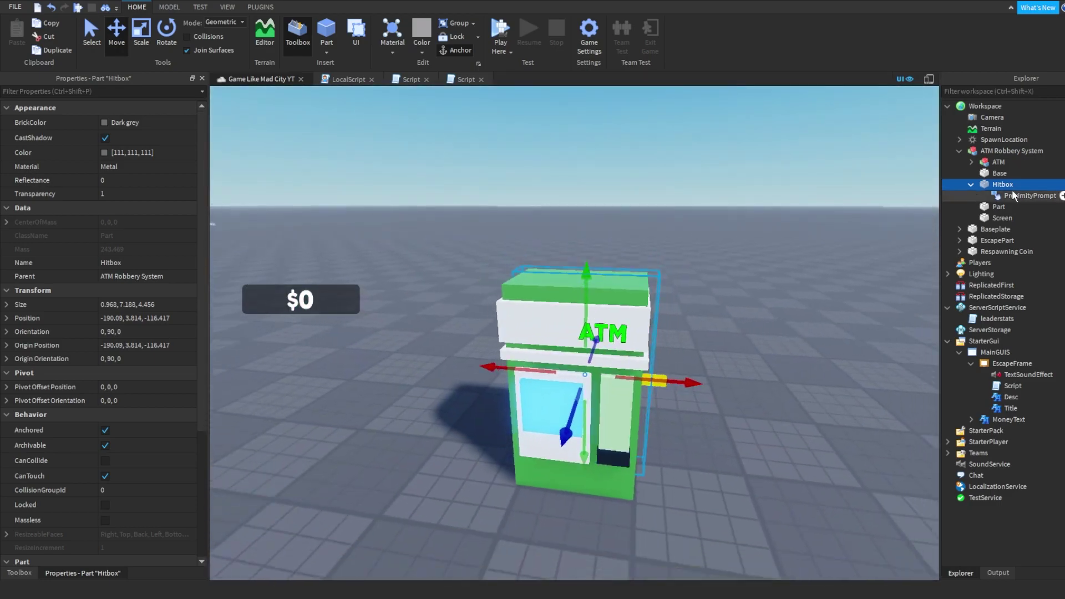
click(1031, 195)
mouse_move(467, 290)
right_down()
mouse_move(437, 288)
mouse_move(543, 116)
right_up()
click(437, 288)
click(1030, 195)
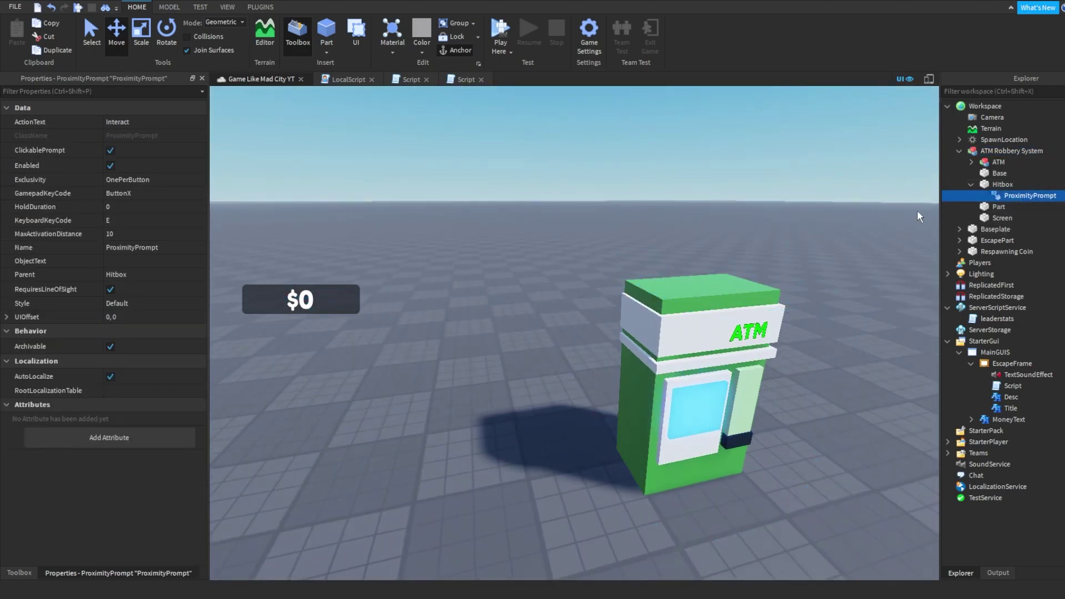
Set the prompt's ActionText to 'ROB ATM' and HoldDuration to 5.
click(146, 122)
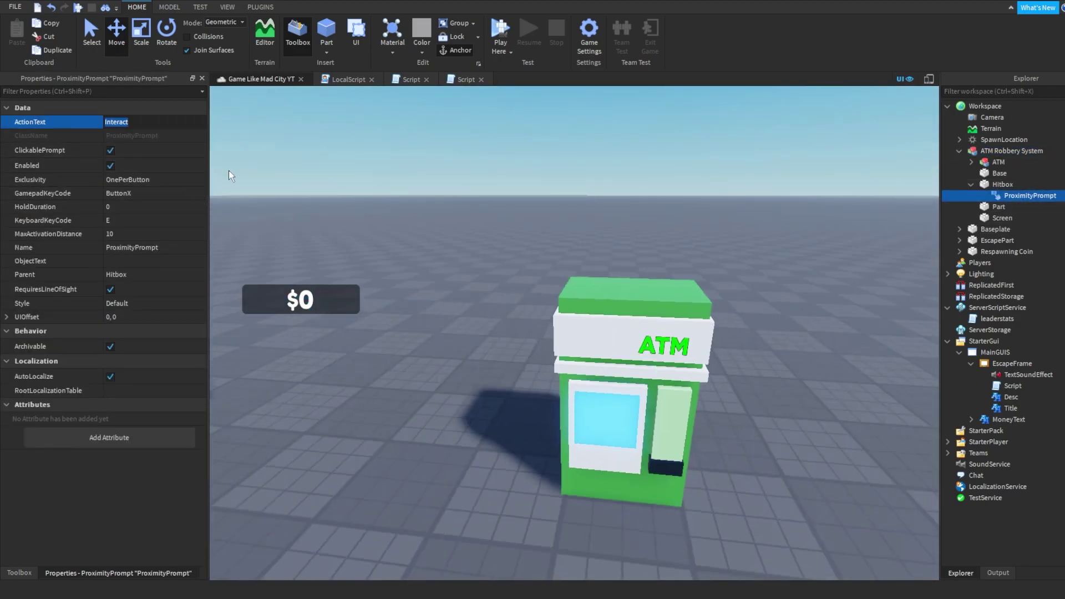
text(ROB ATM)
key(Return)
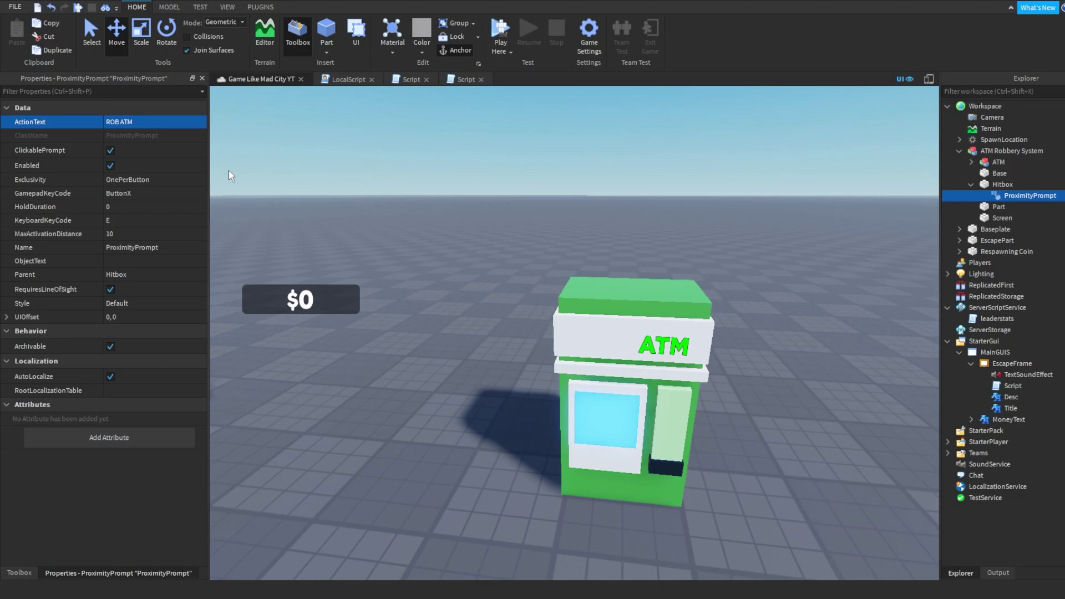
right_drag(378, 162, 378, 163)
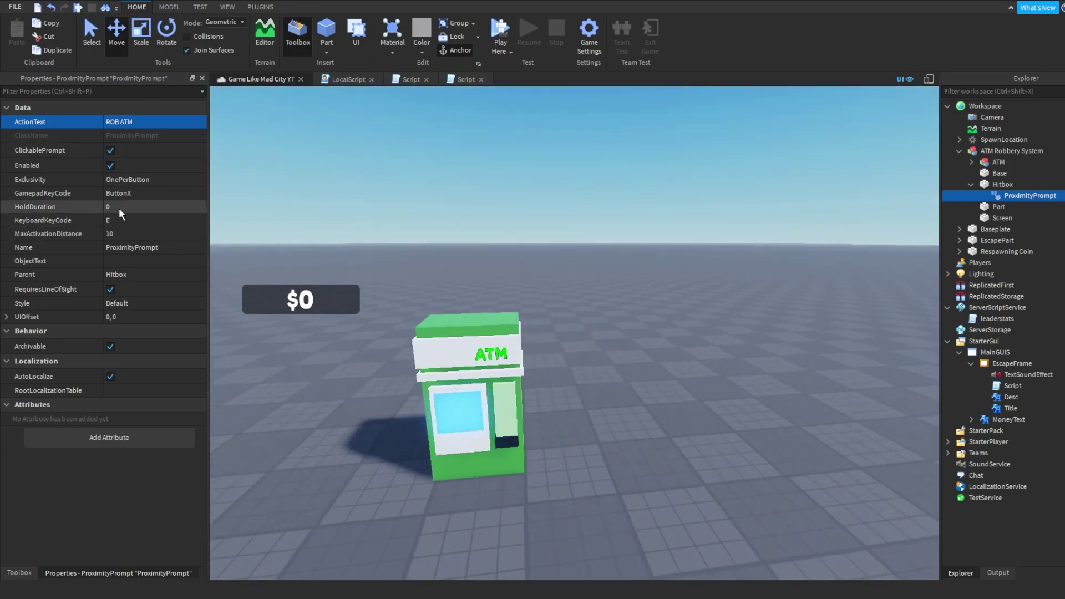
click(119, 207)
click(486, 199)
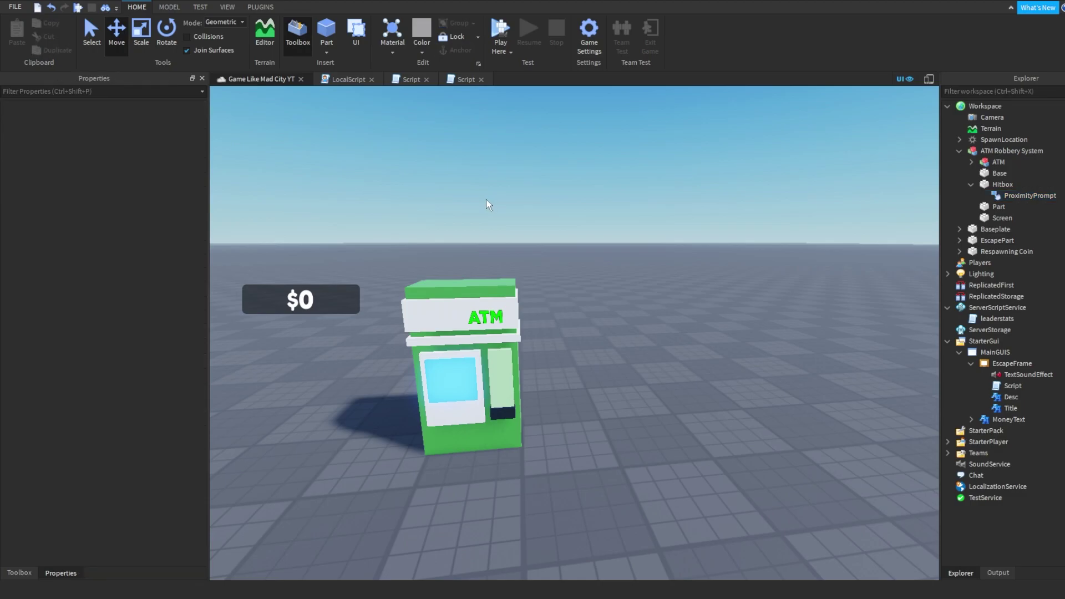
shift+click(1058, 205)
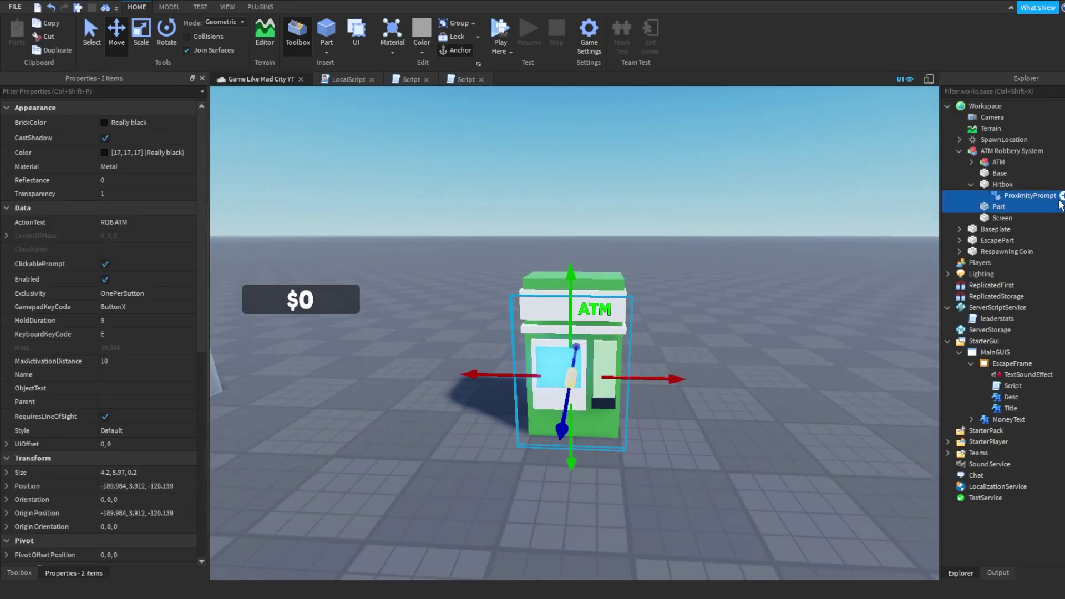
click(1026, 187)
click(1034, 196)
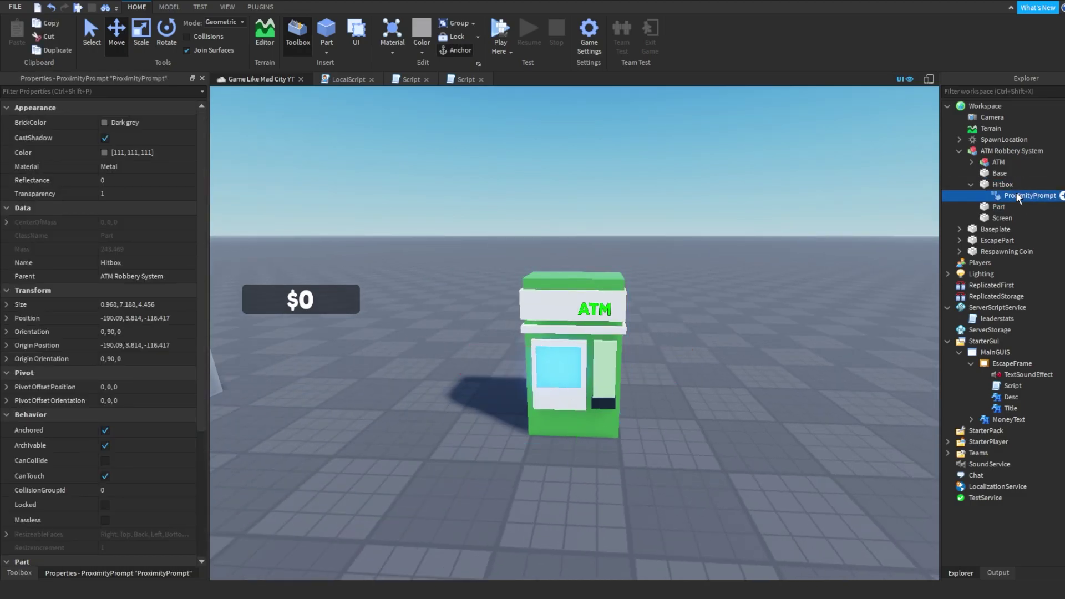
Add a Script to the prompt, then change its ActionText to 'HACK ATM'.
click(1051, 196)
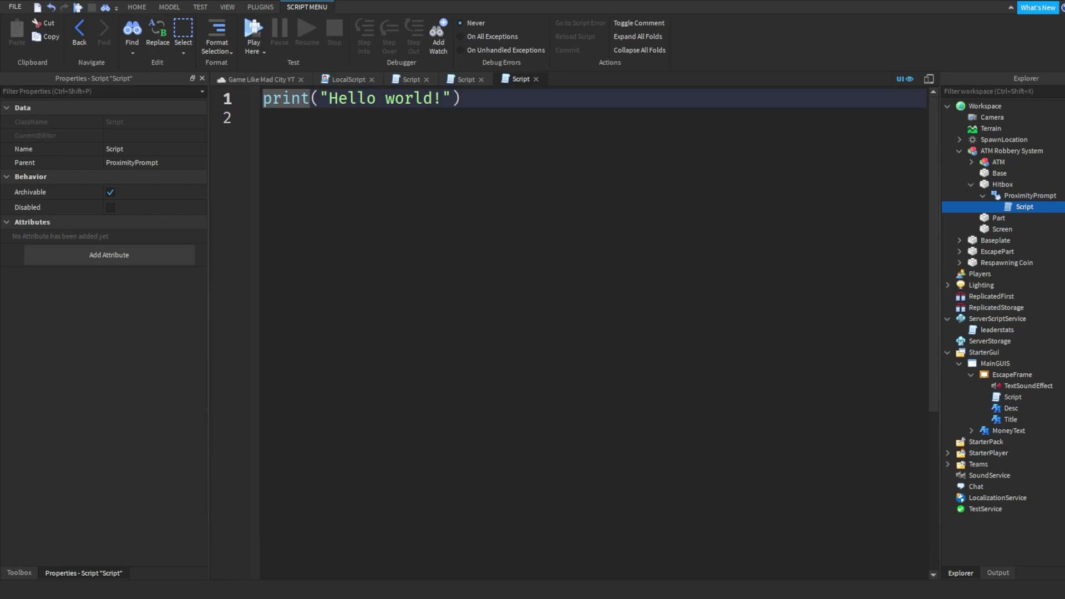
key(Down)
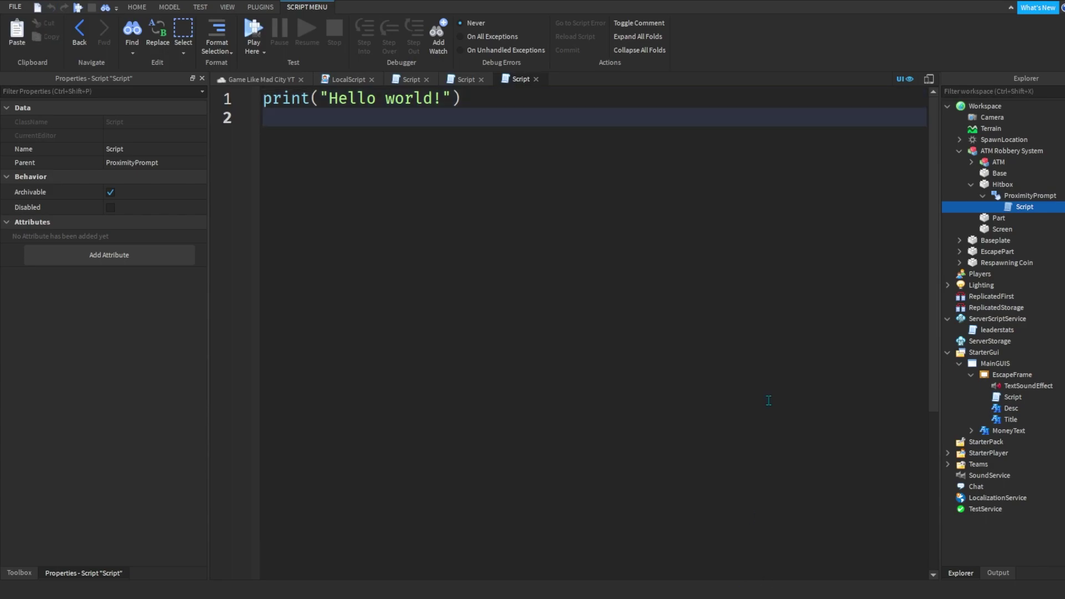
click(286, 77)
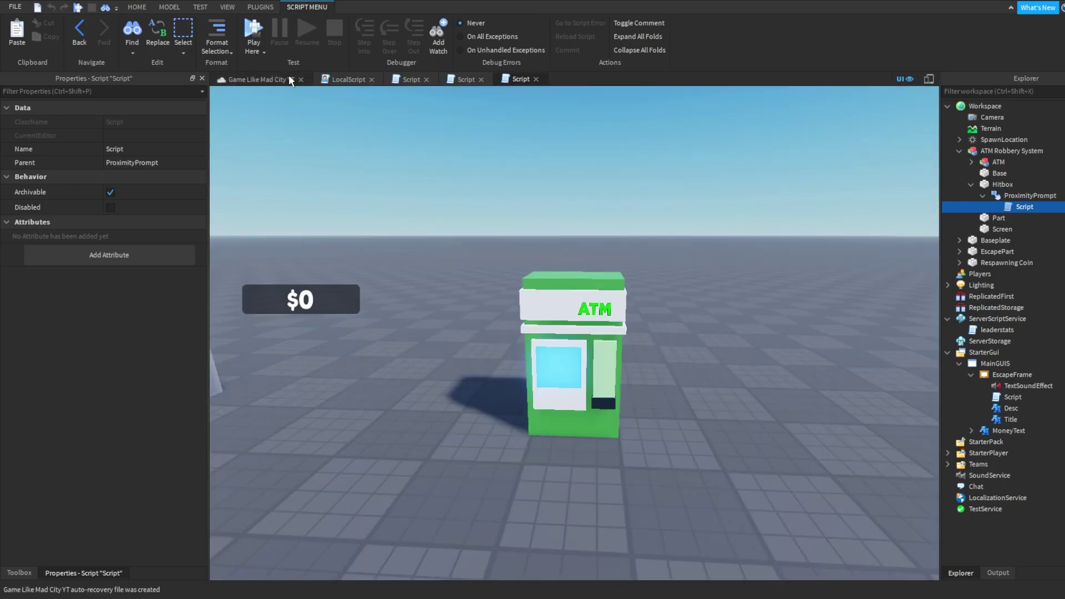
click(1030, 196)
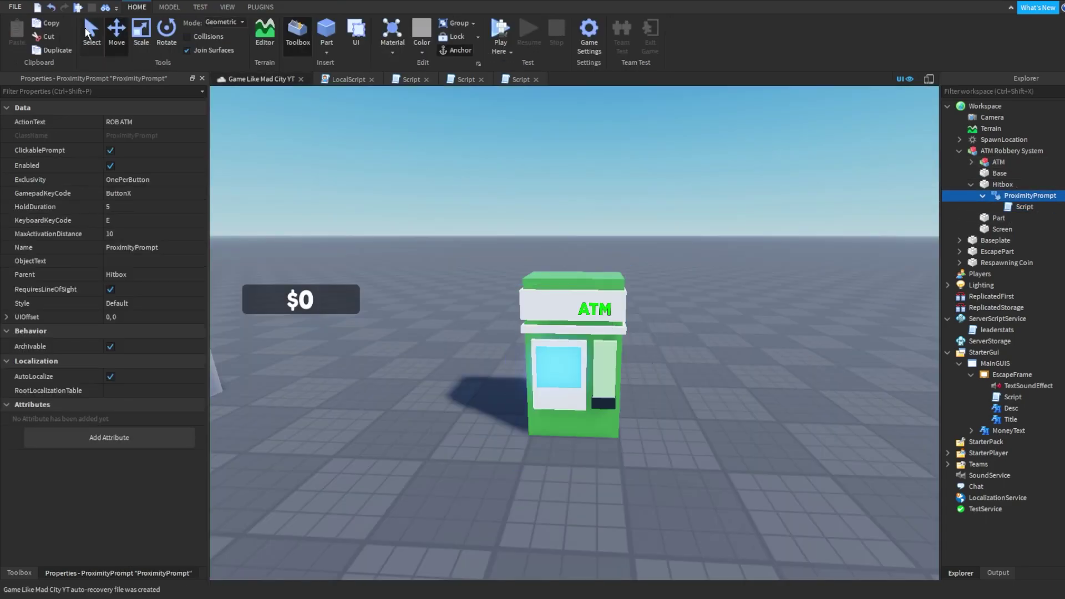
click(136, 122)
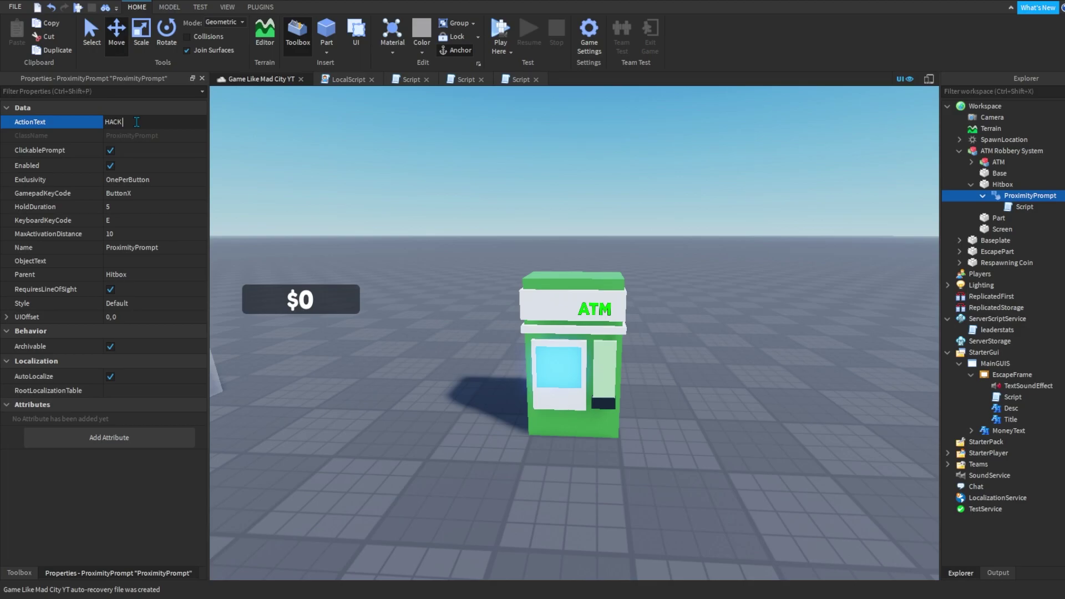
click(512, 213)
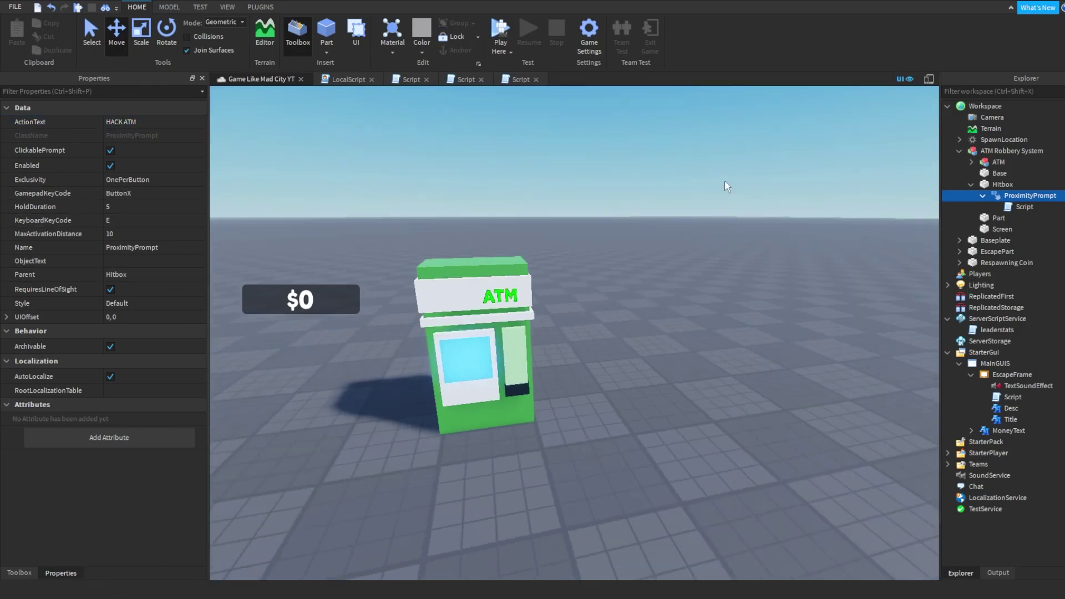
Replace the script's sample print with a Triggered:Connect function taking the player.
double_click(1005, 210)
key(ctrl+a)
text(s)
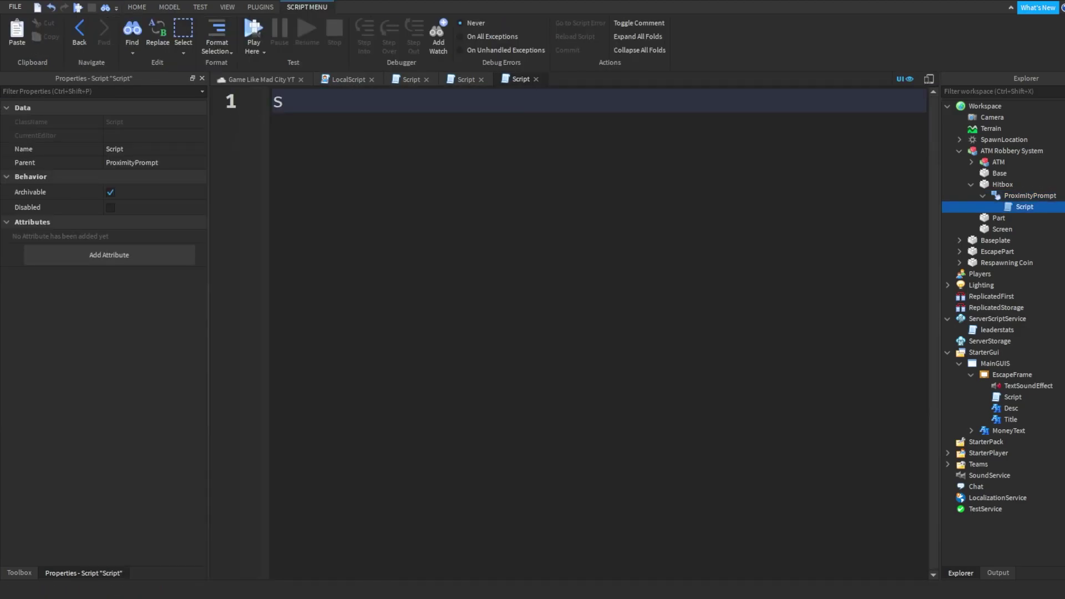
text(cript.Parent.trig)
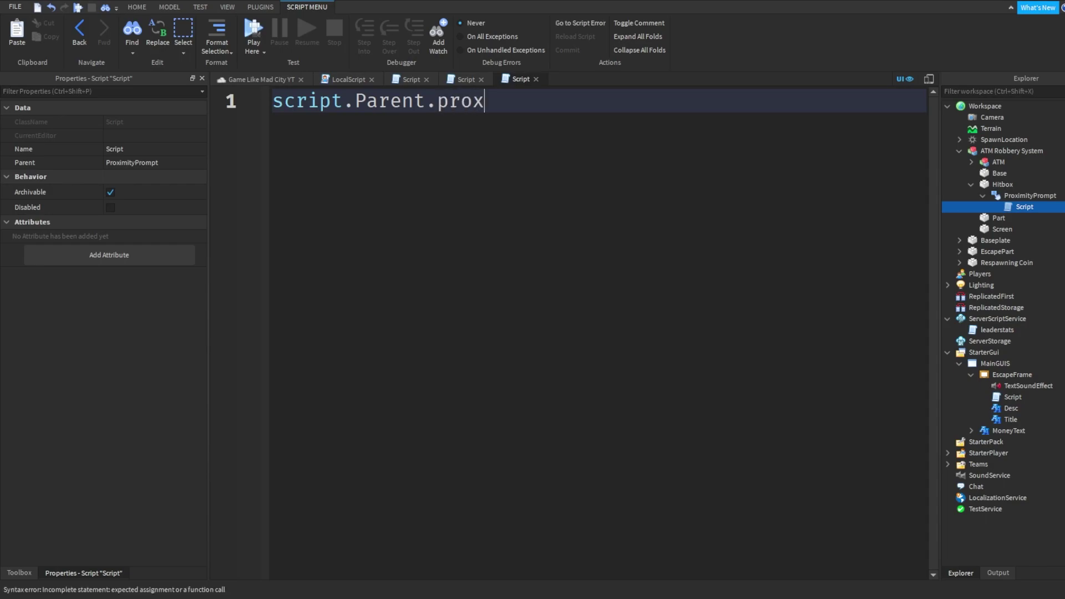
key(Tab)
text(:)
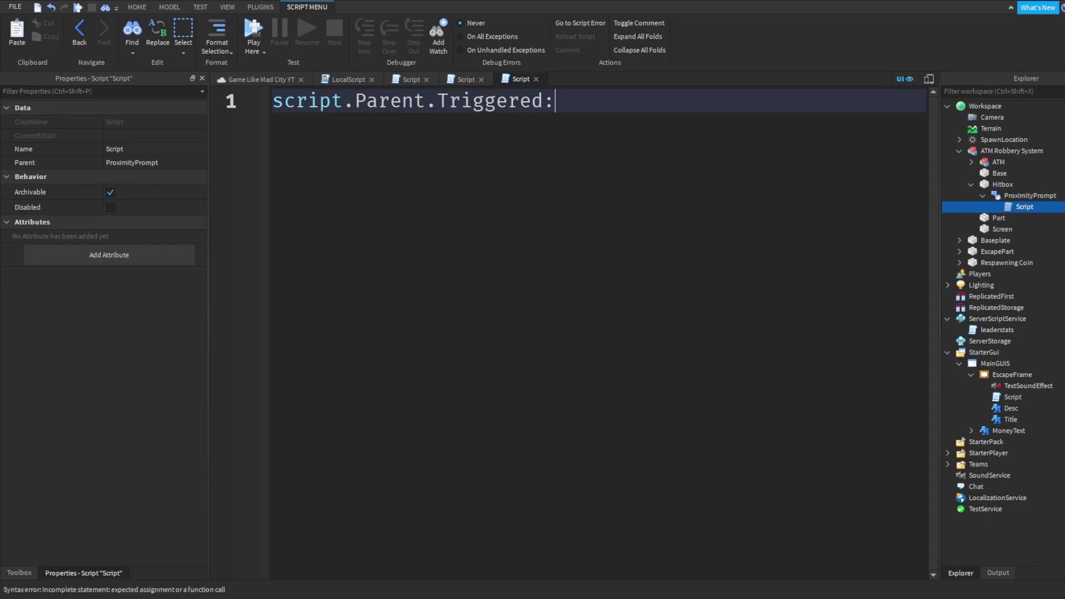
text(connect(function())
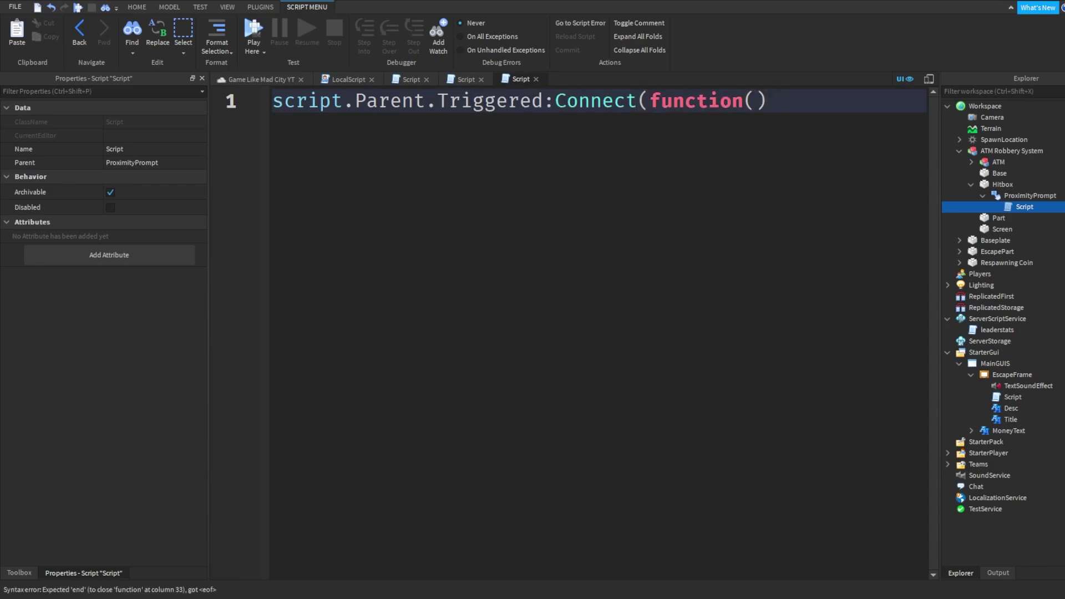
key(Return)
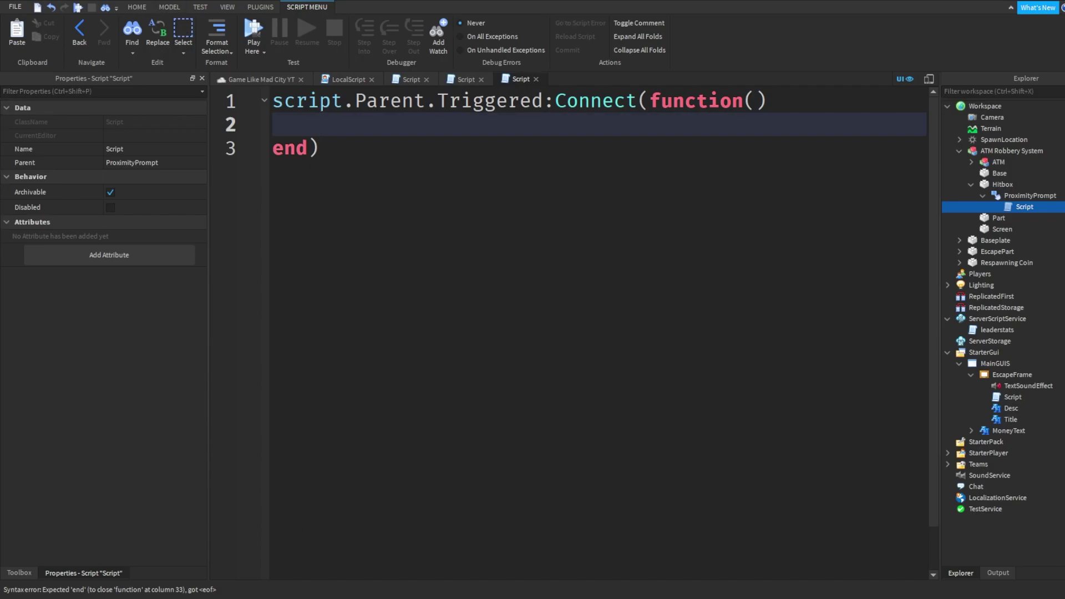
click(19, 573)
key(Down)
key(Up)
click(755, 101)
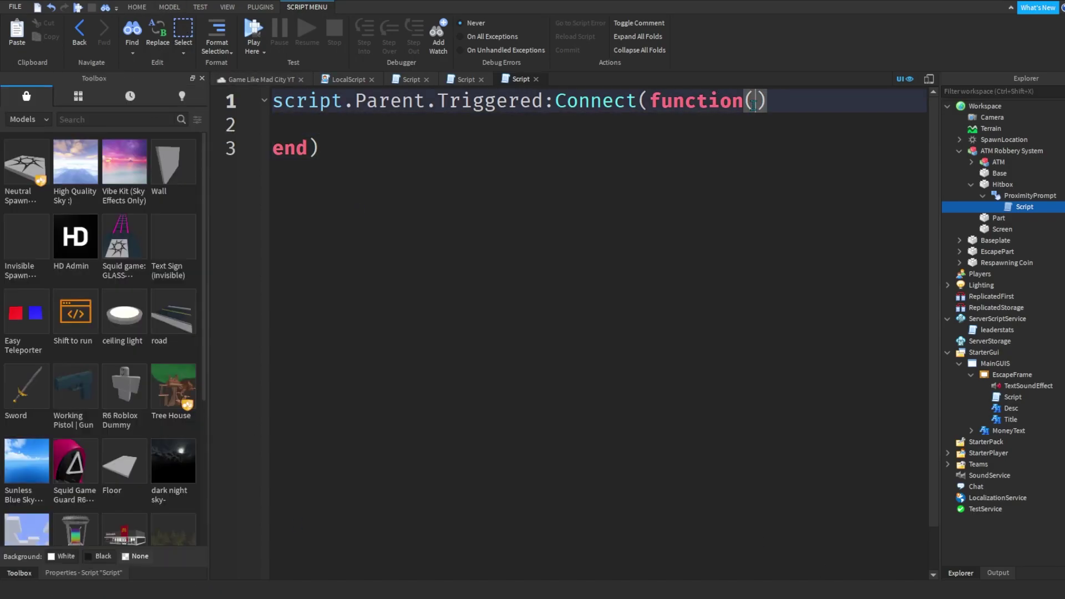
text(player)
click(340, 133)
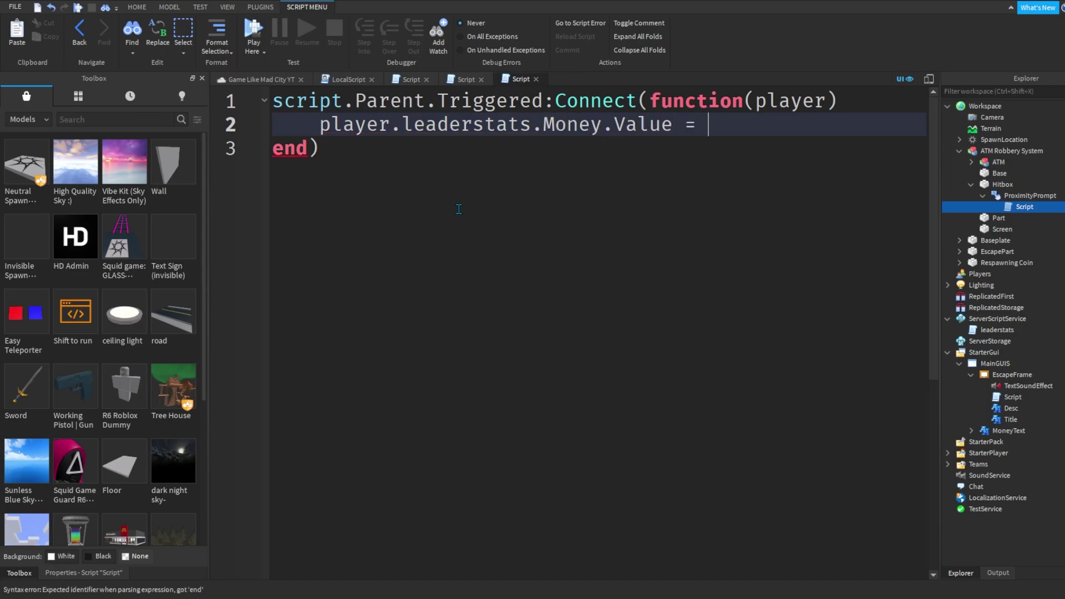
Make the function add math.random(500,1000) to player.leaderstats.Money.Value.
drag(679, 123, 271, 124)
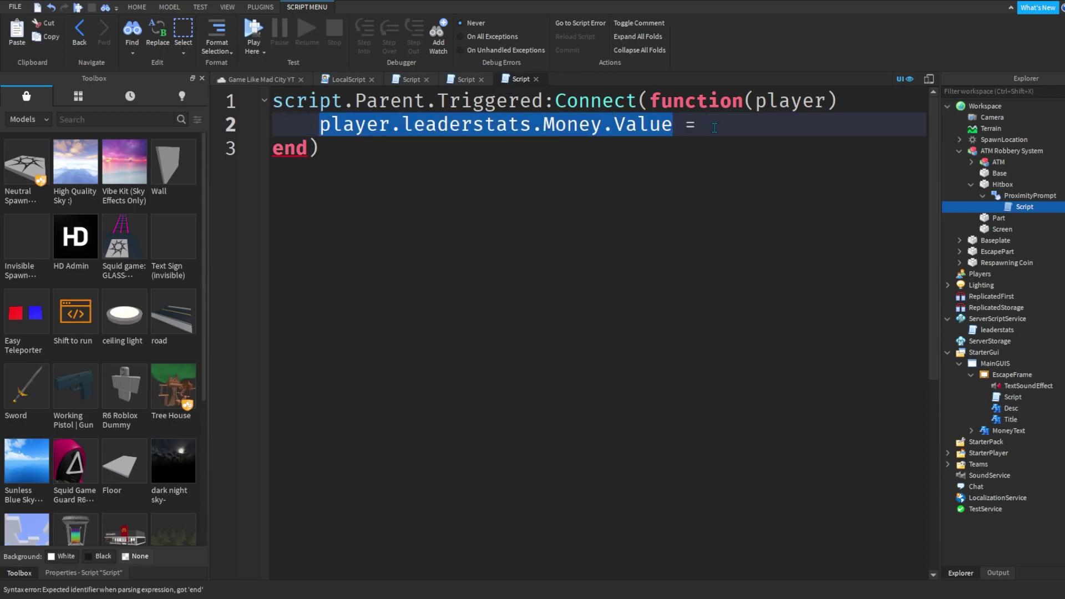
key(ctrl+c)
click(691, 124)
key(ctrl+v)
text(+ 500)
key(BackSpace)
key(BackSpace)
key(BackSpace)
text(math.random())
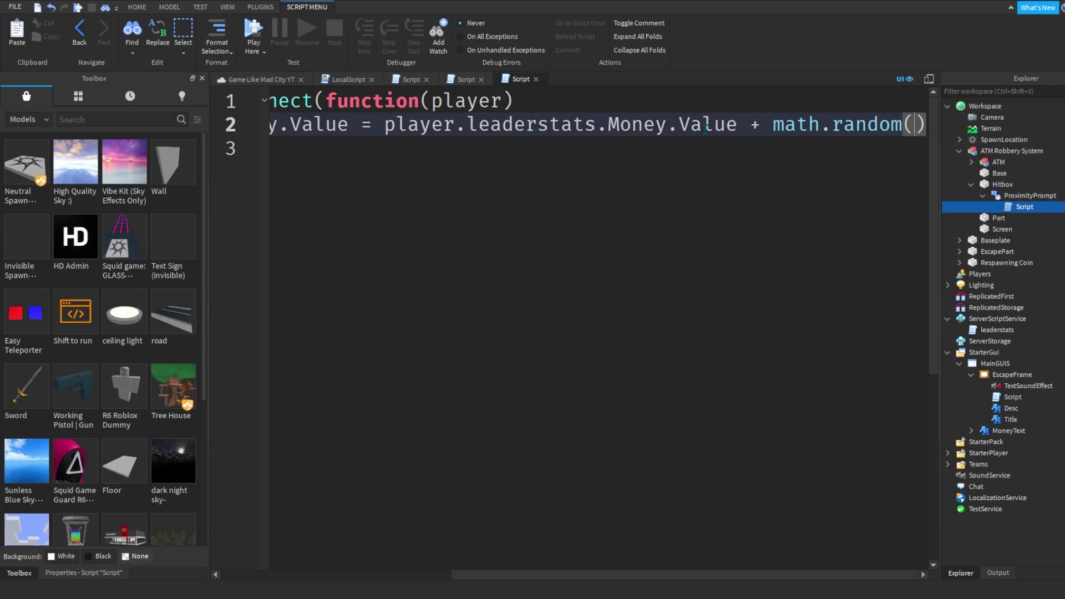
text(500,)
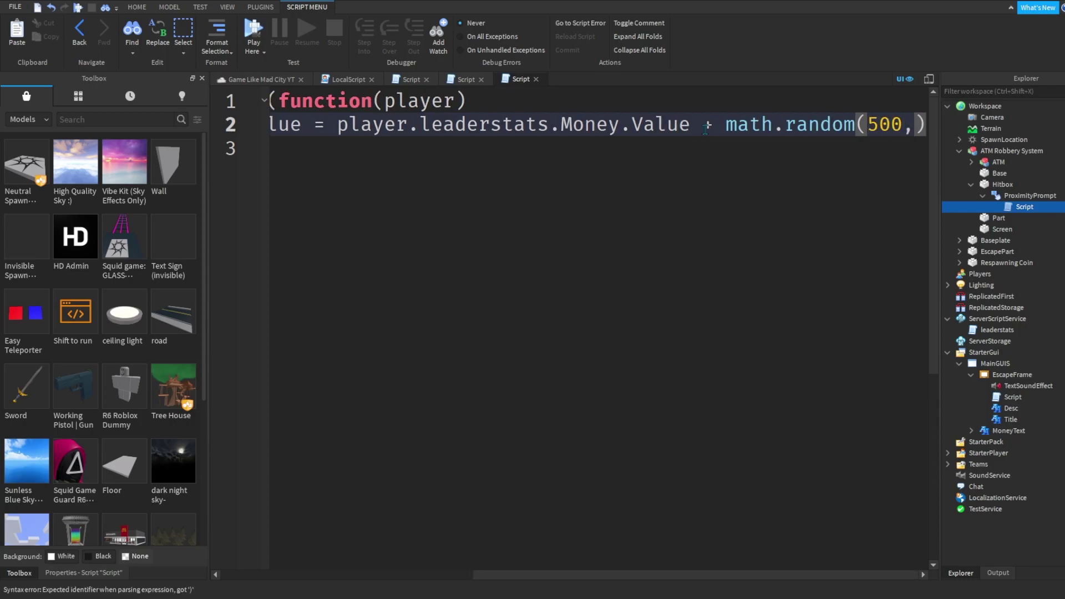
text(1000)
ctrl+scroll(796, 136, down, 2)
ctrl+scroll(796, 135, down, 2)
key(Down)
click(743, 108)
triple_click(742, 108)
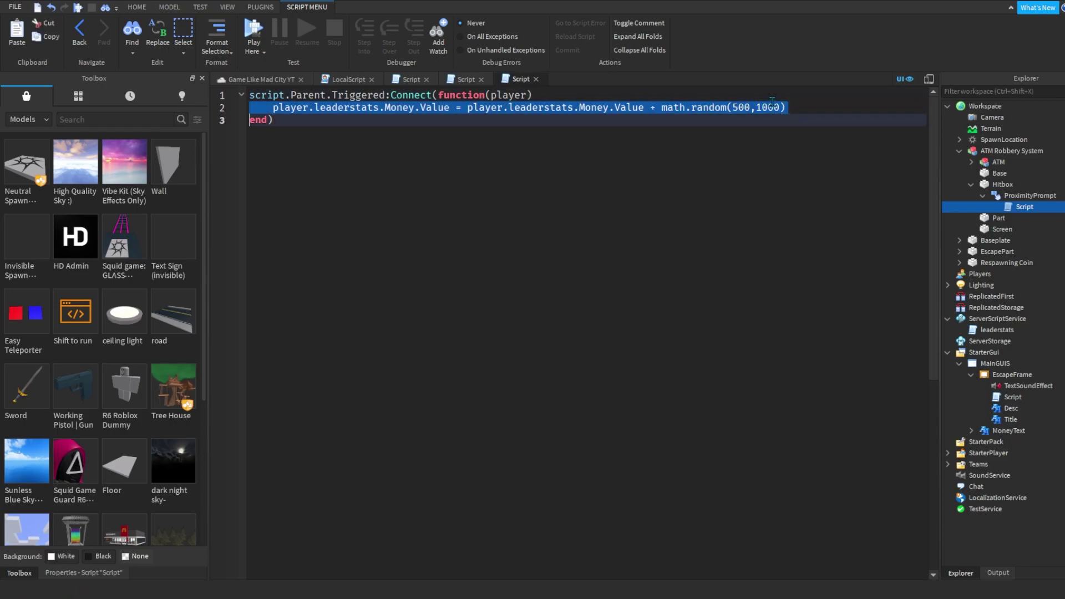
double_click(773, 107)
drag(781, 108, 630, 108)
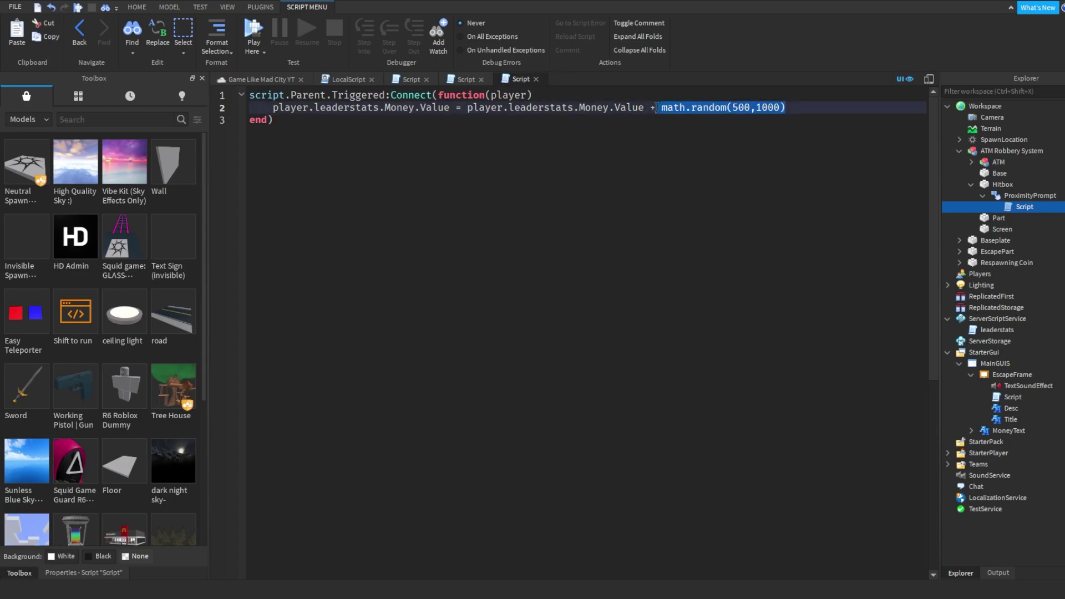
click(656, 107)
ctrl+scroll(473, 330, up, 2)
ctrl+scroll(473, 330, down, 1)
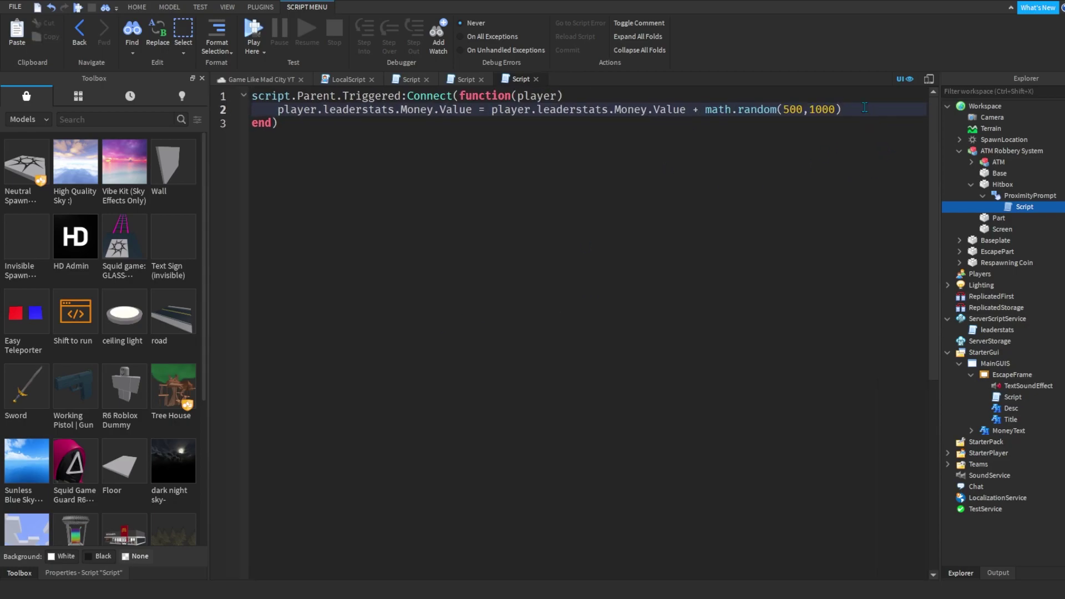
click(864, 106)
key(Return)
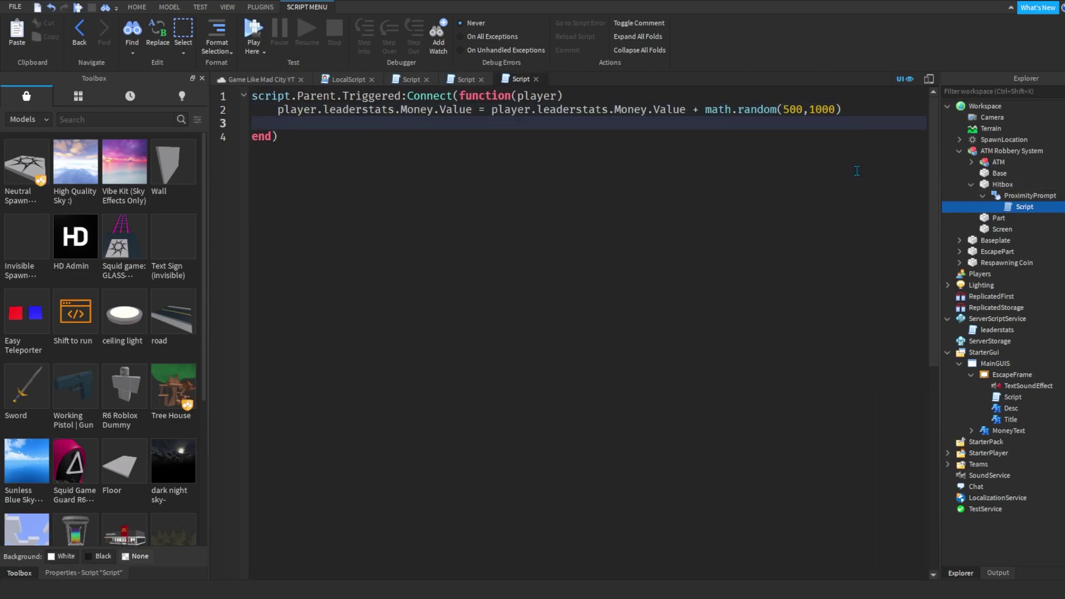
Create an Events folder under ReplicatedStorage holding a RemoteEvent named GuiRobATMEvent.
click(250, 79)
scroll(683, 491, down, 3)
scroll(638, 309, up, 2)
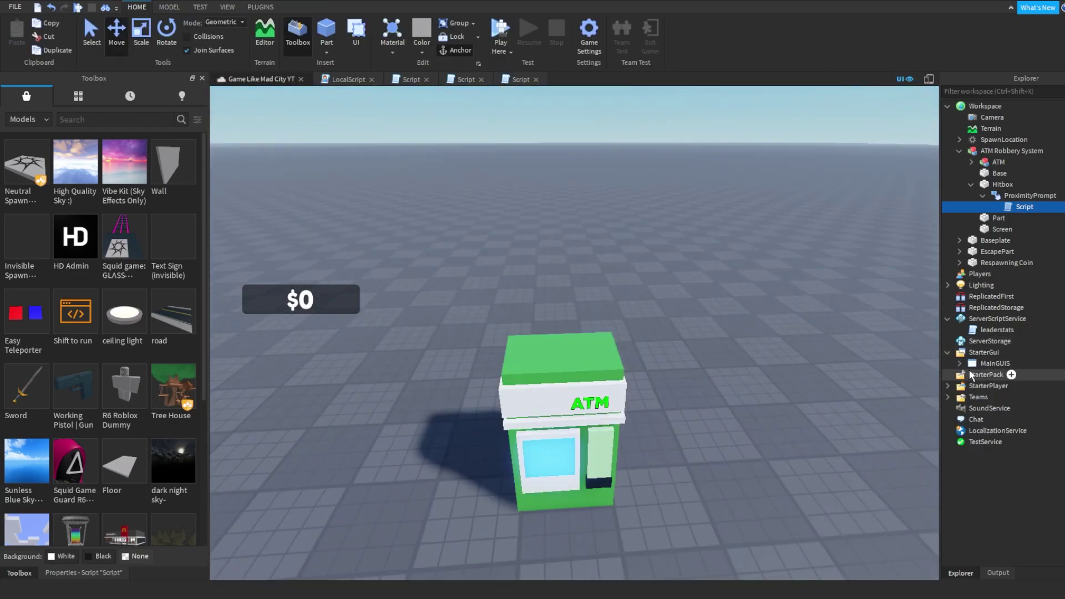
click(972, 376)
scroll(922, 372, up, 1)
scroll(871, 281, up, 3)
scroll(871, 281, down, 4)
click(999, 307)
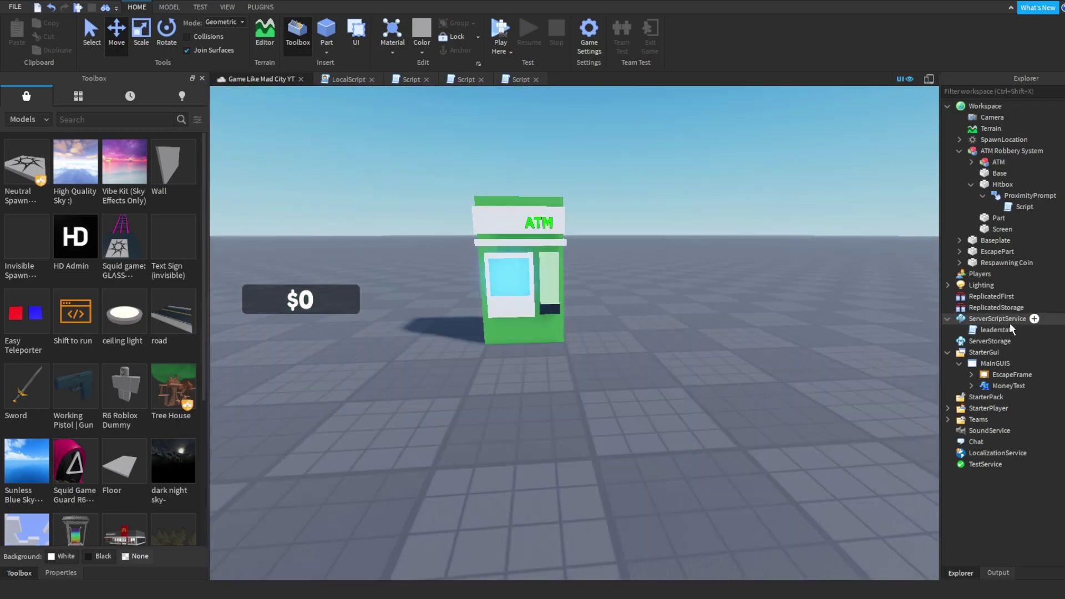
mouse_move(991, 297)
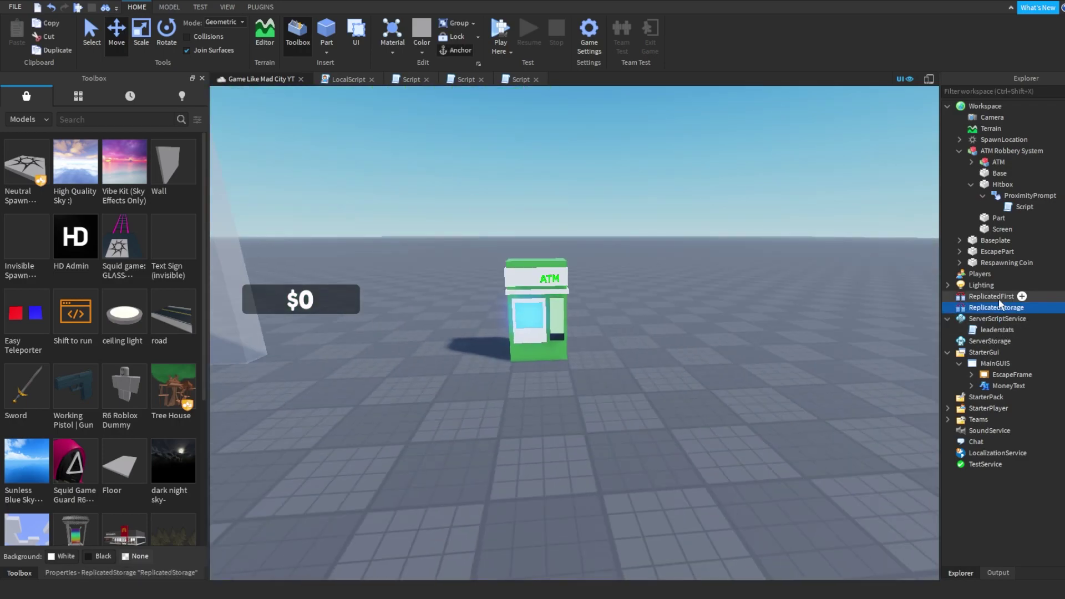
click(1022, 306)
click(990, 325)
text(GuiRobATME)
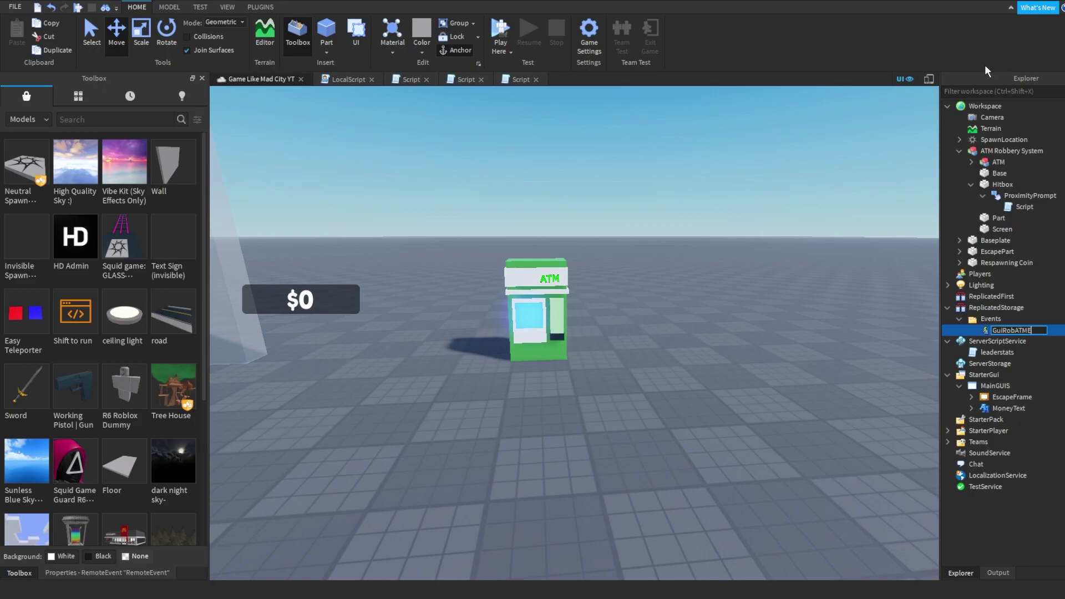
text(vent)
key(Return)
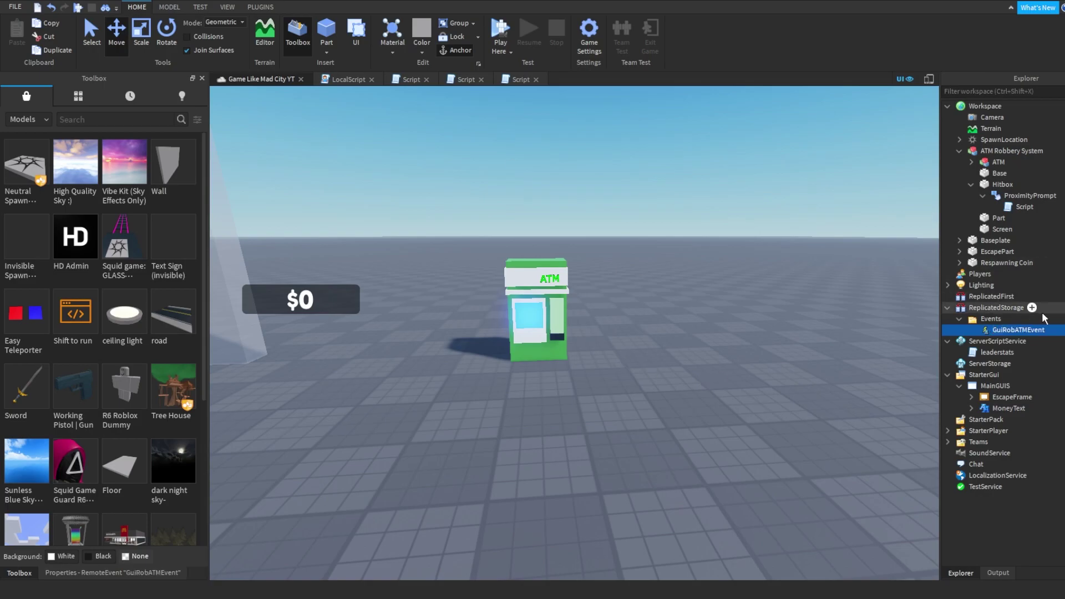
scroll(818, 290, up, 2)
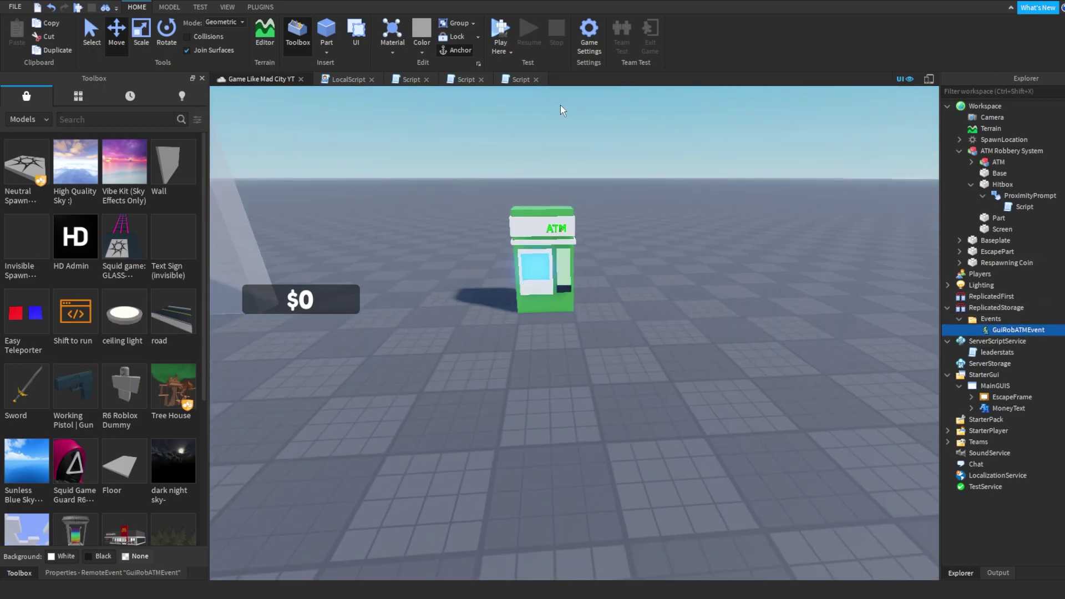
Add game.ReplicatedStorage.Events.GuiRobATMEvent:FireClient(player) on line 3 of the prompt script.
click(516, 79)
ctrl+scroll(489, 339, up, 3)
ctrl+scroll(489, 338, down, 2)
text(game.rep)
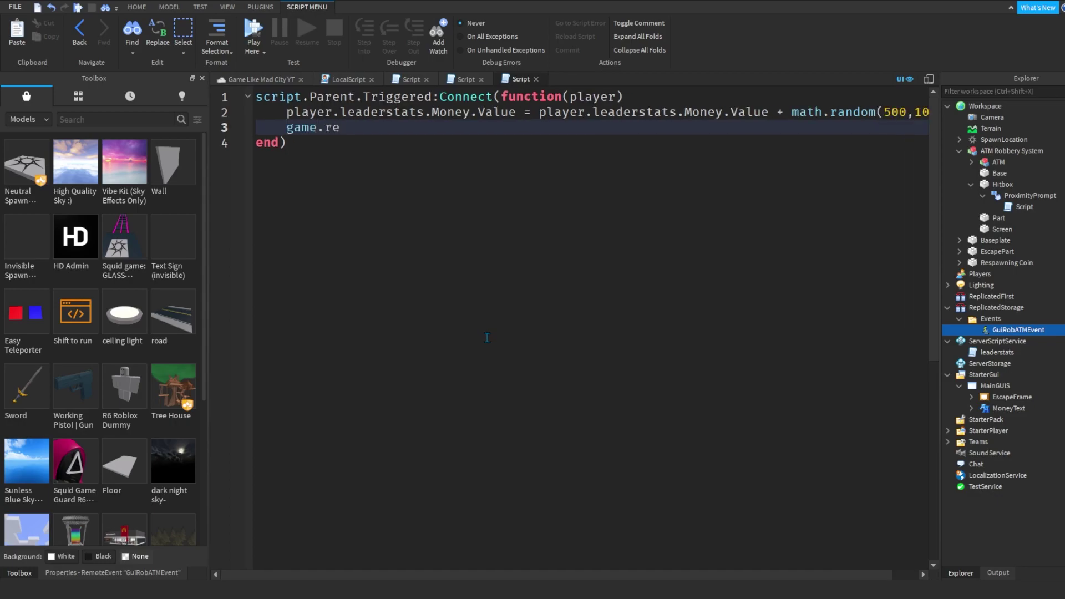
text(l)
key(Tab)
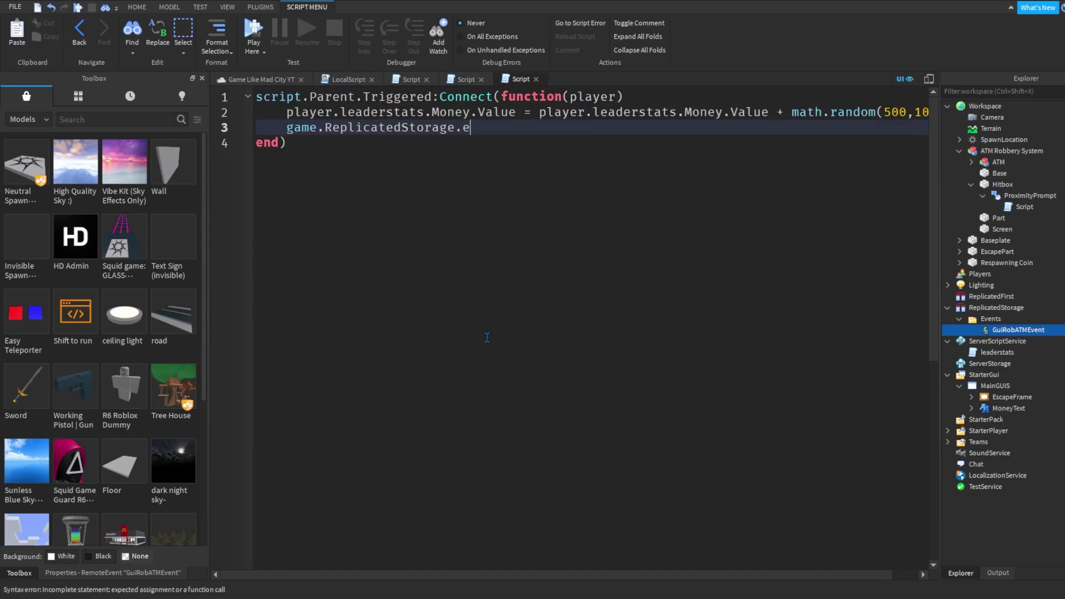
key(Tab)
text(G)
key(Tab)
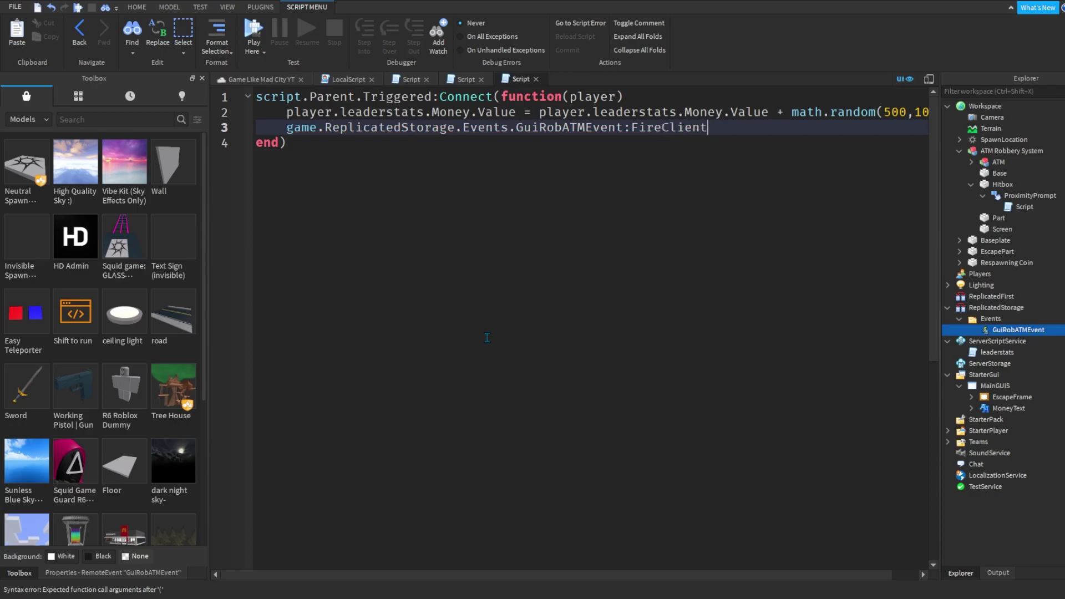
text(player)
text())
Insert a Frame into MainGUIS and drag it near the bottom of the screen.
click(257, 79)
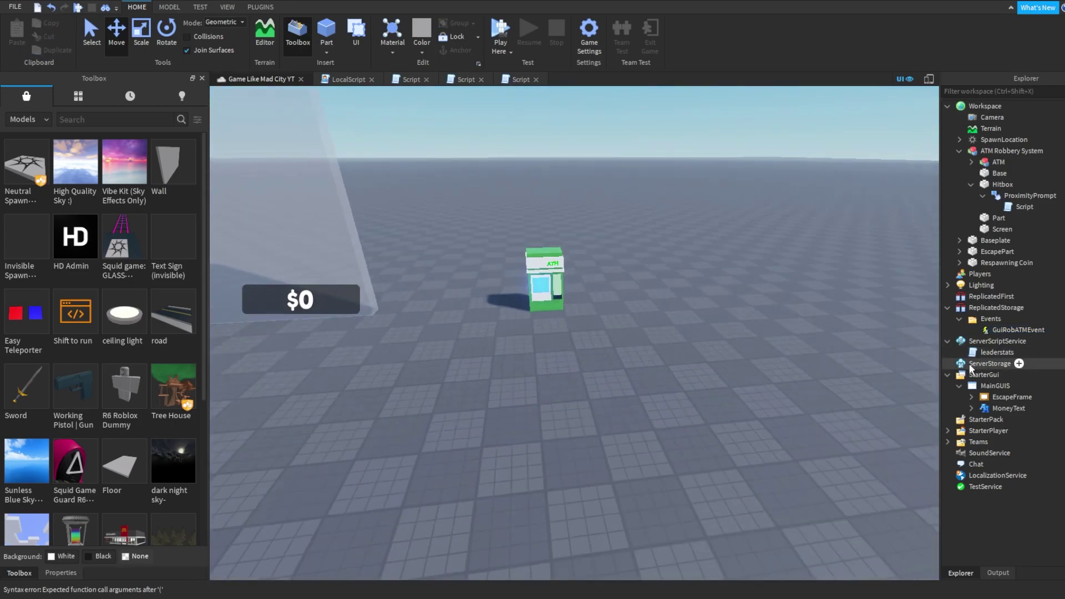
click(999, 386)
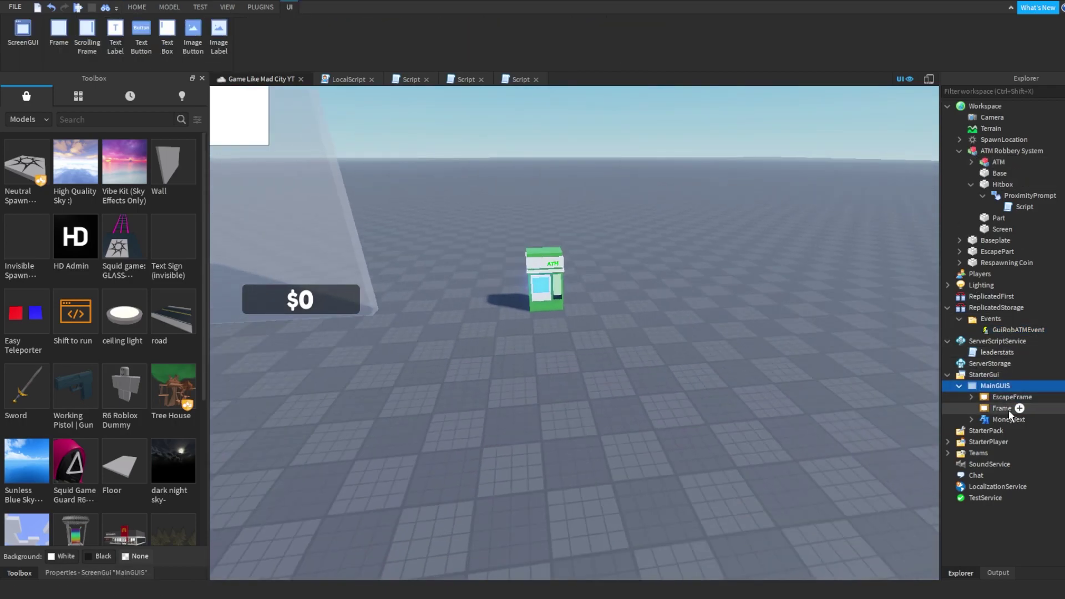
drag(269, 131, 459, 379)
drag(519, 410, 487, 514)
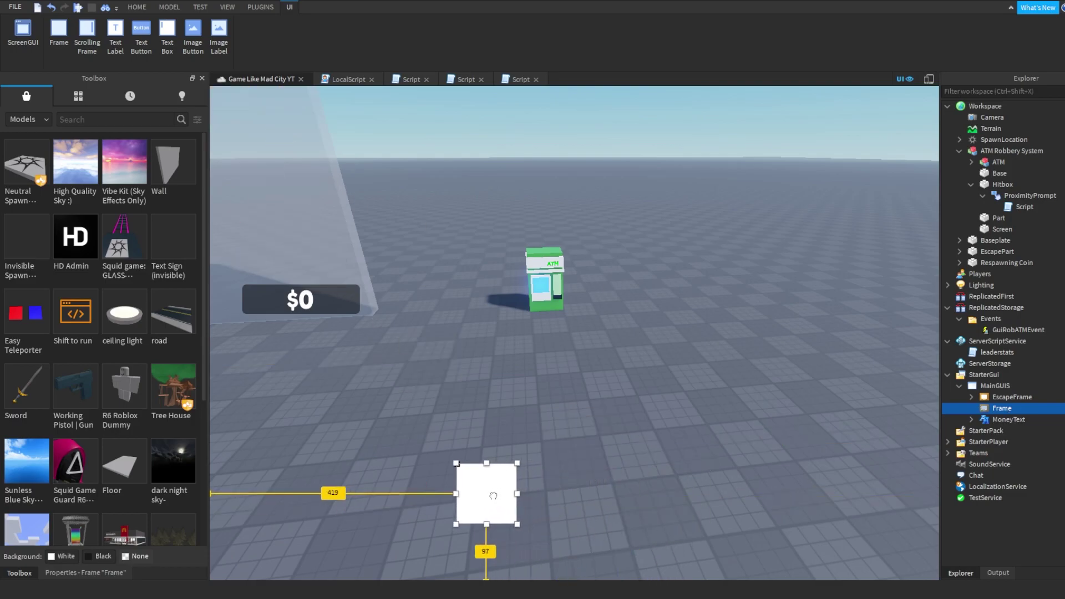
click(488, 514)
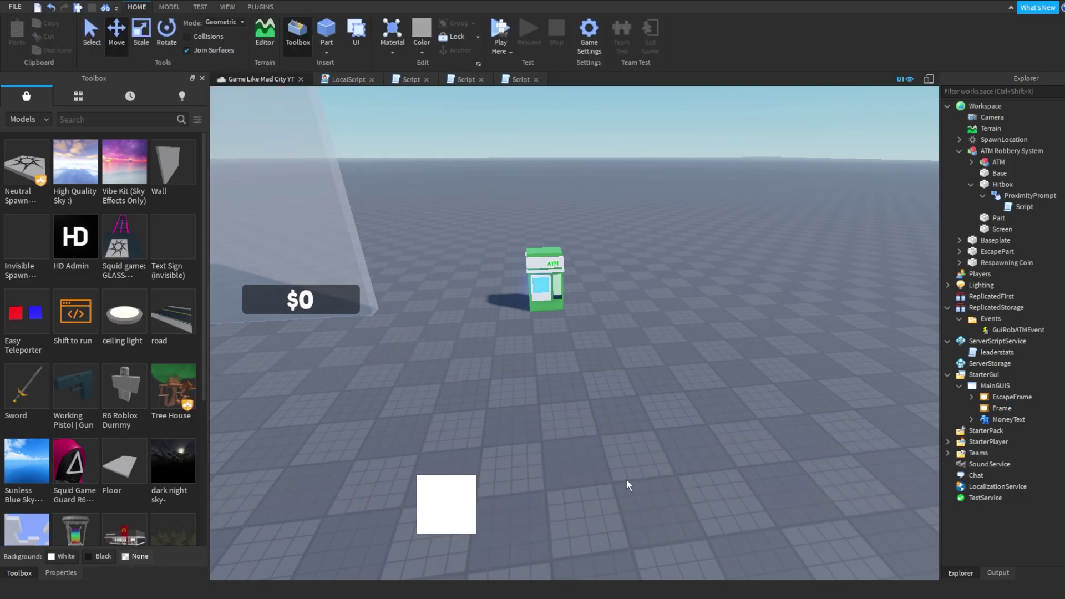
click(1003, 409)
Rename the frame AtmMoneyFrame and resize it to 331 by 107.
key(F2)
text(AtmMoney)
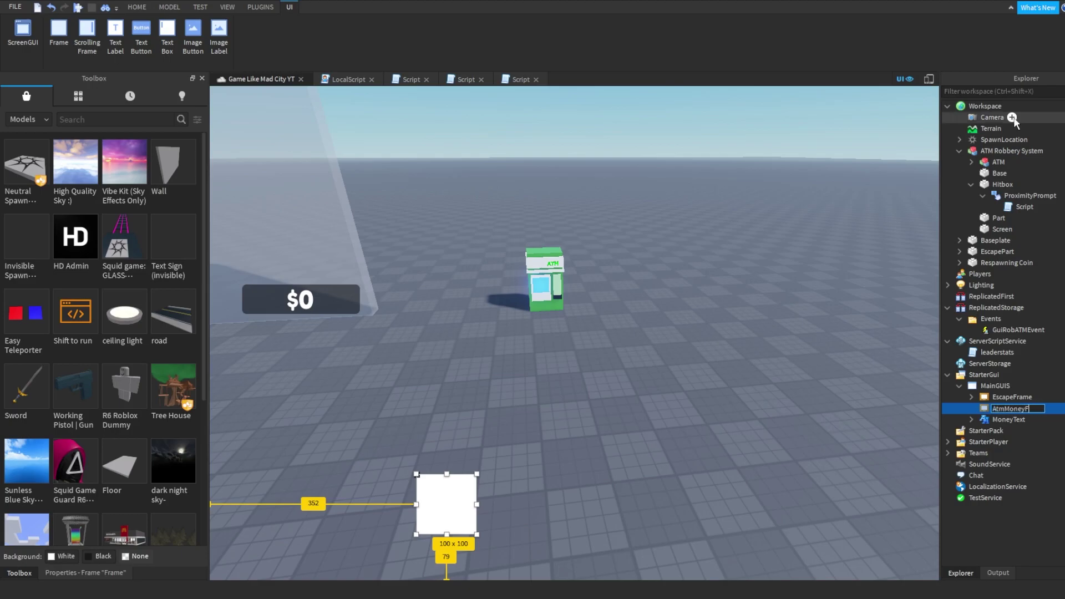
key(Return)
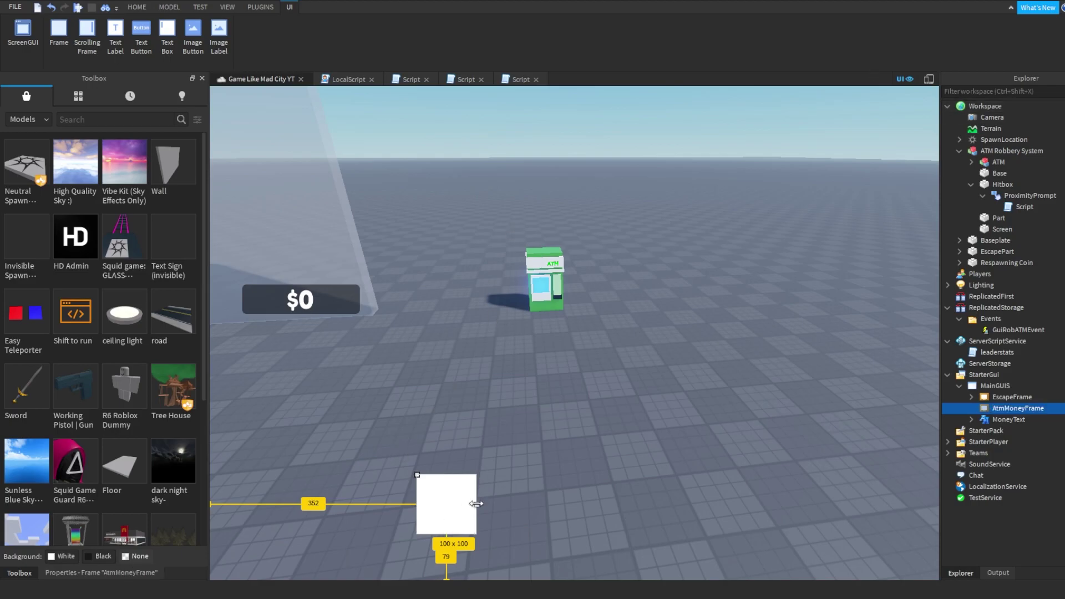
drag(477, 505, 734, 504)
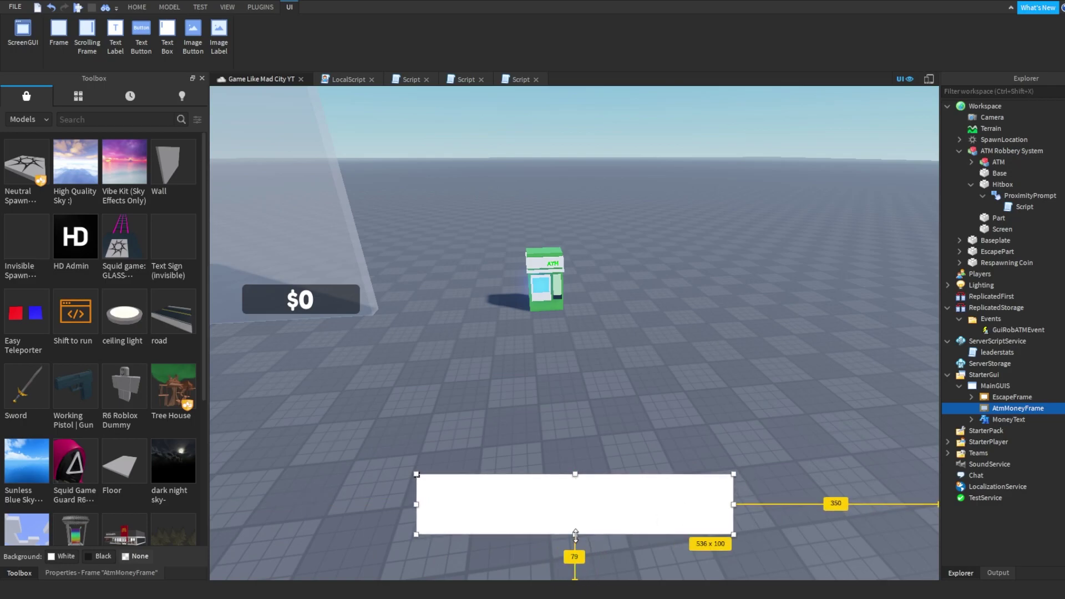
mouse_move(575, 533)
mouse_down()
mouse_move(575, 594)
mouse_move(586, 504)
mouse_up()
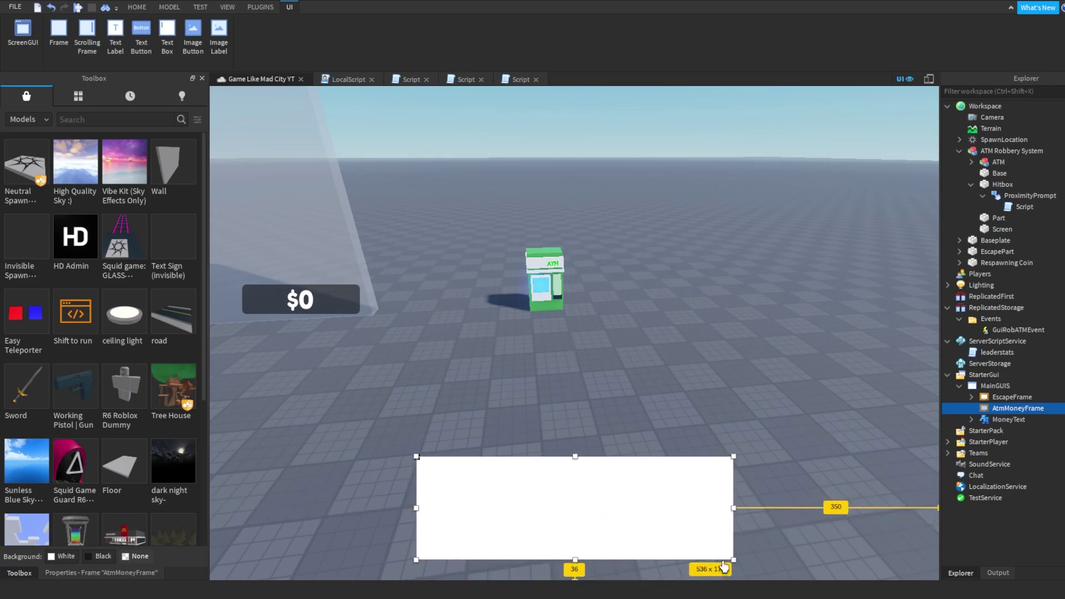
mouse_move(736, 563)
mouse_down()
mouse_move(614, 524)
mouse_move(649, 542)
mouse_up()
Set AtmMoneyFrame's AnchorPoint to 0.5,0.5 and its background colour to 40,40,40.
click(100, 573)
click(128, 207)
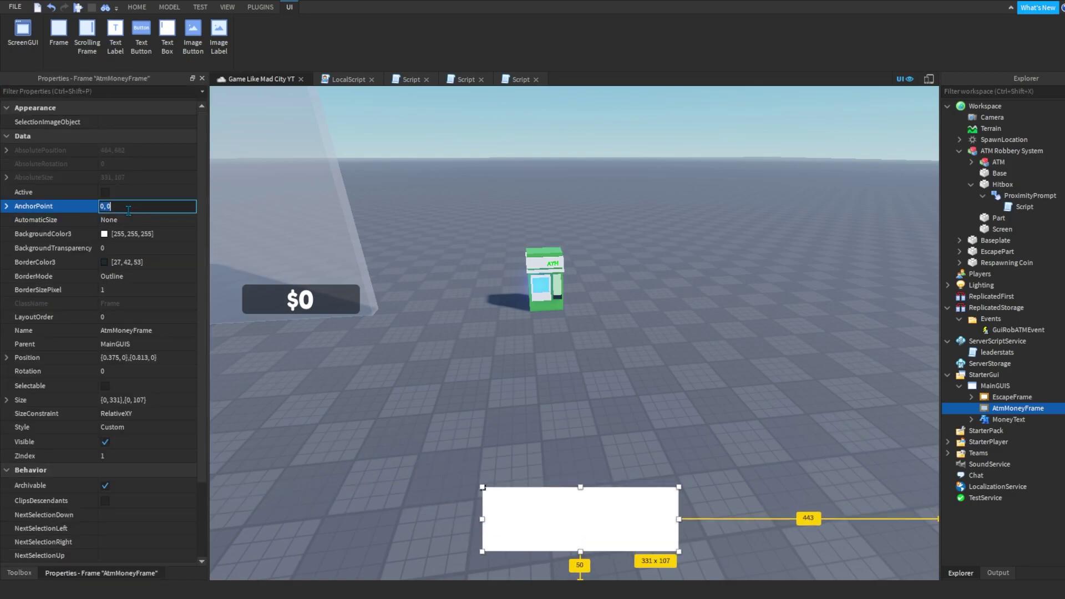
key(Return)
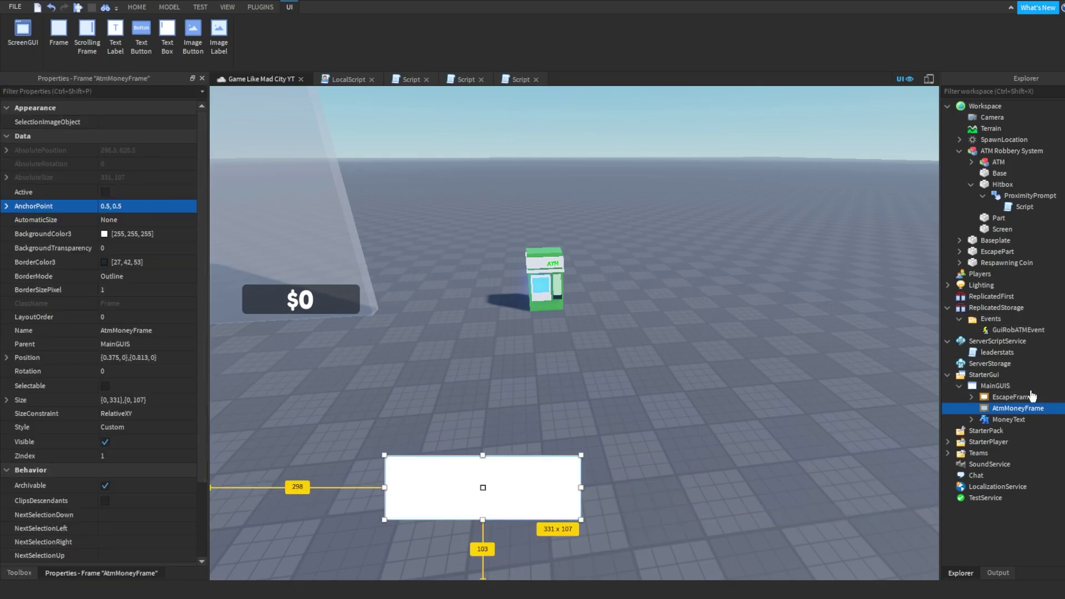
click(118, 238)
text(40,40,4)
key(Return)
Position the frame at {0.5,0},{0.9,0}, the bottom centre of the screen.
mouse_move(333, 323)
right_down()
mouse_move(440, 334)
mouse_move(441, 300)
right_up()
click(122, 361)
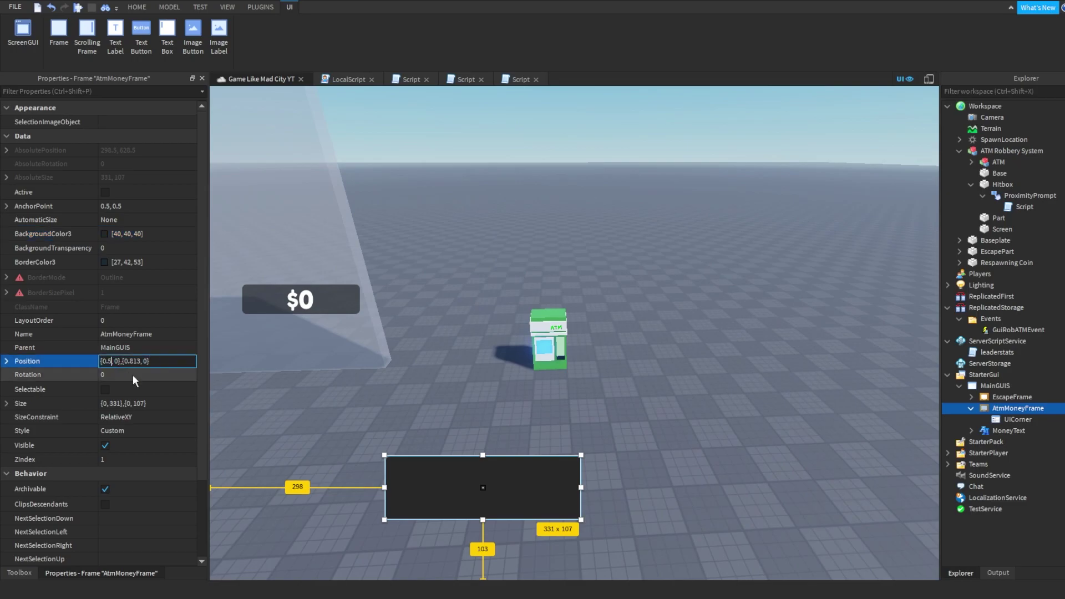
text(0.5)
key(Return)
double_click(134, 362)
text(9)
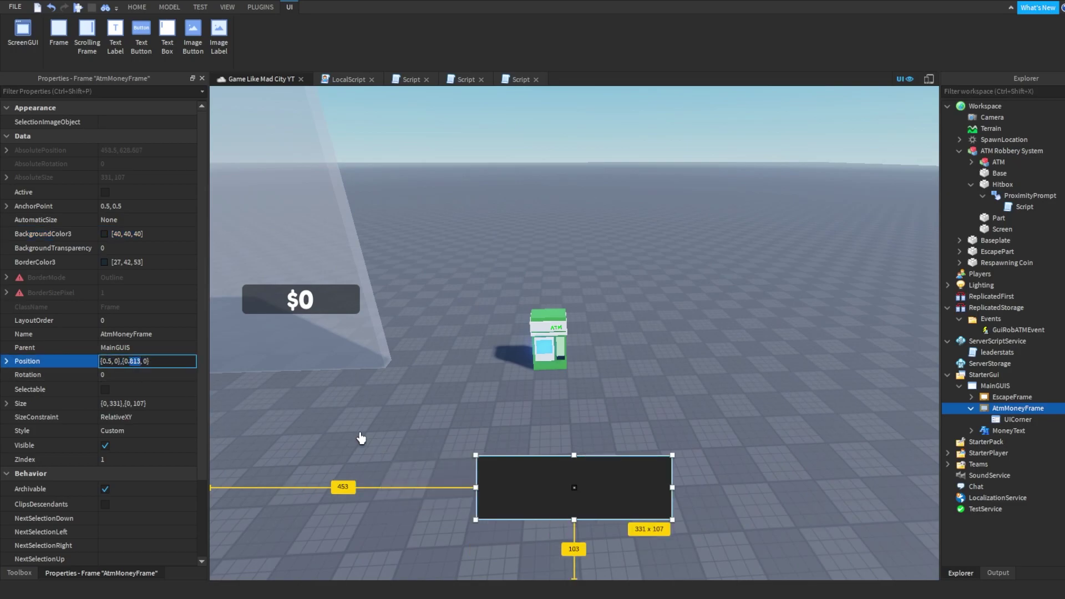
key(Return)
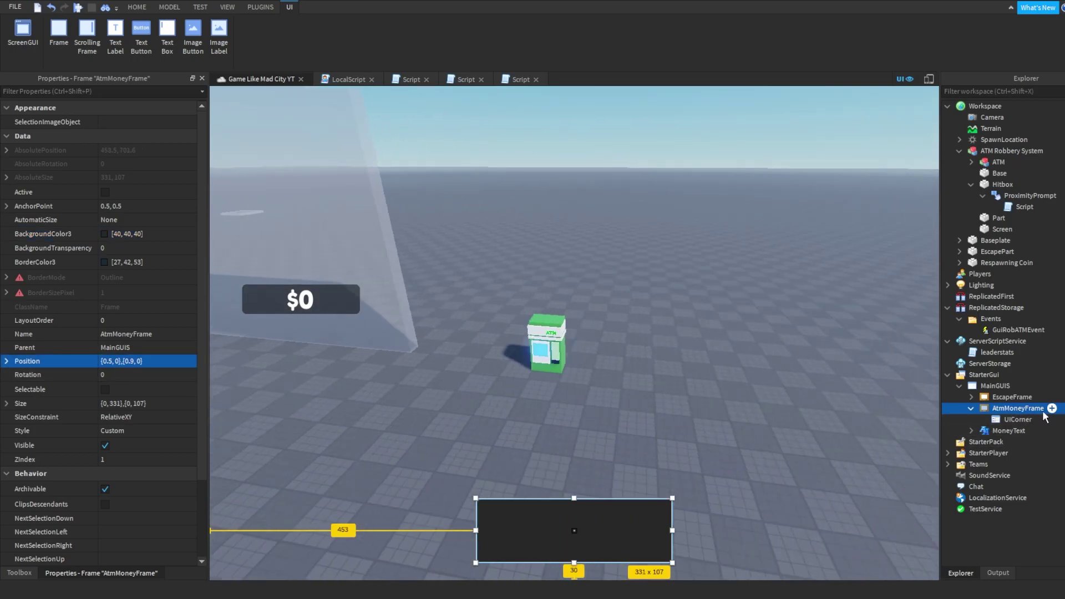
Place an ImageLabel at AtmMoneyFrame's left edge with BackgroundTransparency 1, renaming it MoneyImage.
click(219, 37)
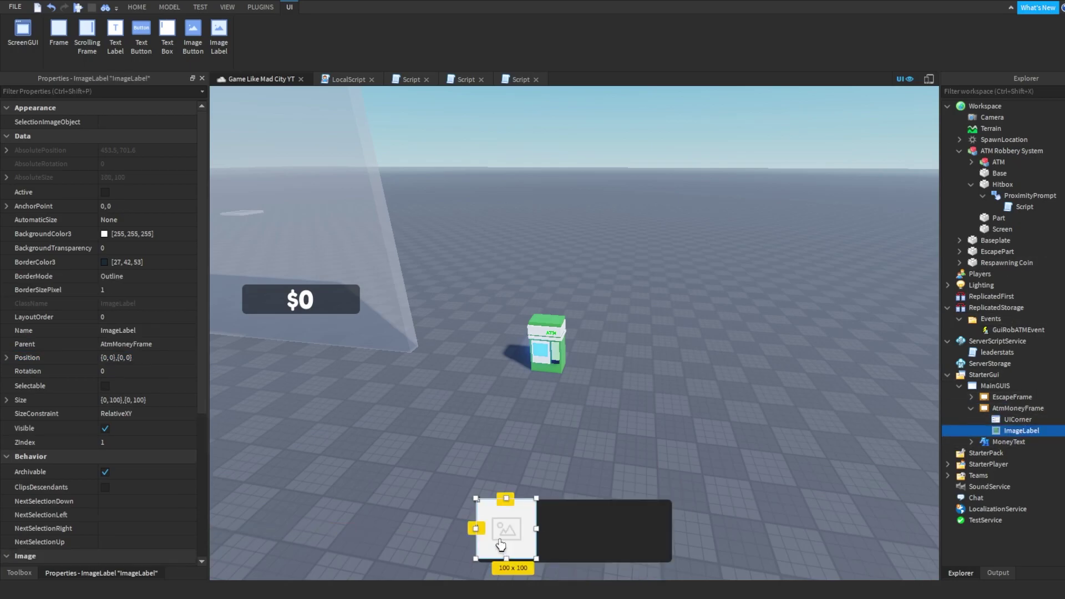
drag(508, 533, 473, 532)
double_click(134, 248)
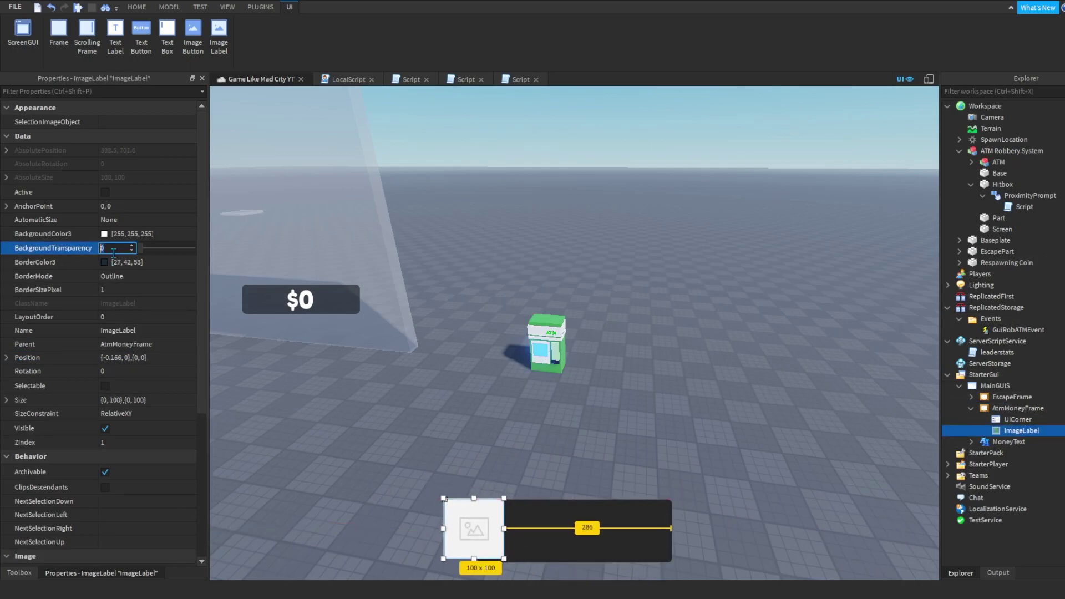
text(1)
key(Return)
drag(477, 522, 472, 524)
click(1017, 420)
key(F2)
text(Money)
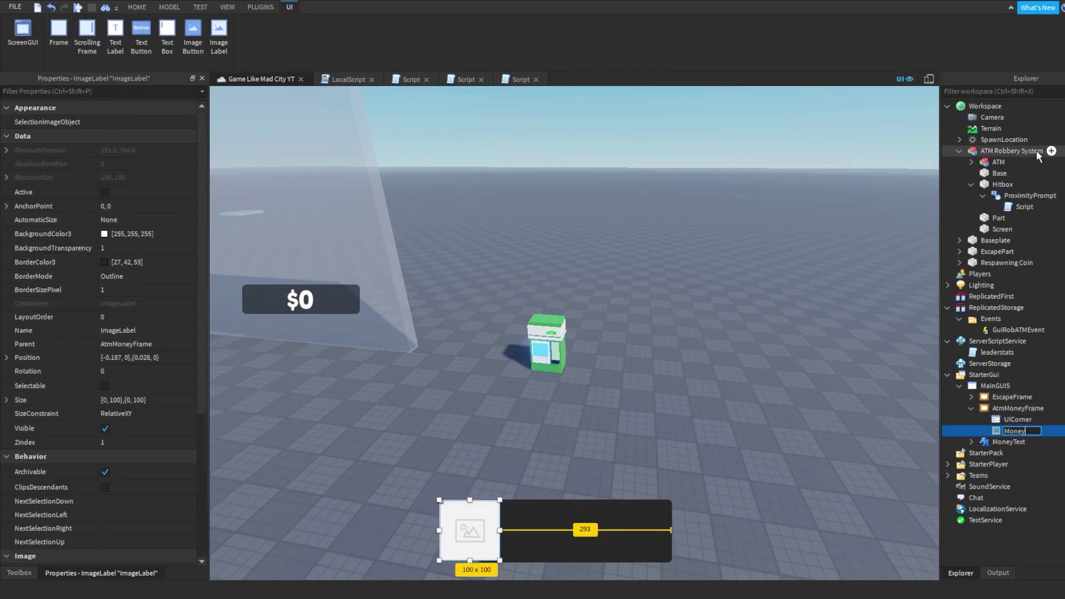
text(Image)
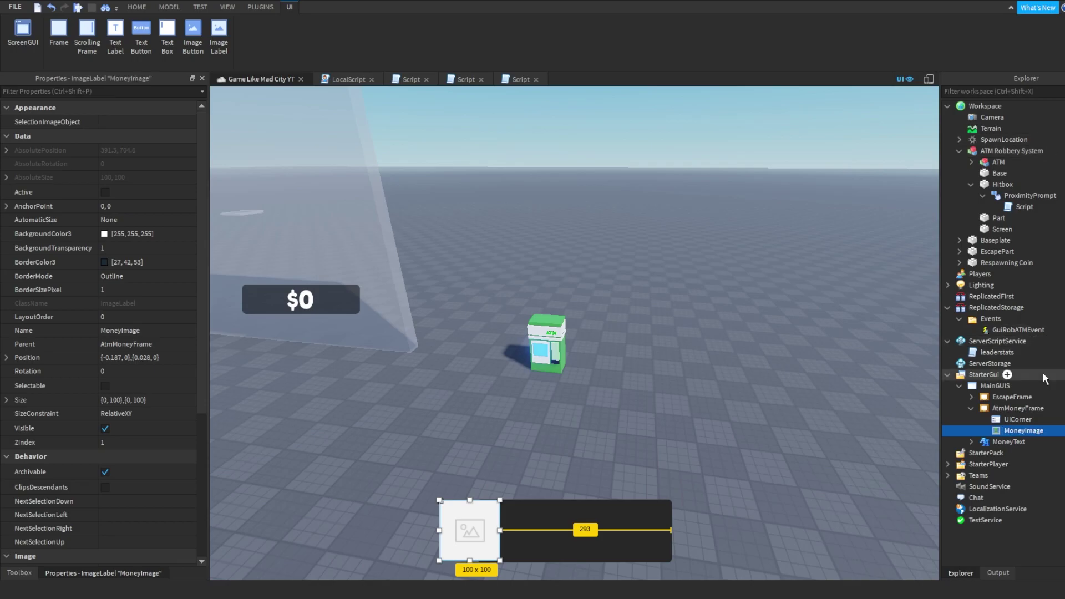
Insert a TextLabel sized {1,0},{0,50}, then narrow it to clear the image.
click(1037, 409)
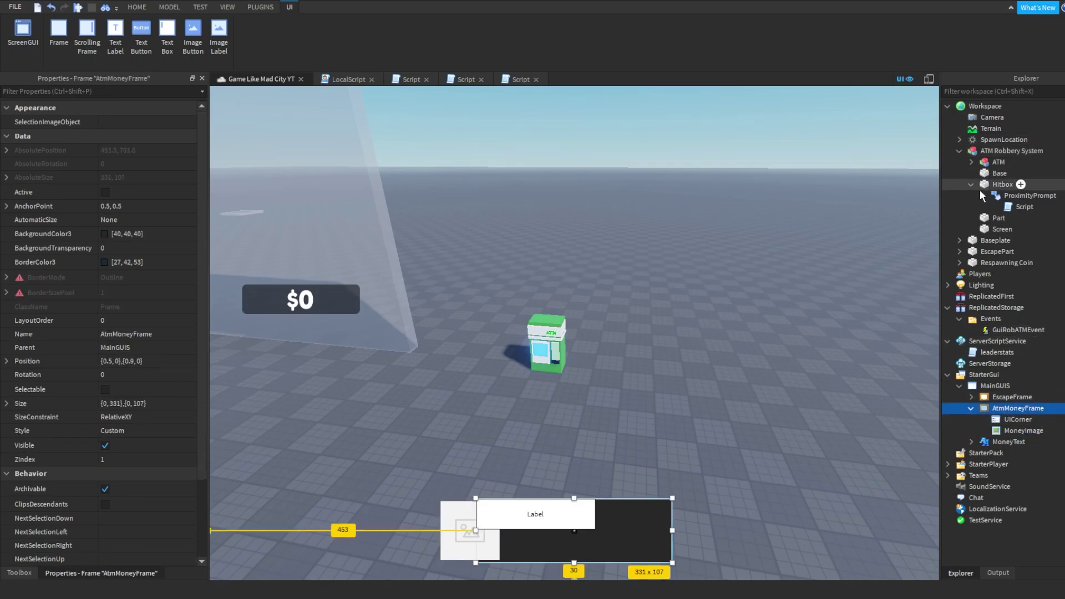
click(1008, 442)
mouse_move(526, 501)
mouse_down()
mouse_move(579, 505)
mouse_move(563, 506)
mouse_up()
click(118, 400)
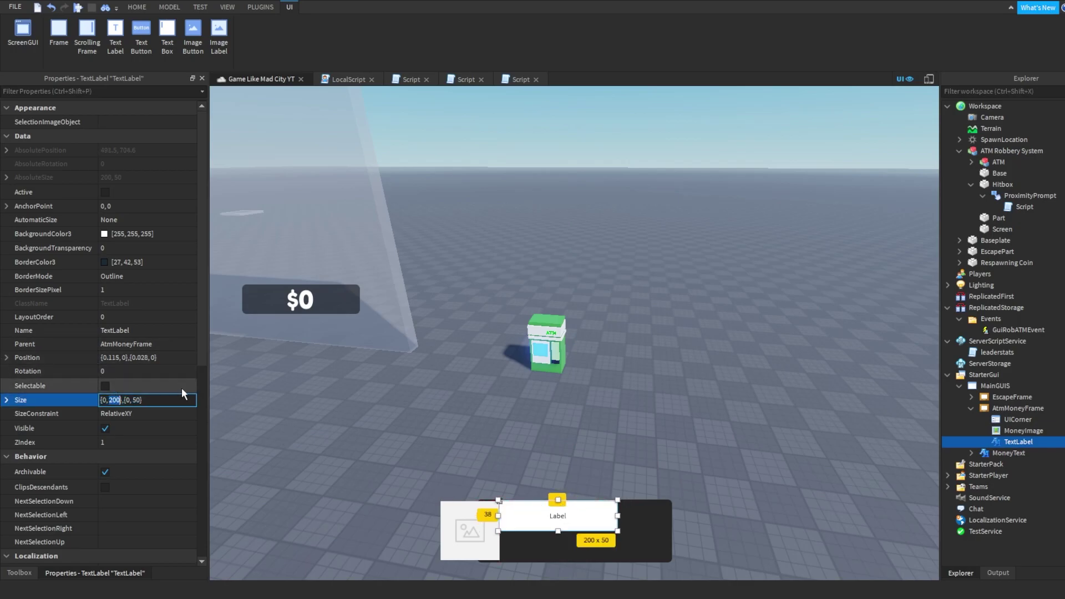
text(1,0,0,50)
key(Return)
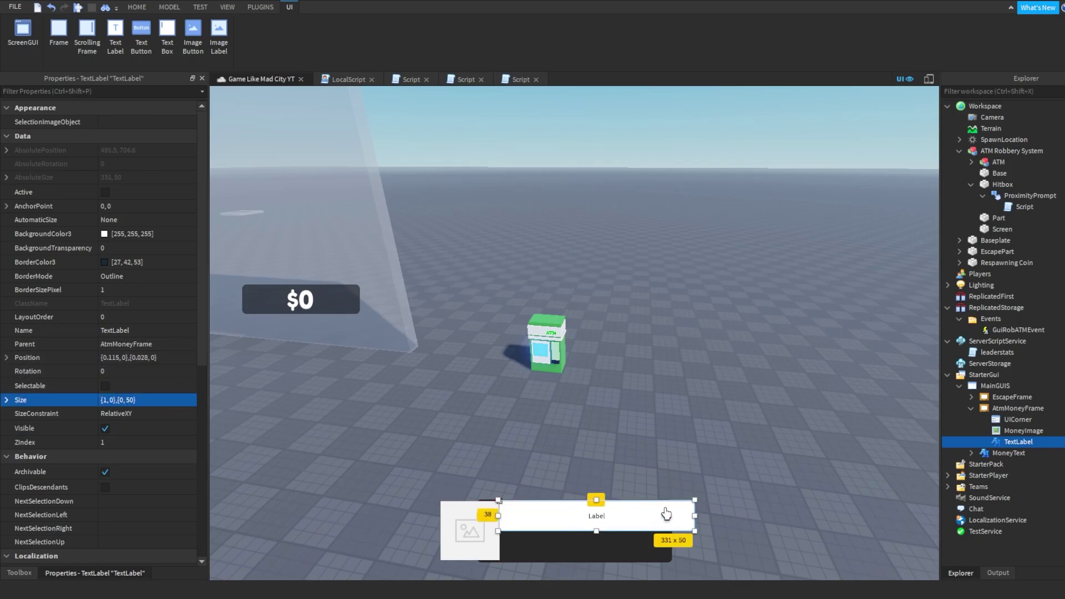
drag(696, 515, 673, 515)
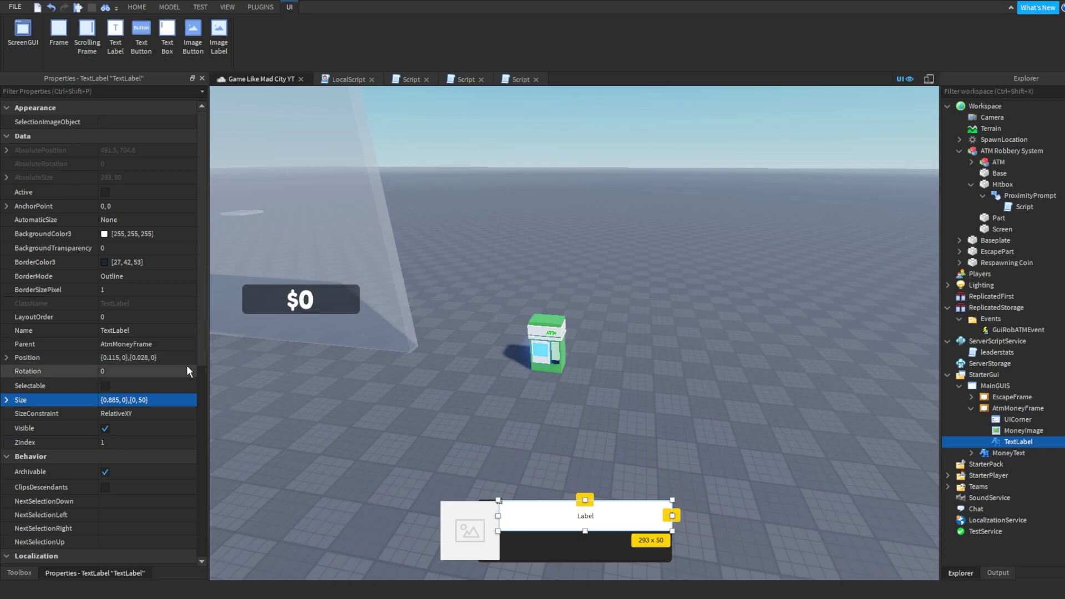
Give the label a transparent background, scaled white GothamBold text and a green outline.
click(125, 248)
text(1)
key(Return)
scroll(134, 335, down, 5)
click(127, 343)
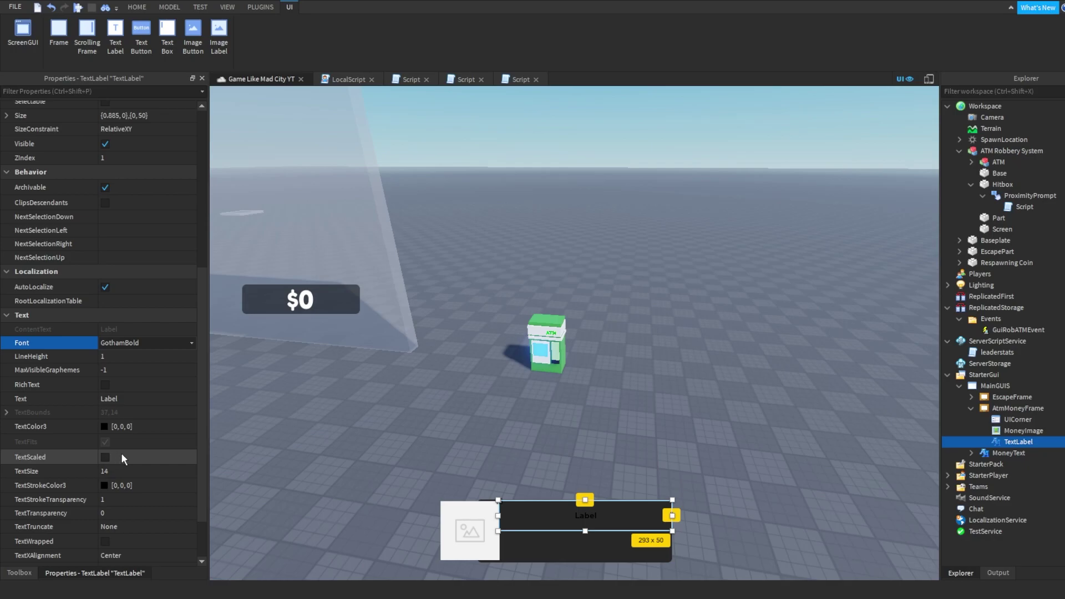
click(105, 458)
click(100, 426)
key(Return)
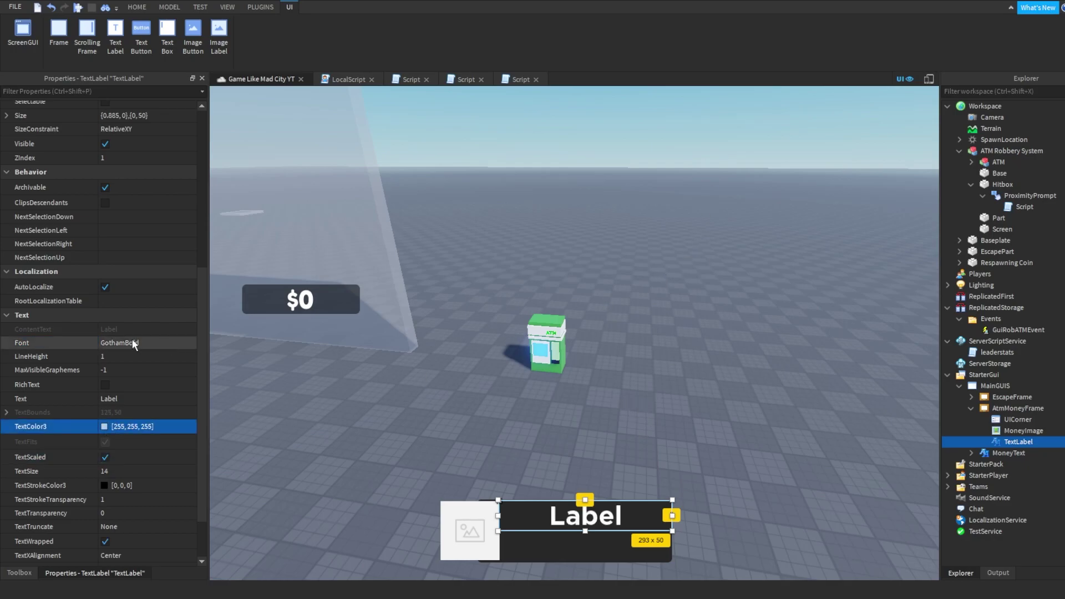
click(136, 499)
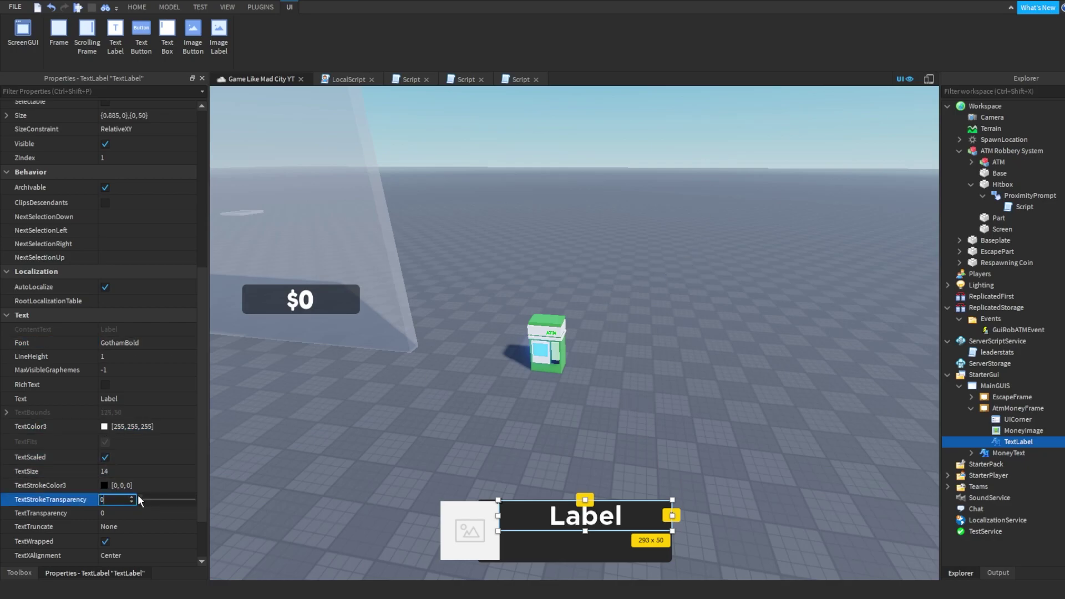
text(0)
key(Return)
click(106, 485)
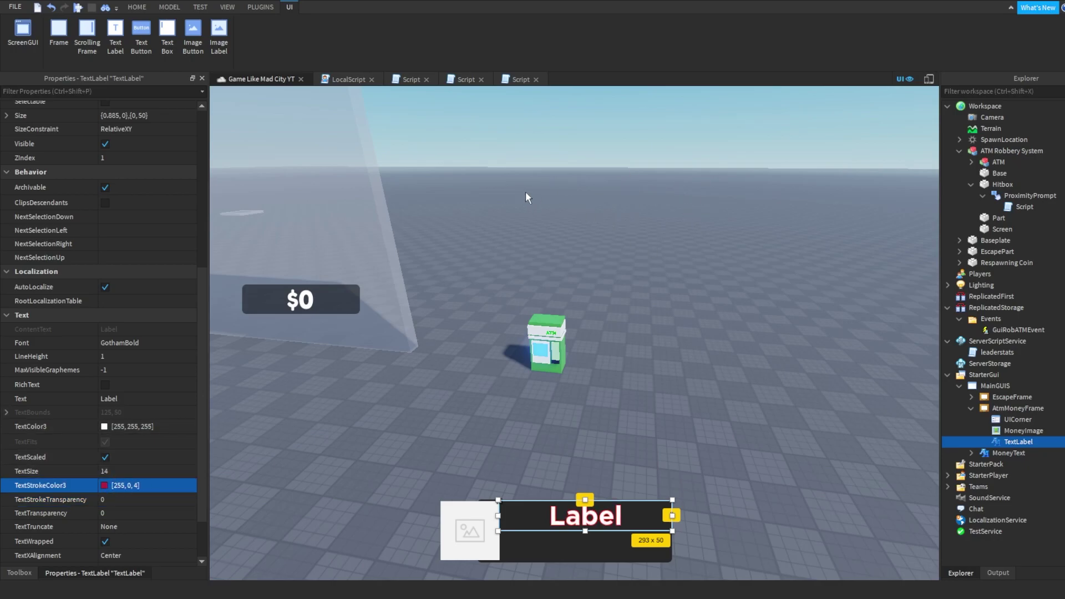
drag(588, 189, 643, 179)
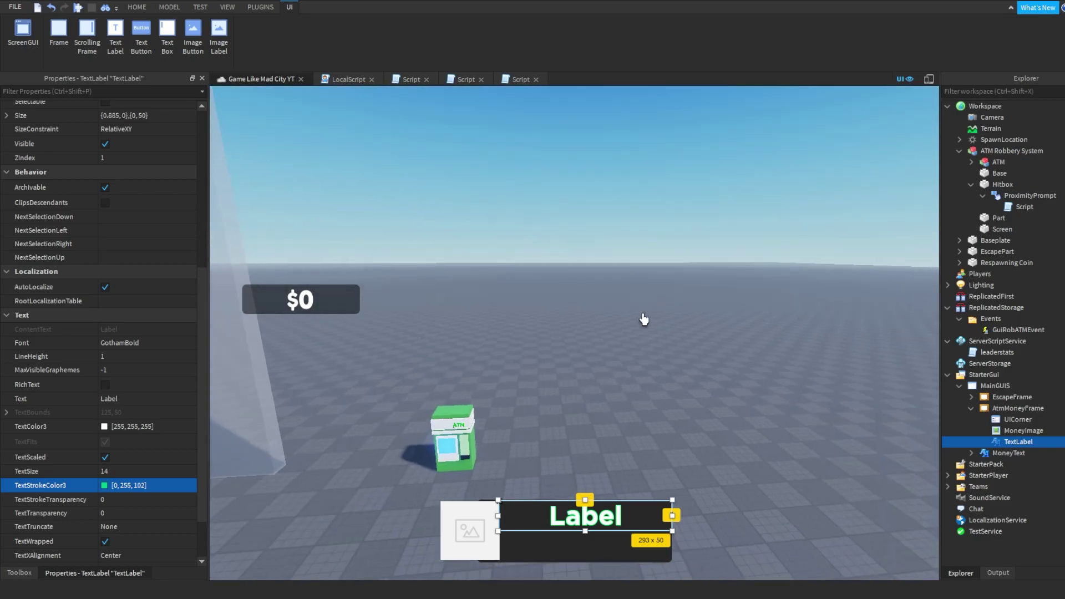
Make AtmMoneyFrame's background bright green and the text label's outline black.
right_drag(613, 380, 642, 316)
click(1018, 408)
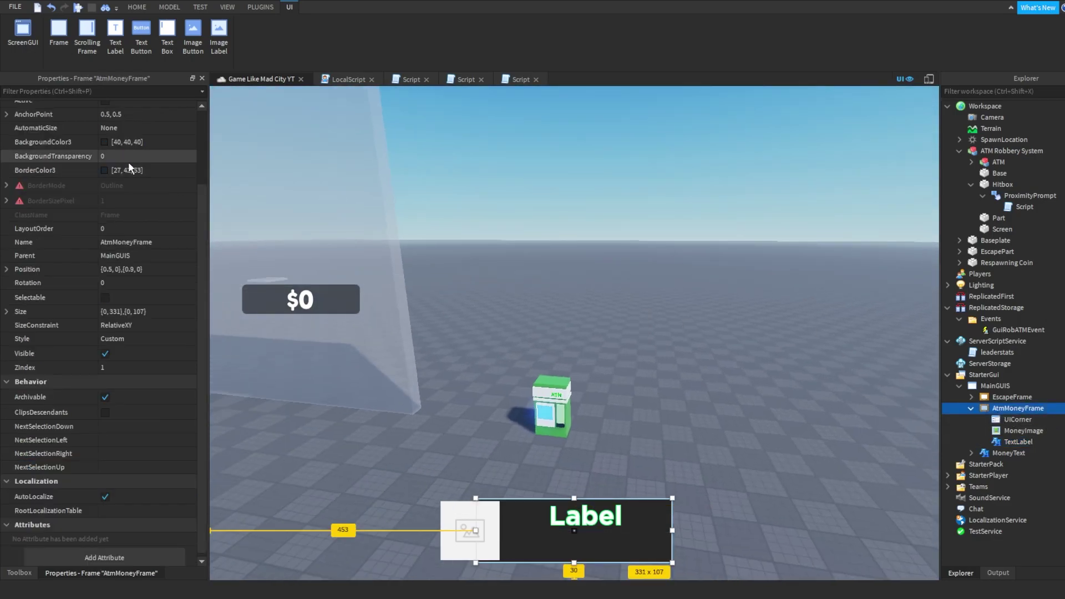
click(102, 142)
key(ctrl+v)
key(Return)
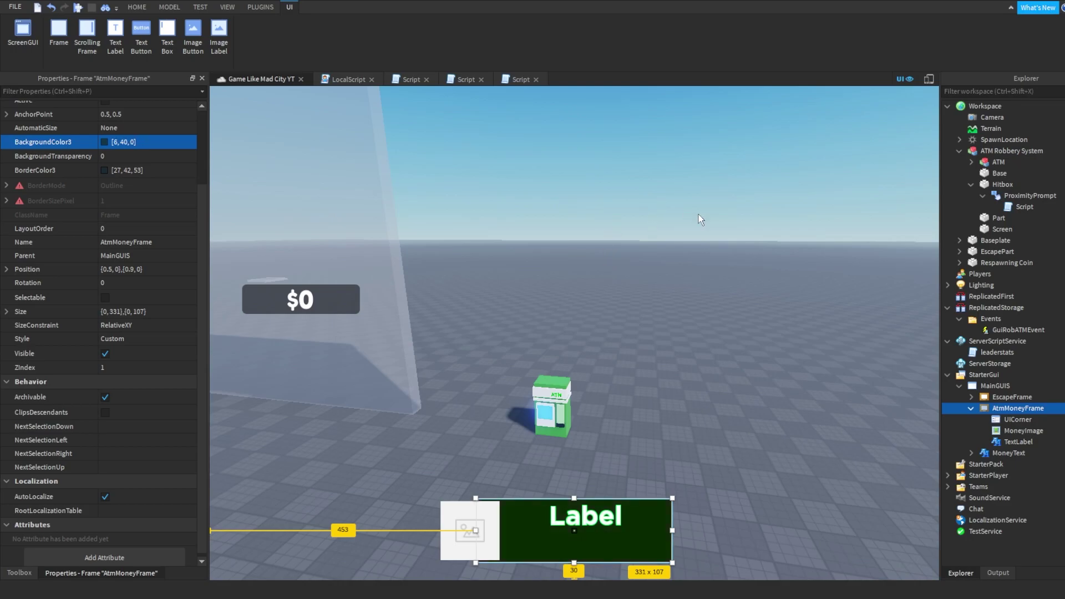
drag(698, 216, 708, 163)
drag(704, 215, 649, 231)
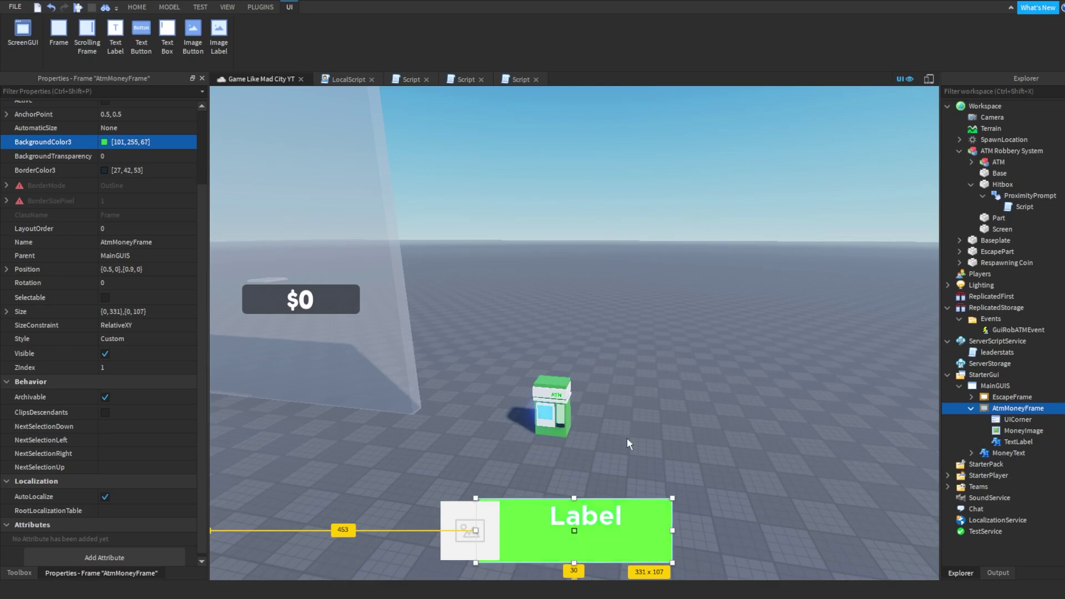
click(1020, 442)
scroll(167, 400, down, 5)
scroll(149, 429, down, 2)
click(111, 435)
text(0,0,0)
key(Return)
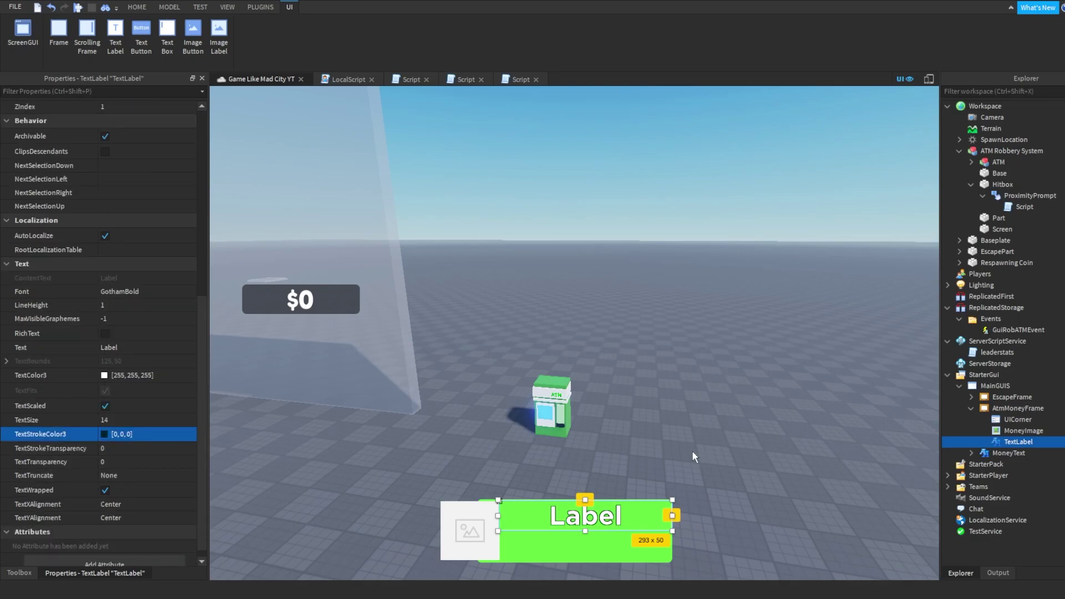
Remove the frame's UICorner and give it a 3-pixel light grey border.
right_drag(752, 291, 760, 279)
click(976, 409)
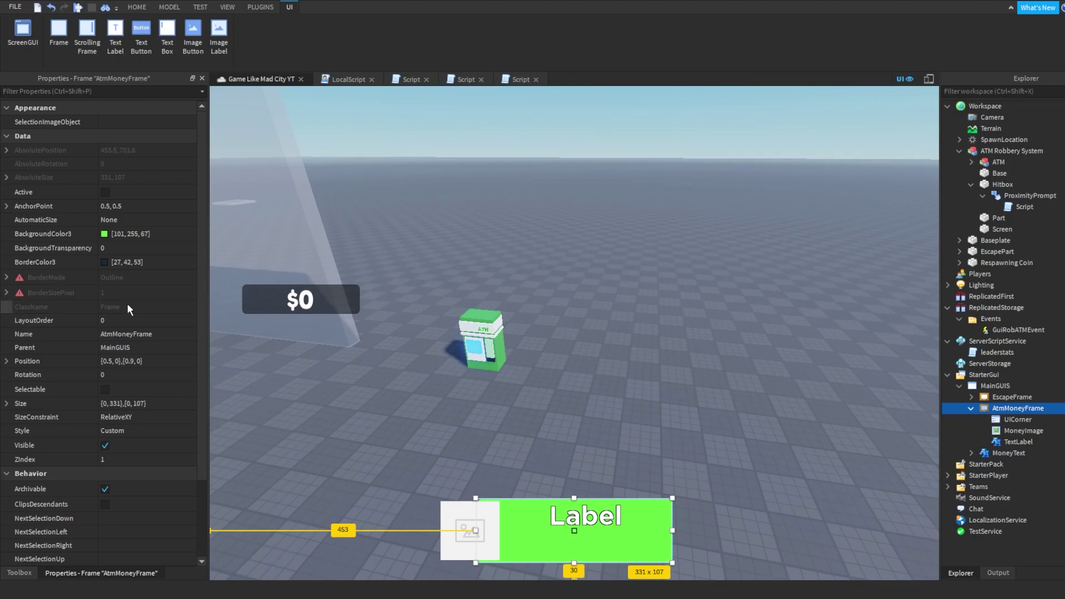
click(1021, 419)
key(Delete)
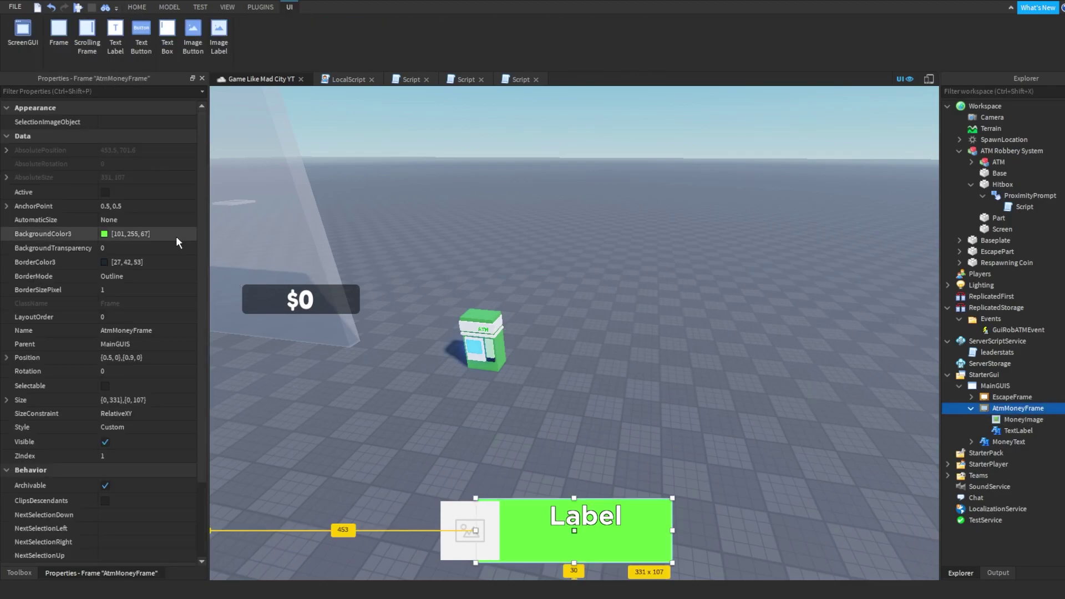
click(147, 295)
text(3)
key(Return)
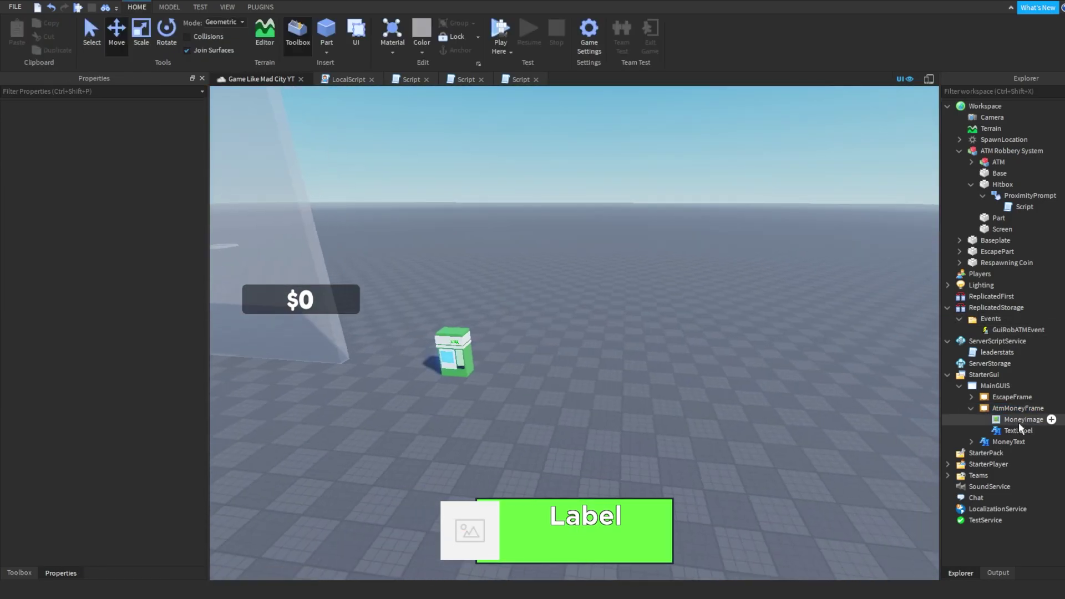
click(1011, 408)
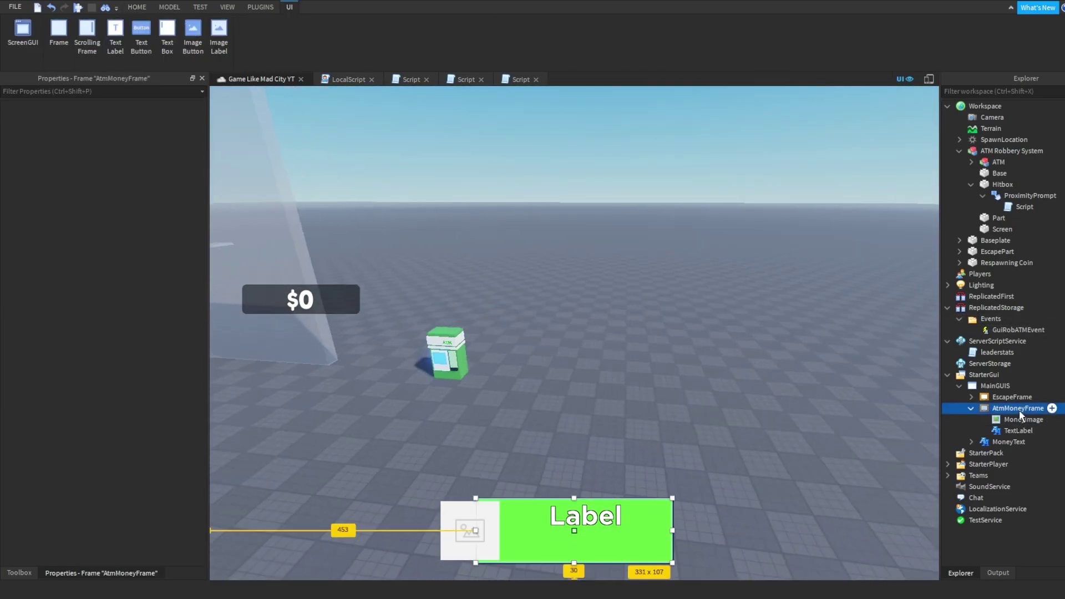
key(Up)
key(Up)
text(255,255,255)
key(Return)
click(661, 409)
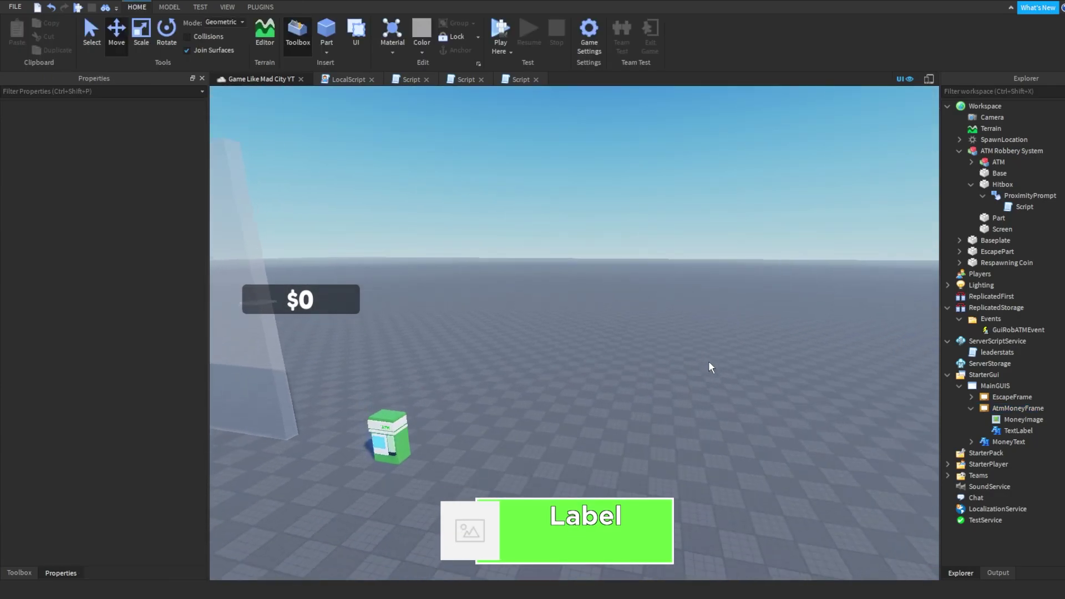
Rename the text label to Title and set its text to 'Money Earned:'.
click(1020, 431)
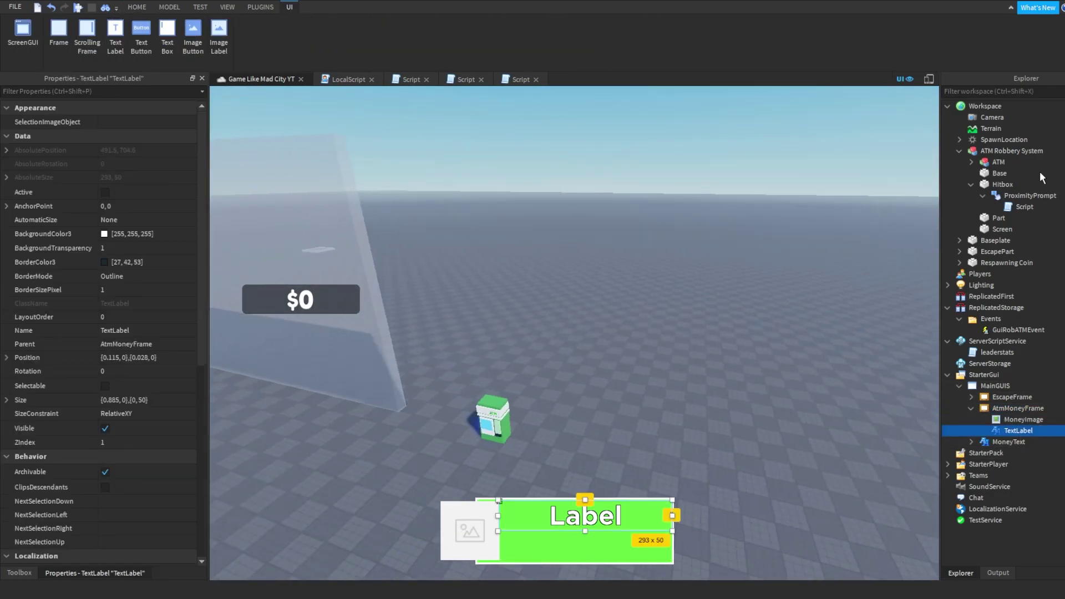
key(F2)
text(Title)
key(Return)
scroll(36, 379, down, 5)
click(113, 337)
text(Money Earned:)
key(Return)
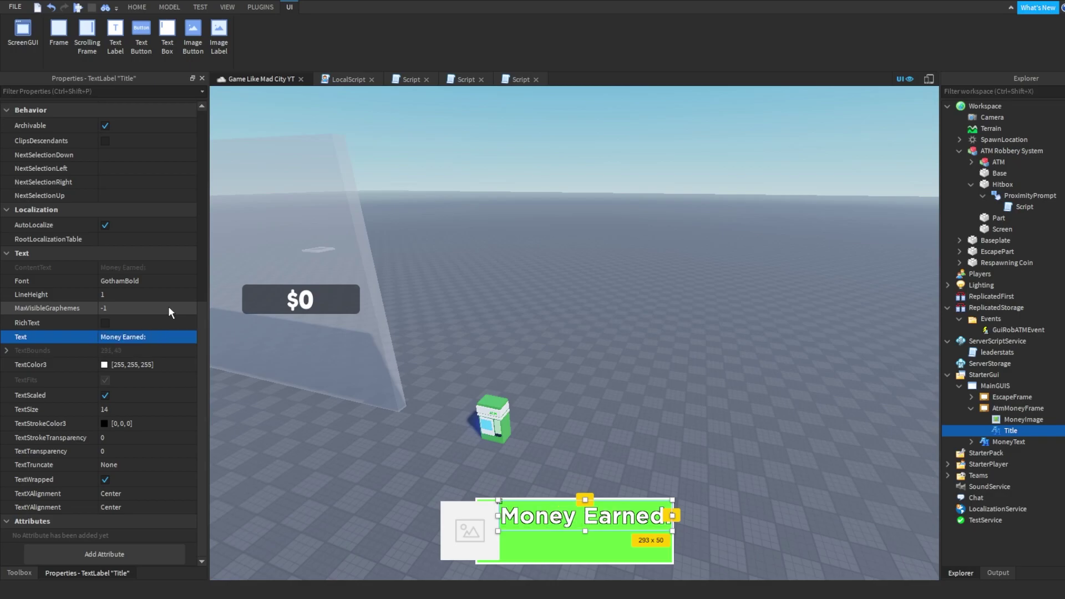
Nudge the MoneyImage placeholder a few pixels to the left.
click(663, 334)
right_drag(663, 328, 663, 328)
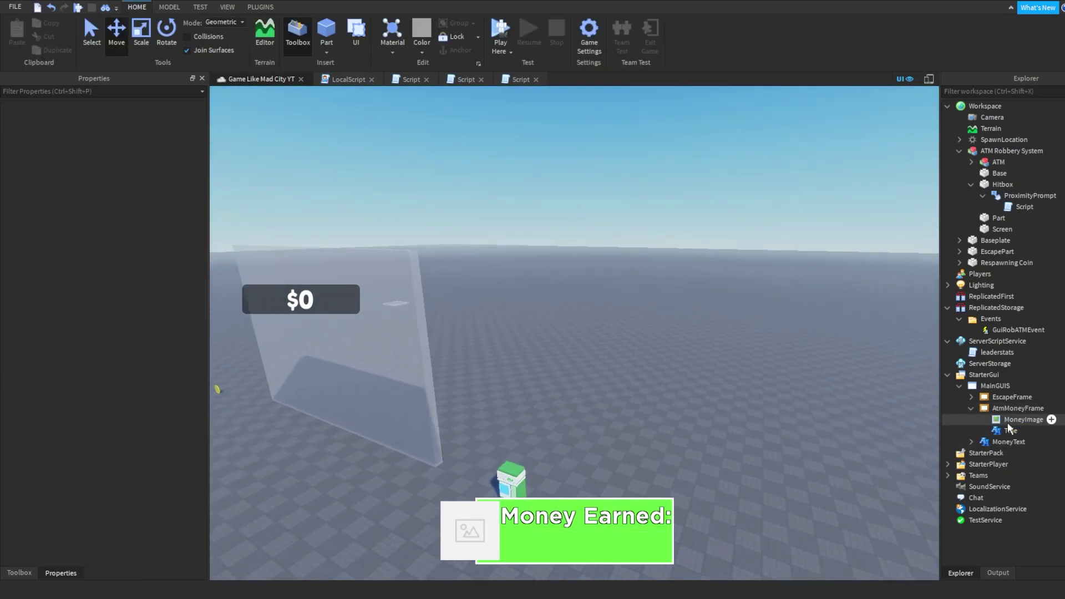
click(1023, 420)
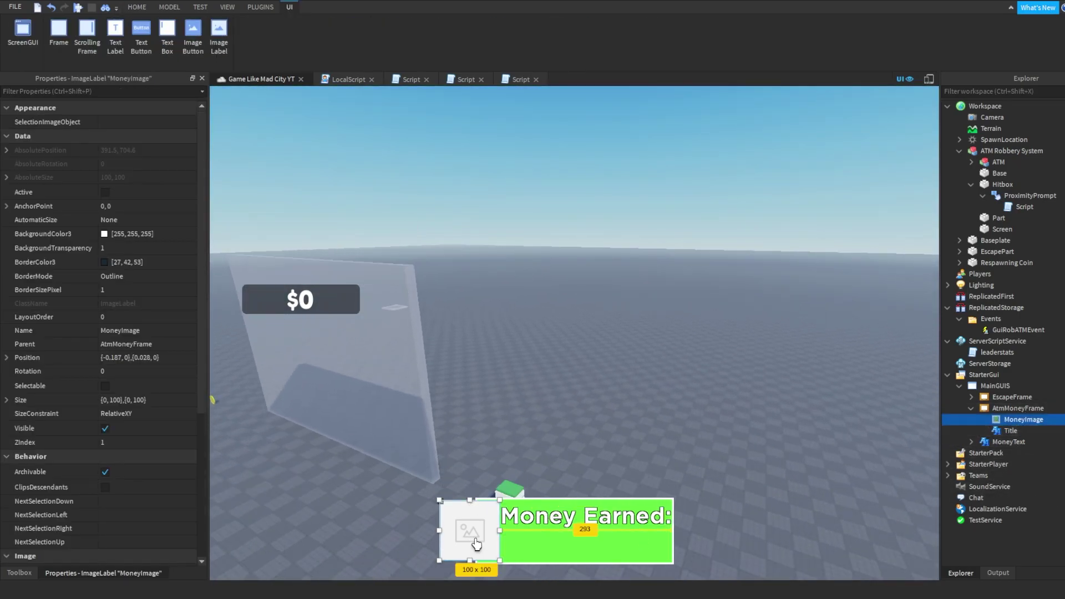
drag(469, 520, 462, 520)
click(568, 370)
key(d)
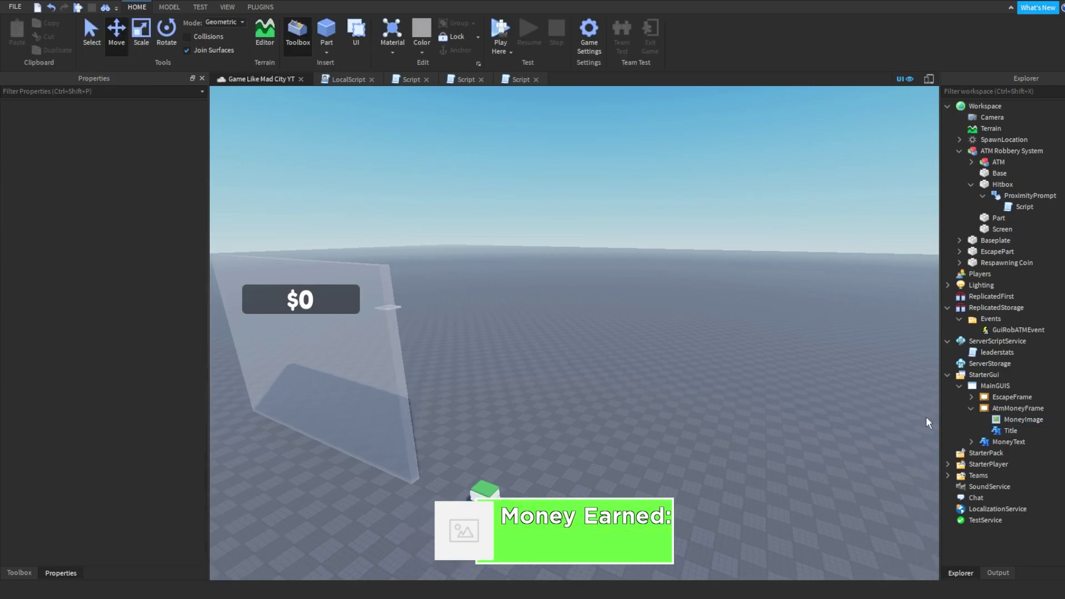
Duplicate Title as MoneyEarnedText, move it below 'Money Earned:', and set its text to $0.
click(1008, 431)
key(ctrl+d)
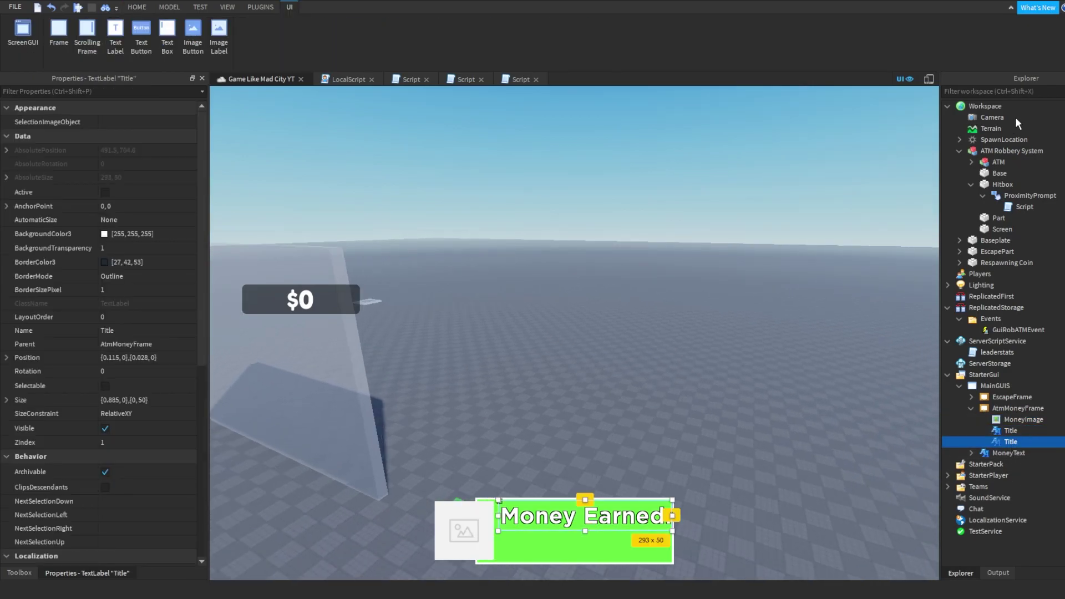
key(F2)
text(MoneyEarnedTex)
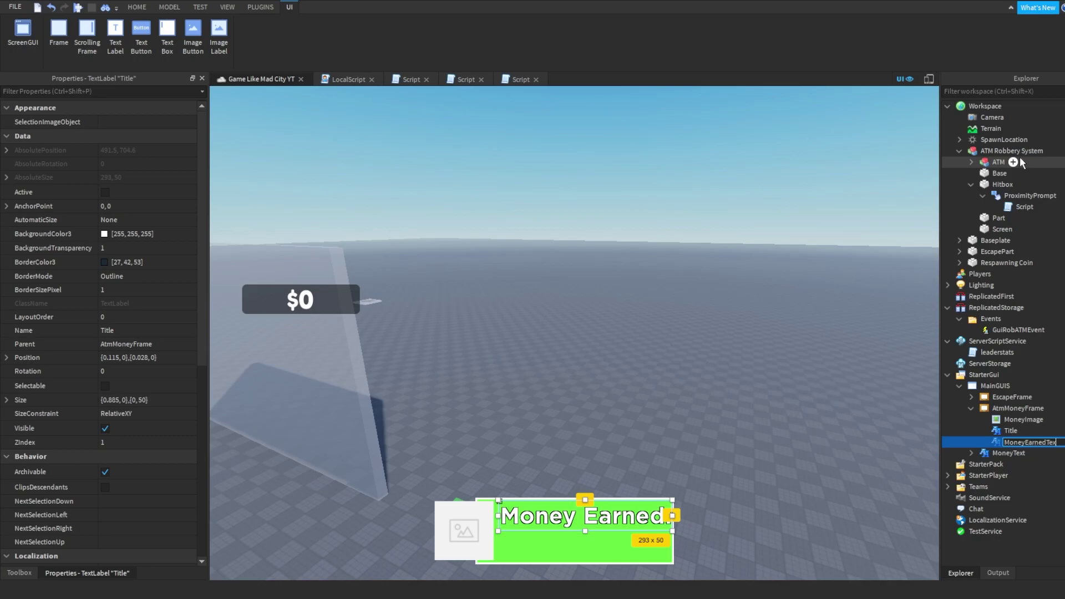
key(Return)
drag(604, 523, 604, 551)
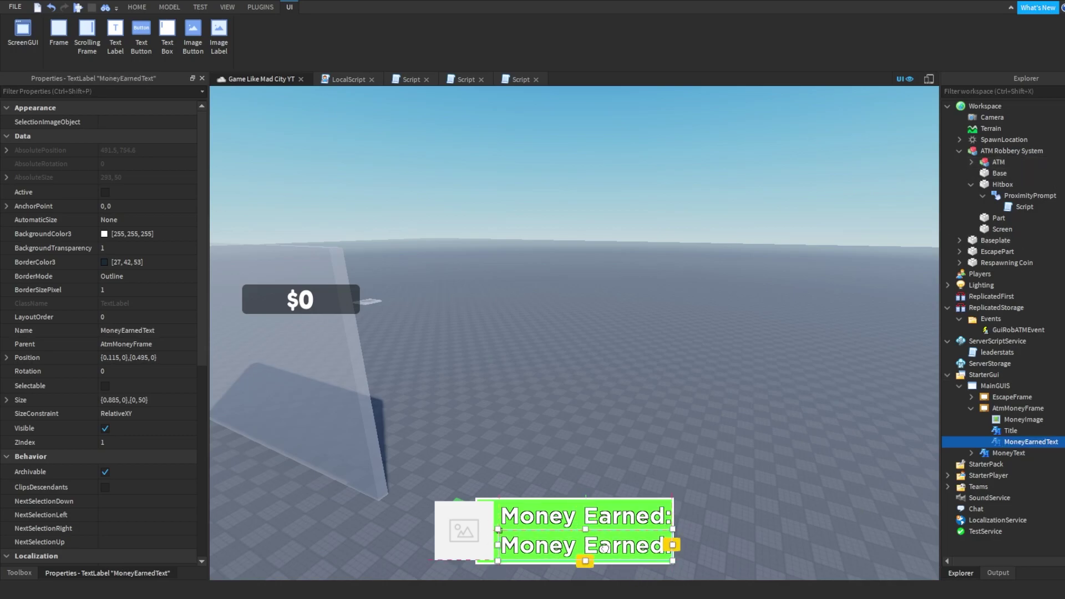
scroll(108, 386, down, 5)
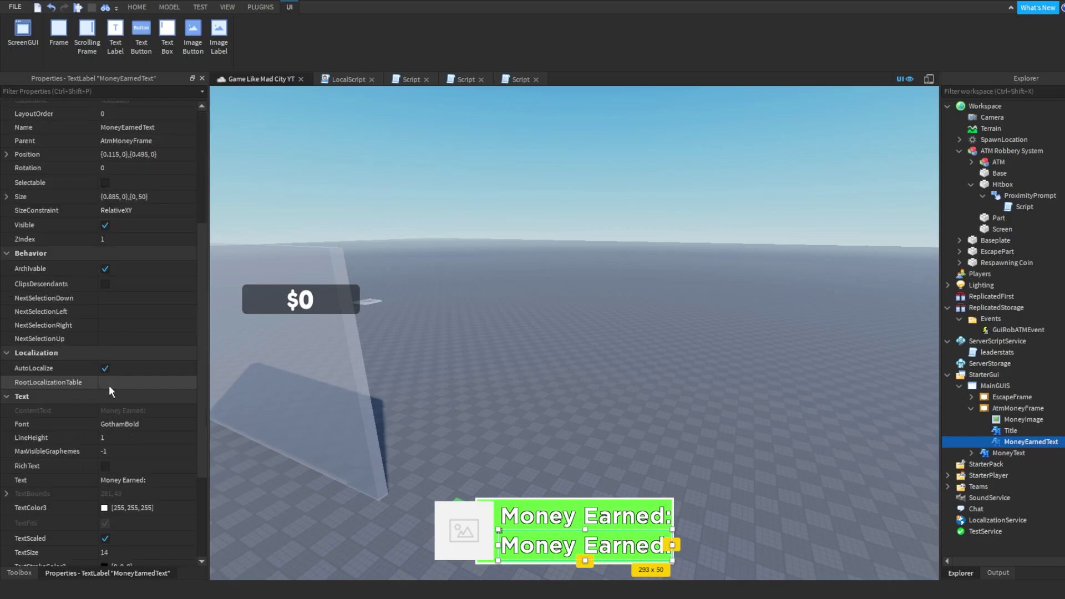
click(127, 476)
text($0)
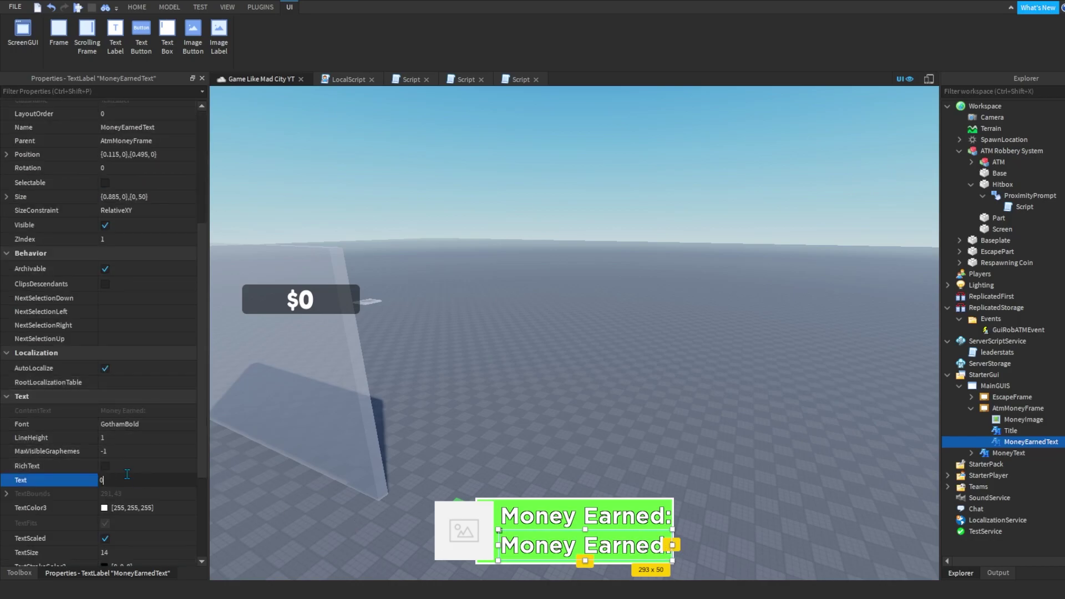
key(Return)
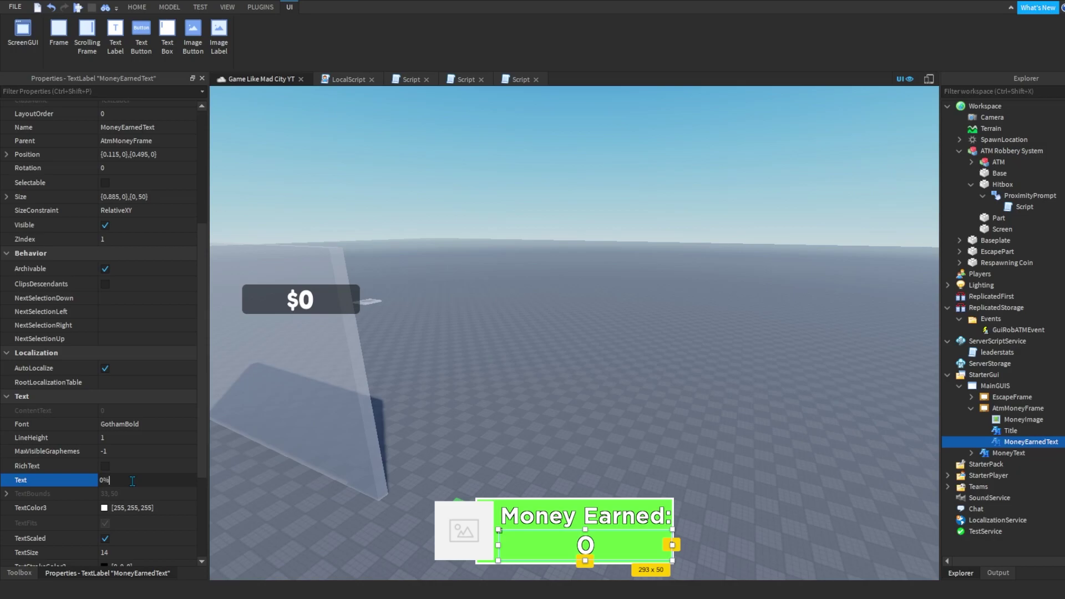
key(Home)
text($)
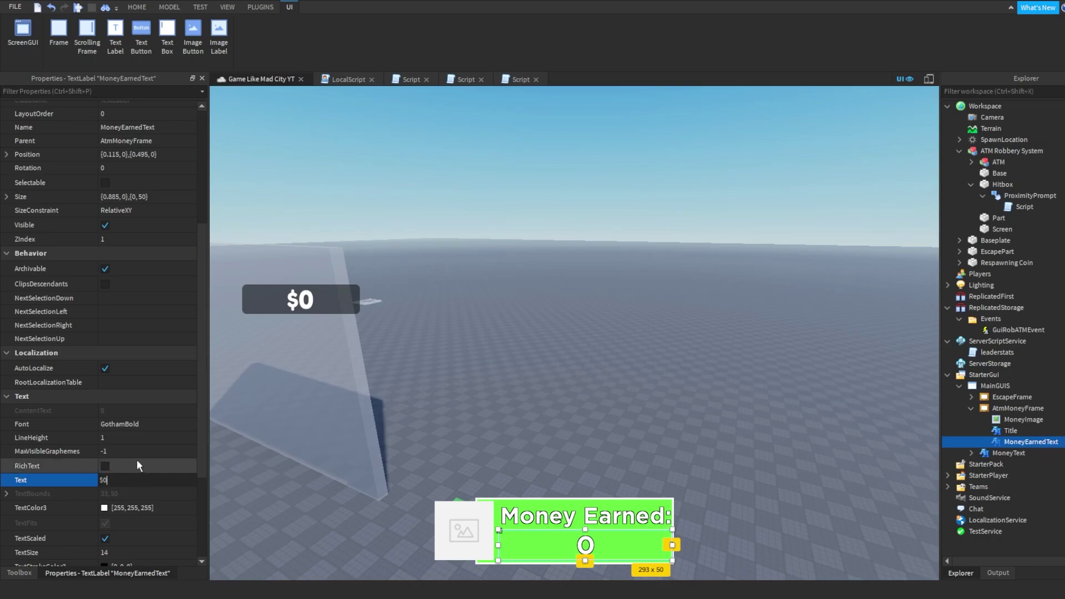
key(Return)
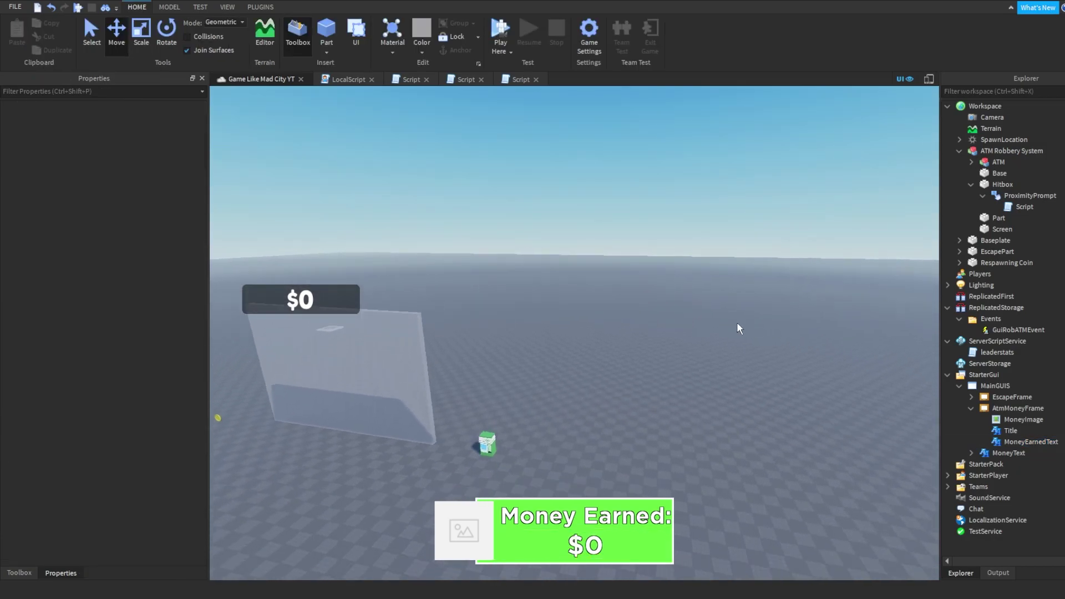
Copy the GuiRobATMEvent FireClient line from the server script into AtmMoneyFrame's new LocalScript.
right_drag(736, 329, 721, 578)
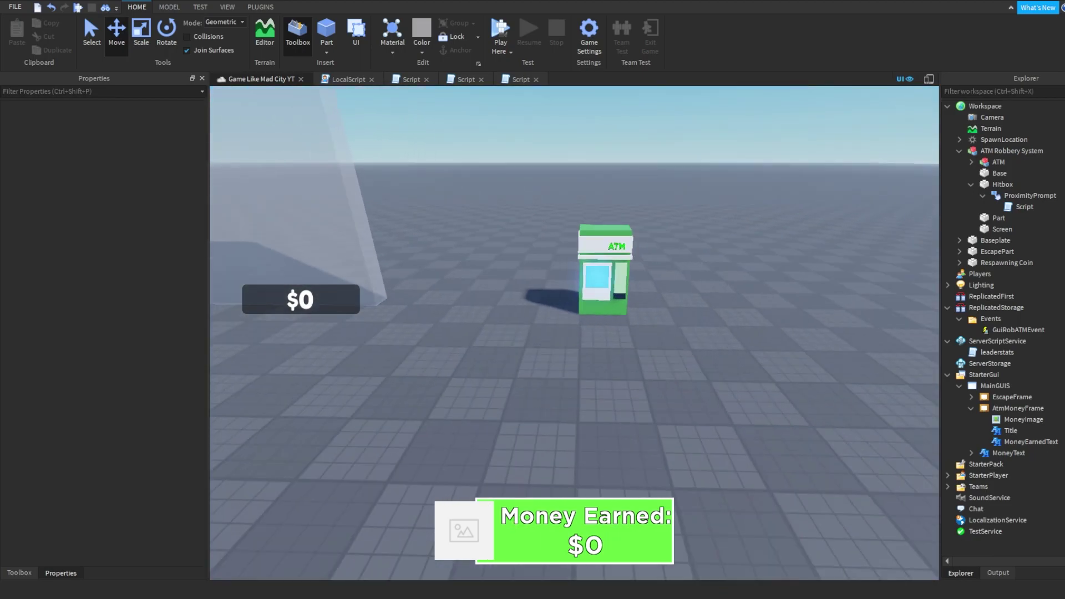
click(1018, 409)
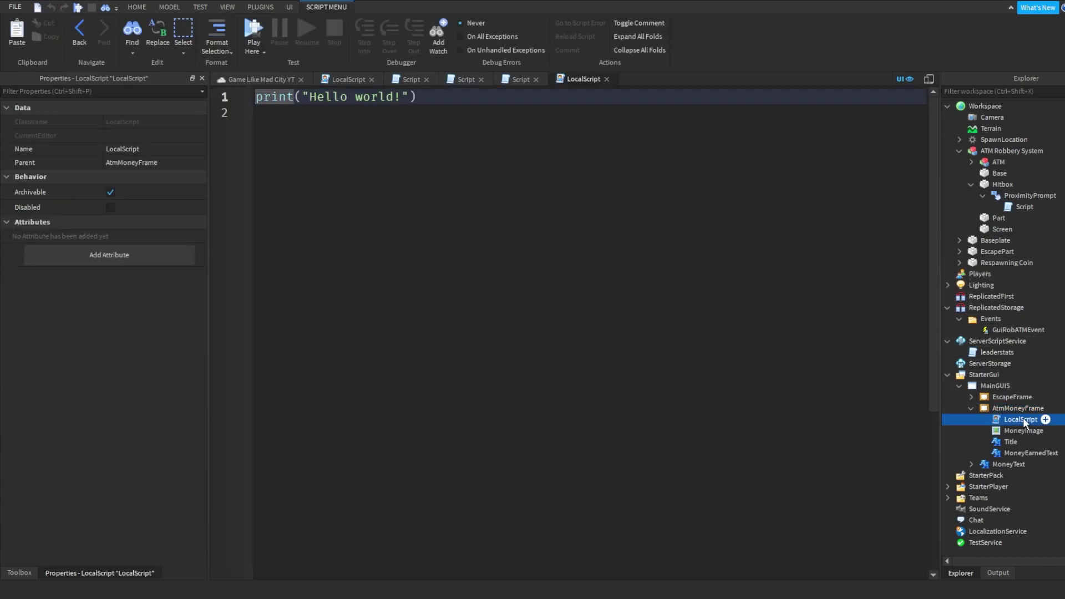
click(520, 79)
ctrl+scroll(477, 165, down, 1)
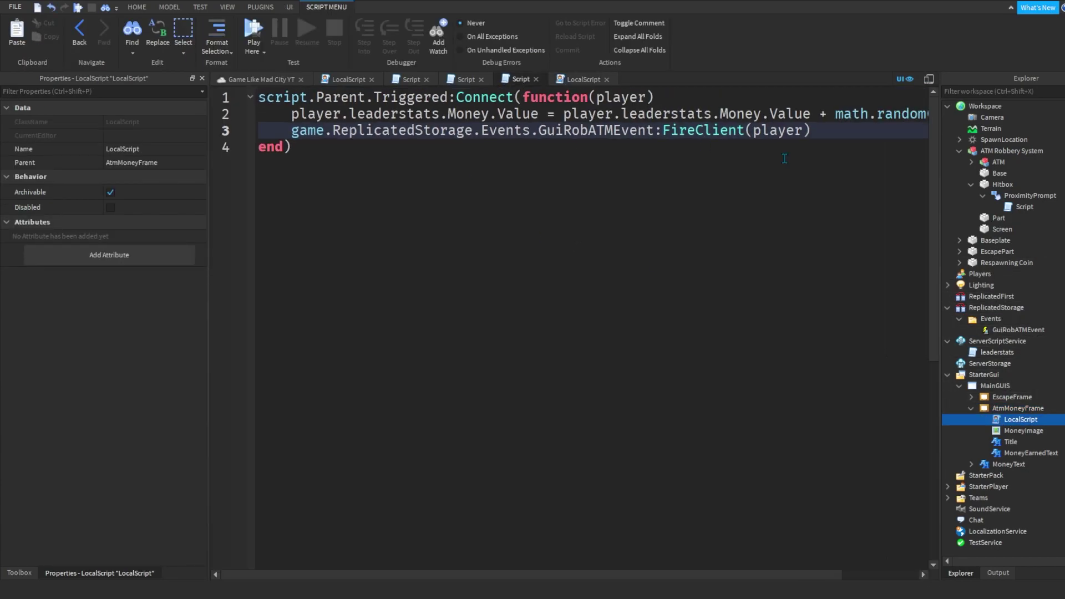
drag(812, 131, 282, 132)
key(ctrl+c)
click(575, 79)
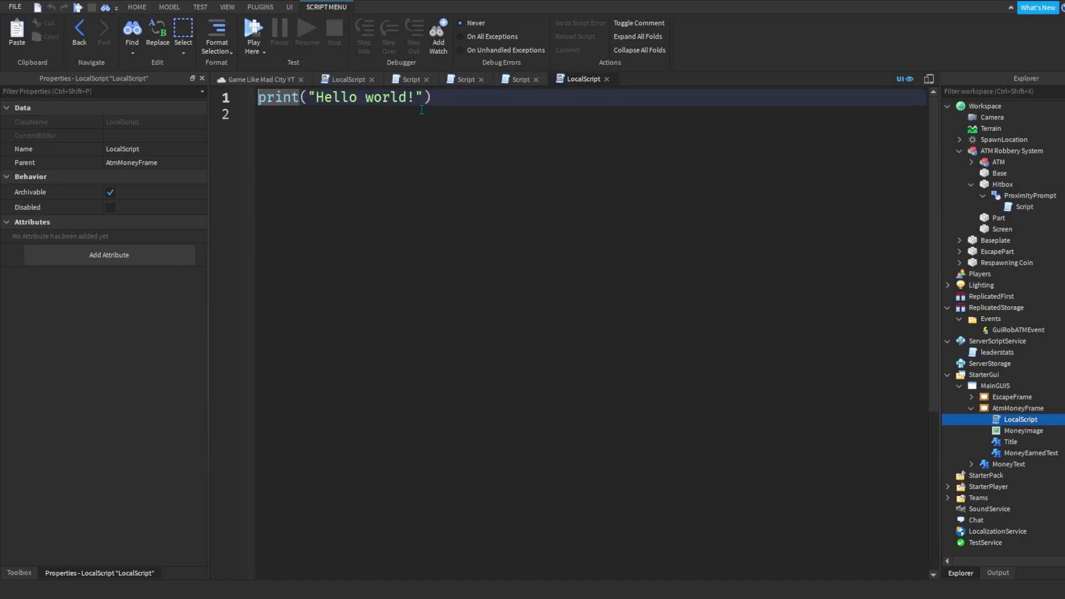
key(ctrl+a)
key(ctrl+v)
key(Return)
key(Return)
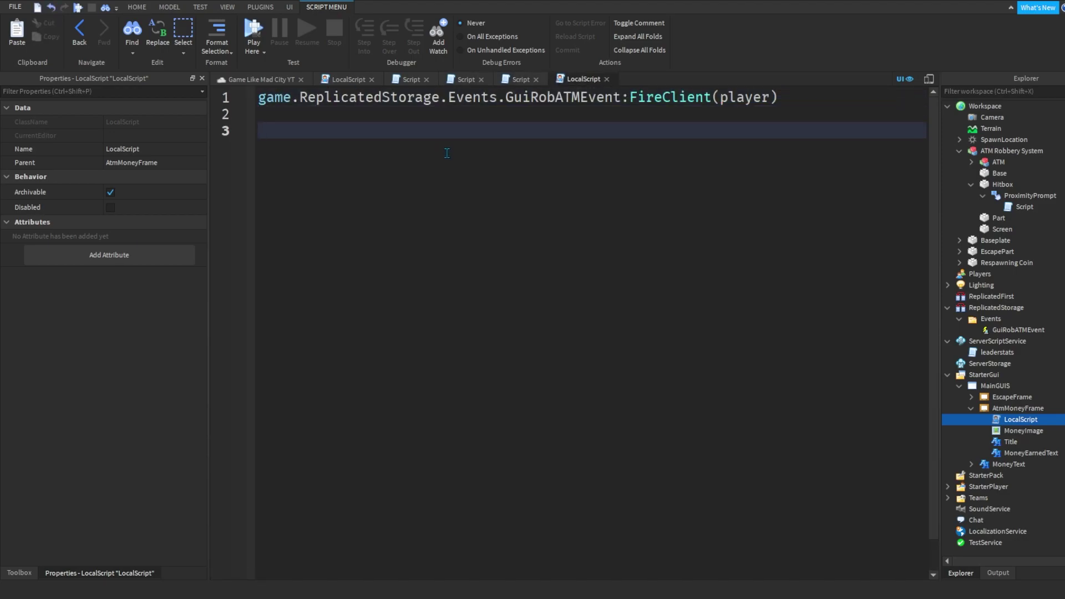
Rewrite it as an OnClientEvent:Connect handler calling AtmMoneyFrame:TweenPosition(UDim2.new()).
double_click(749, 98)
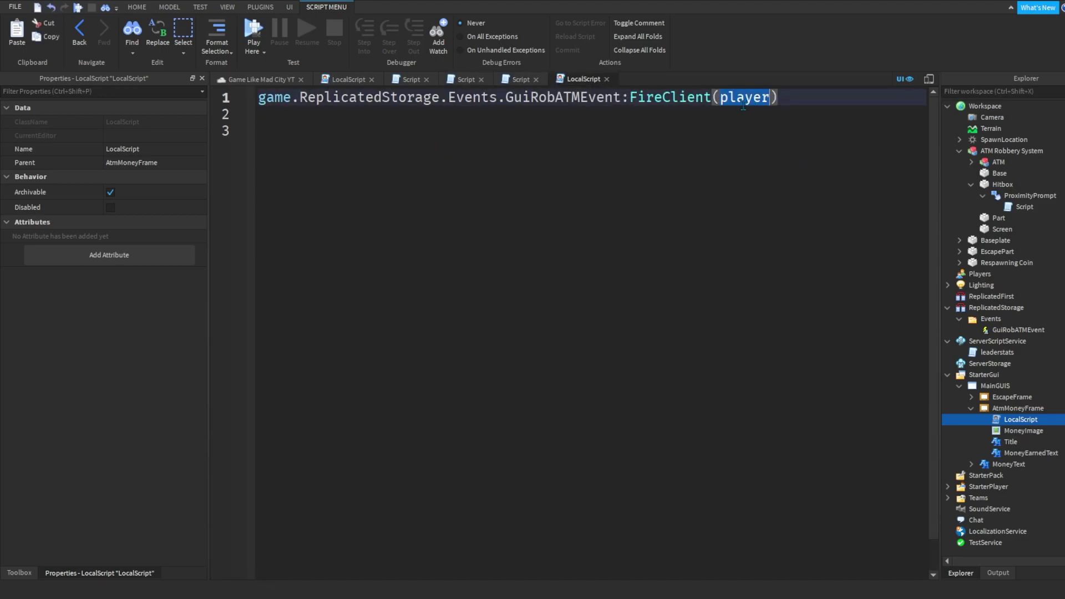
key(BackSpace)
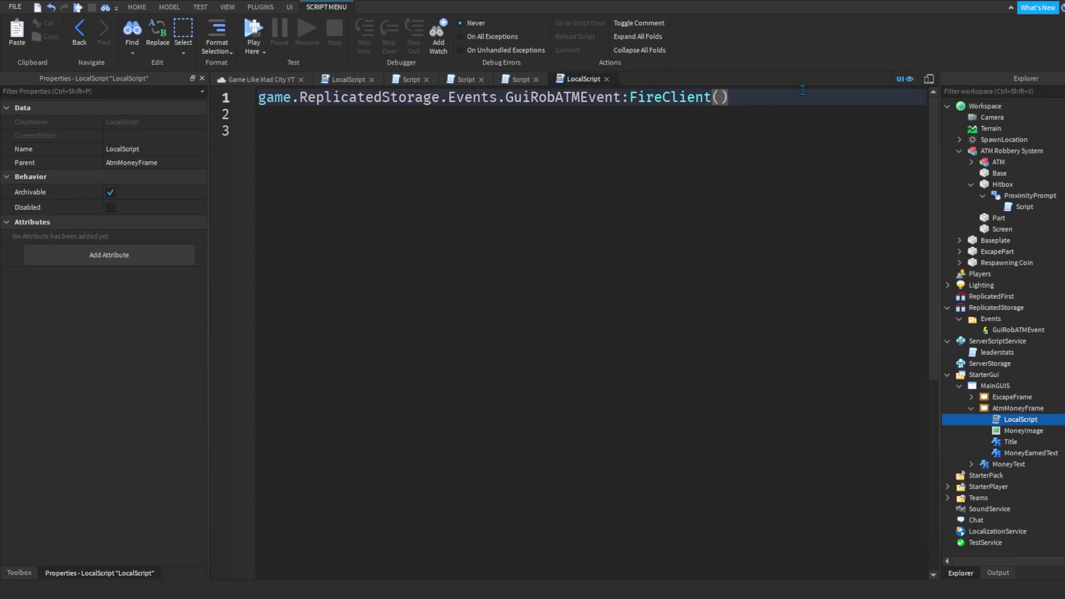
drag(833, 97, 621, 98)
key(BackSpace)
key(Home)
text(local event)
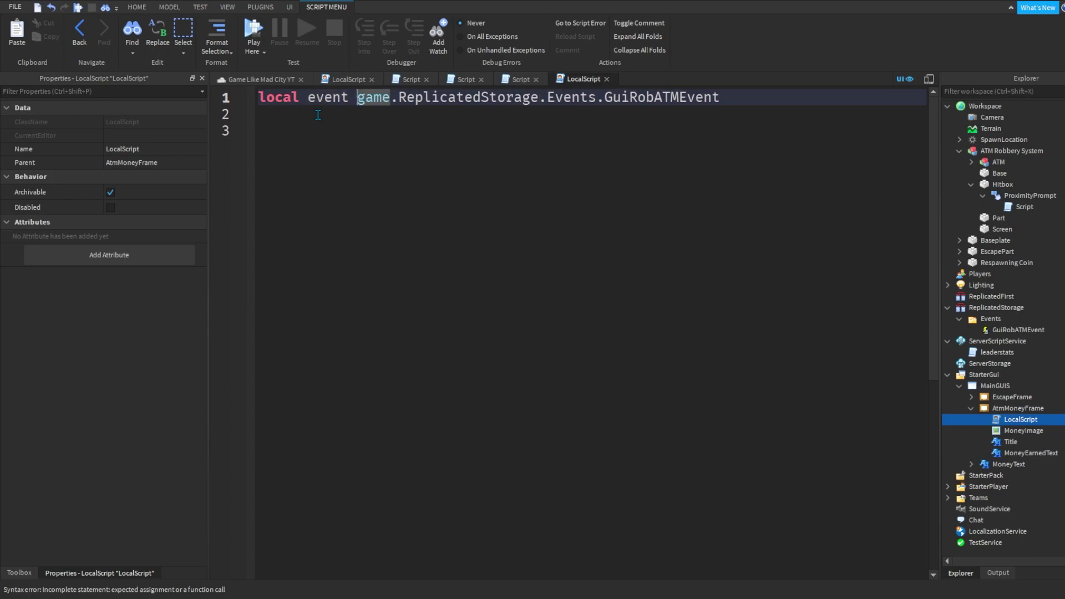
text(forthis =)
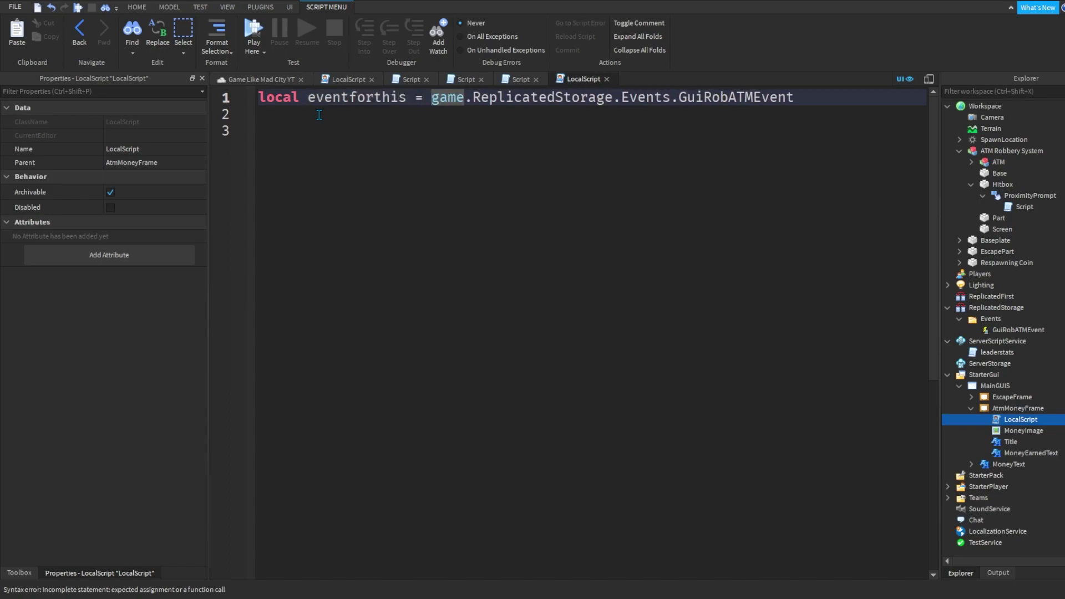
click(302, 136)
text(eventforthis.,)
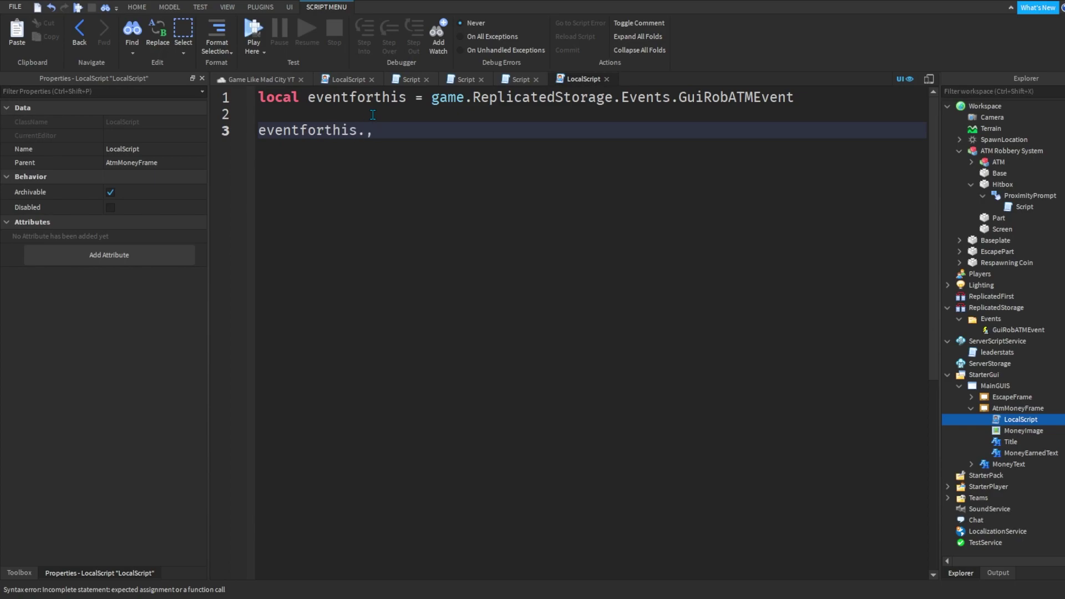
key(BackSpace)
text(On)
text(ClientEvent:connect(function(player)
key(Return)
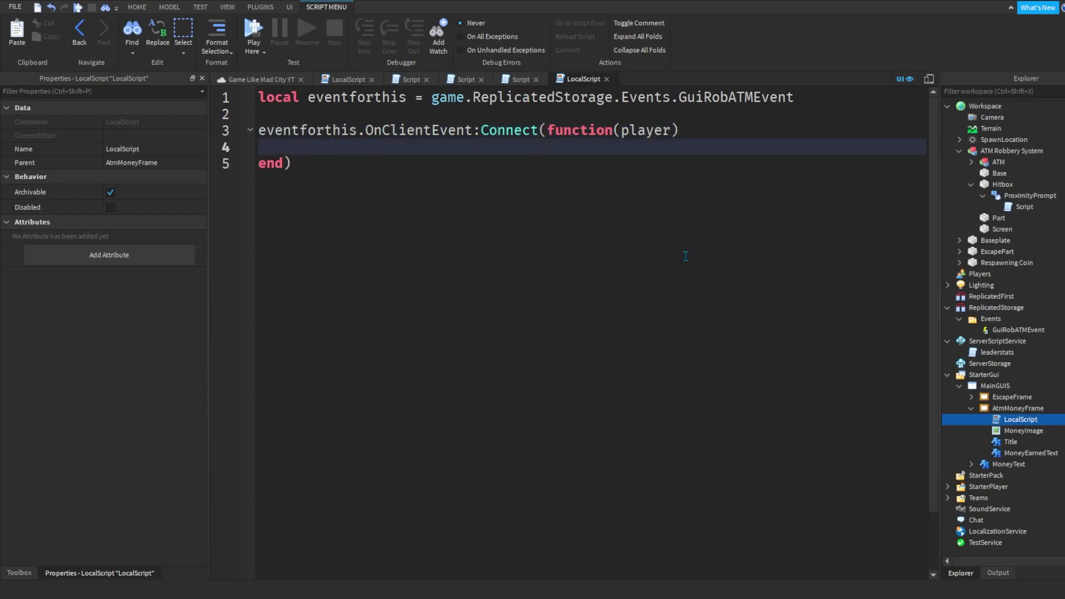
text(script)
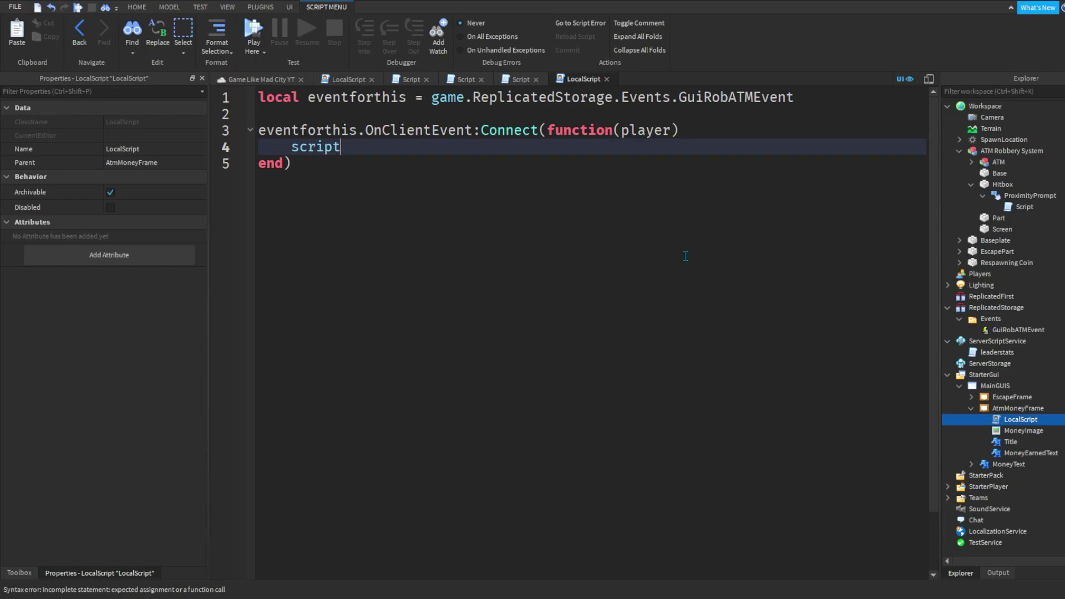
text(.Parent.a.Parent.Parent.at)
key(Tab)
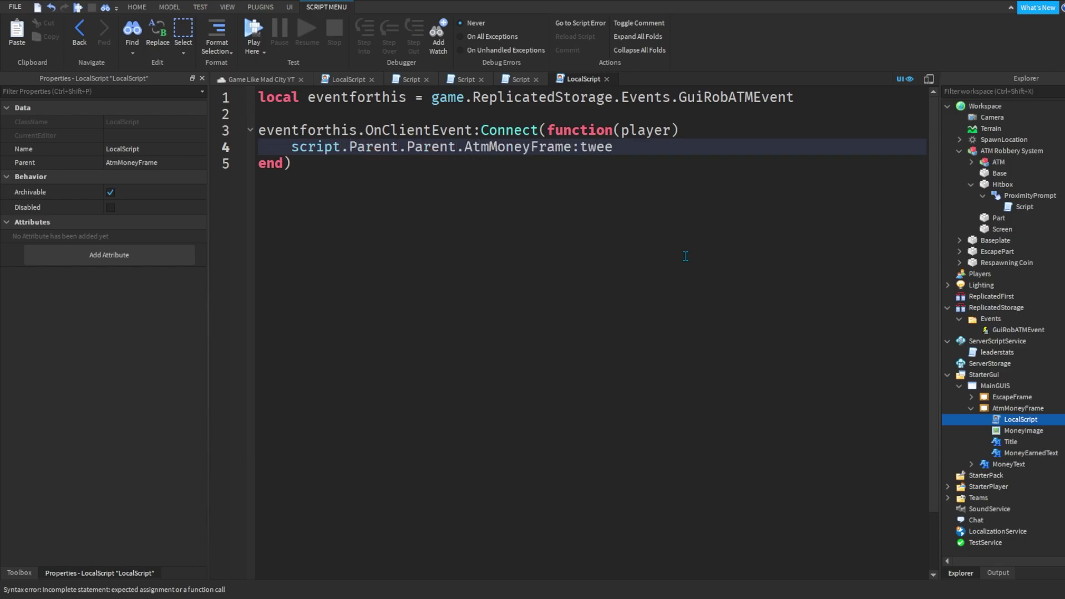
key(Tab)
text((u)
key(Tab)
text(.new()
Paste AtmMoneyFrame's current position into UDim2.new as the tween target, without curly braces.
click(1018, 407)
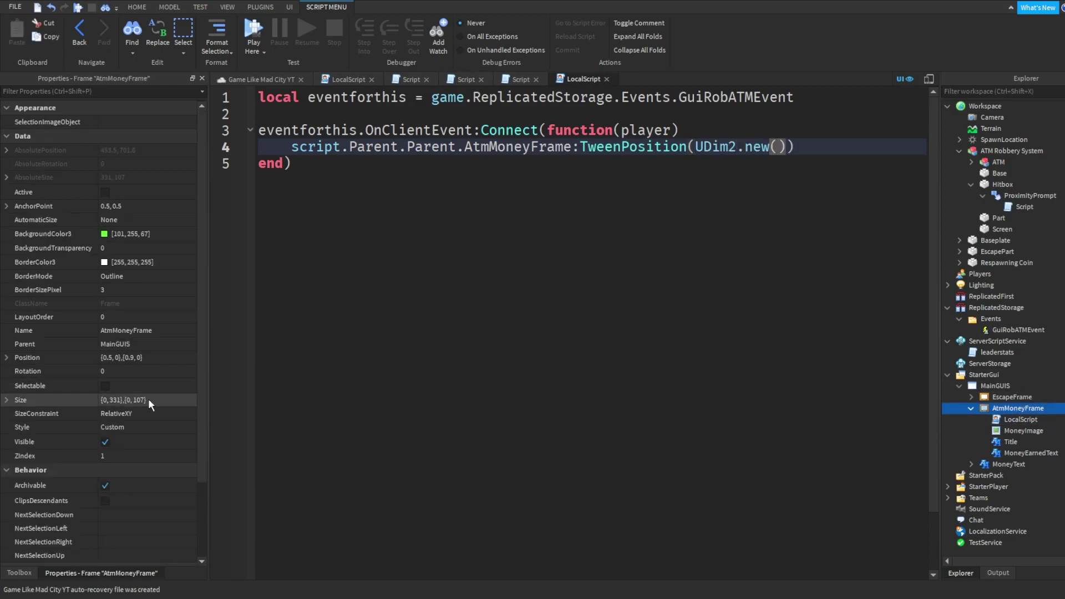
click(148, 357)
key(ctrl+c)
key(ctrl+v)
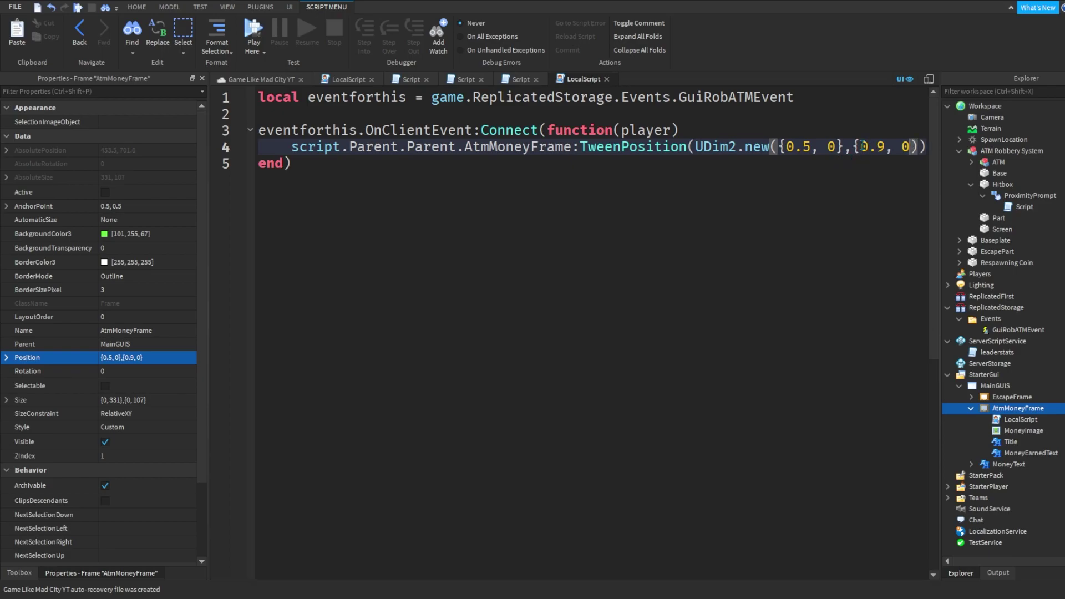
key(BackSpace)
key(Left)
key(Left)
key(Left)
key(BackSpace)
key(Left)
key(BackSpace)
key(Left)
key(Left)
key(Left)
key(BackSpace)
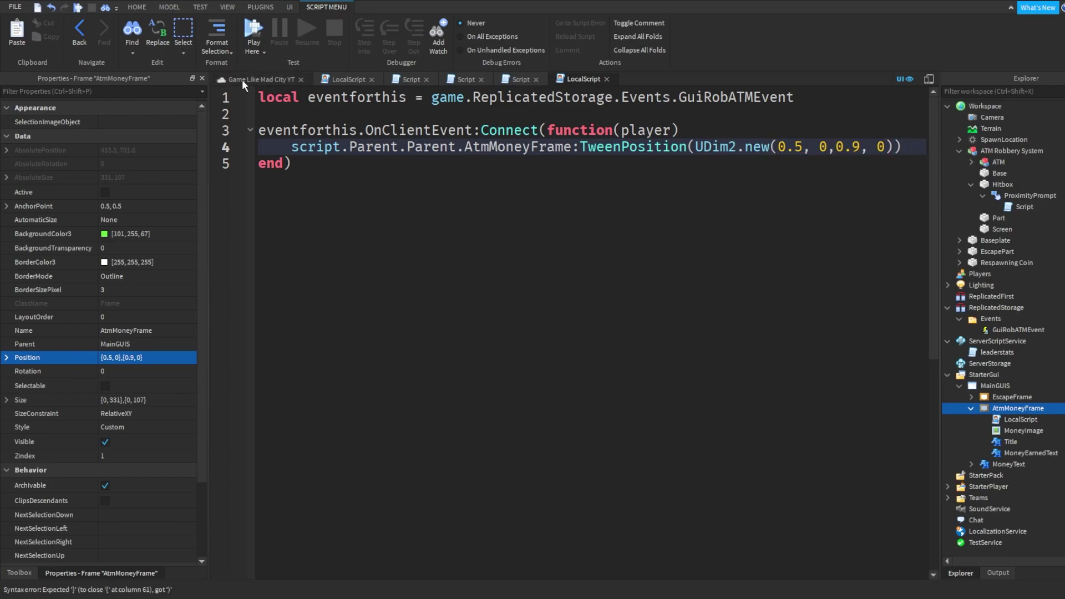
Set the frame's Position to {0.5,0},{1,0}, then {0.5,0},{2,0}.
click(262, 80)
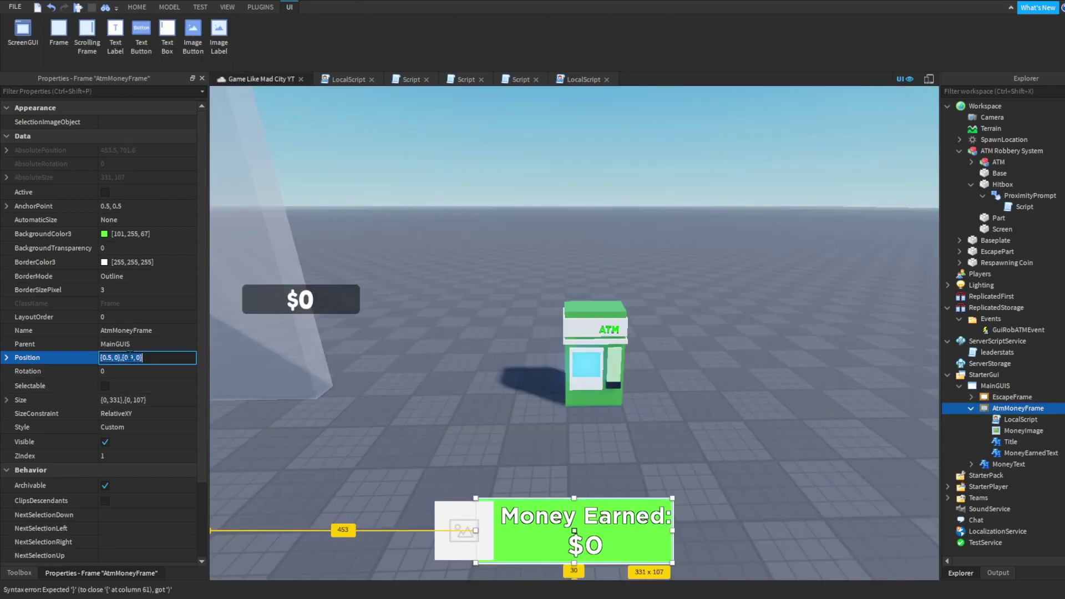
key(BackSpace)
key(BackSpace)
key(BackSpace)
text(1)
key(Return)
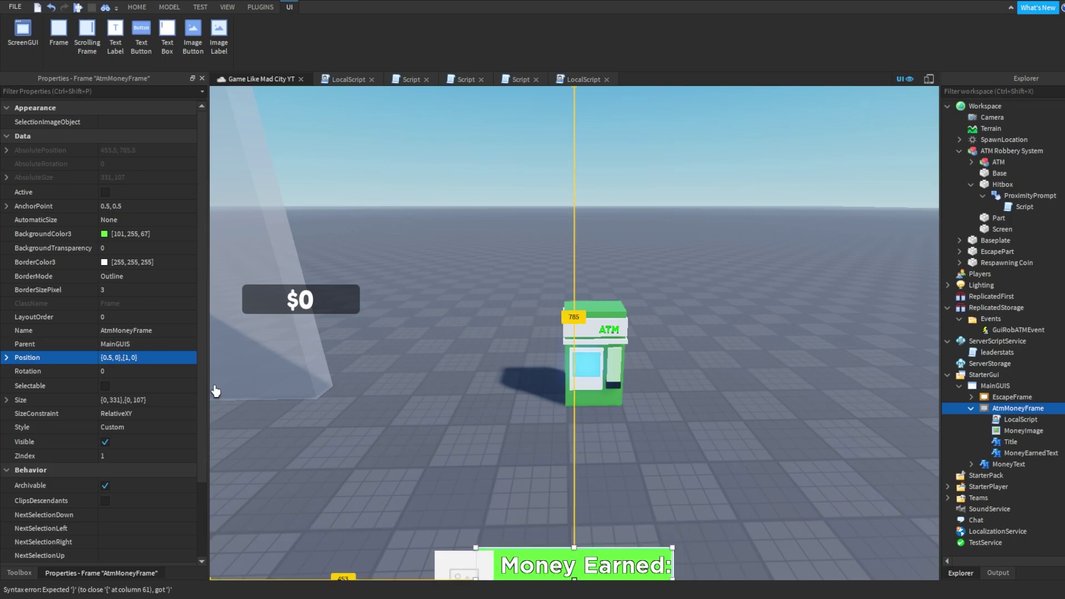
click(134, 358)
key(BackSpace)
key(BackSpace)
key(BackSpace)
text(2)
key(Return)
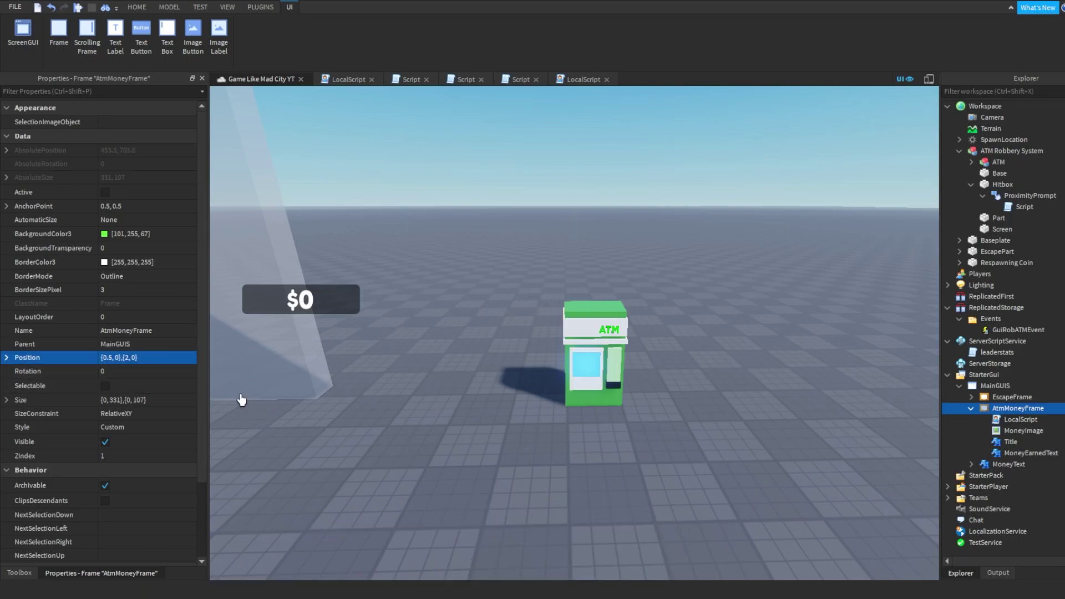
click(240, 400)
scroll(239, 400, down, 5)
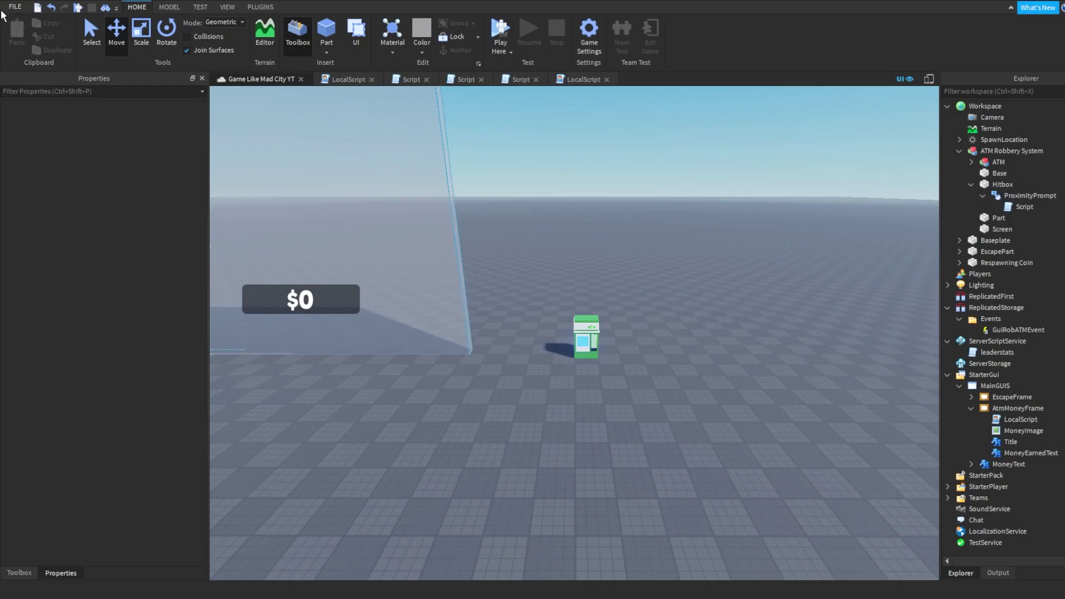
scroll(566, 212, up, 5)
Playtest the game, walking toward the ATM and checking the output log before stopping.
key(F5)
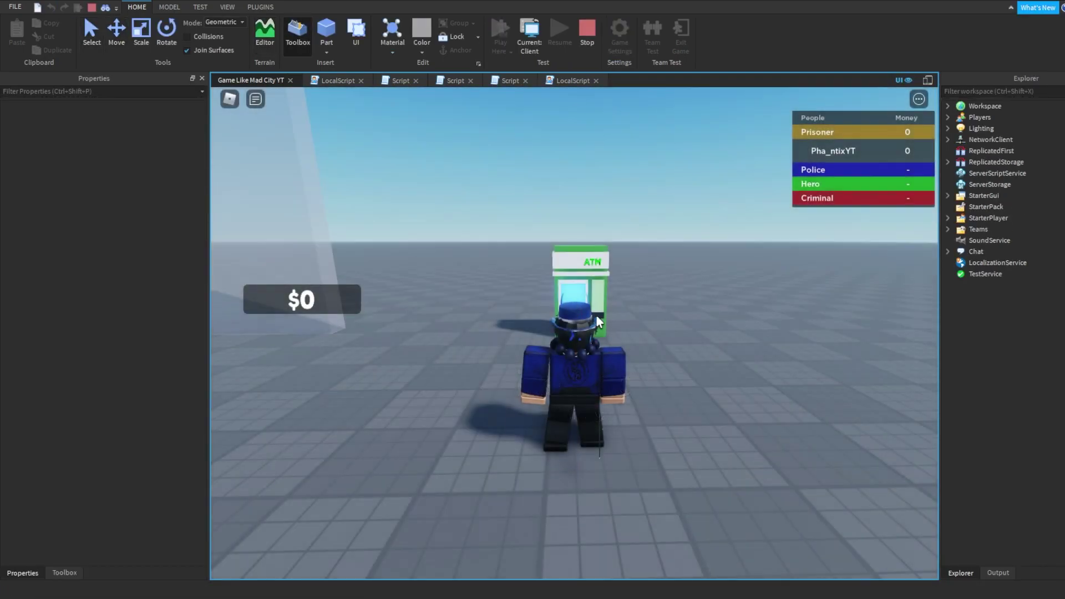
key(w)
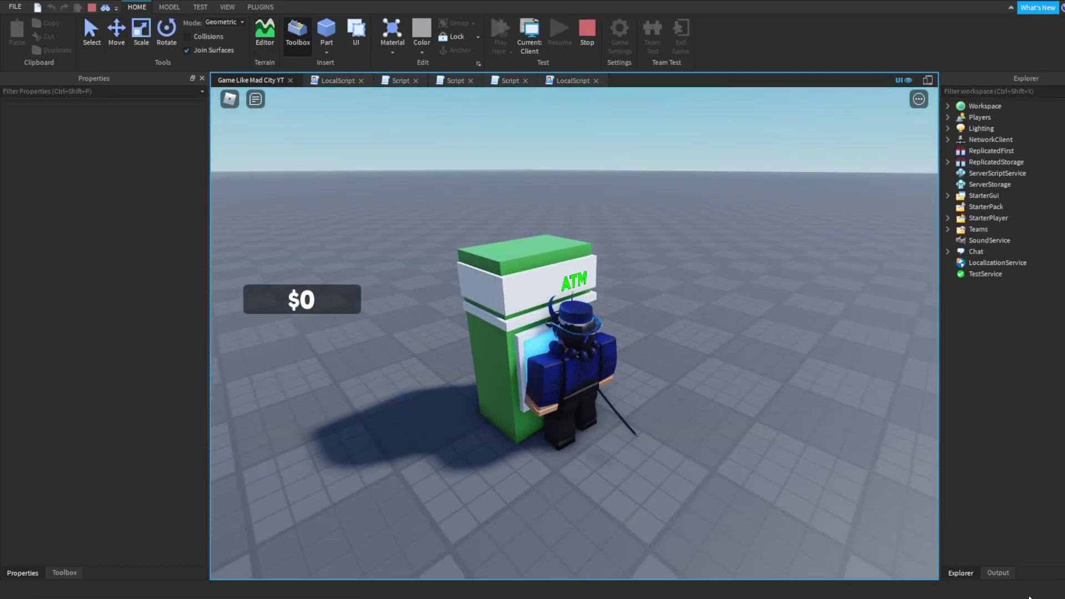
click(998, 573)
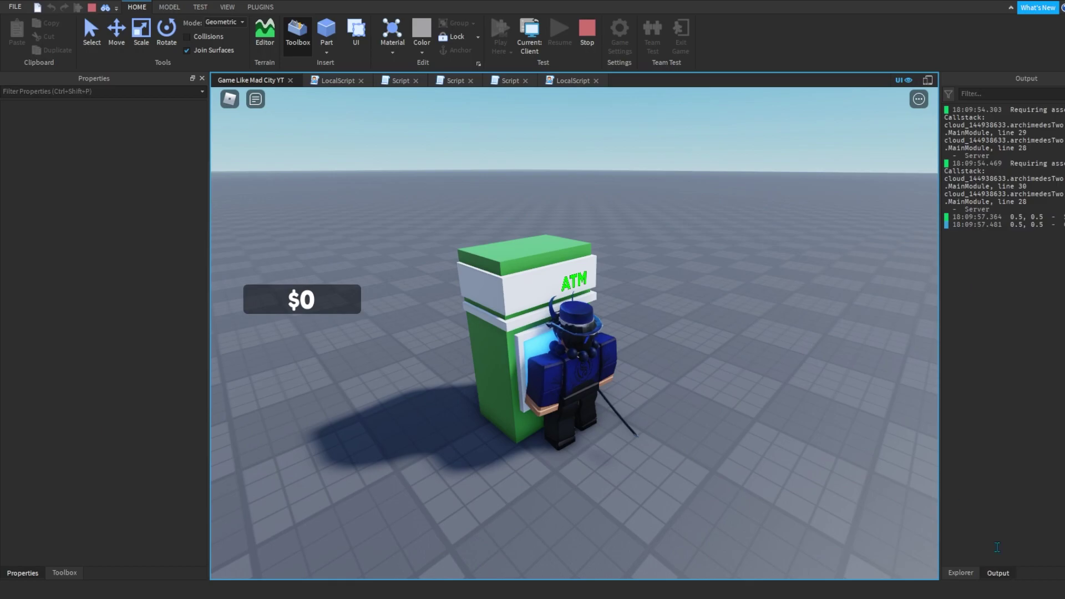
click(963, 572)
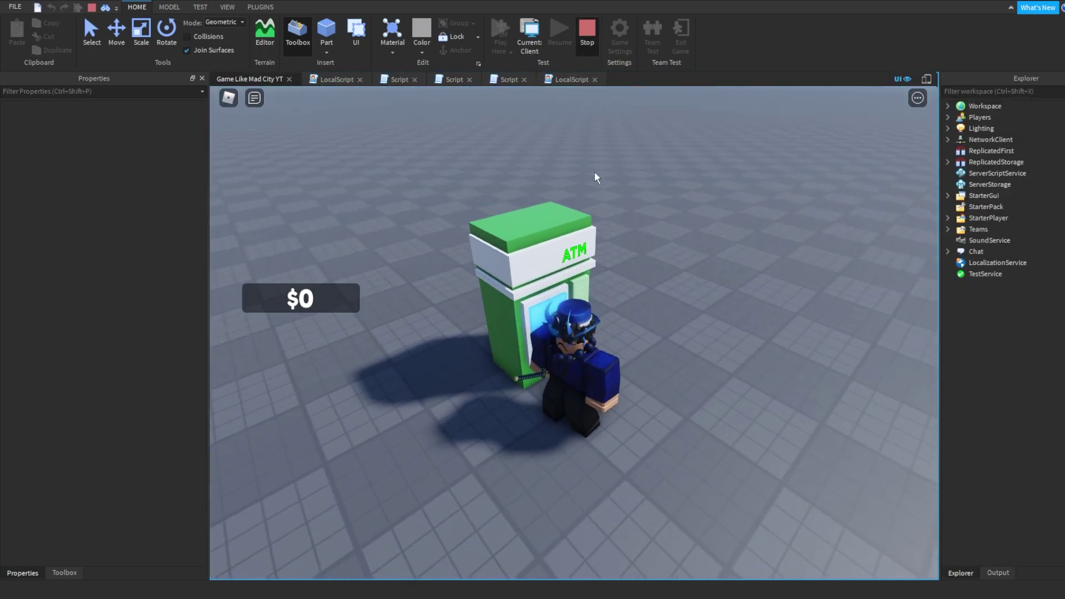
Move the ATM's Hitbox part outward along the Z axis.
key(shift+F5)
click(593, 227)
click(1003, 184)
mouse_move(499, 167)
right_down()
mouse_move(356, 116)
mouse_move(710, 245)
right_up()
key(ctrl+2)
drag(709, 246, 866, 254)
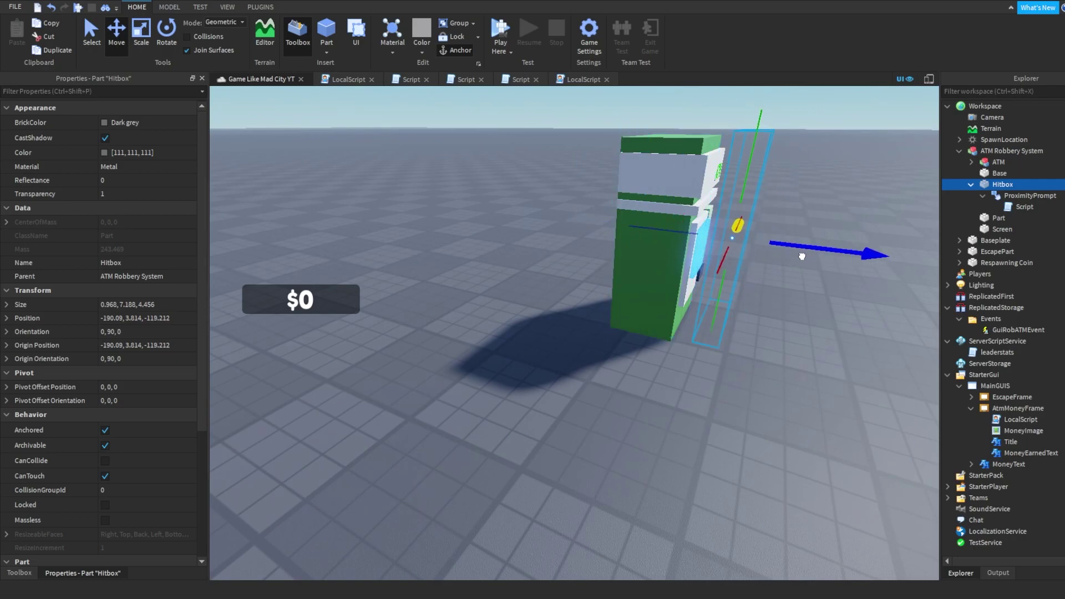
mouse_move(866, 254)
right_down()
mouse_move(807, 285)
mouse_move(756, 279)
right_up()
Playtest robbing the ATM with E, confirming Money reaches $950 and the Money Earned panel appears.
key(F5)
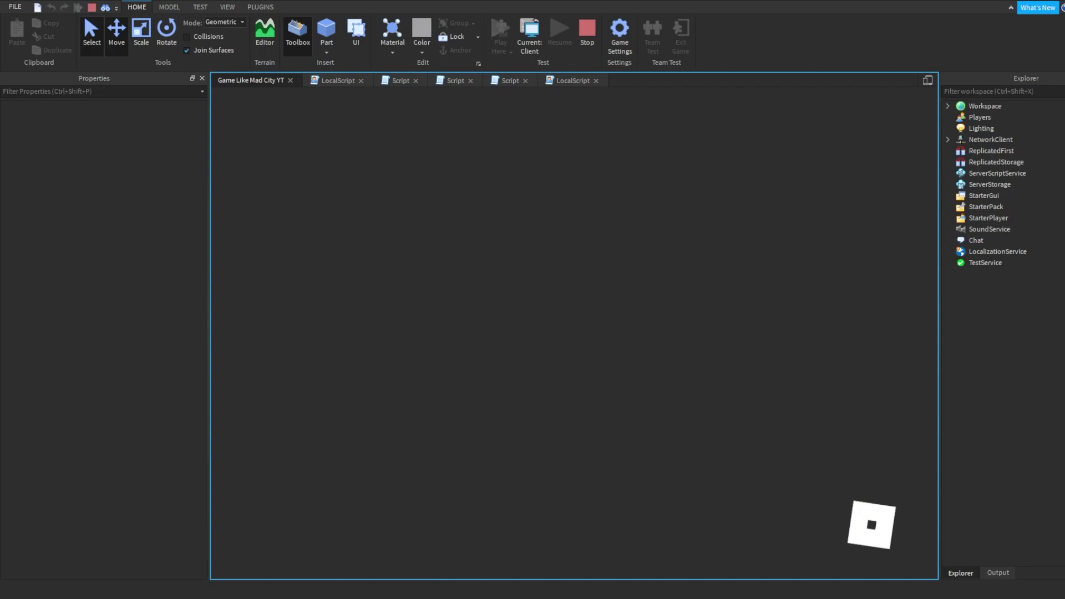
key(w)
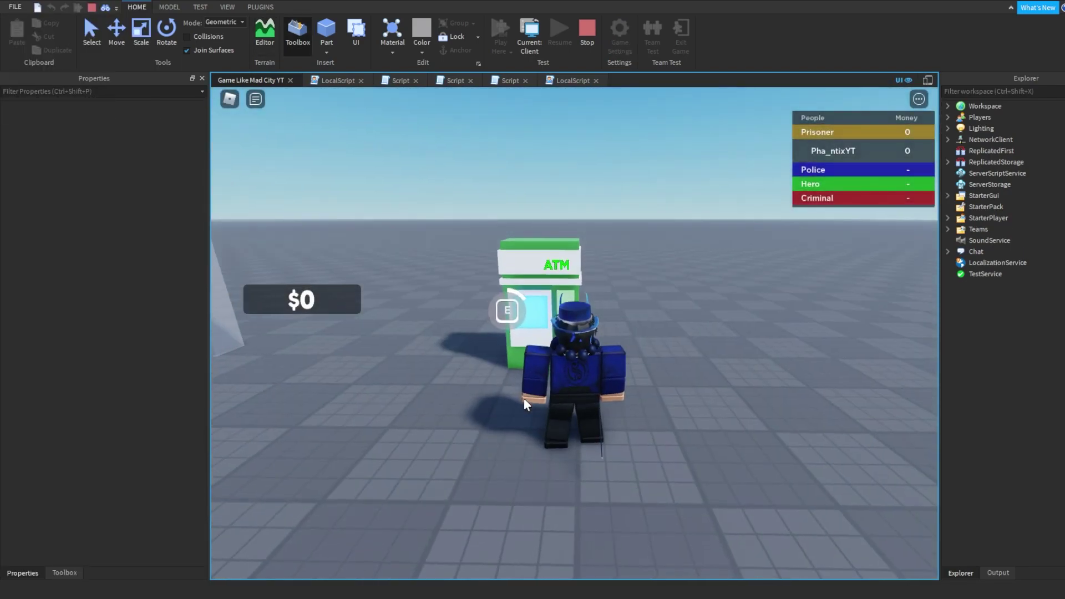
key(a)
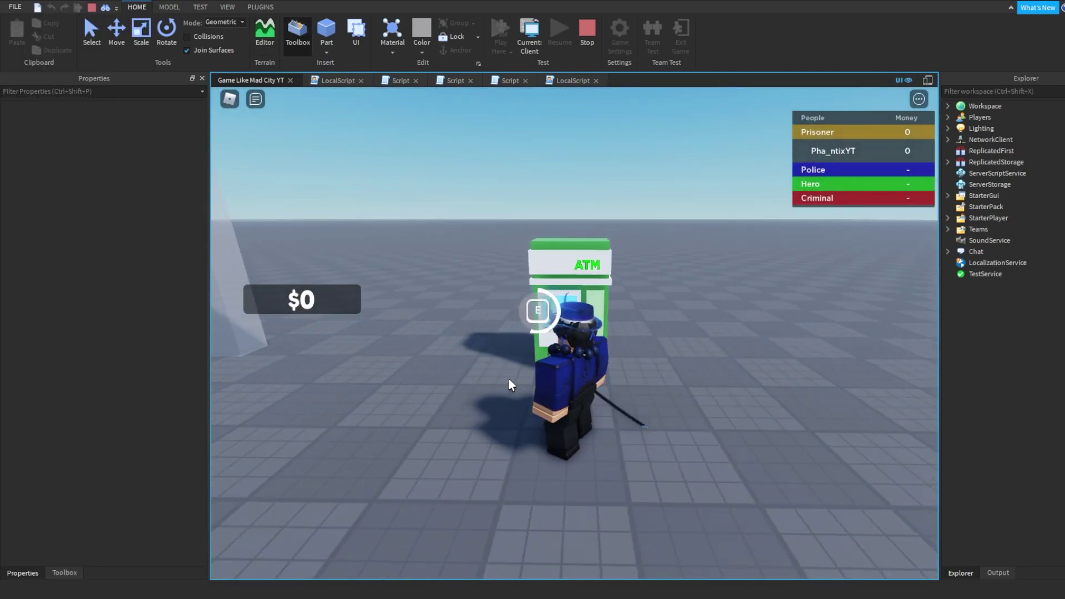
key(e)
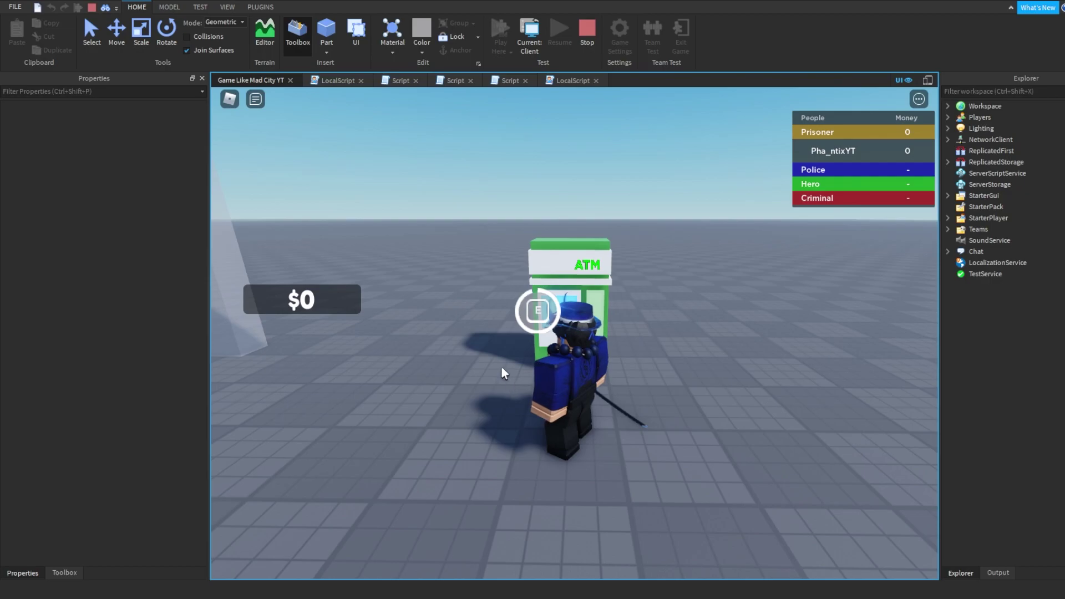
key(s)
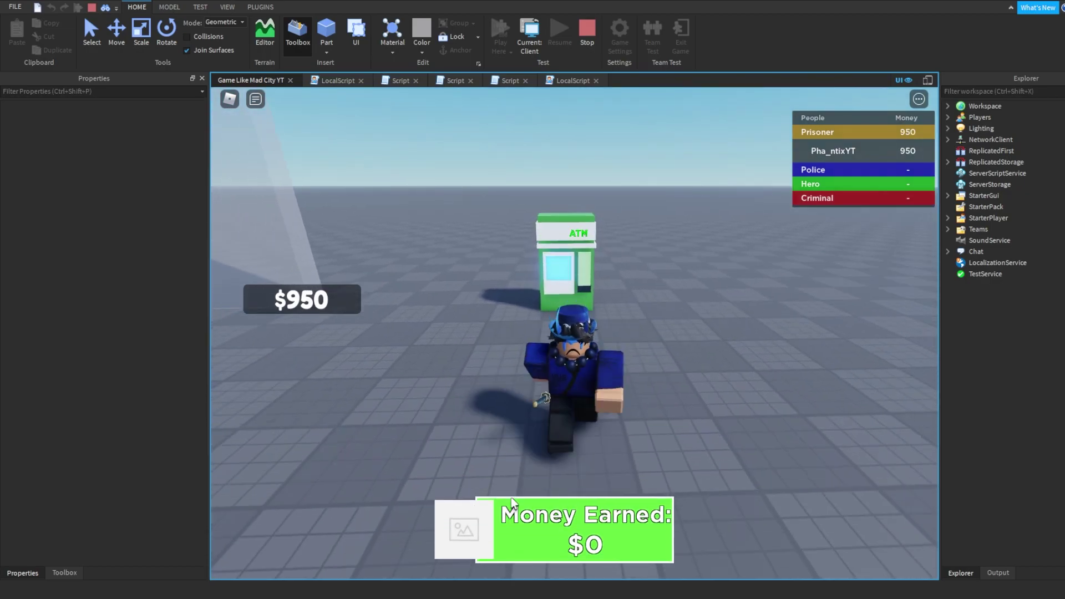
key(w)
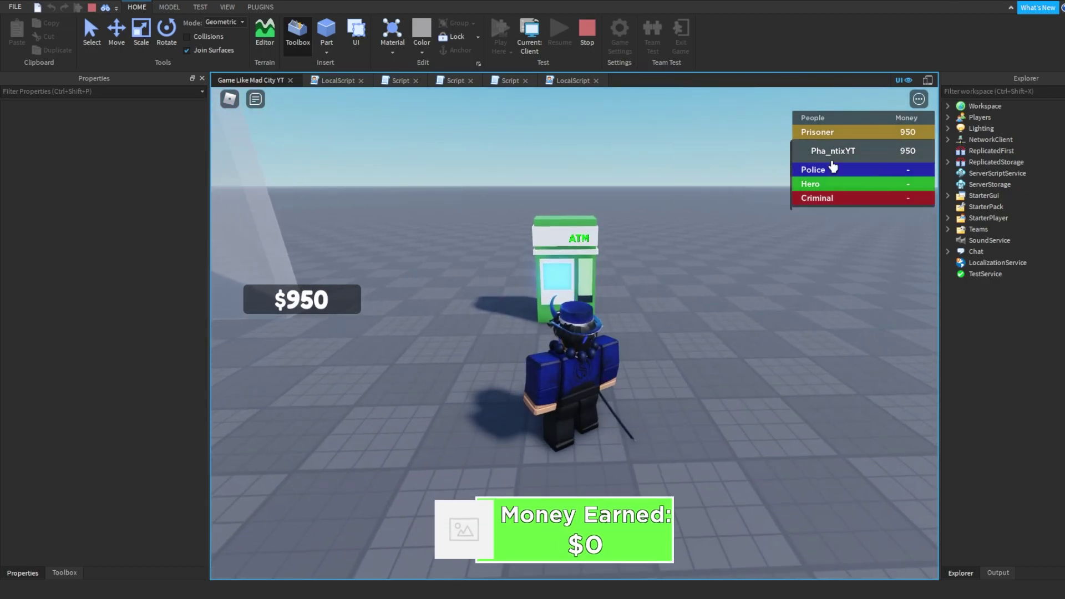
key(s)
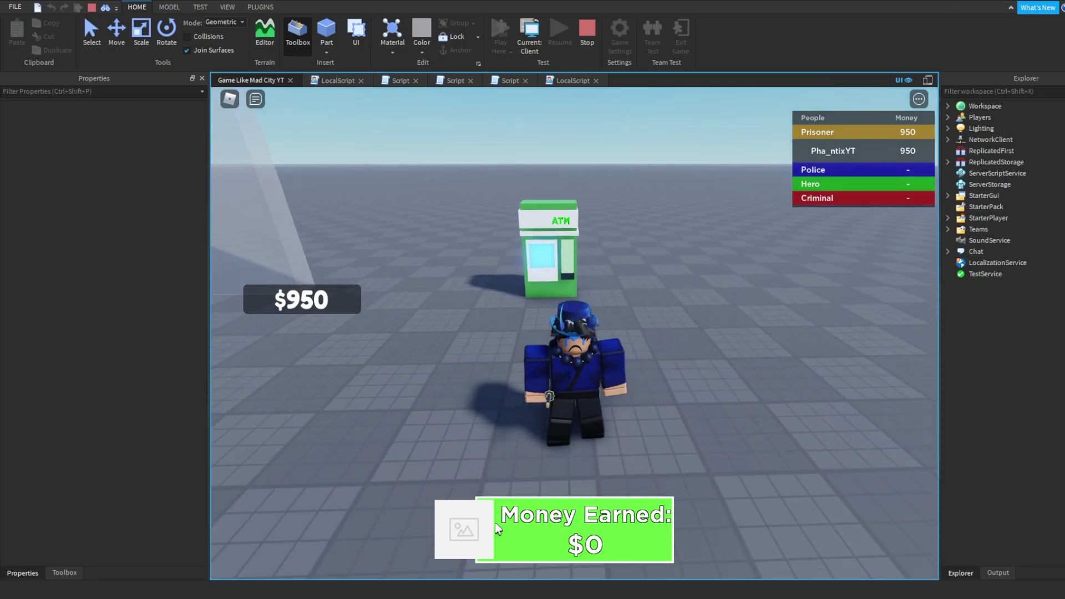
right_drag(569, 529, 540, 285)
key(w)
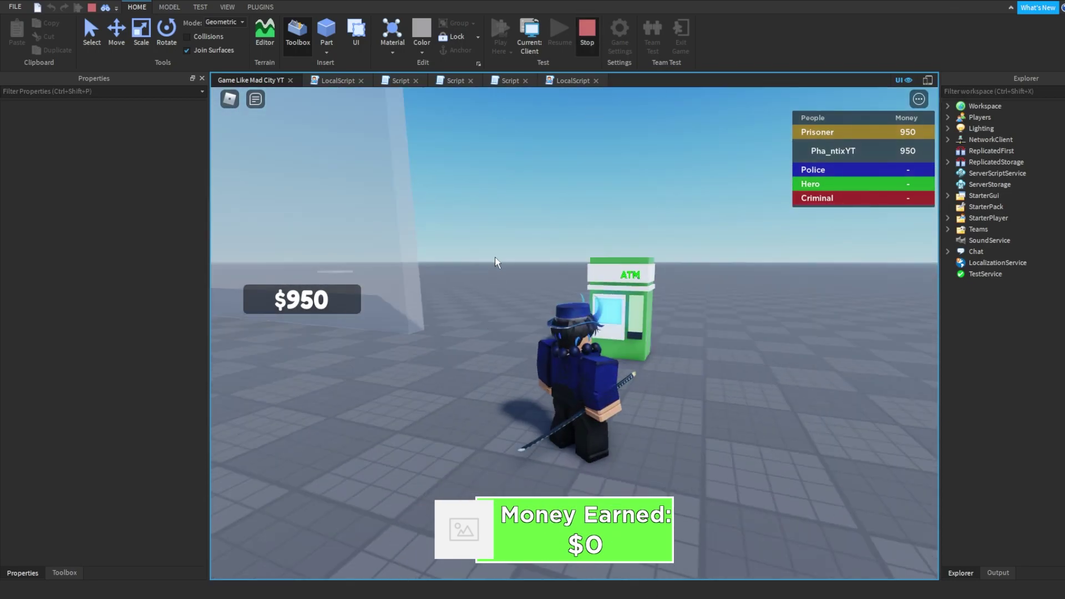
key(shift+F5)
Add wait(2) and a copied TweenPosition to UDim2.new(0.5,0,2,0) in the LocalScript, then close it.
click(571, 81)
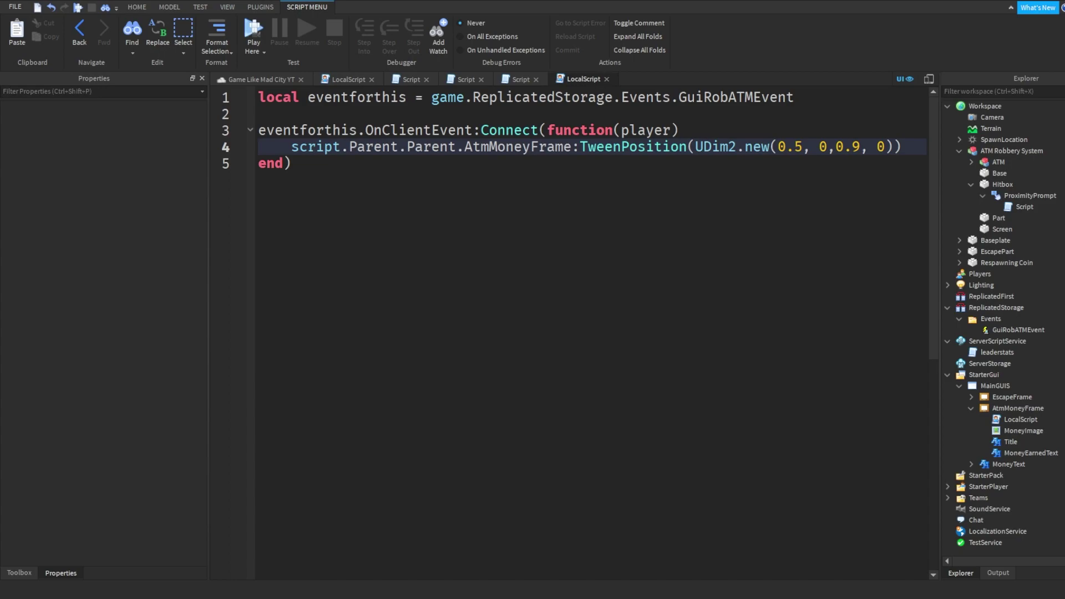
key(Return)
text(wait())
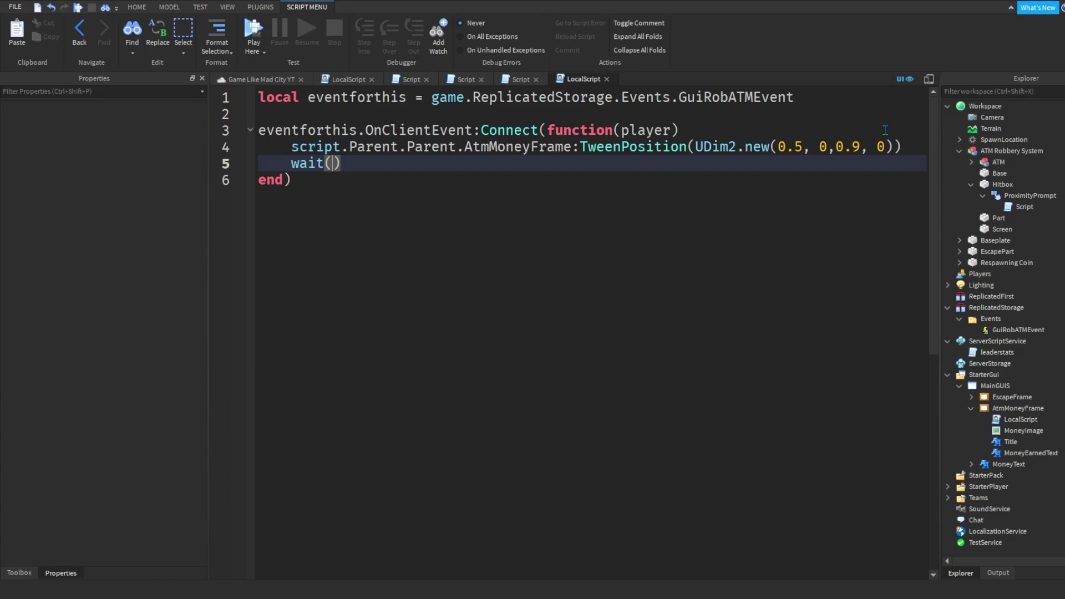
click(369, 168)
key(Return)
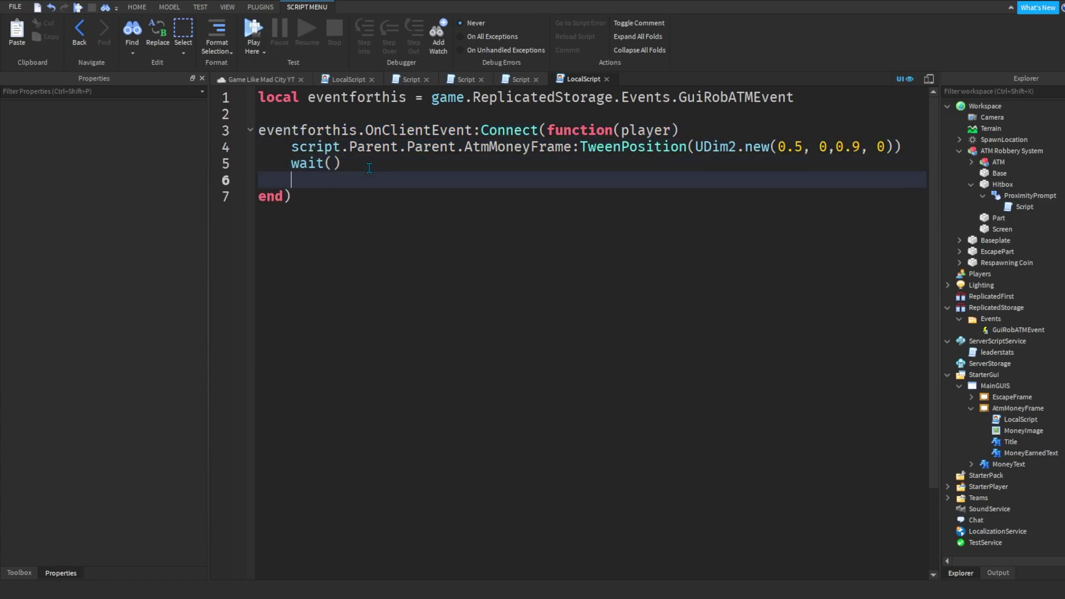
text(script.Parent.Parent.AtmMoneyFrame:TweenPosition(UDim2.new(0.5, 0,0.9, 0)))
click(866, 180)
key(BackSpace)
key(BackSpace)
key(BackSpace)
text(2)
click(337, 163)
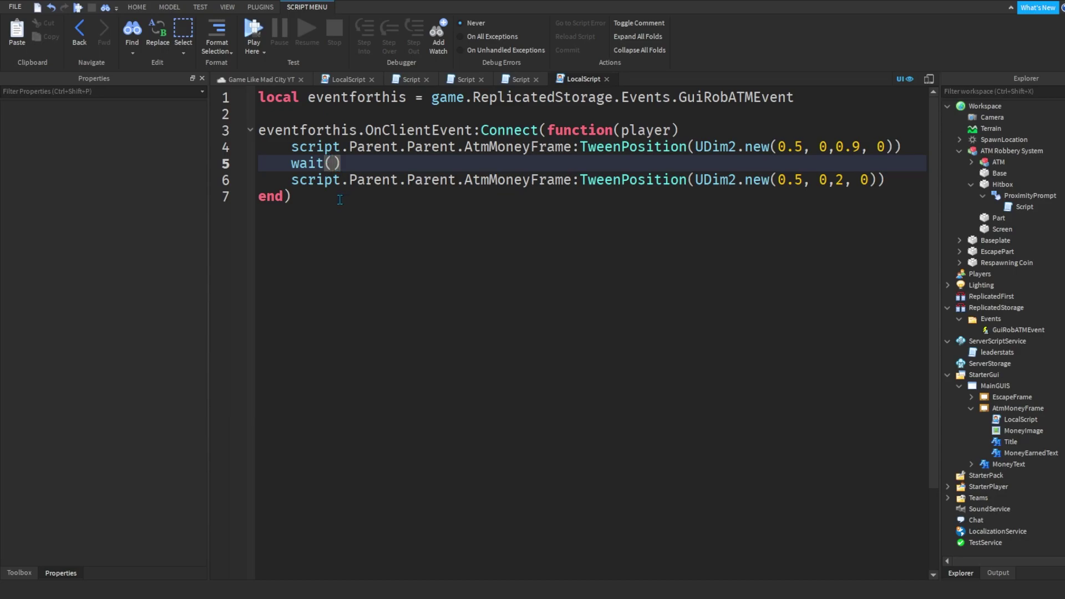
text(2)
key(Down)
key(Down)
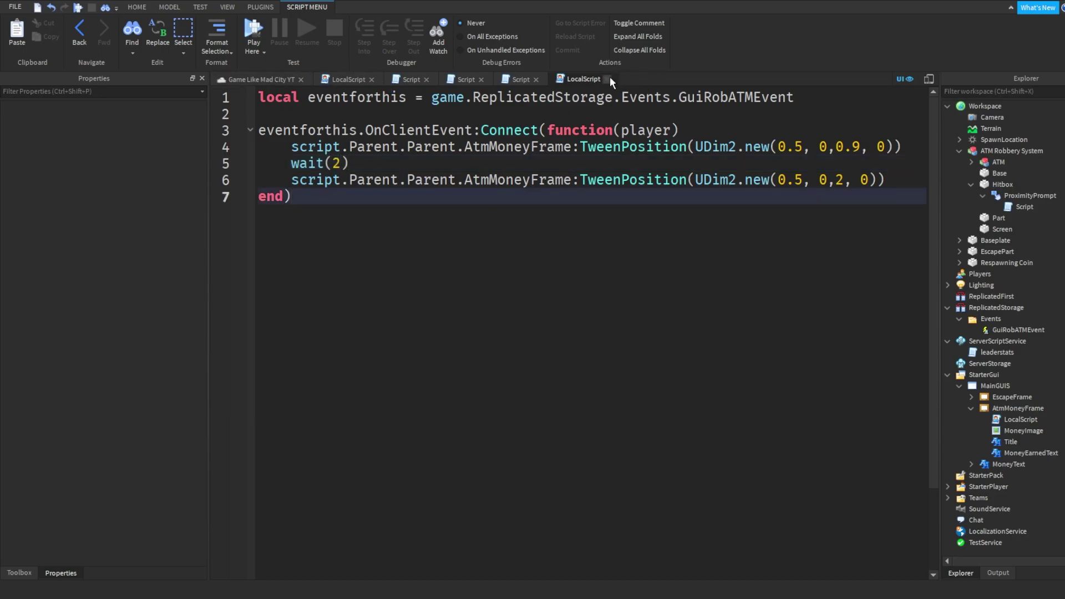
click(608, 79)
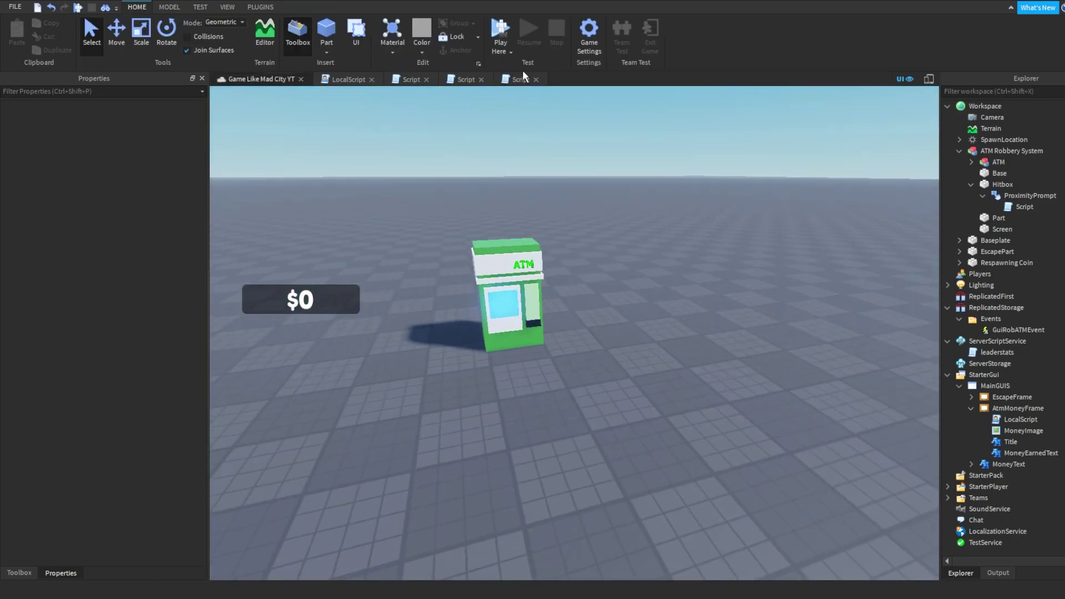
Replace math.random(500,1000) with 500 in the ProximityPrompt Script.
click(522, 77)
click(839, 132)
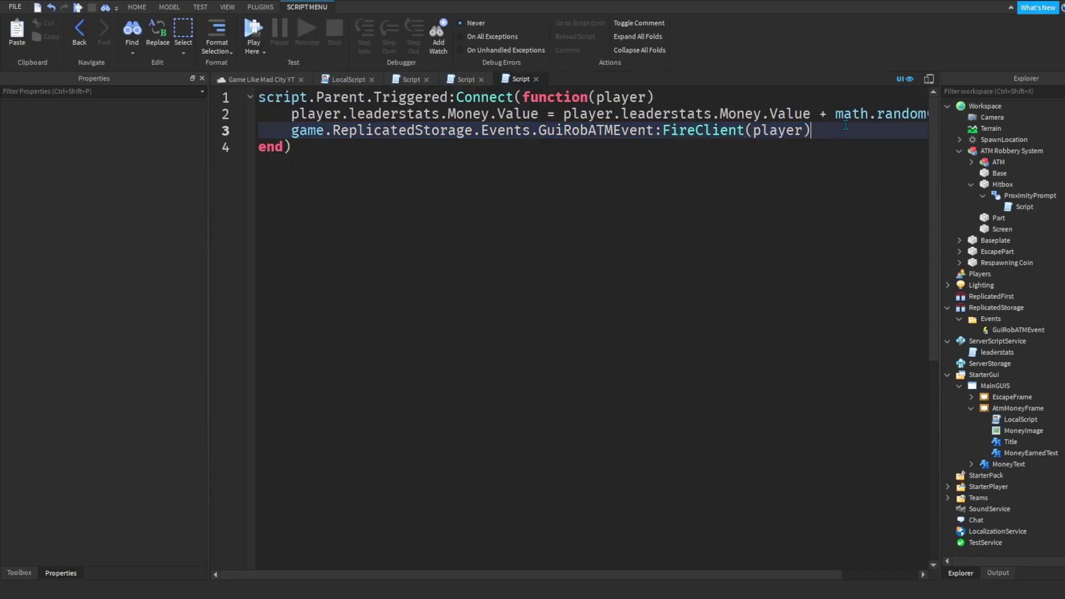
ctrl+scroll(708, 323, down, 2)
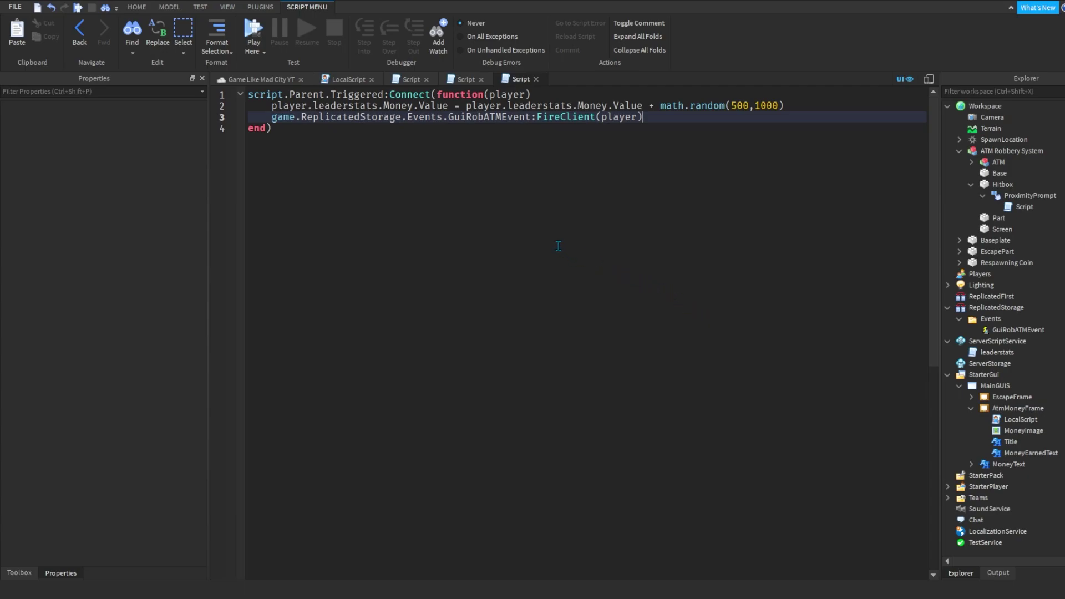
drag(785, 106, 661, 105)
text(50)
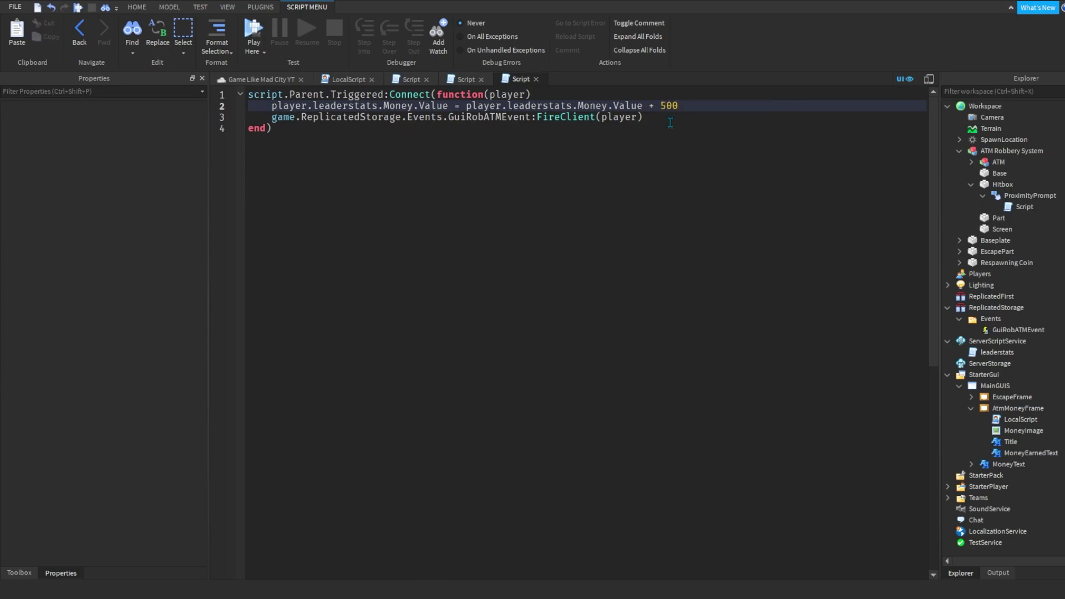
click(670, 122)
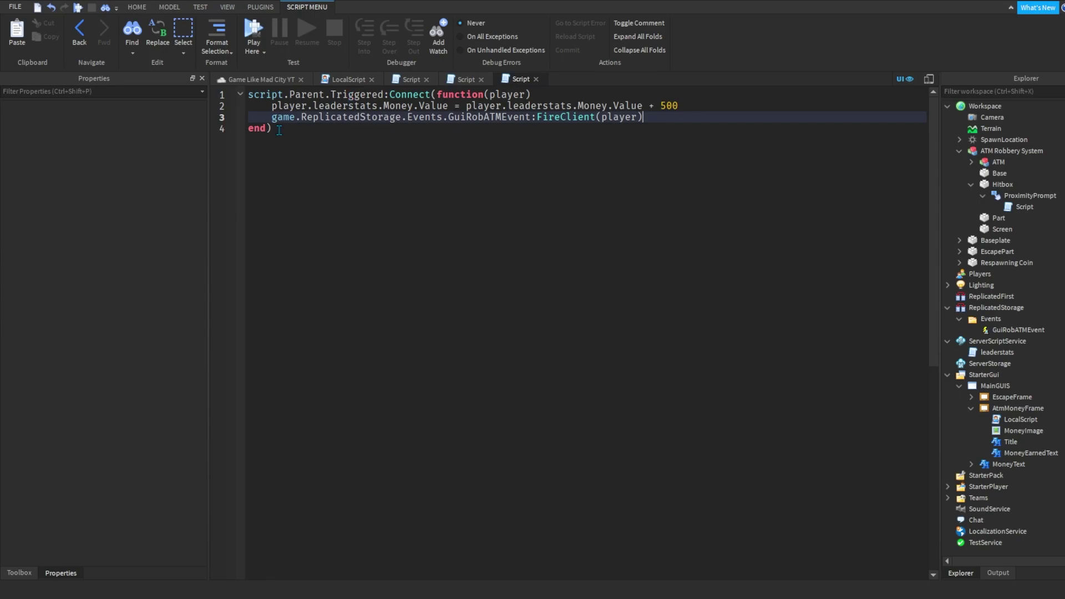
Back in the 3D view, select AtmMoneyFrame to view its properties.
click(234, 83)
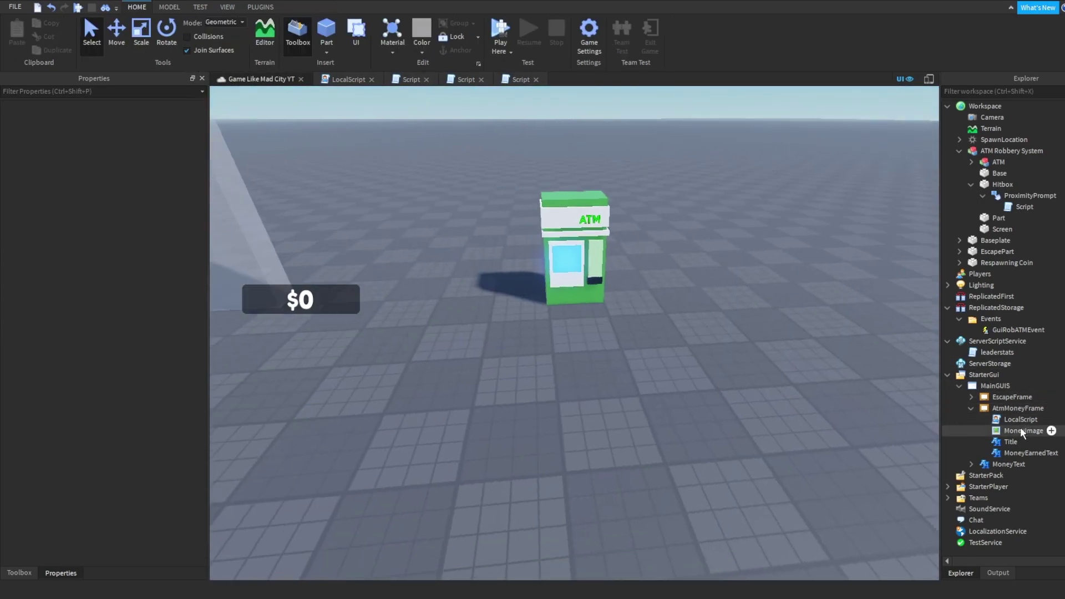
mouse_move(1017, 408)
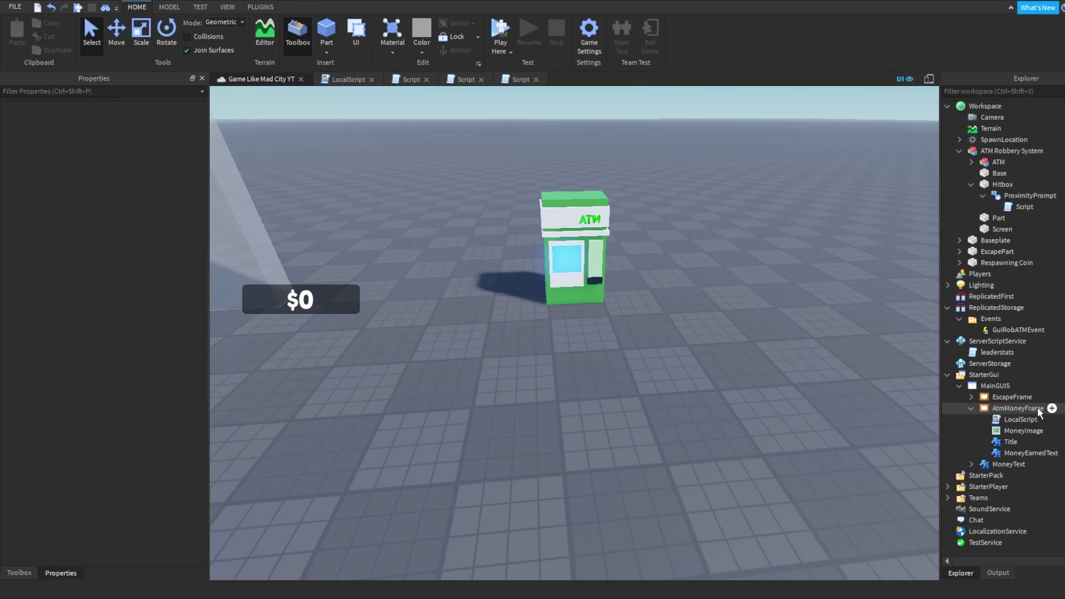
click(1007, 410)
click(834, 145)
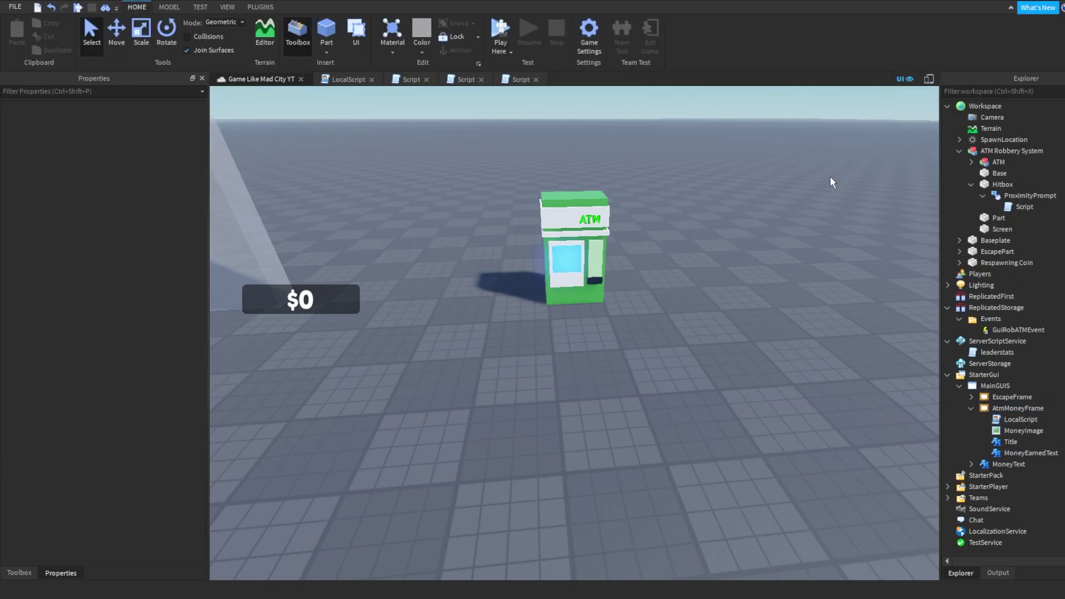
Add a LocalScript under AtmMoneyFrame and begin an if on game.Workspace["ATM Robbery System"].
click(1040, 408)
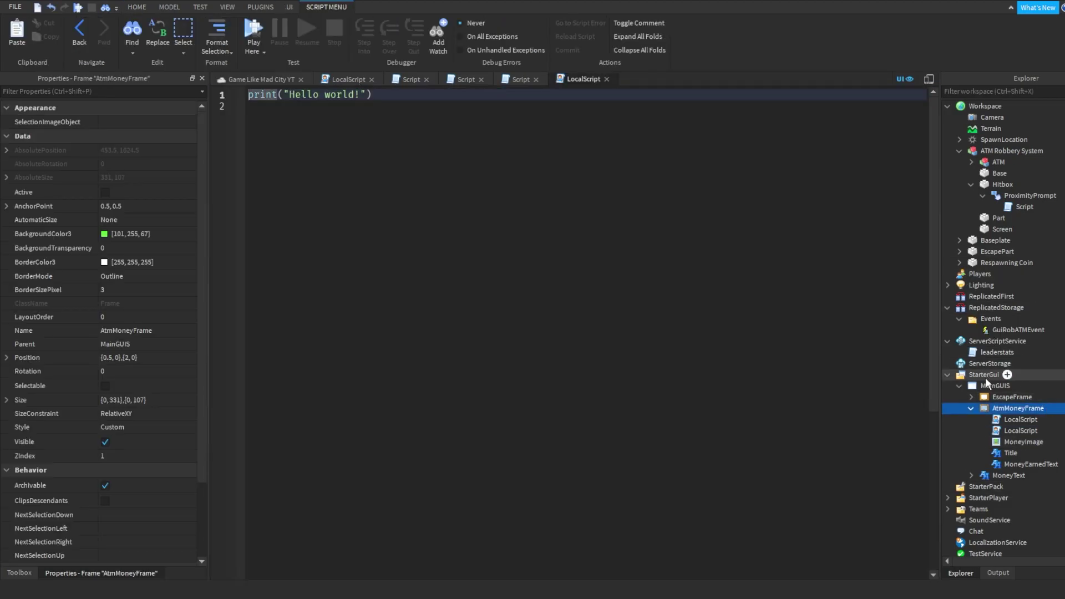
click(1020, 431)
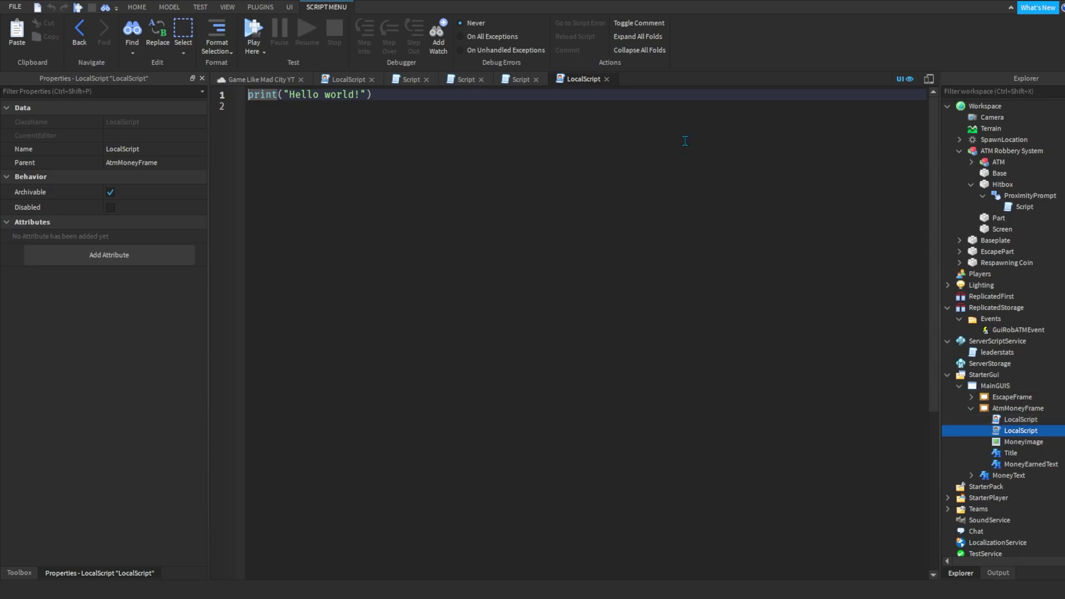
key(ctrl+a)
ctrl+scroll(639, 267, up, 3)
text(if s)
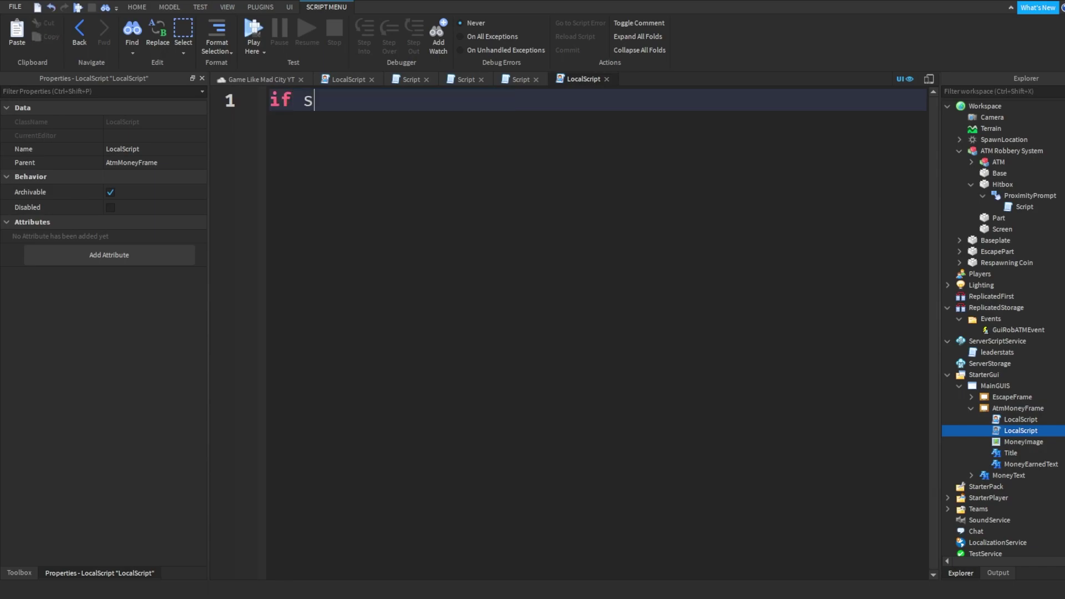
text(cript.p)
key(BackSpace)
key(BackSpace)
key(BackSpace)
key(BackSpace)
key(BackSpace)
key(BackSpace)
key(BackSpace)
key(BackSpace)
text(game.wo)
key(Tab)
text(.)
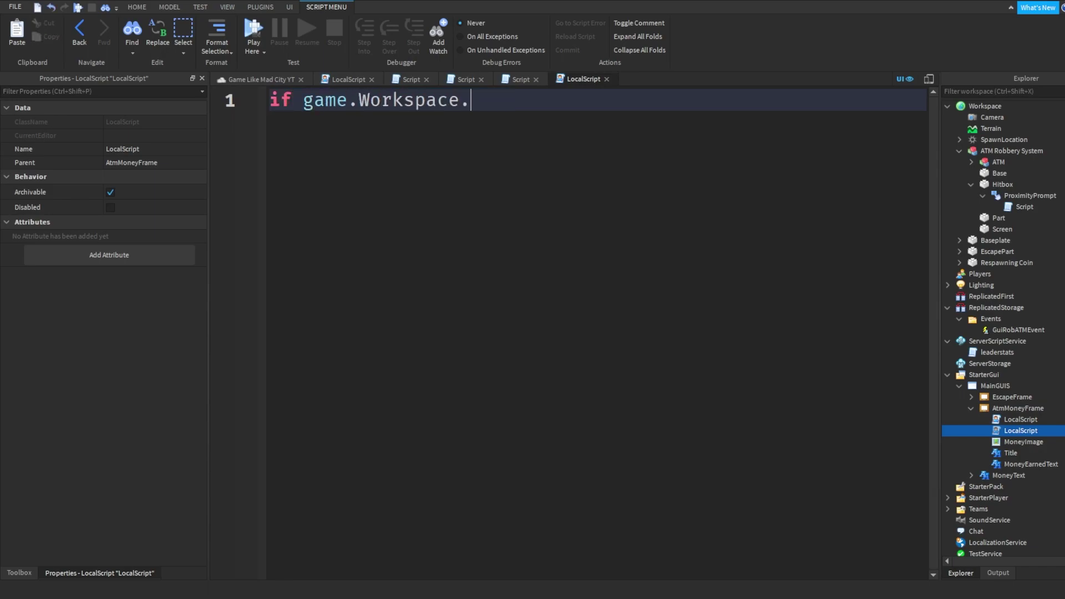
text(at)
key(BackSpace)
text(tmr)
key(Tab)
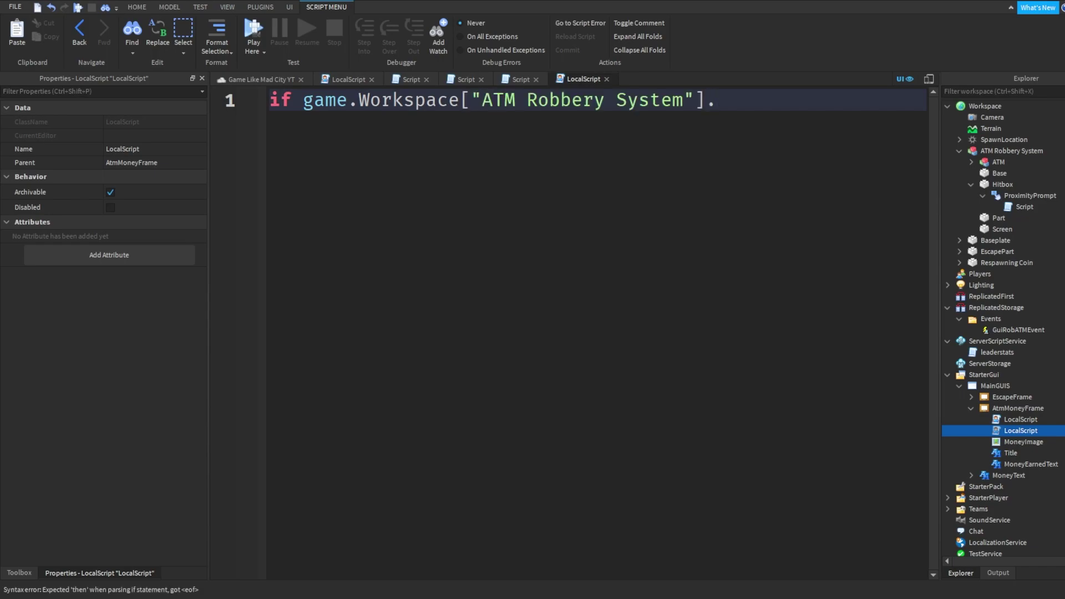
text(Tr)
Extend the condition to Hitbox.ProximityPrompt, checking the prompt object in Explorer.
key(BackSpace)
key(BackSpace)
text(Hitbo)
key(BackSpace)
text(ox.P)
key(BackSpace)
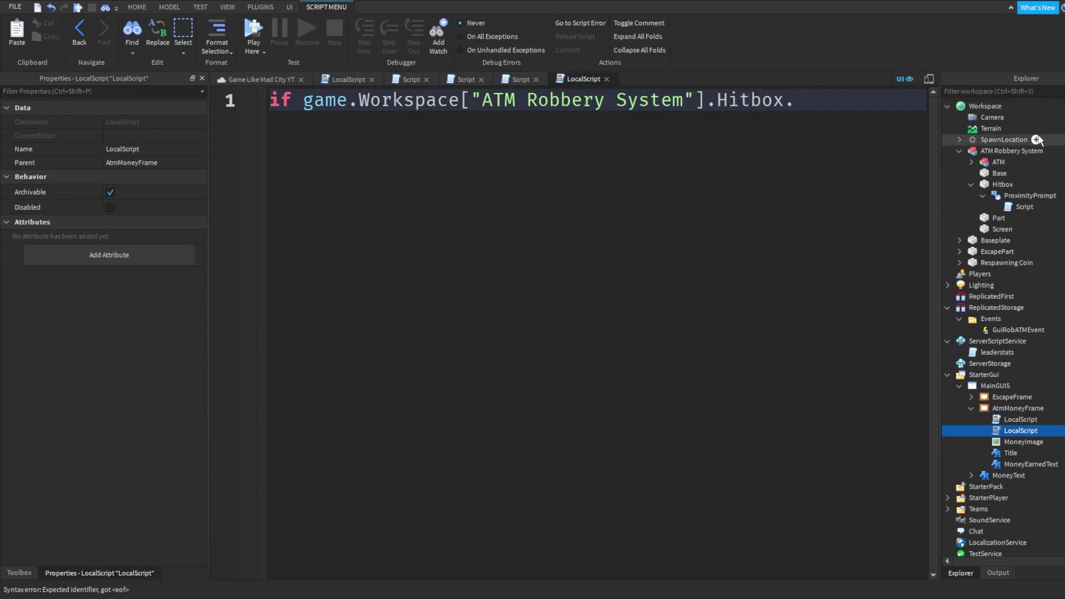
click(1026, 197)
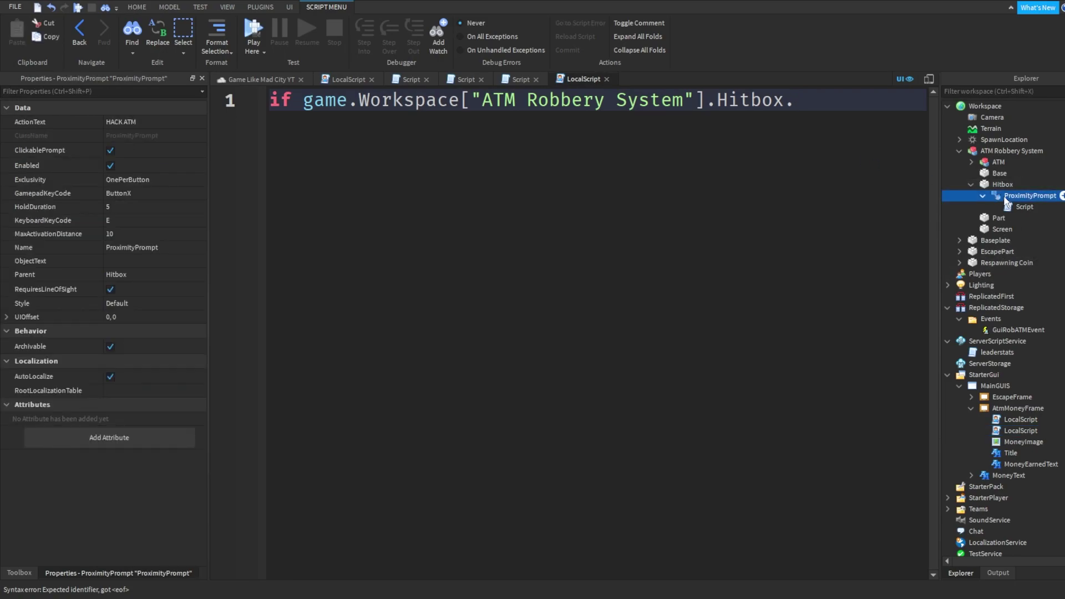
click(818, 100)
text(ProximityPrompt)
Select and delete the entire condition line.
key(Home)
text(if)
ctrl+scroll(707, 183, down, 2)
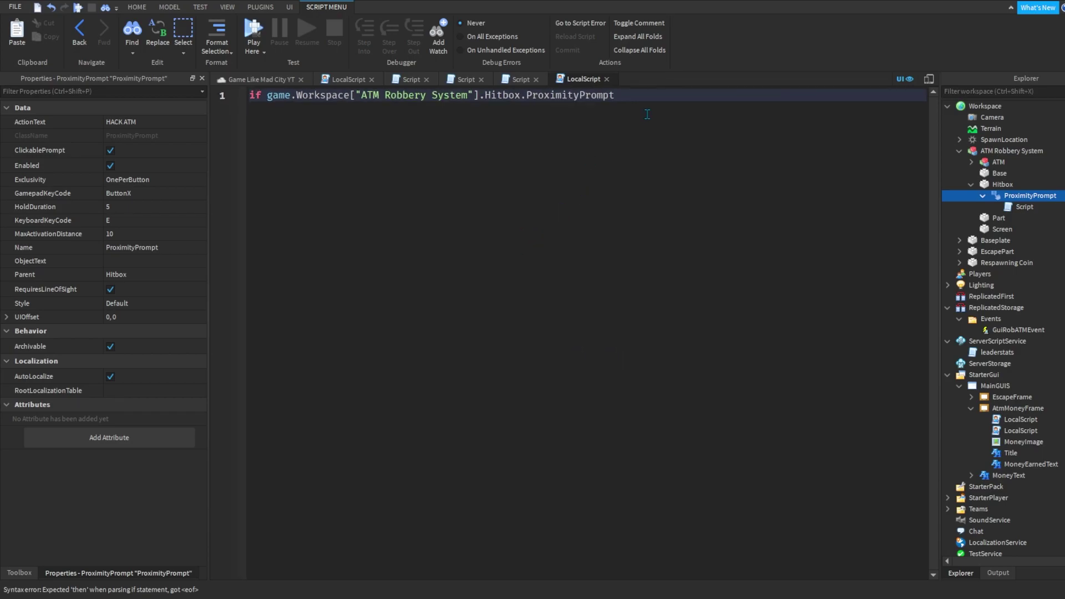
key(ctrl+a)
key(BackSpace)
text(d)
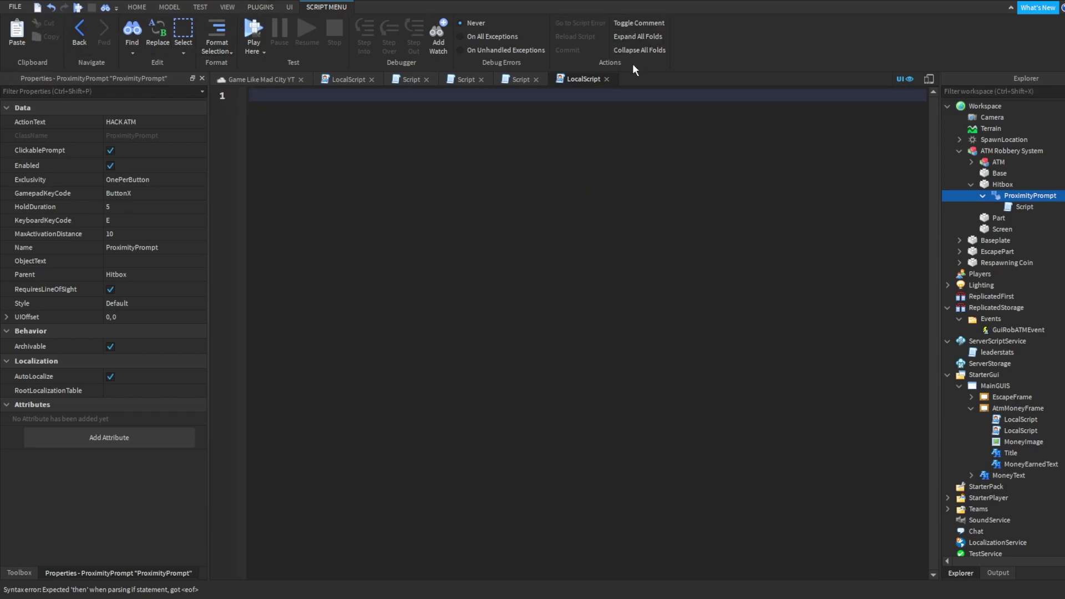
Delete the unused second LocalScript and open the remaining one.
click(606, 79)
click(1011, 430)
key(Delete)
double_click(1021, 419)
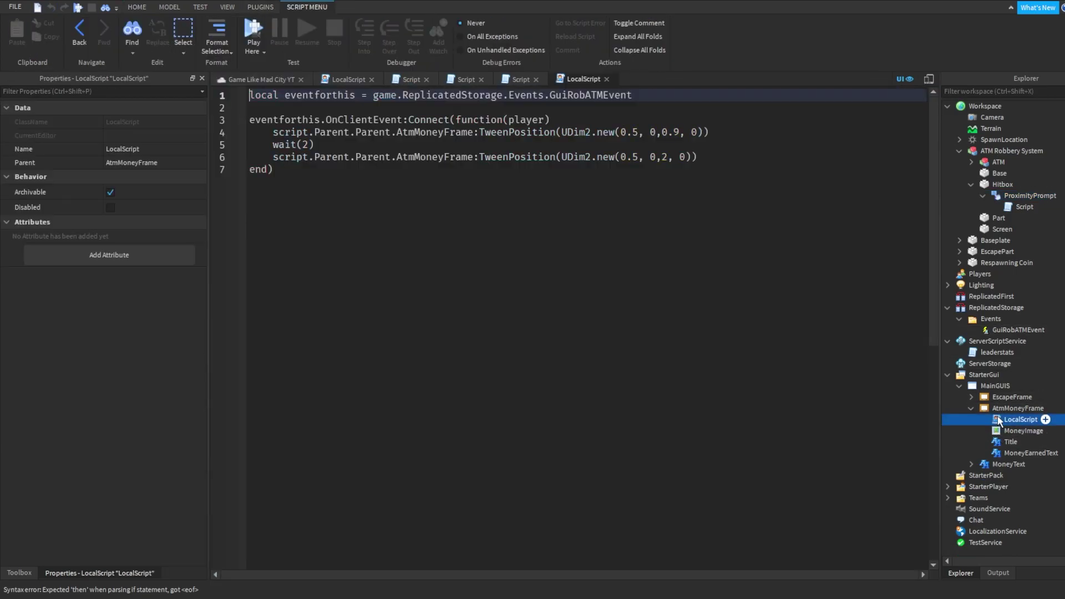
Add MoneyEarnedText.Text = "$500" after the tween-in line.
click(722, 131)
key(Return)
text(script.Parent.Parent.moneyt)
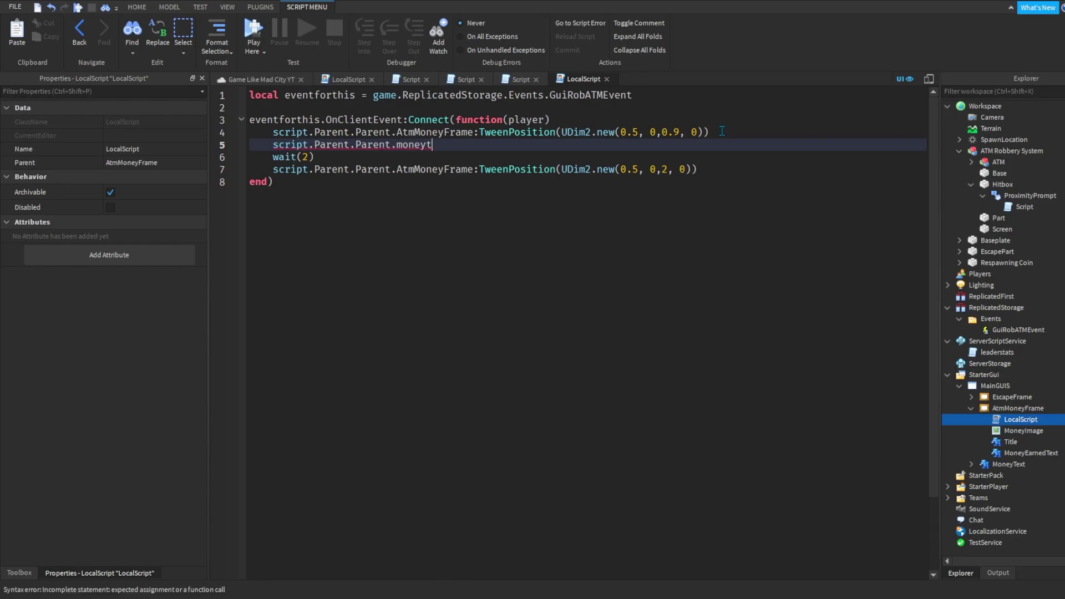
key(BackSpace)
key(BackSpace)
key(BackSpace)
key(BackSpace)
key(BackSpace)
key(BackSpace)
key(BackSpace)
key(BackSpace)
key(BackSpace)
key(BackSpace)
text(money)
key(Tab)
text(.)
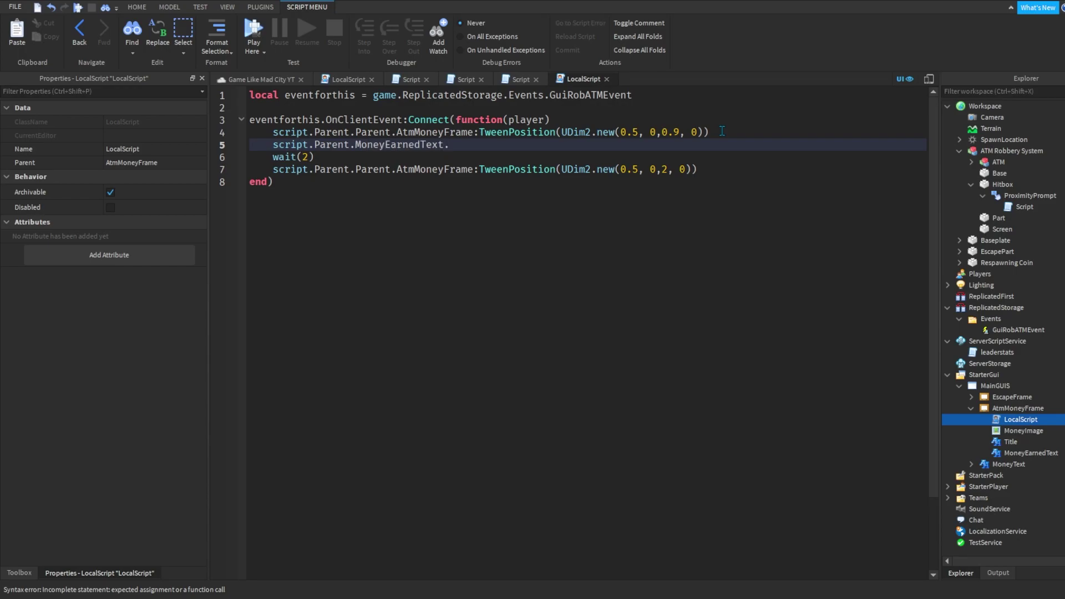
text(Text =)
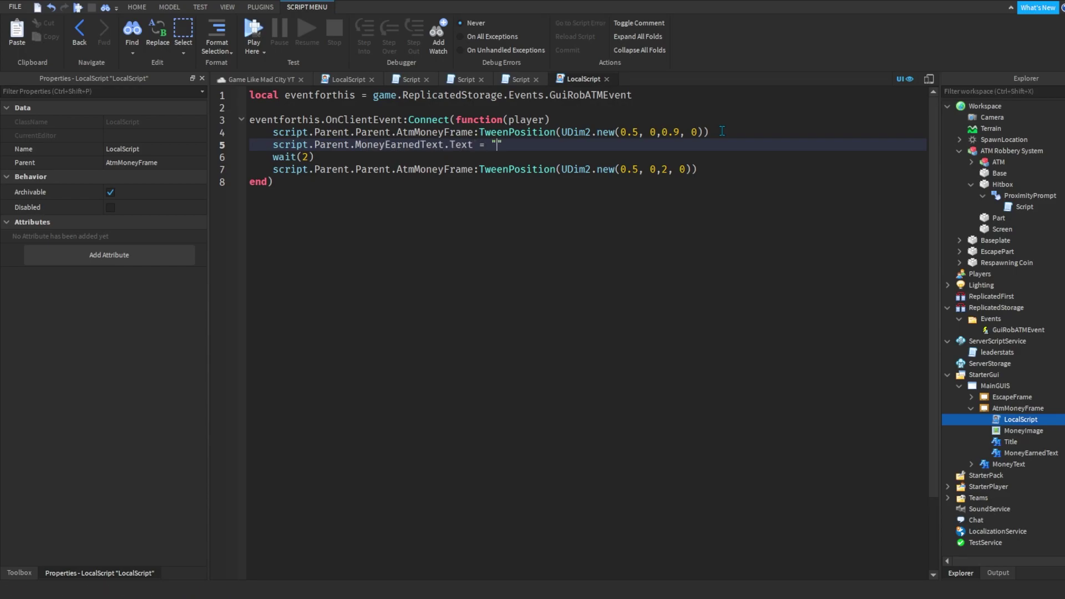
text($50)
key(BackSpace)
key(BackSpace)
text(500)
Duplicate the text line below wait(2) with an empty string "".
drag(570, 149, 271, 146)
key(ctrl+c)
click(329, 155)
click(1031, 453)
scroll(142, 467, down, 5)
click(113, 442)
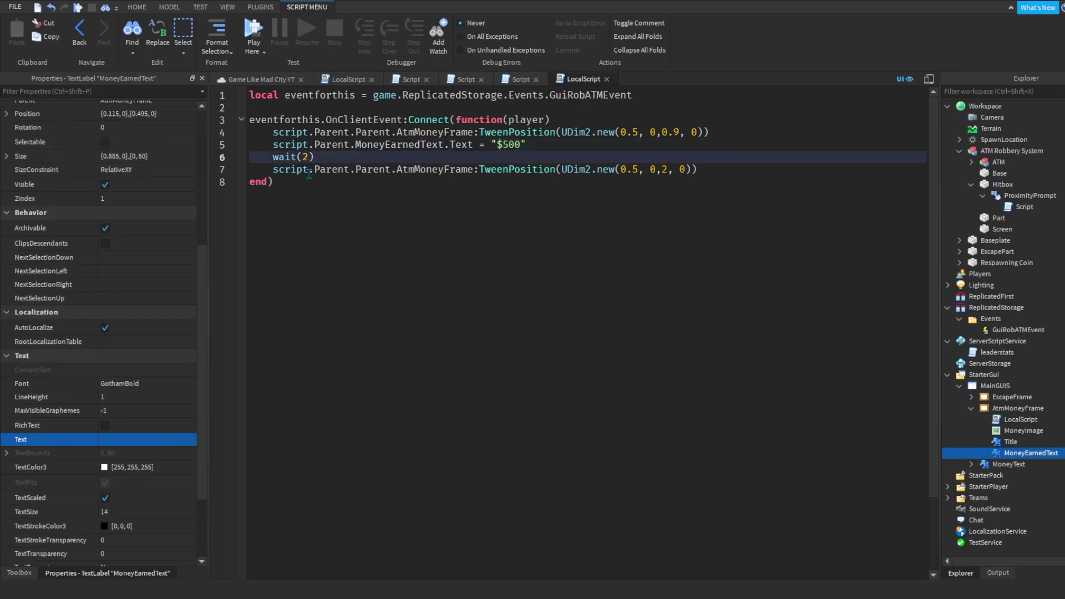
key(Return)
key(ctrl+v)
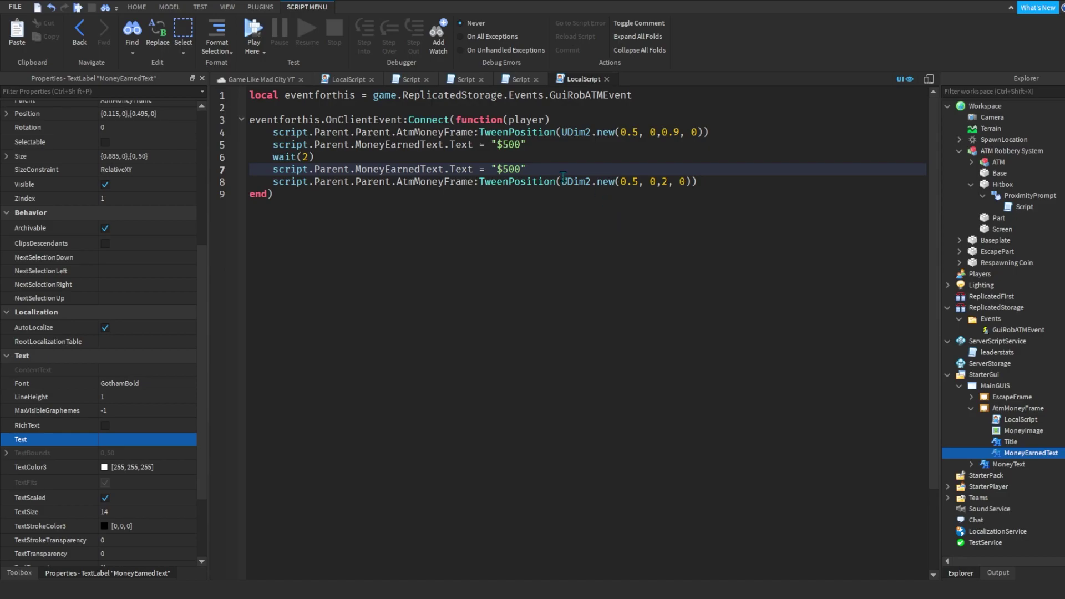
key(shift+Left)
key(shift+Left)
key(shift+Left)
key(shift+Left)
key(shift+Left)
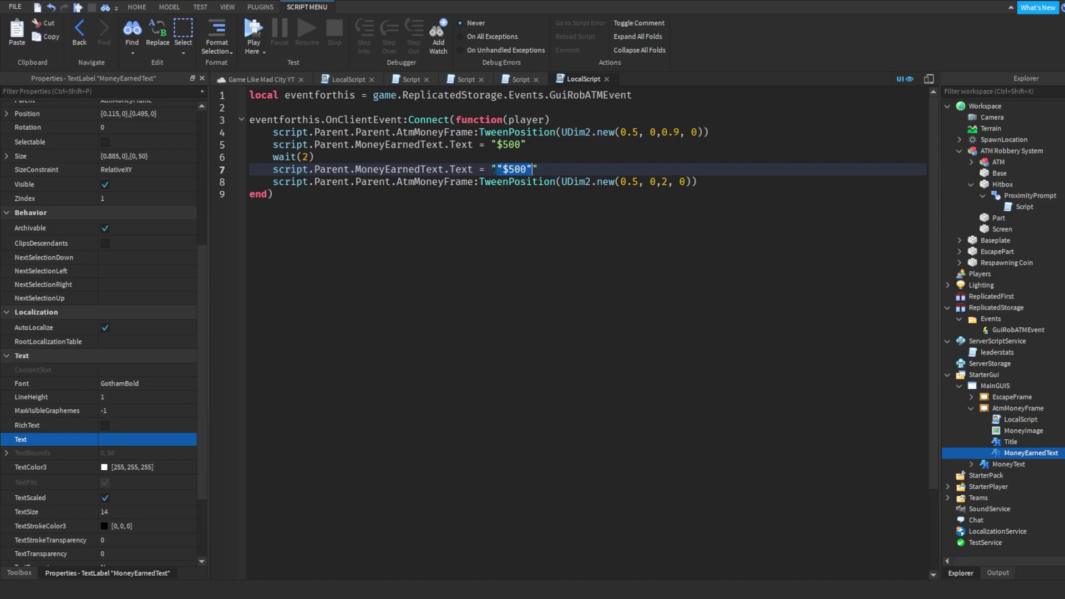
key(BackSpace)
text(")
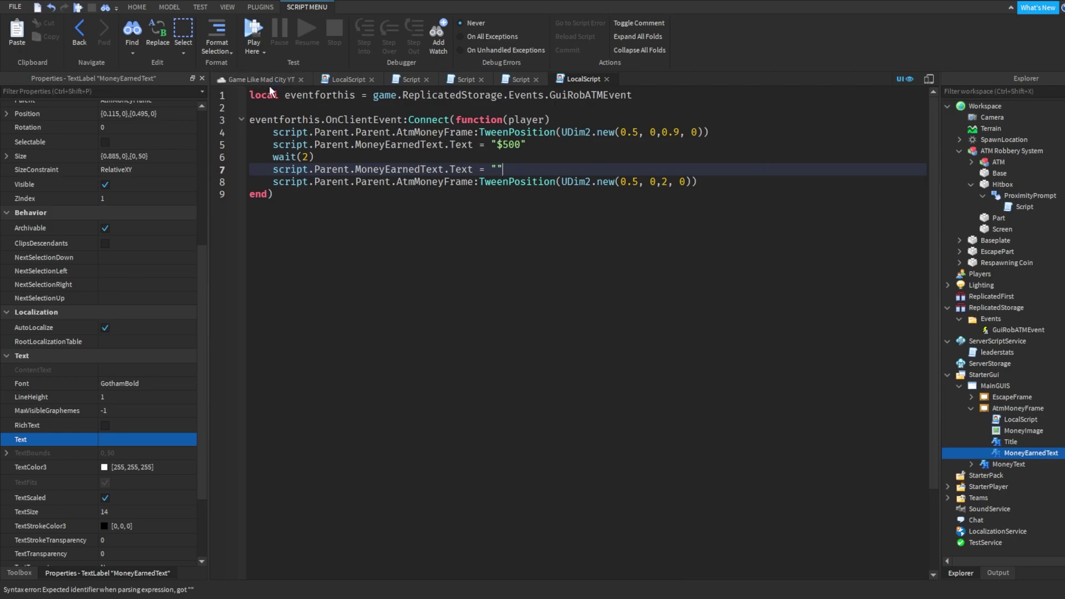
click(260, 79)
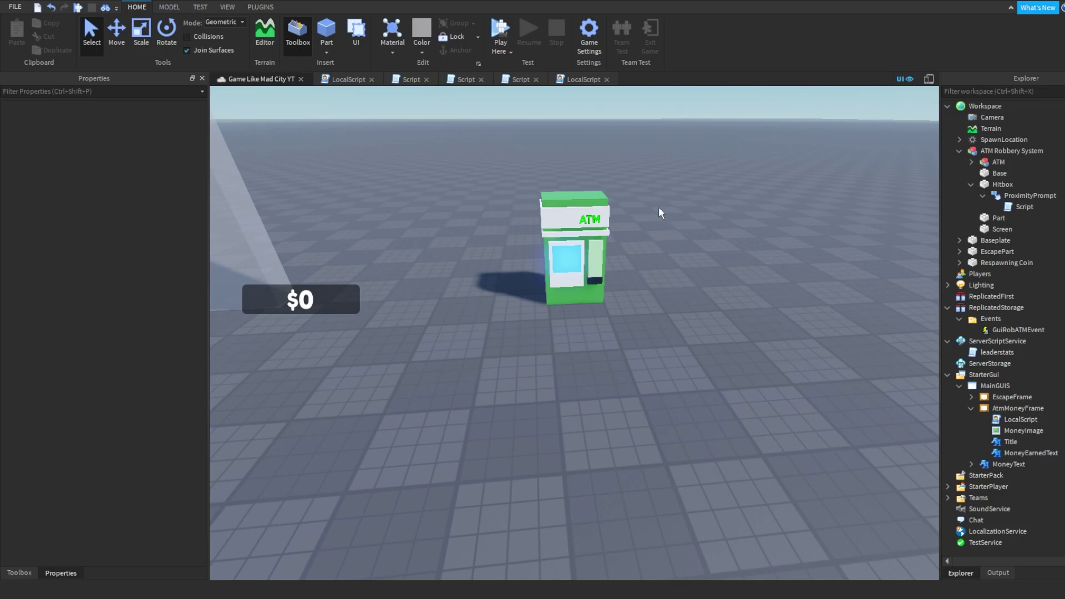
Add a blank line after the FireClient call in the ATM server script.
click(582, 79)
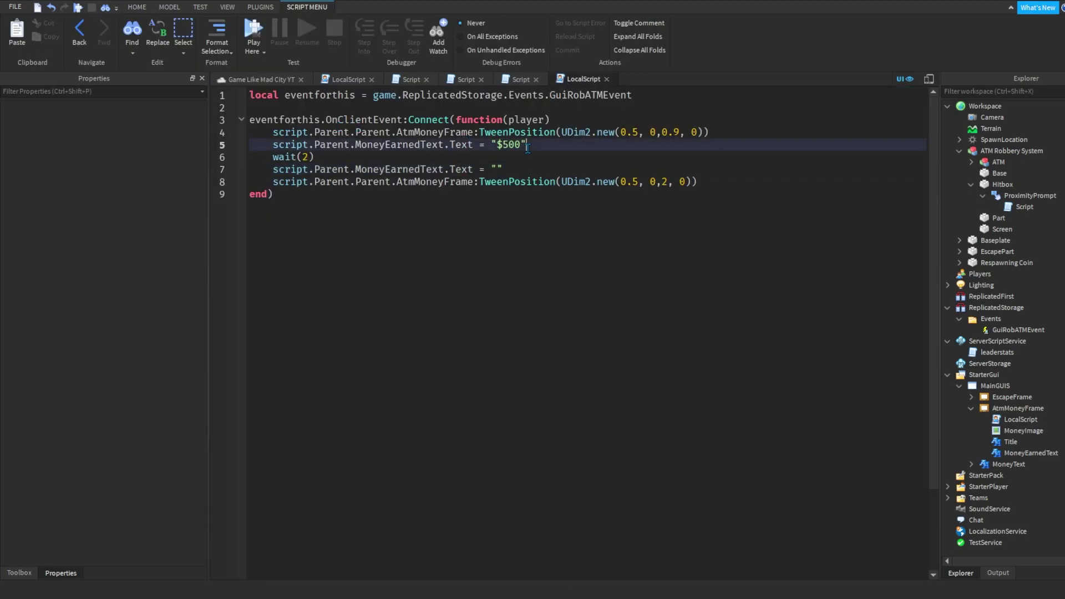
click(518, 81)
key(Return)
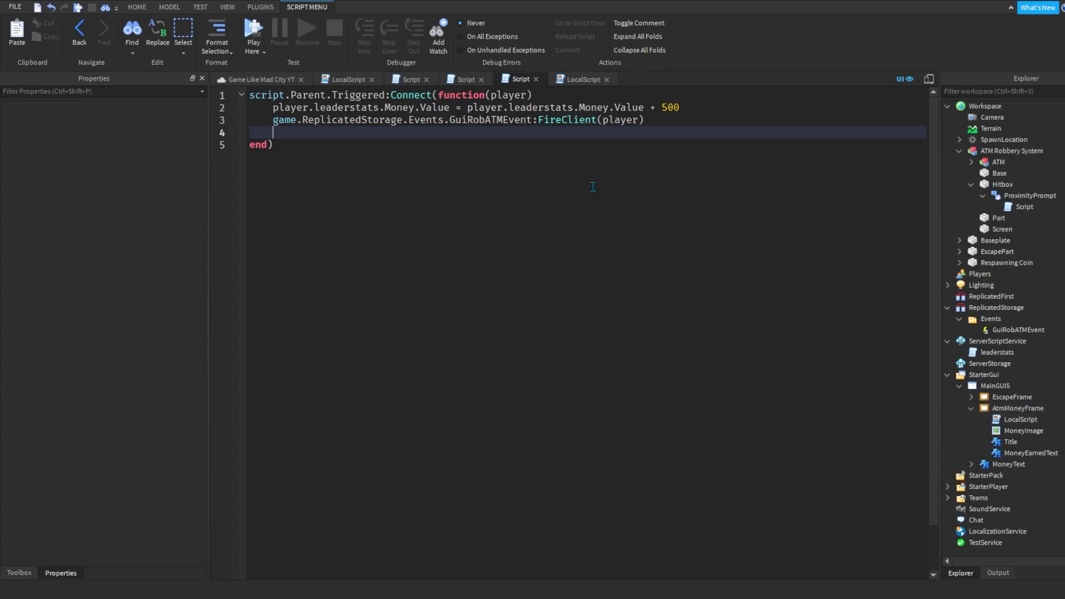
Search Toolbox audio for "money sound" and insert the "money sound effect" clip.
click(20, 573)
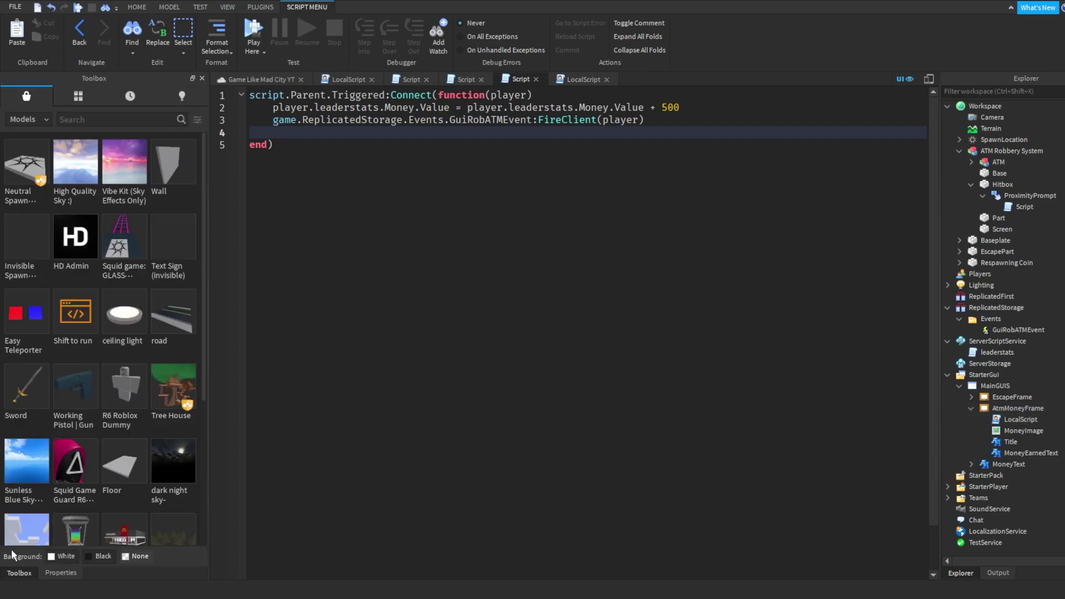
click(29, 119)
click(25, 177)
click(274, 82)
click(109, 116)
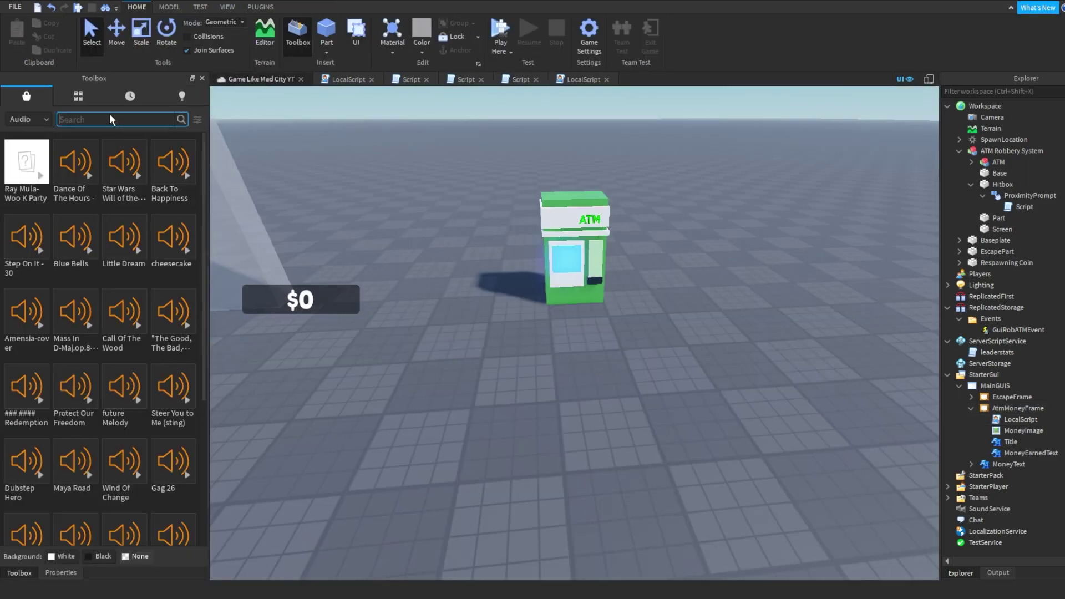
text(money sound)
key(Return)
scroll(396, 211, up, 3)
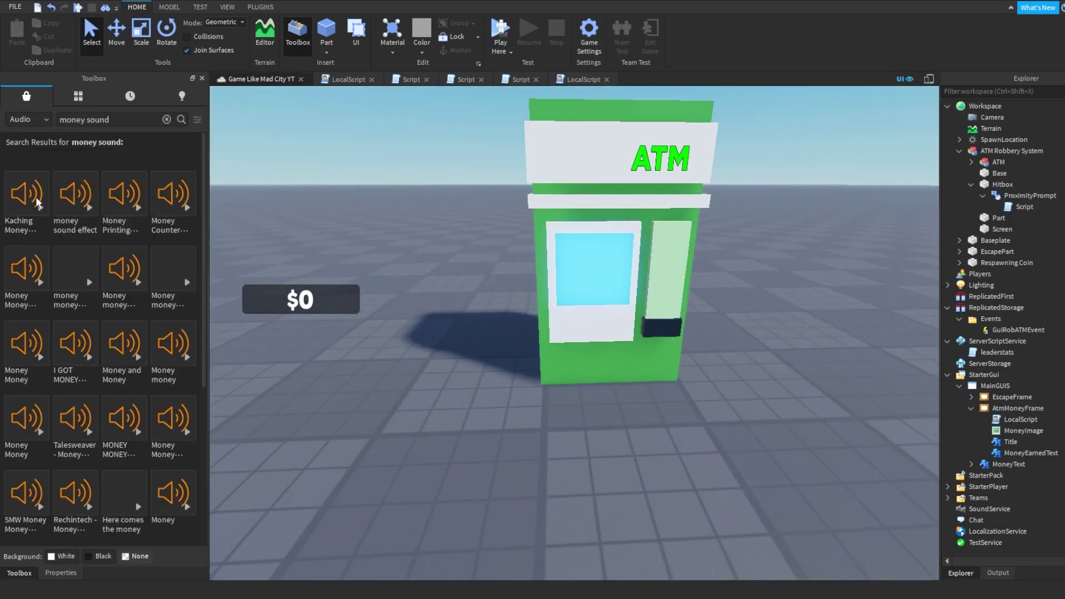
scroll(396, 211, down, 3)
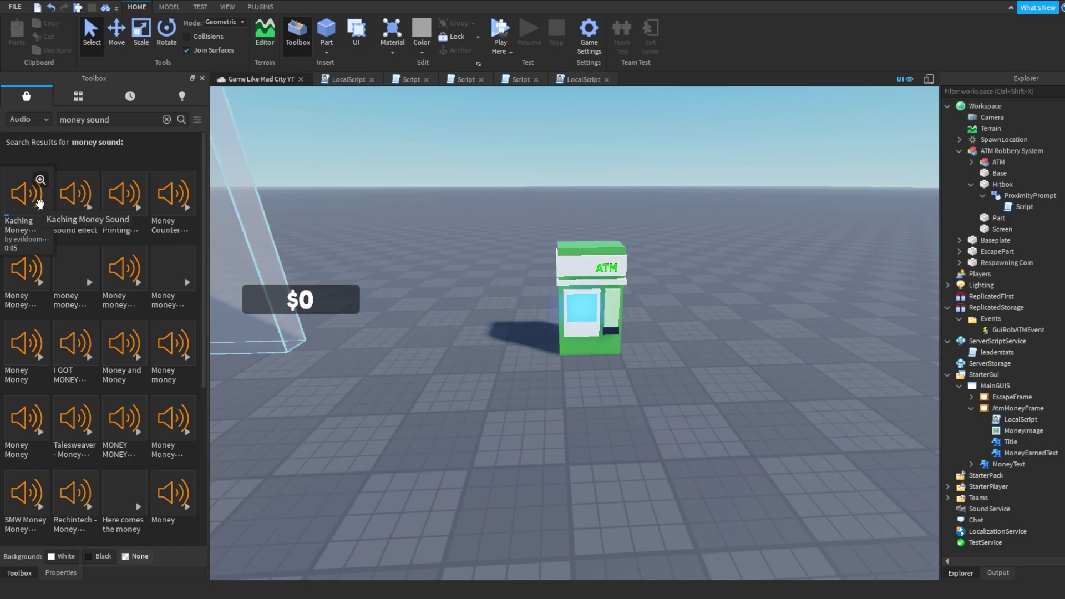
click(88, 208)
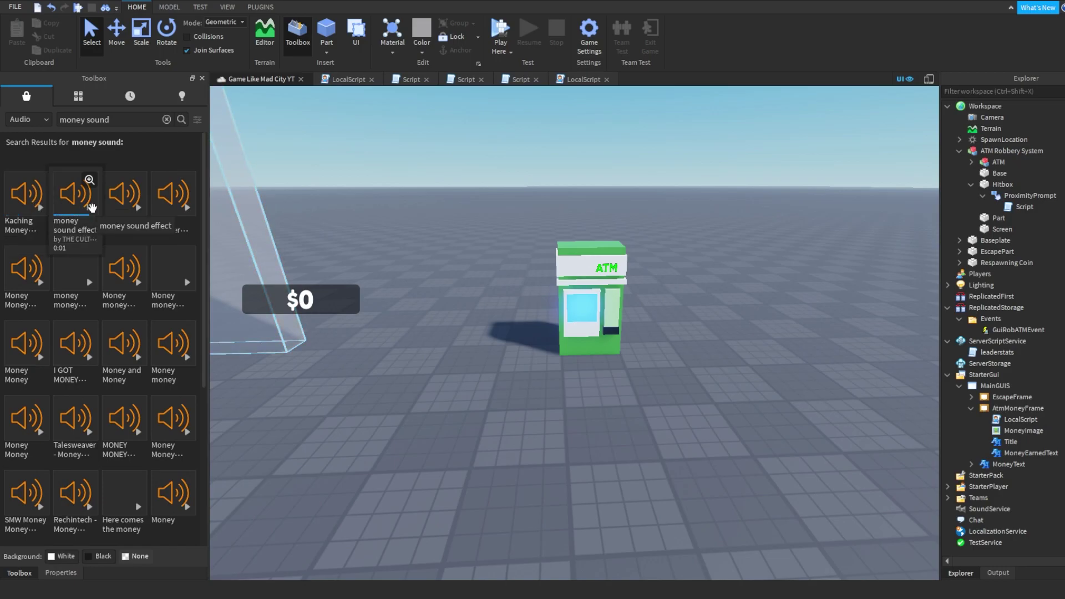
drag(89, 208, 220, 166)
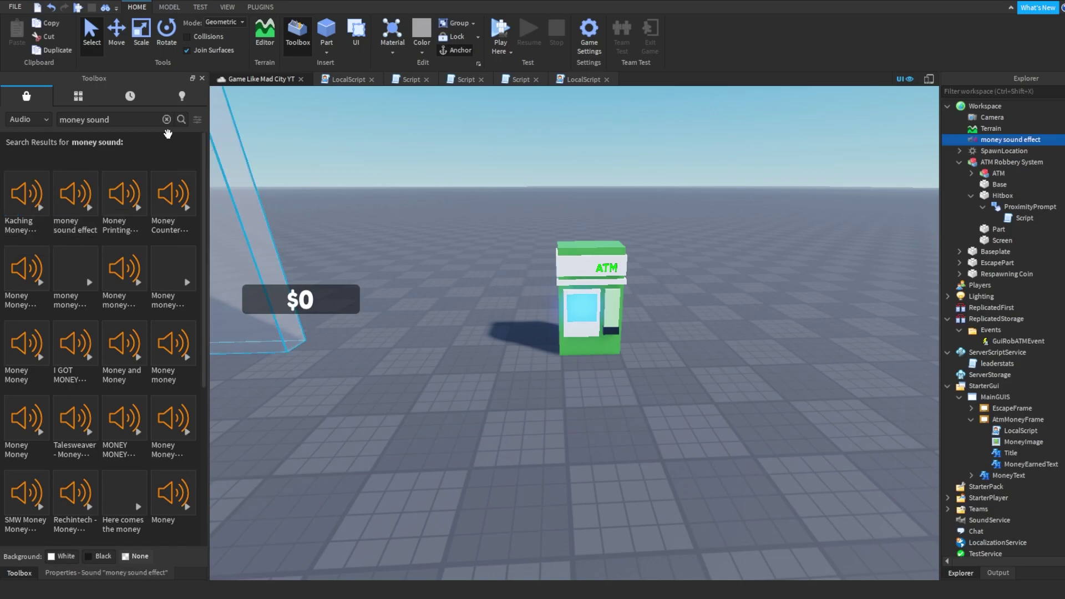
Move the sound under Hitbox > ProximityPrompt > Script and rename it Money.
click(167, 119)
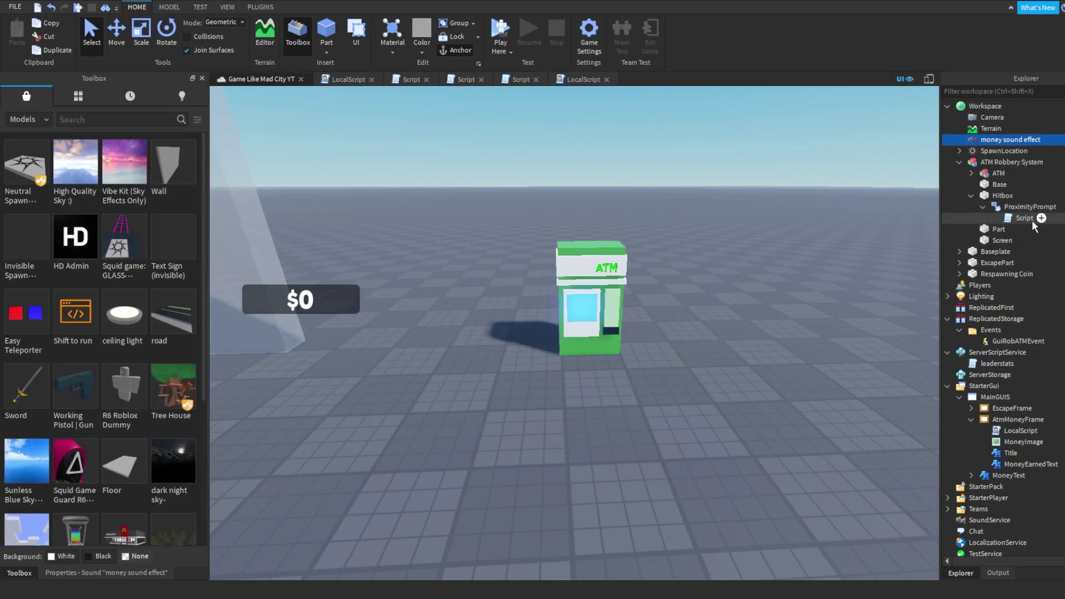
drag(1030, 223, 1027, 218)
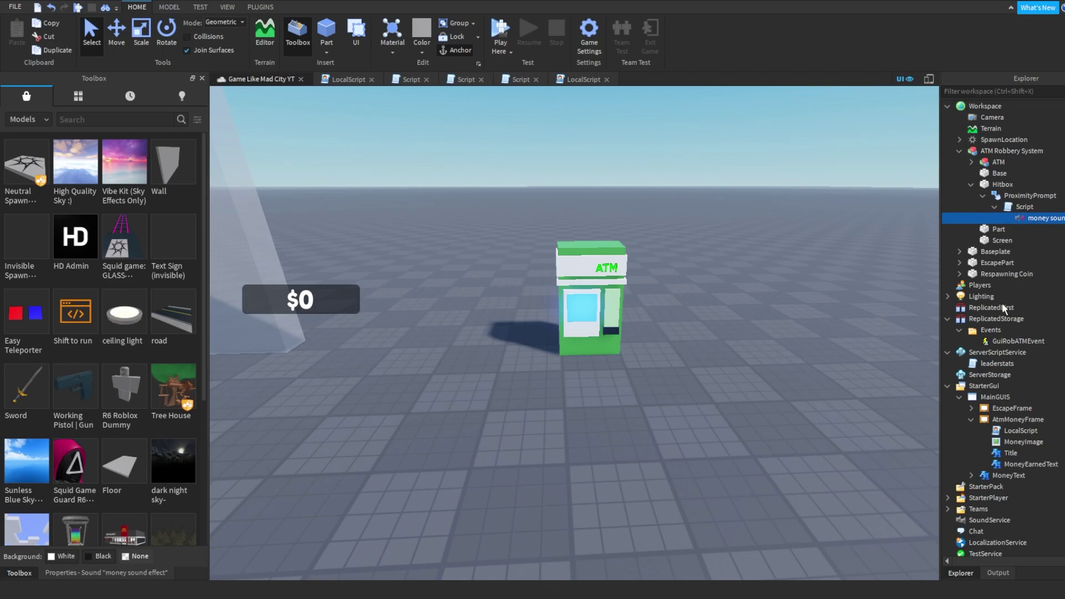
key(F2)
text(Money)
key(Return)
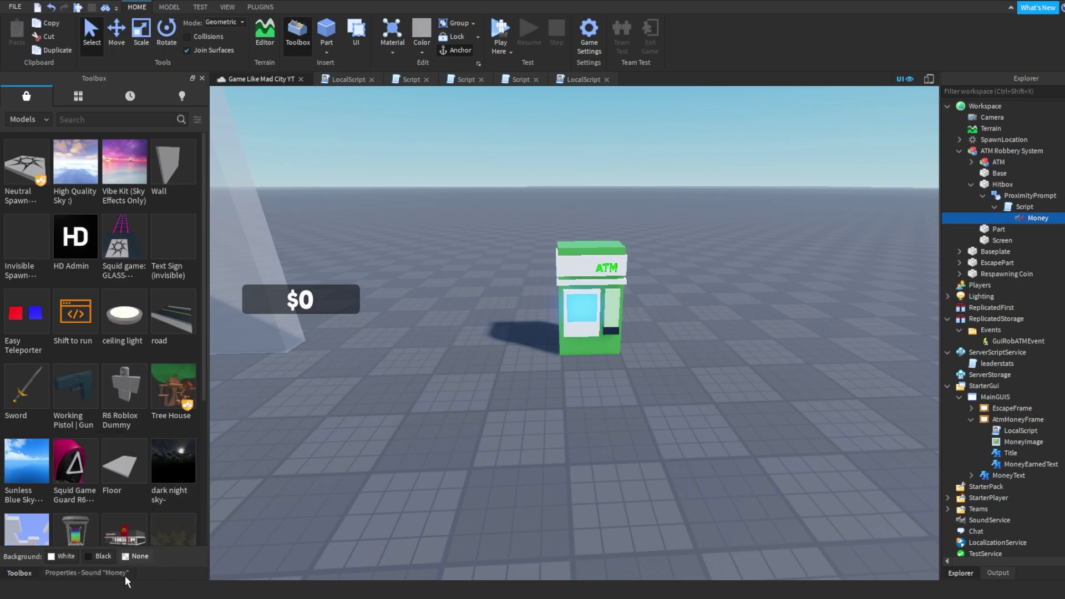
click(123, 577)
click(114, 373)
right_drag(469, 181, 467, 181)
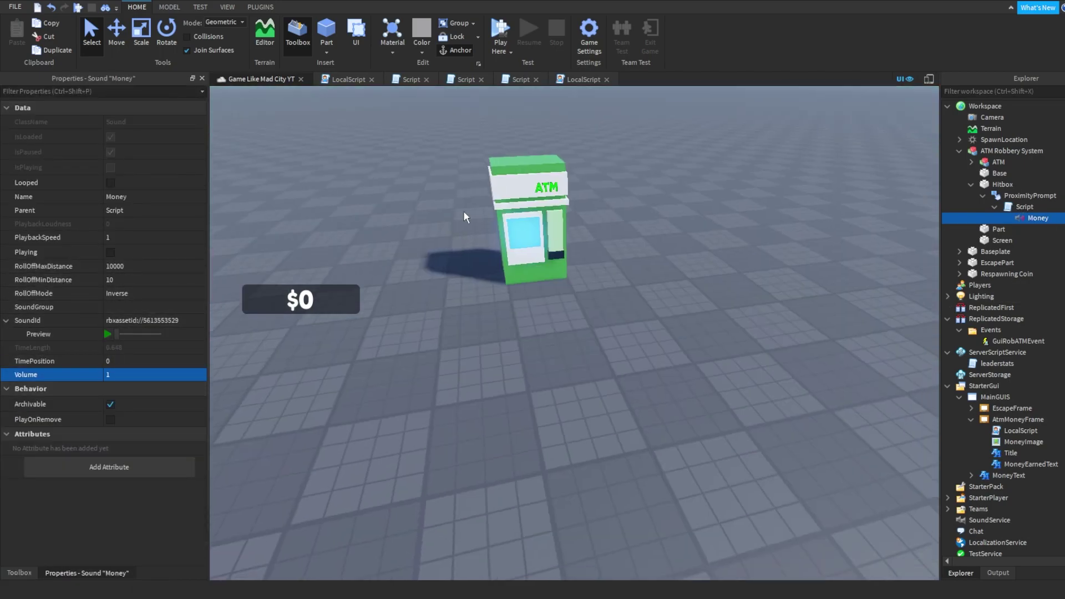
click(575, 79)
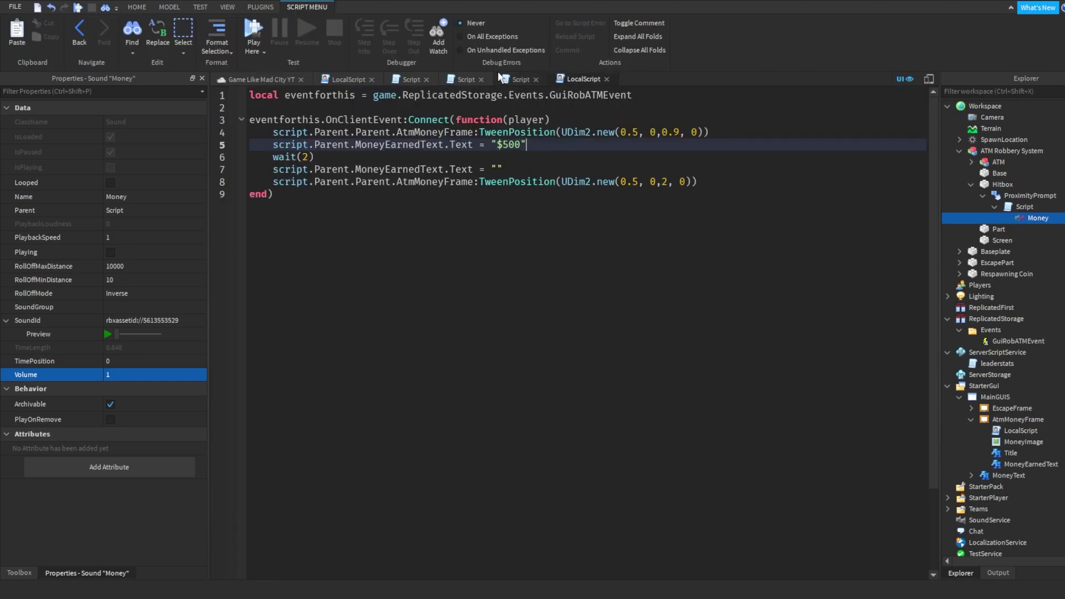
Add script.Money:Clone(), parent it to player.Character.HumanoidRootPart, and call Money:Play().
click(520, 80)
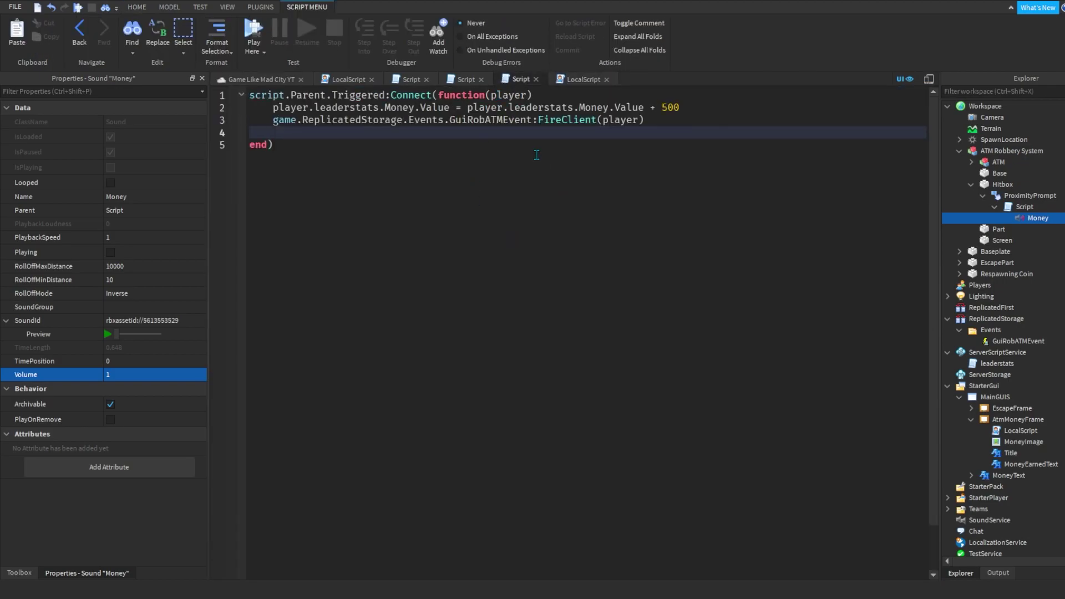
key(alt+Up)
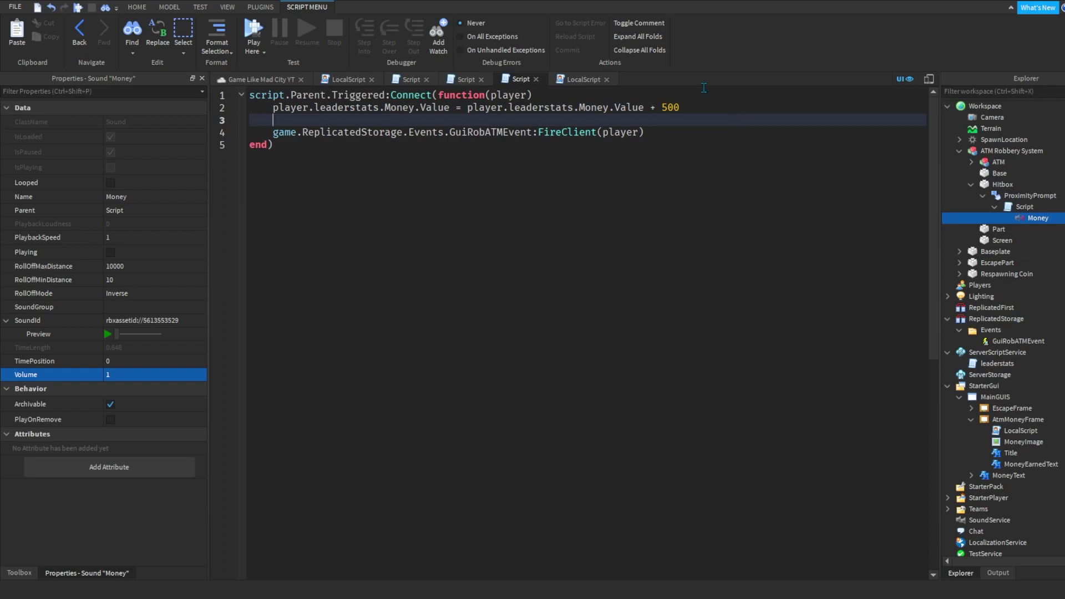
text(script.mo)
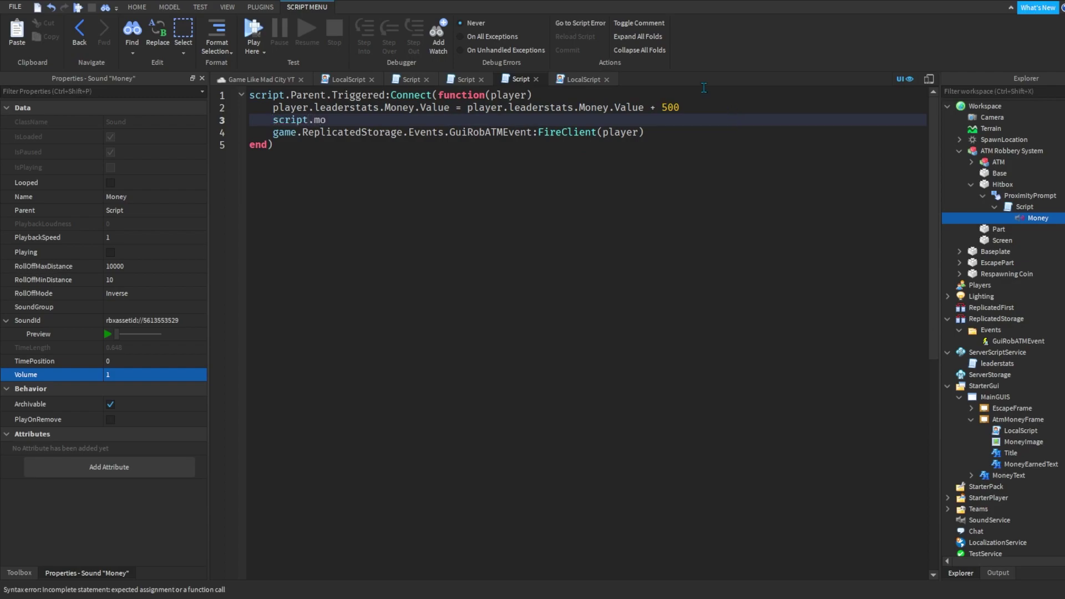
key(Tab)
key(BackSpace)
key(BackSpace)
key(BackSpace)
text(ocal Money = script)
key(Tab)
key(Tab)
key(Return)
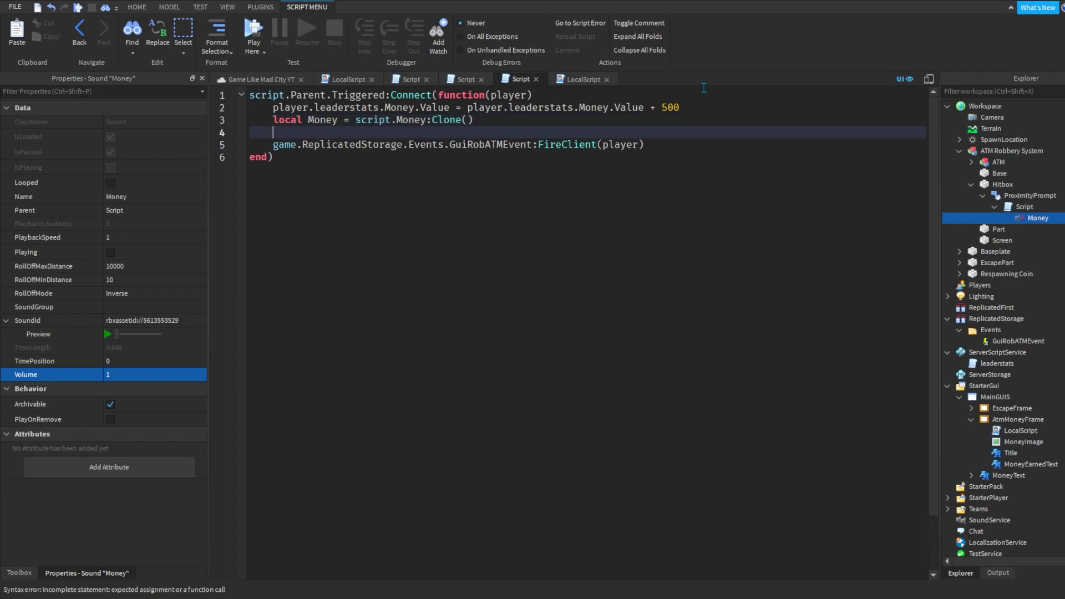
text(l)
text(ney.)
text(arent = player)
text(aracter.HGu)
key(BackSpace)
key(BackSpace)
text(umano)
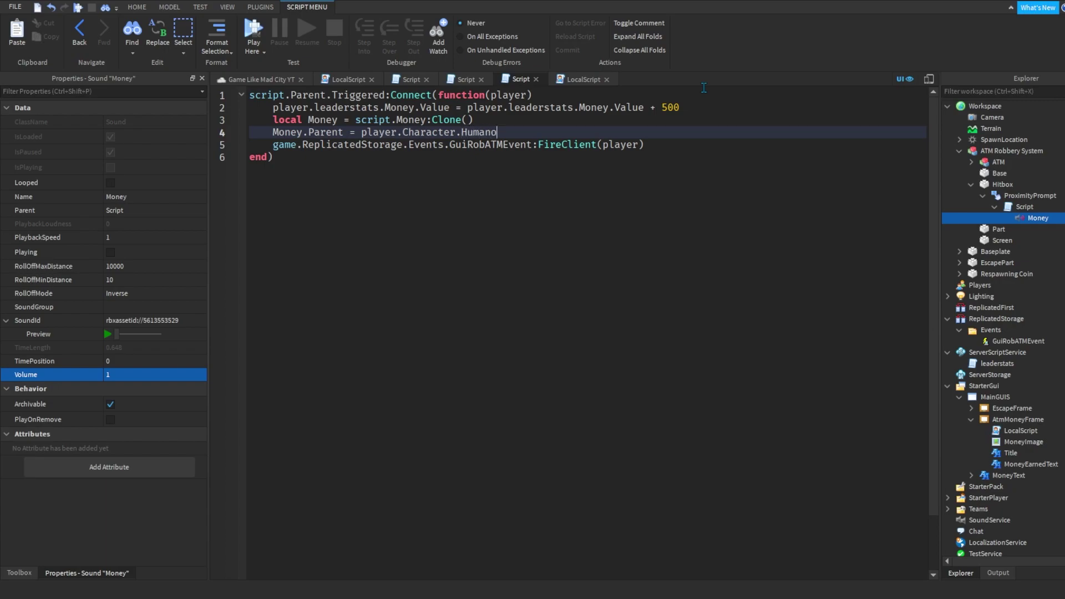
text(idRo)
key(BackSpace)
key(BackSpace)
text(Part)
key(Return)
text(one)
text(ne)
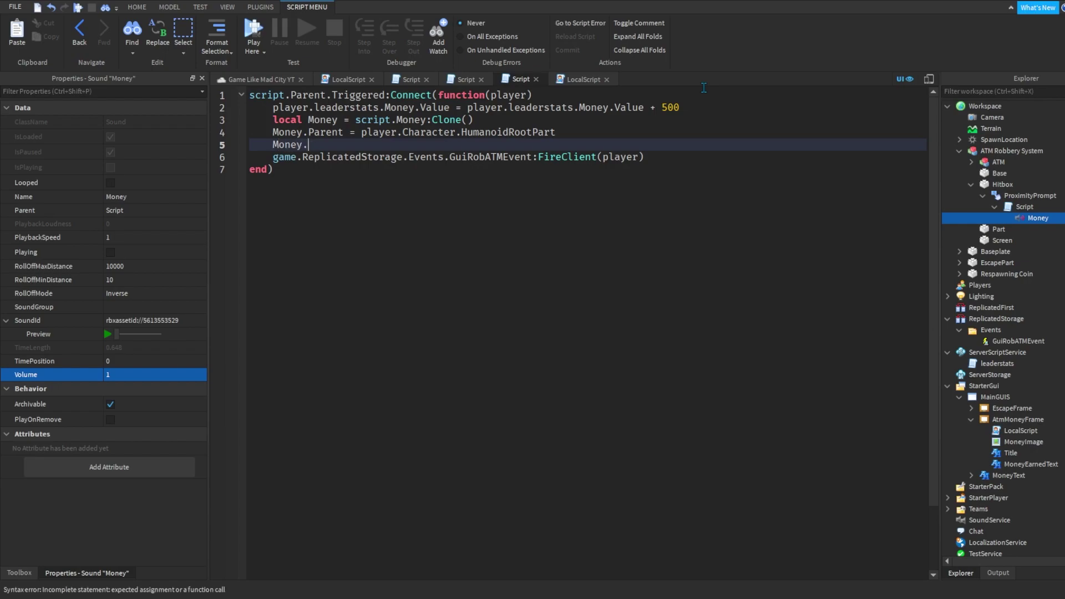
text(ay())
Playtest holding E on the HACK ATM prompt, confirming Money reaches $500, and show Output.
click(257, 79)
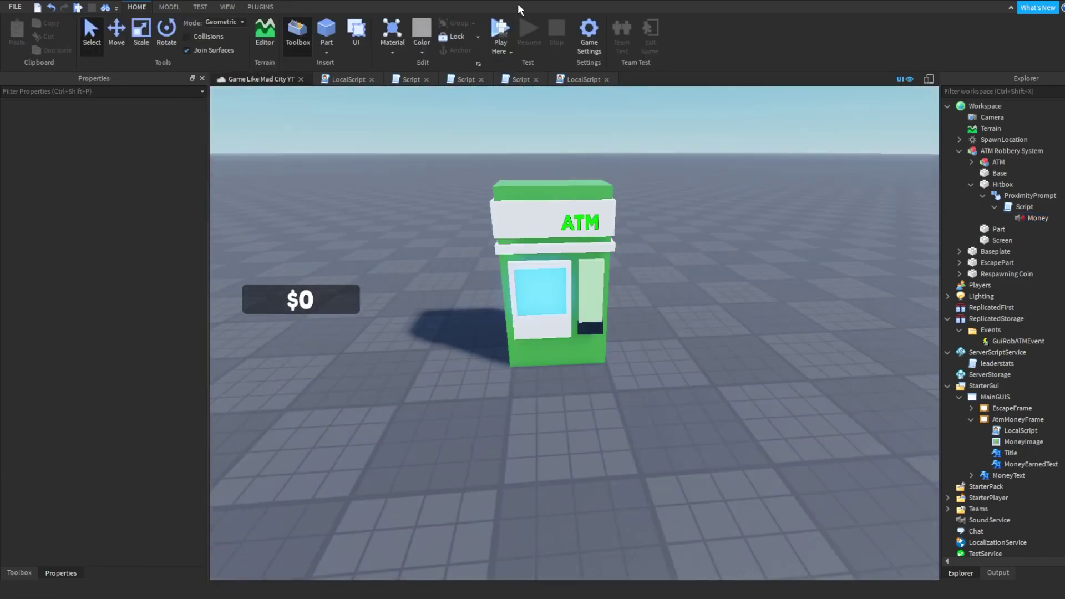
click(500, 33)
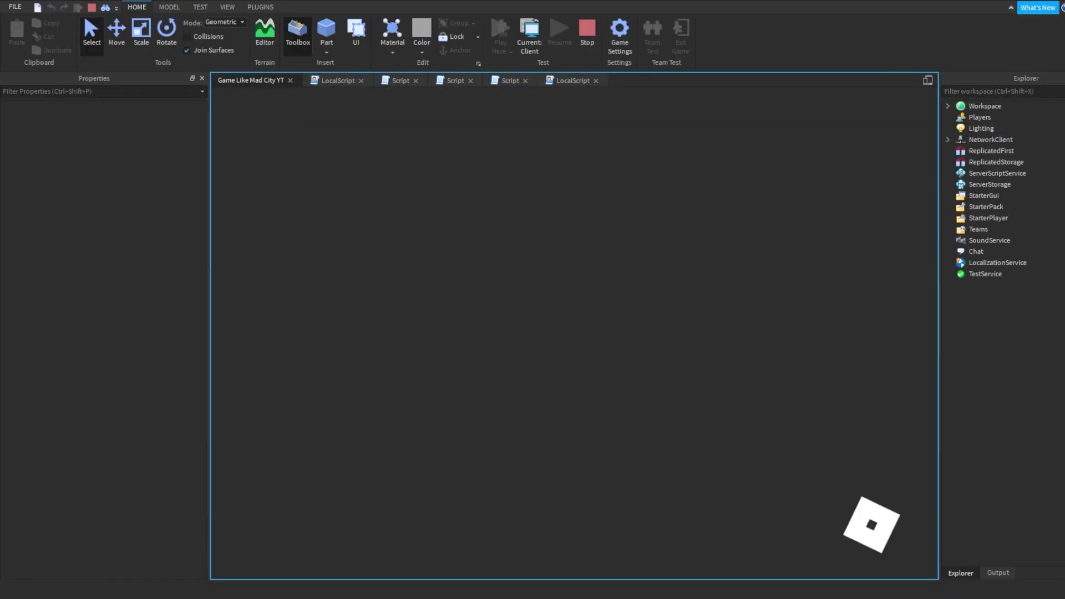
key(w)
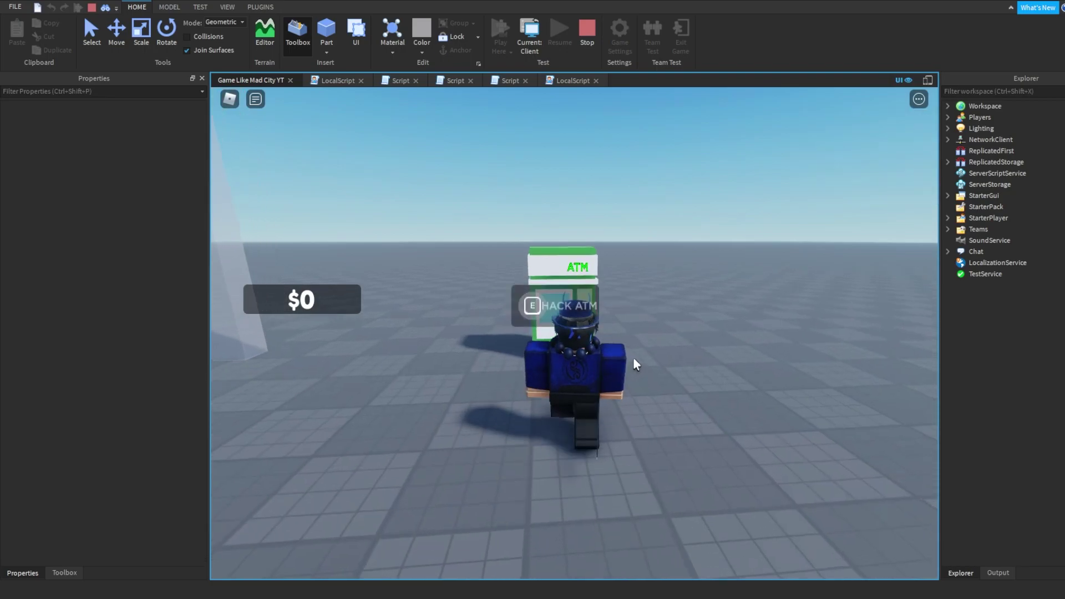
key(e)
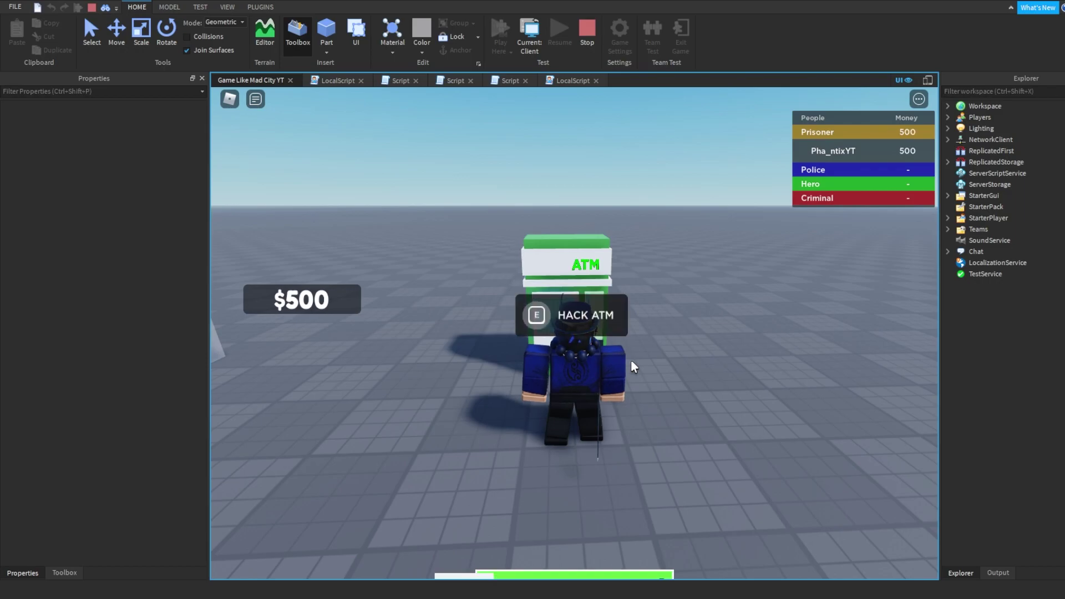
key(s)
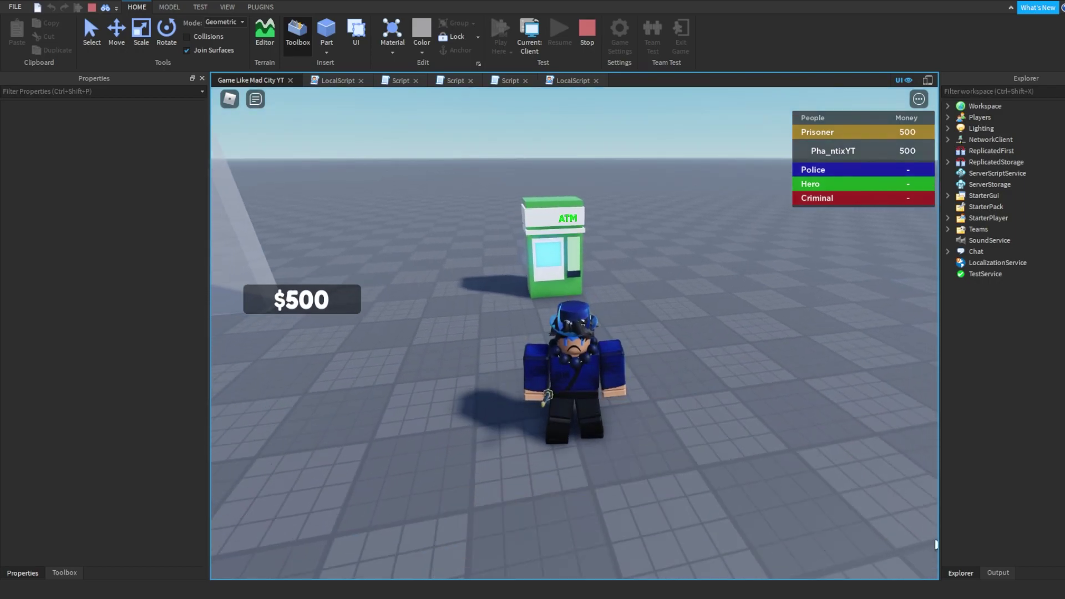
click(997, 572)
right_drag(841, 452, 765, 398)
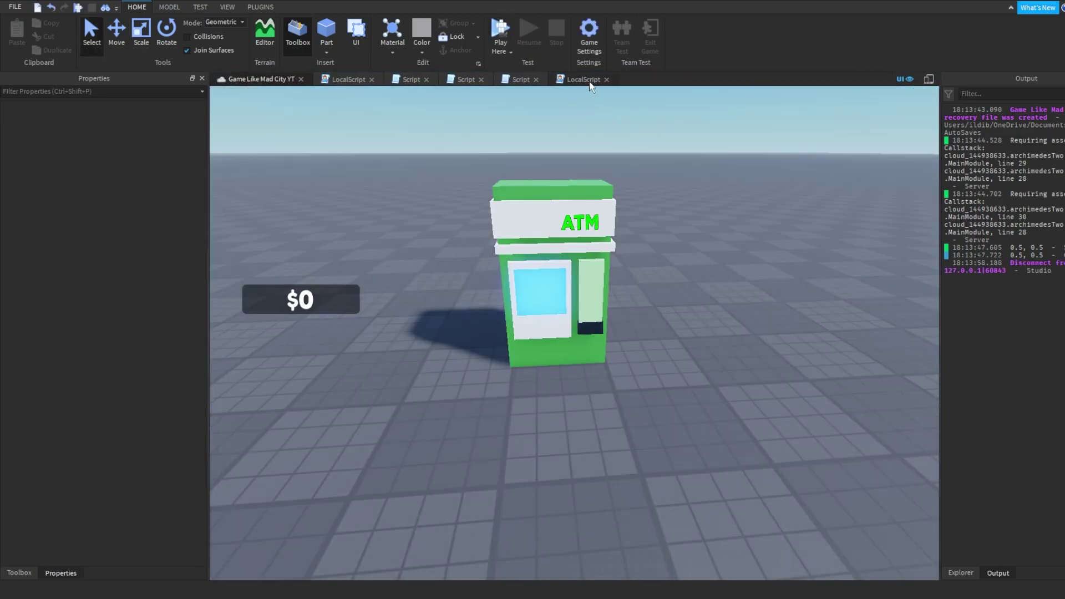
Add Enum.EasingDirection.Out, Enum.EasingStyle.Linear, .5 to the line 4 TweenPosition call.
click(585, 80)
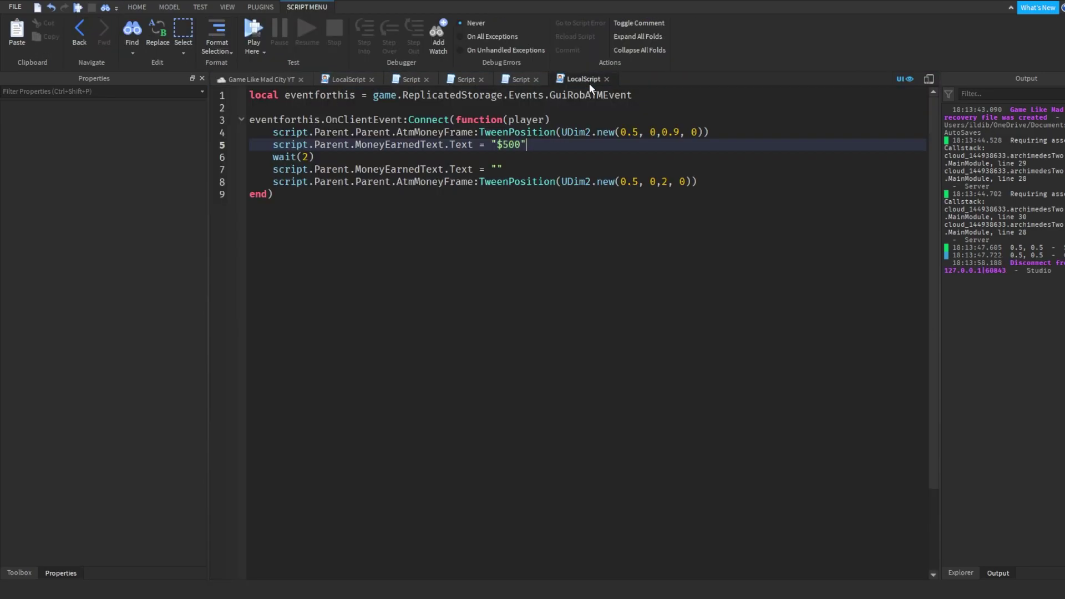
click(705, 137)
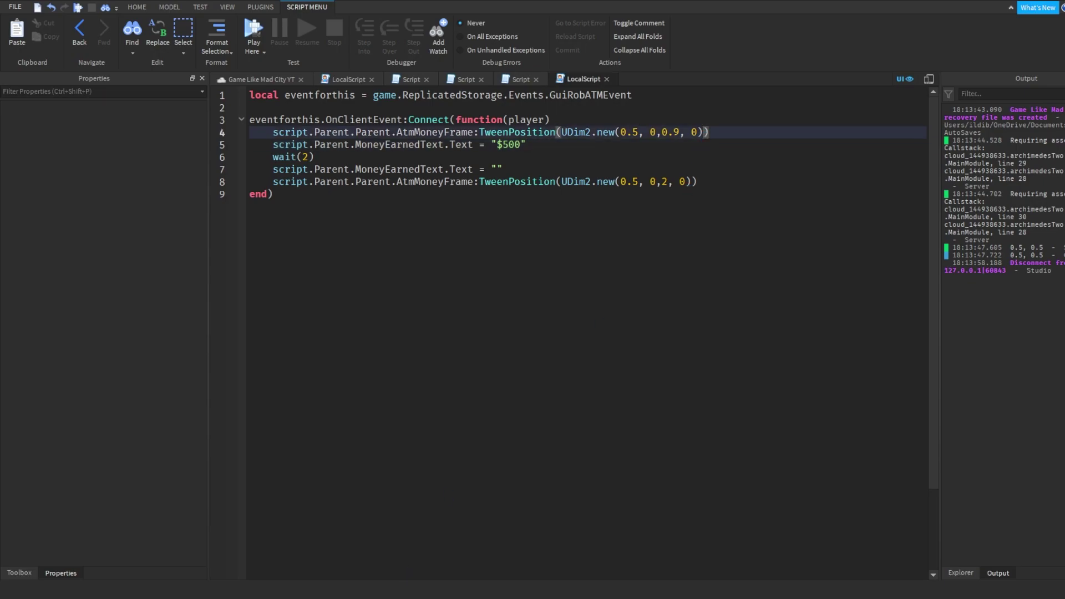
click(702, 512)
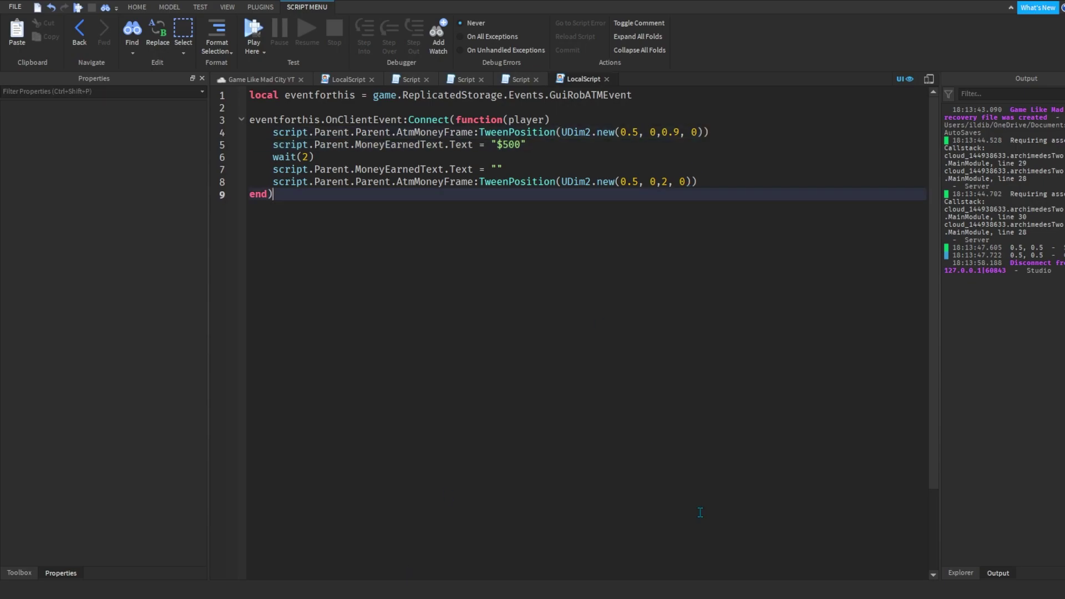
click(704, 132)
text(,Enum.eas)
key(Tab)
text(.)
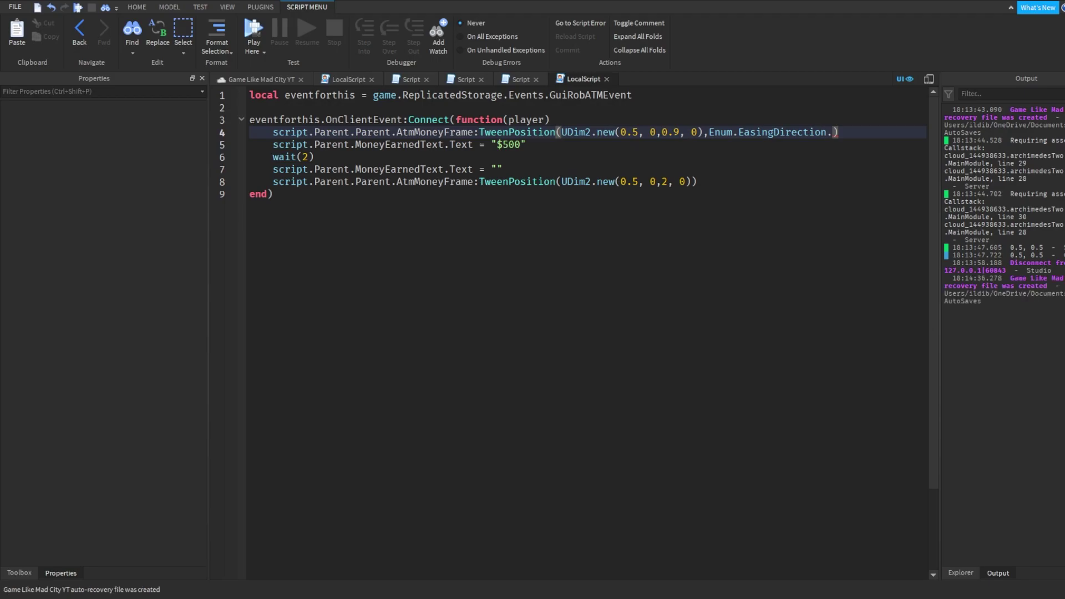
text(Out,)
click(709, 132)
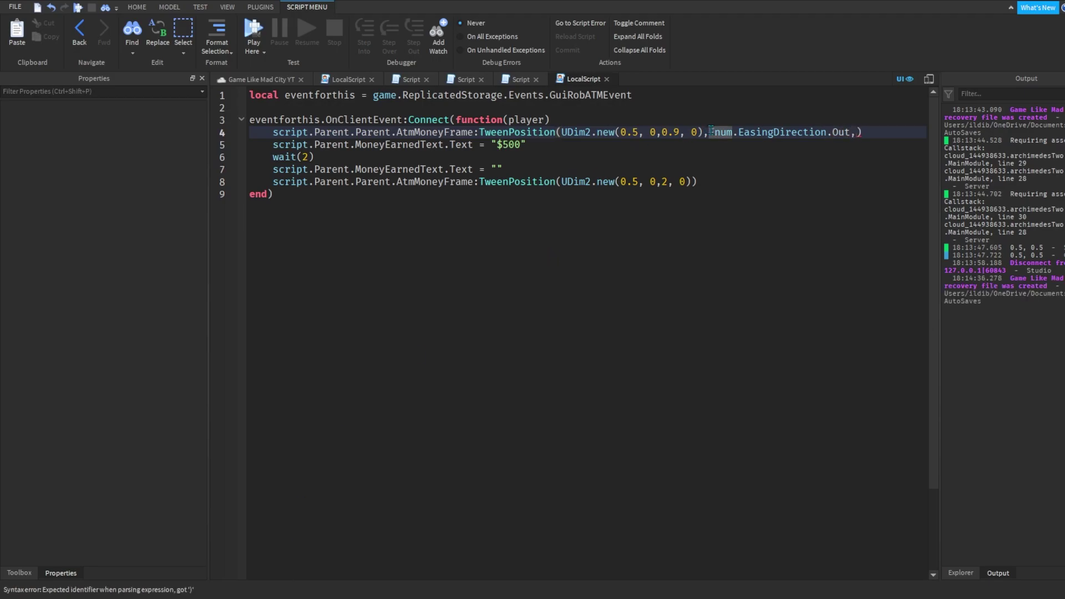
click(861, 132)
text(em)
key(BackSpace)
text(num.easings)
key(Tab)
text(.L)
key(Tab)
text(,)
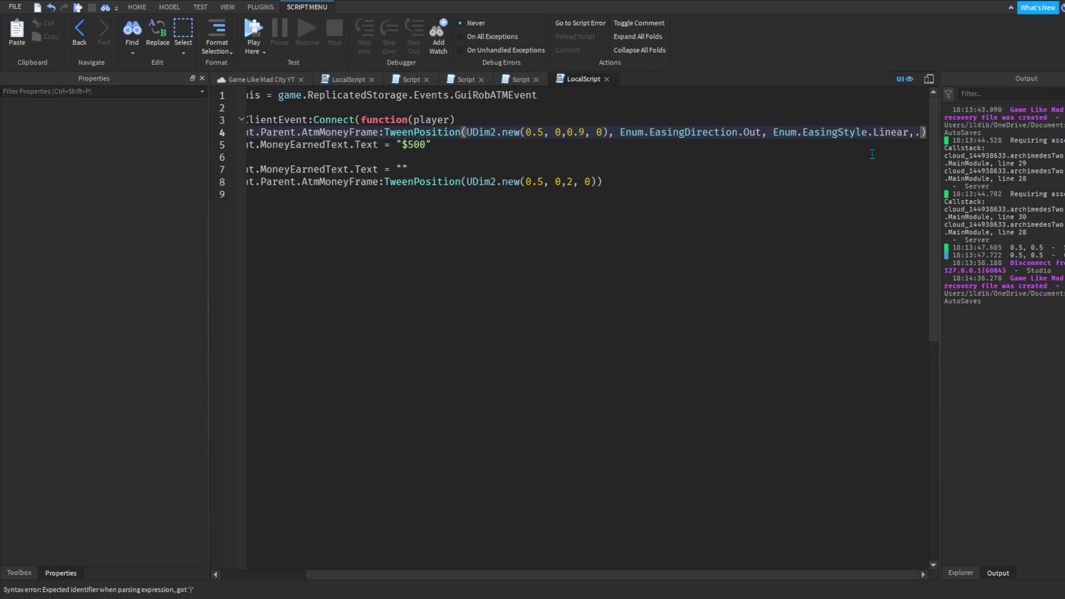
text( .)
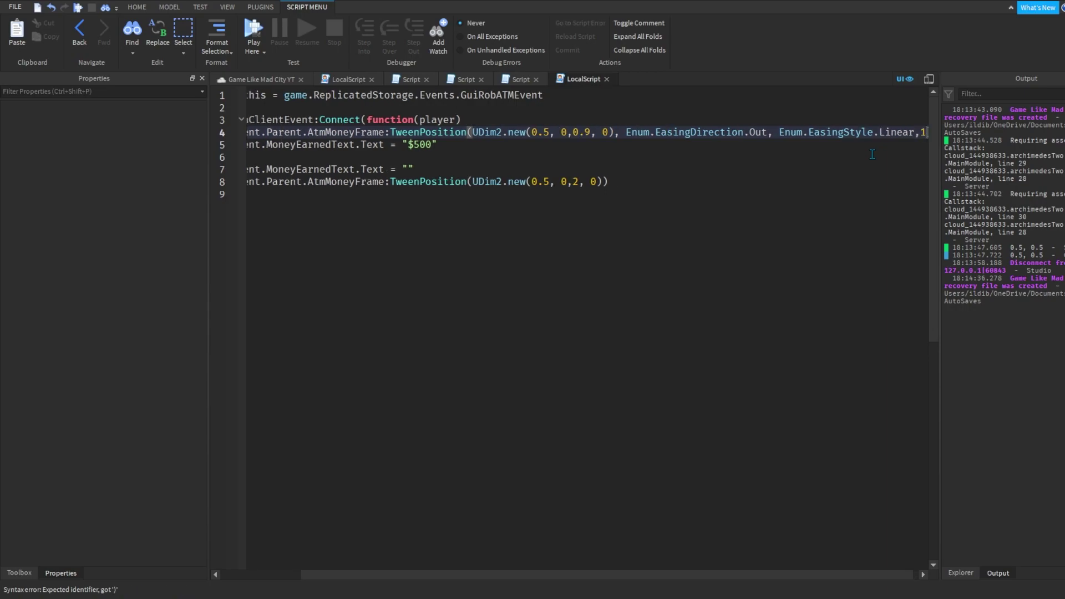
text(5)
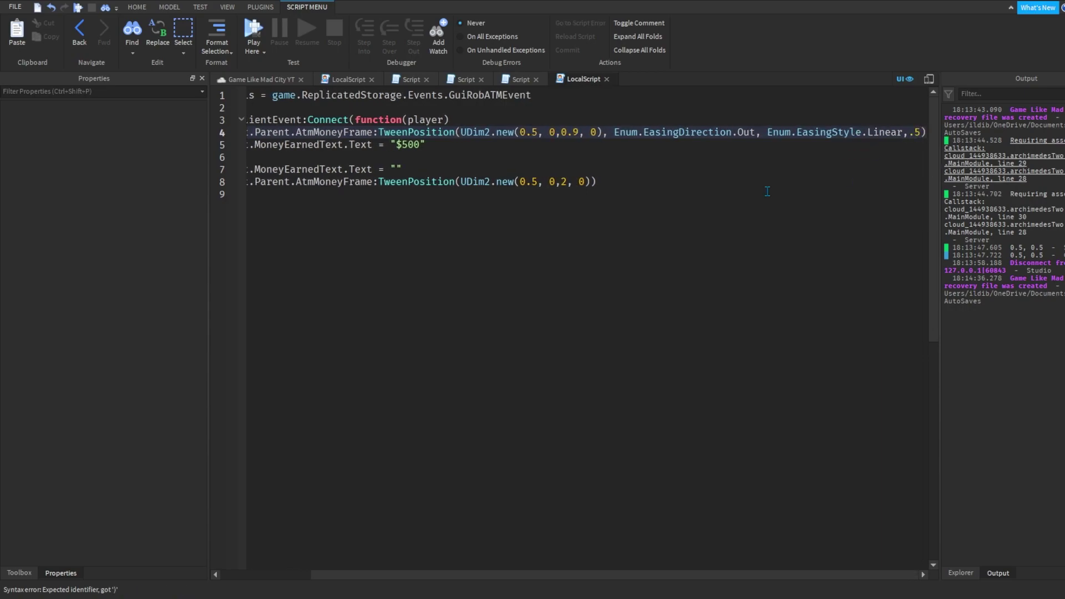
Copy those easing arguments into the line 8 TweenPosition call.
drag(927, 132, 609, 132)
key(ctrl+c)
click(591, 182)
key(ctrl+v)
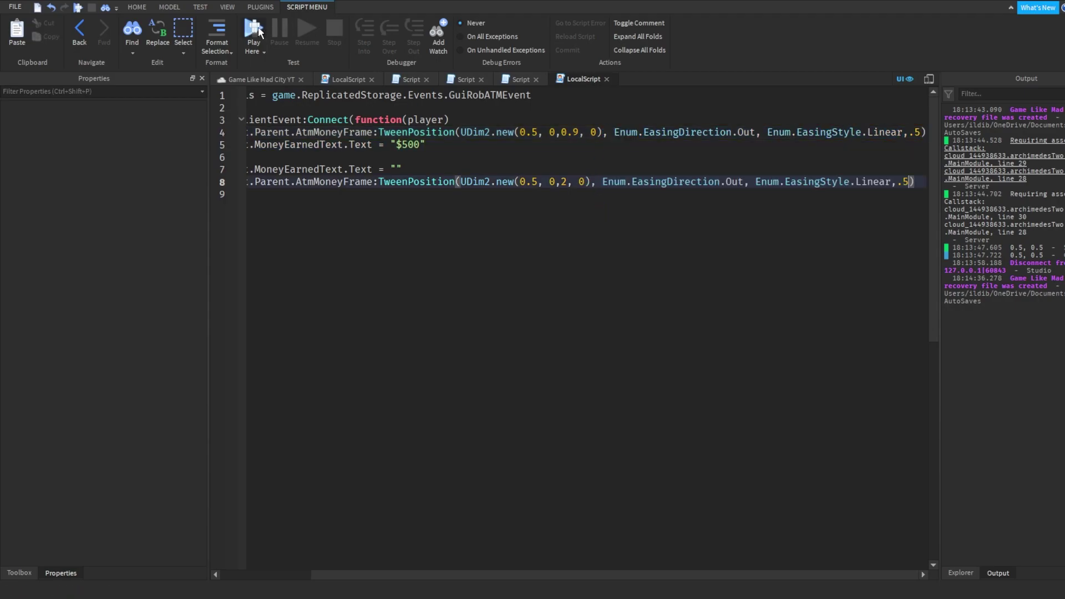
Playtest hacking the ATM with E and watch the Money Earned: $500 banner slide in.
click(254, 29)
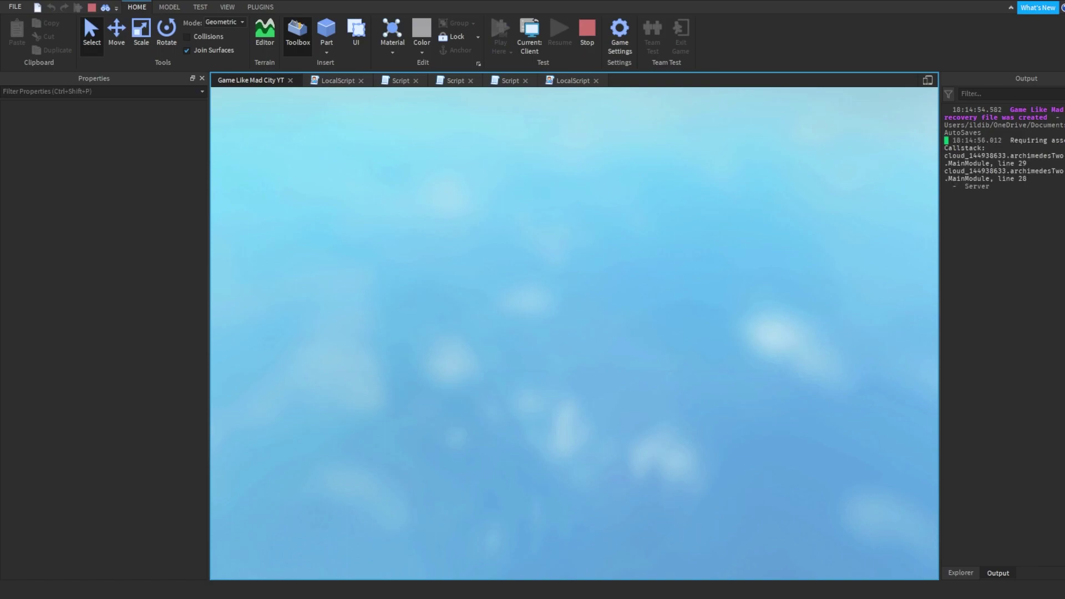
key(w)
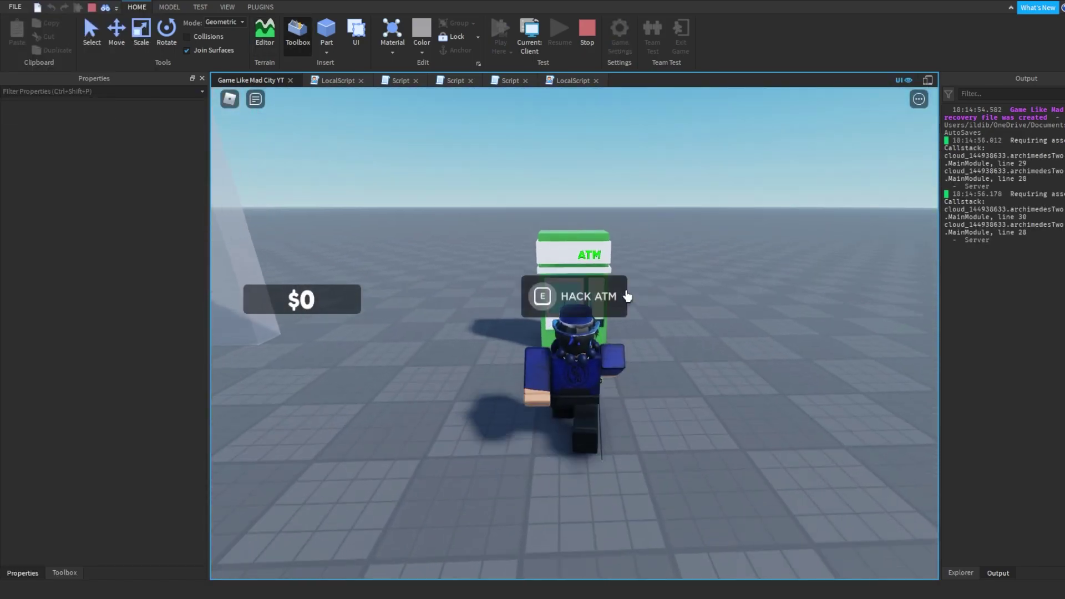
key(e)
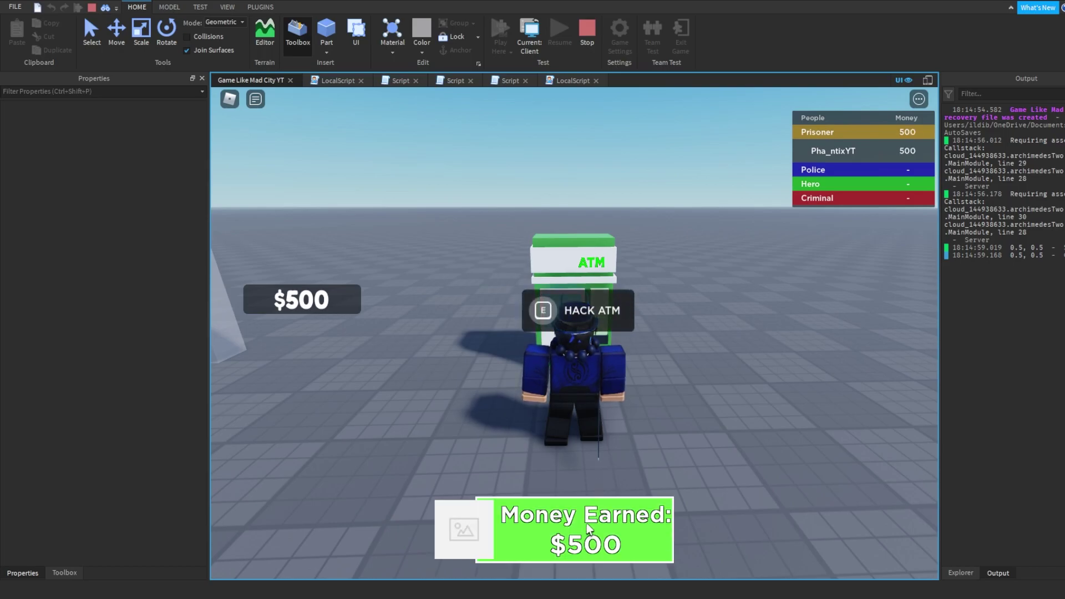
key(s)
key(w)
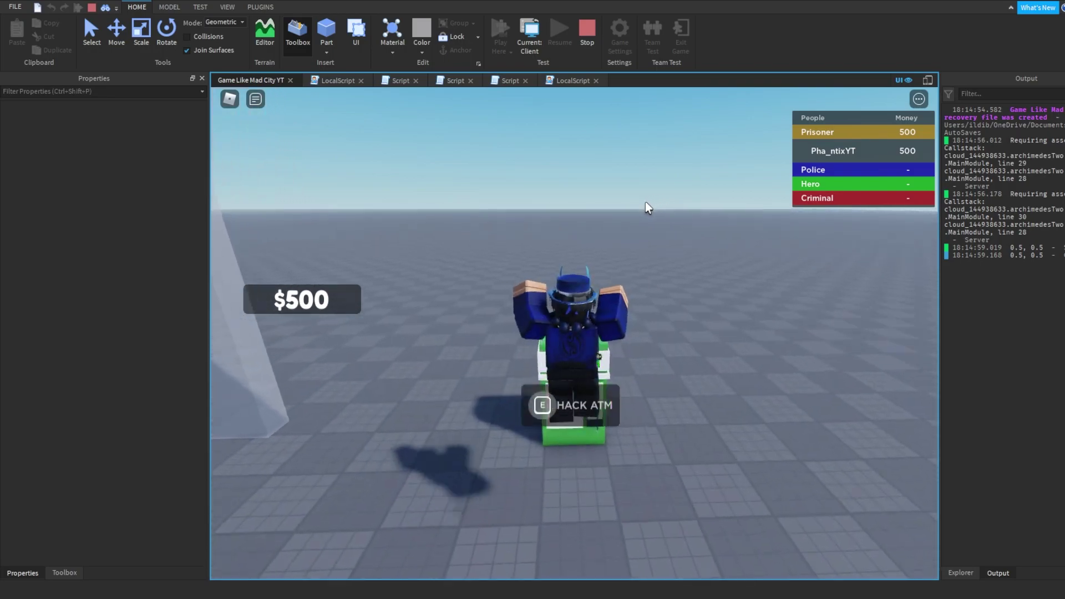
key(space)
key(s)
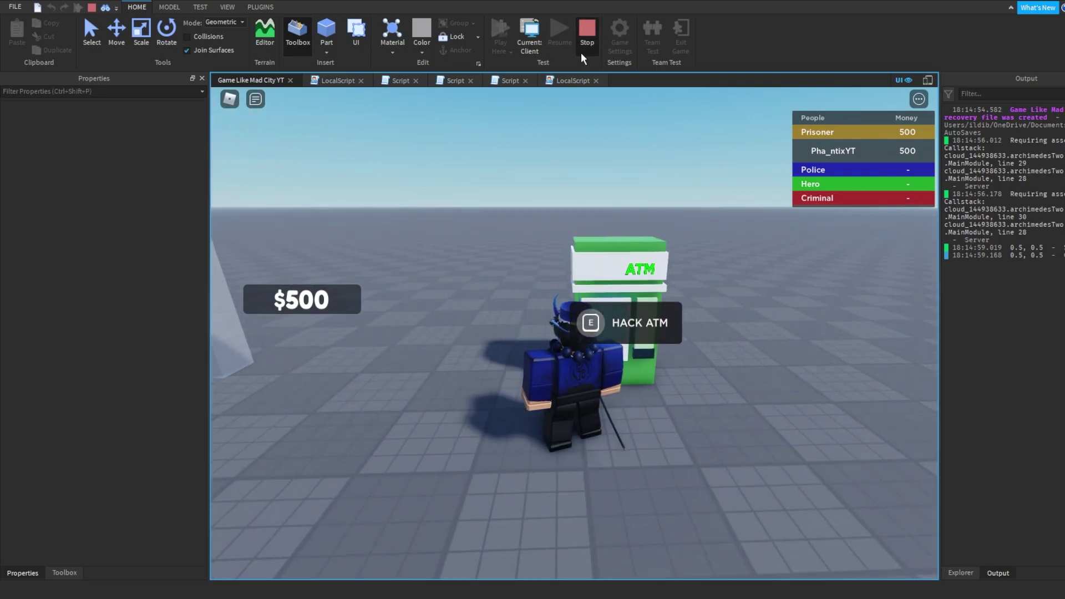
Stop the play test and review the .5 tween duration on line 4 of the LocalScript.
click(579, 55)
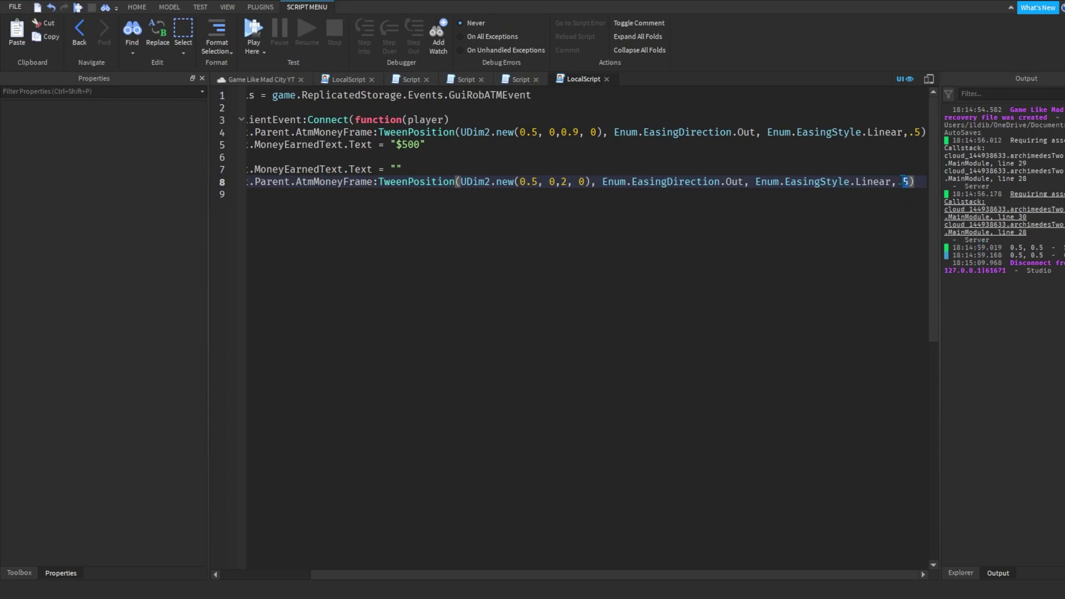
key(Down)
scroll(557, 562, down, 3)
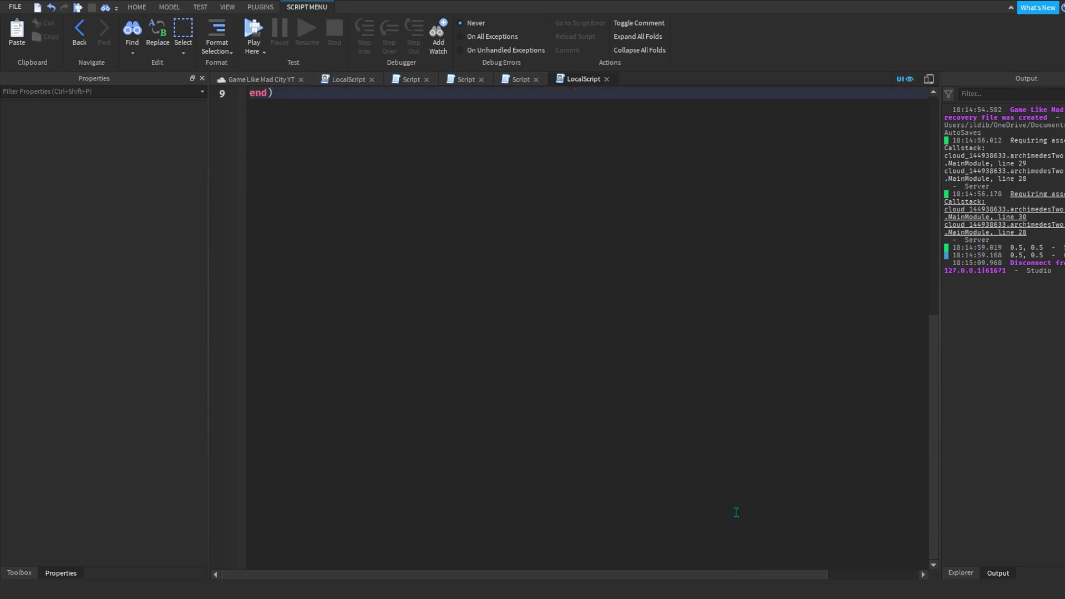
scroll(736, 512, up, 3)
drag(742, 575, 863, 576)
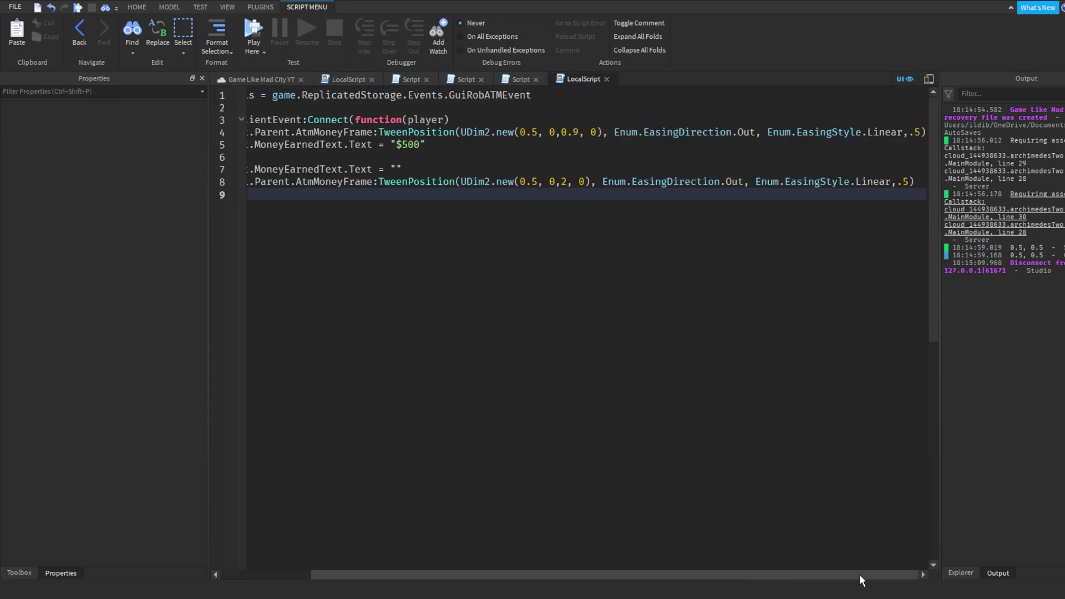
double_click(915, 132)
click(919, 134)
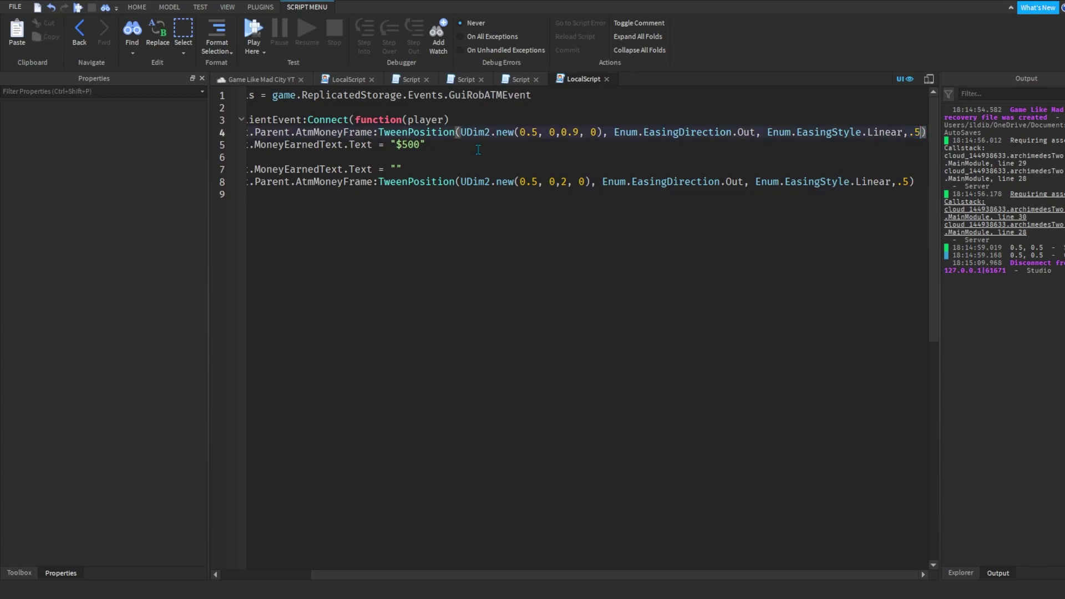
drag(370, 574, 281, 575)
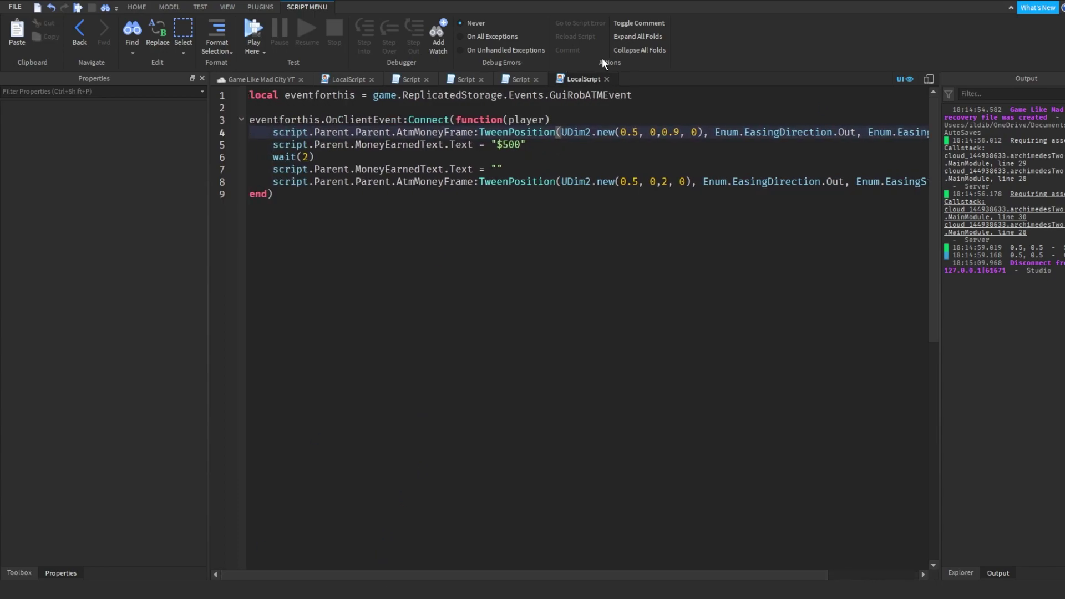
Close the LocalScript, return to the ATM scene, and save the game.
click(607, 80)
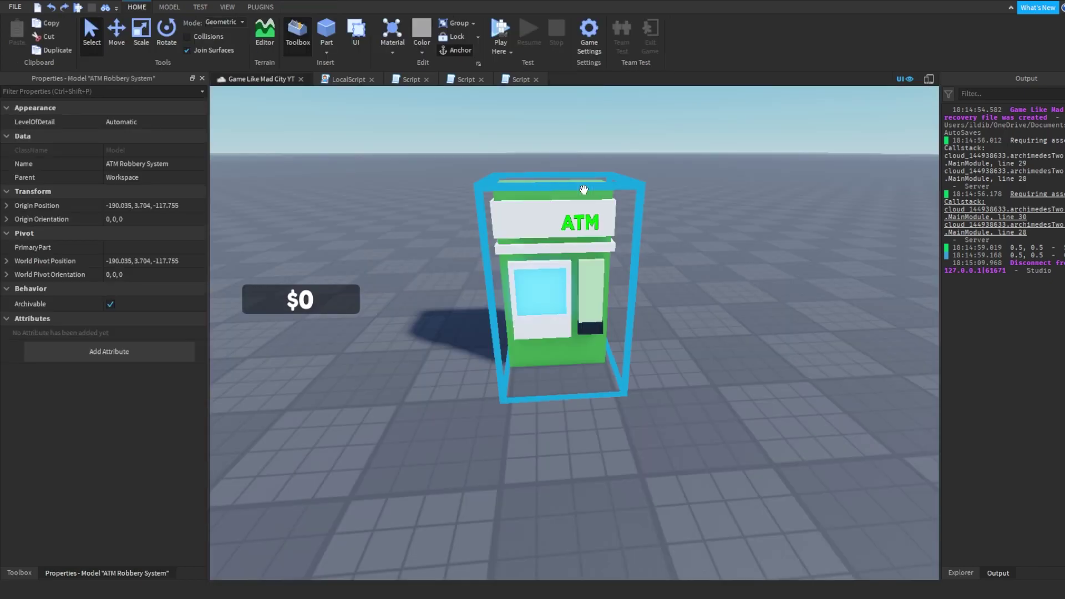
right_drag(617, 152, 500, 333)
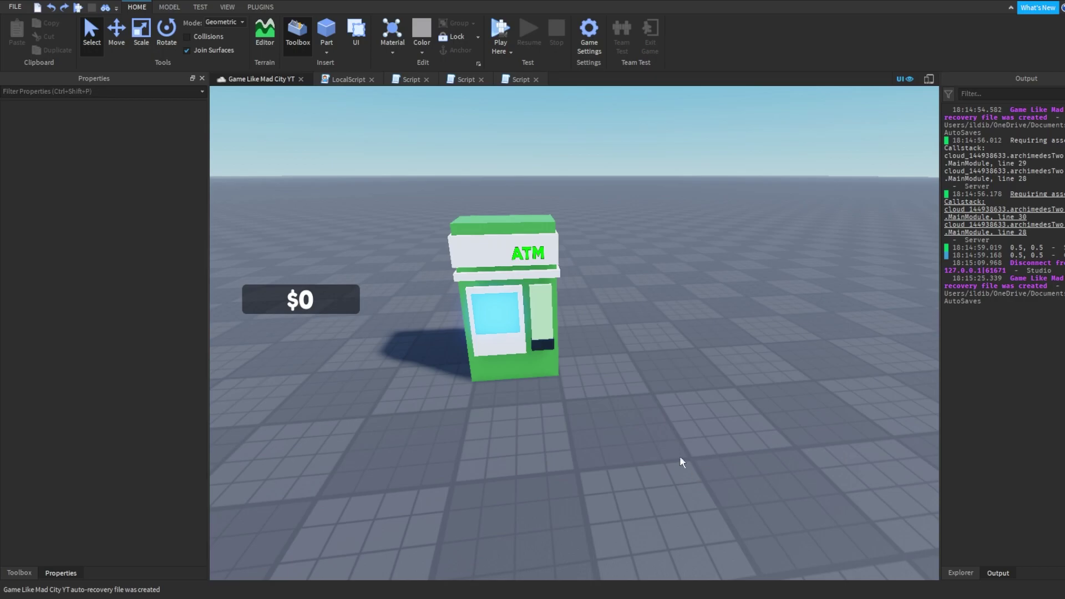
key(ctrl+s)
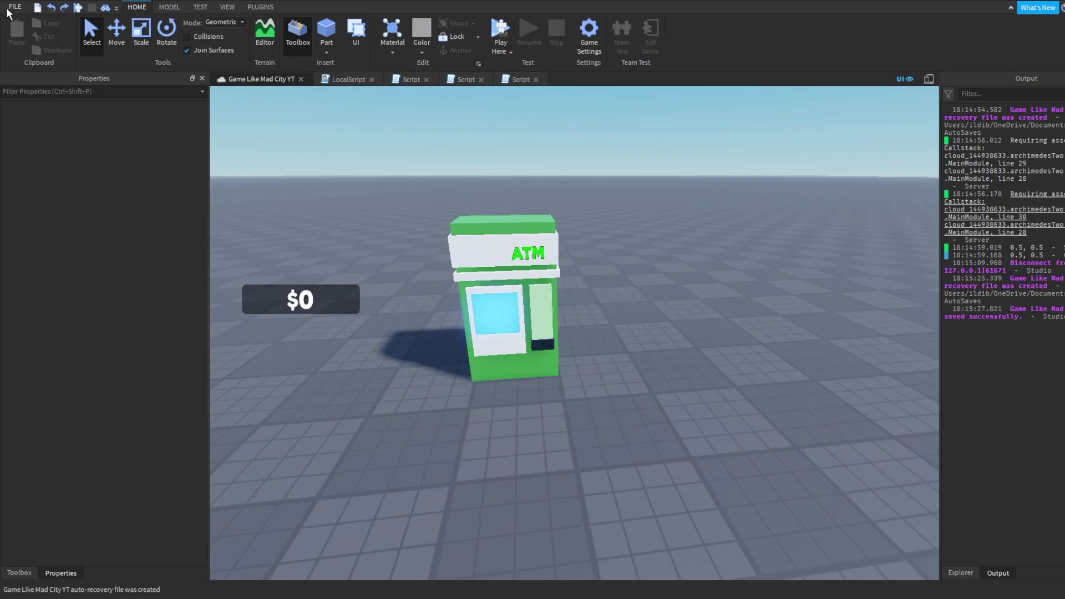
scroll(668, 263, up, 3)
click(636, 242)
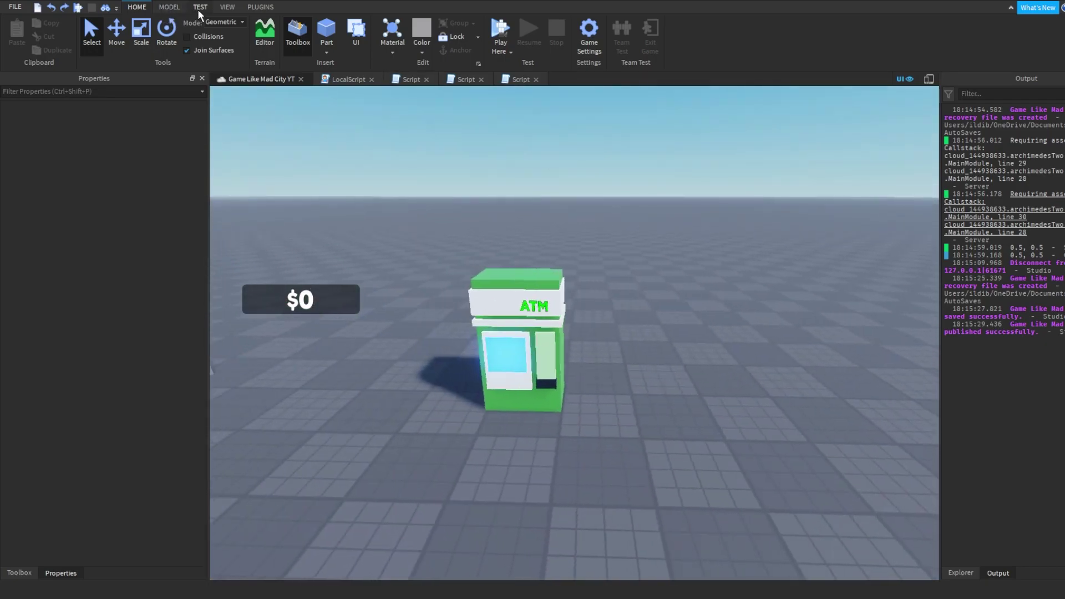
click(202, 12)
click(140, 22)
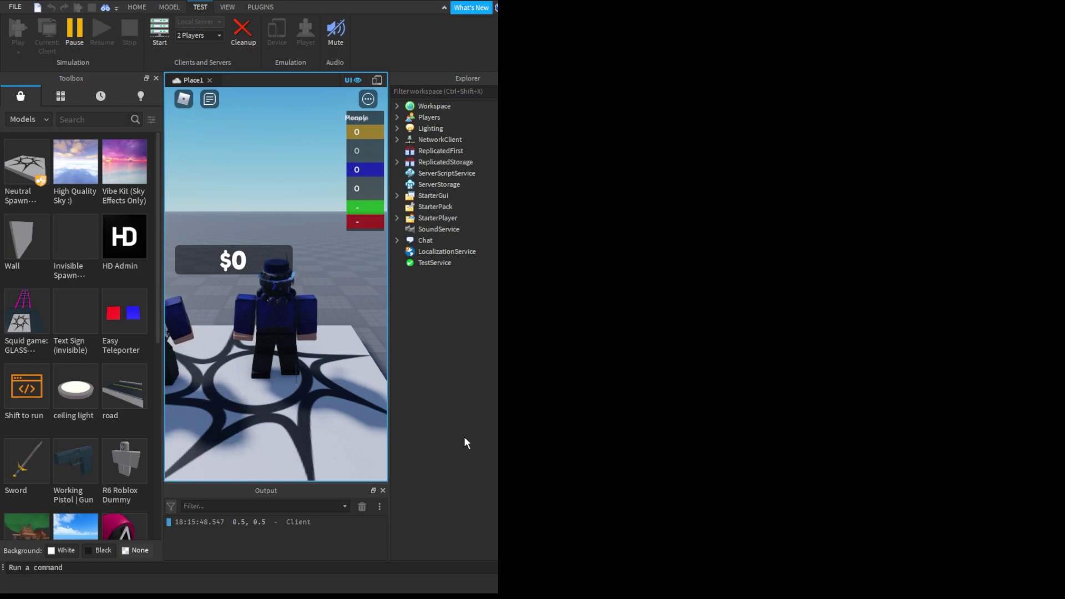
key(a)
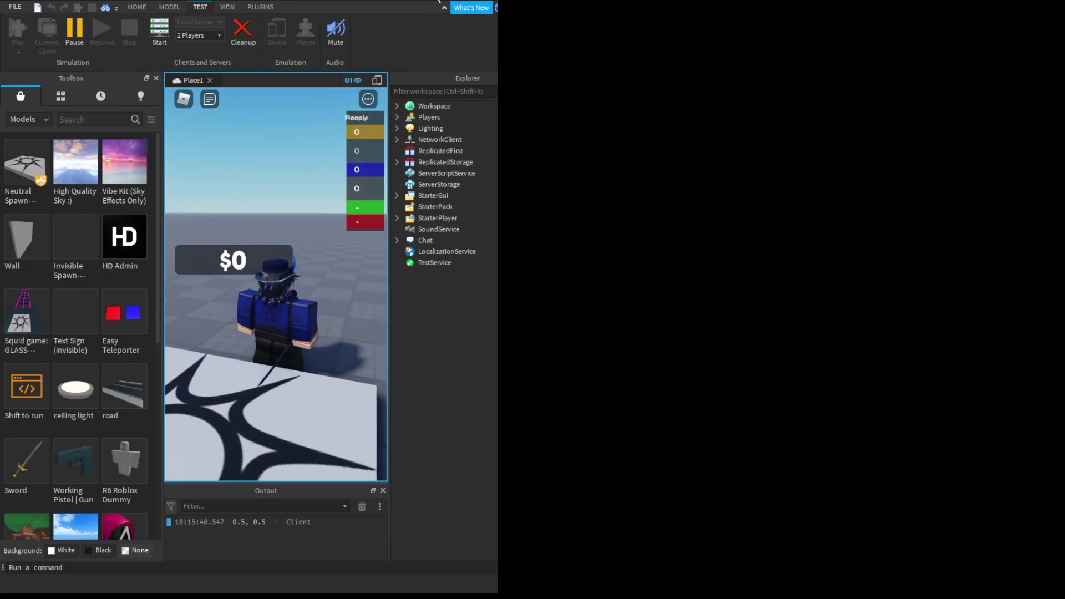
key(Tab)
key(w)
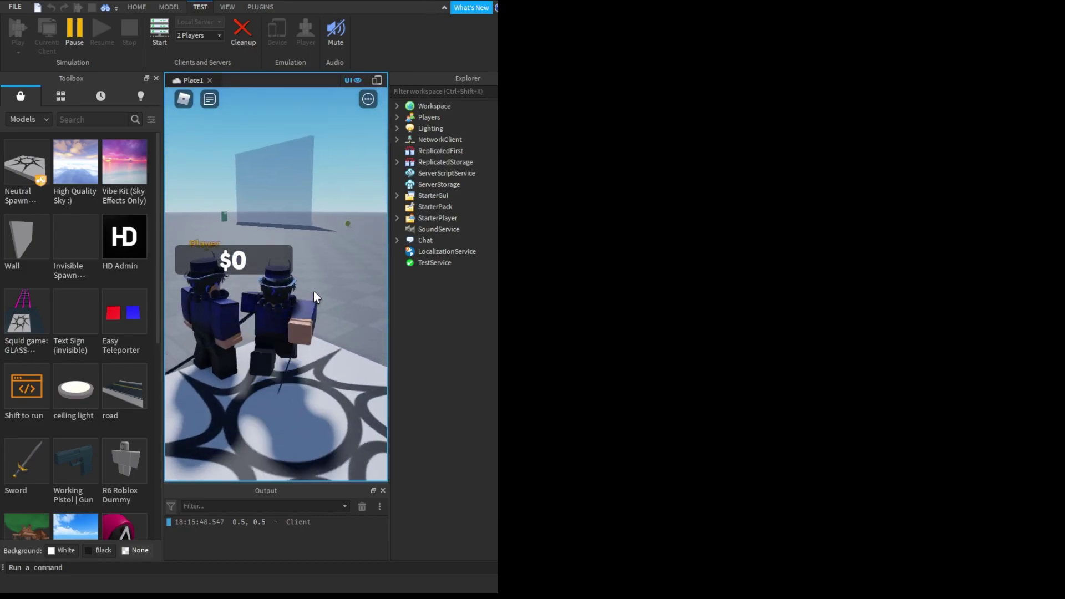
key(shift)
key(shift)
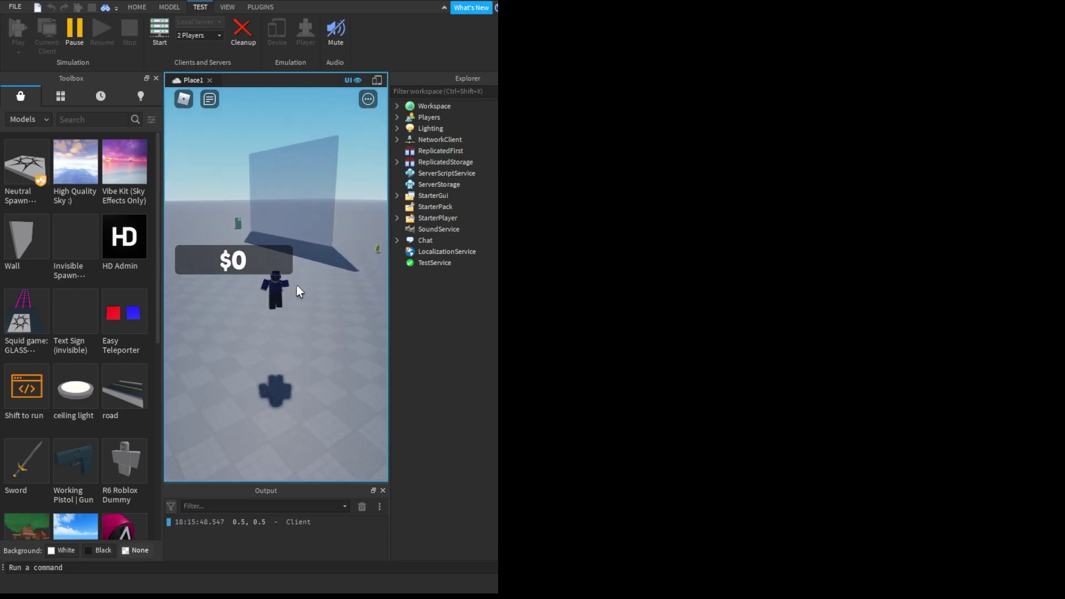
key(Left)
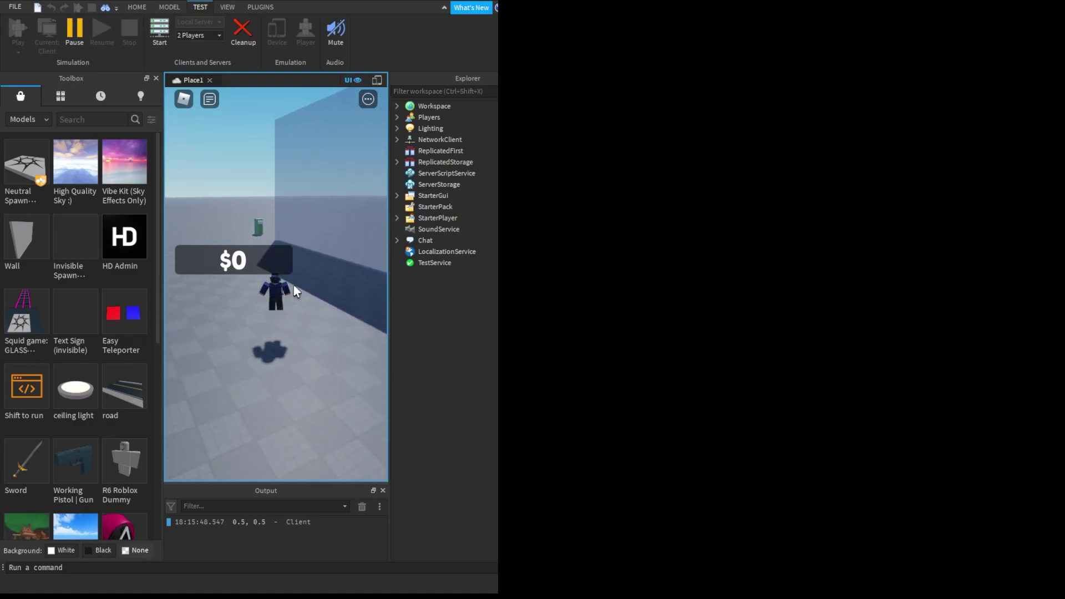
key(w)
key(space)
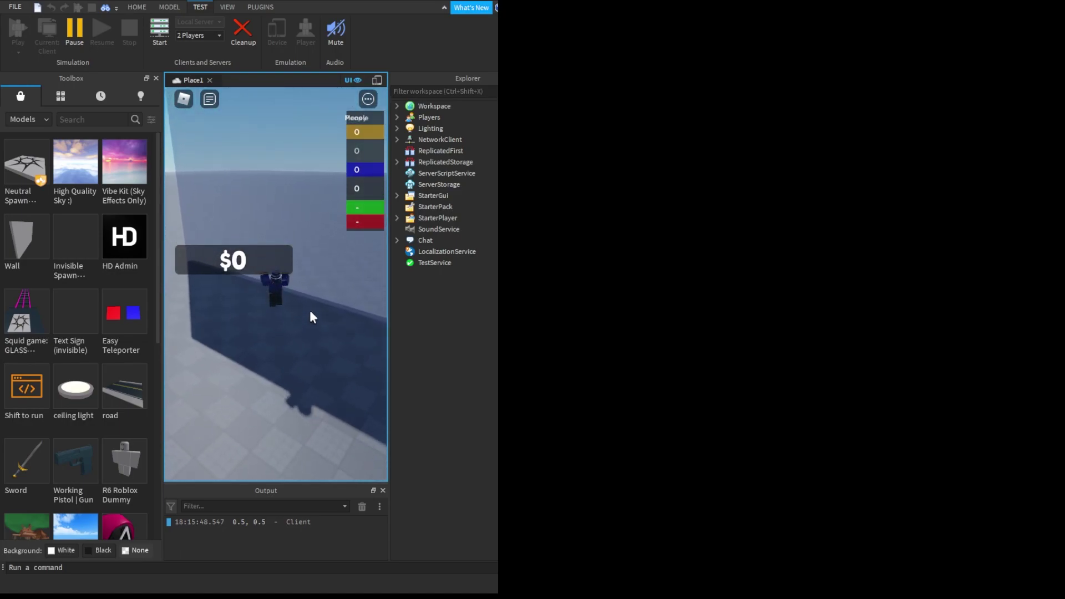
key(w)
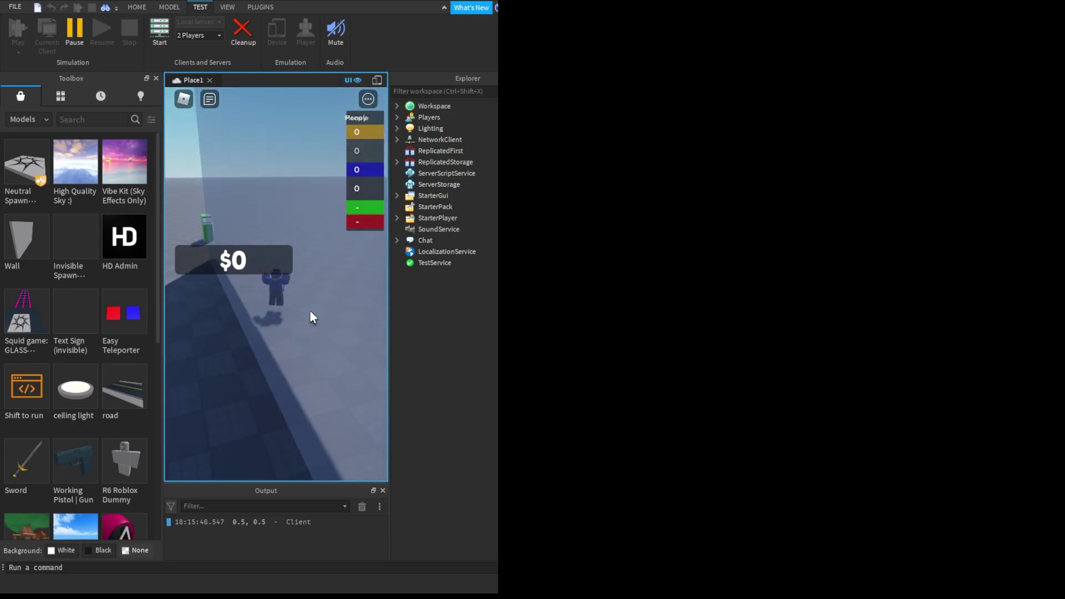
key(w)
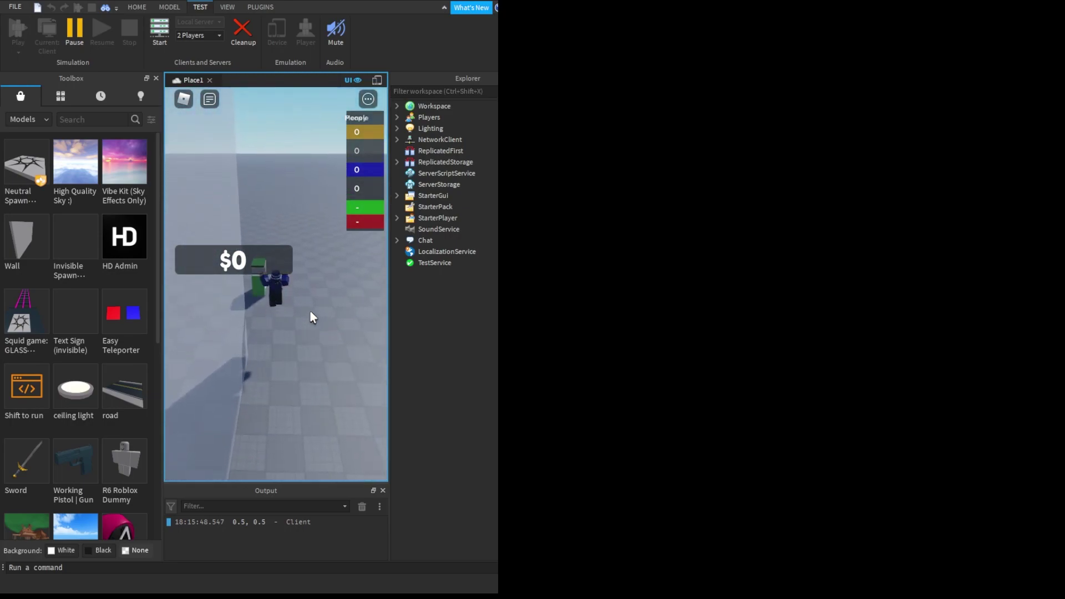
key(a)
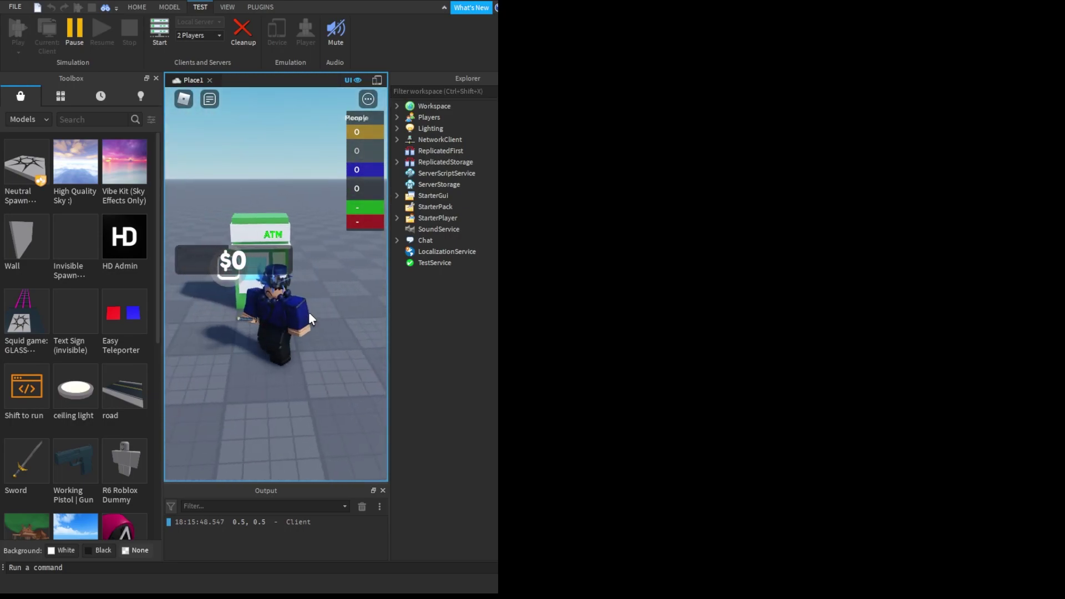
key(e)
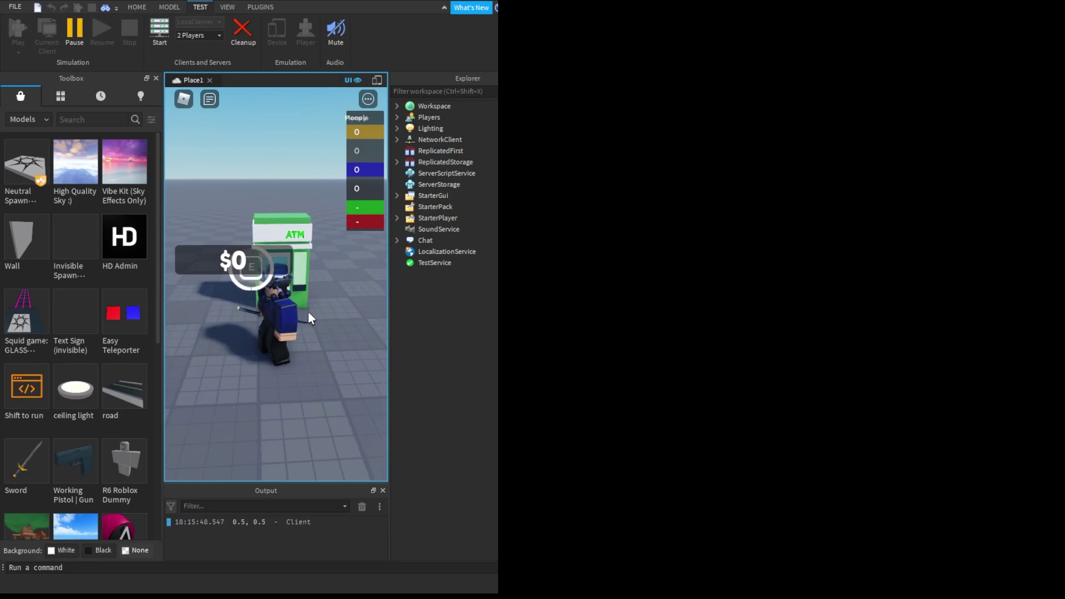
key(s)
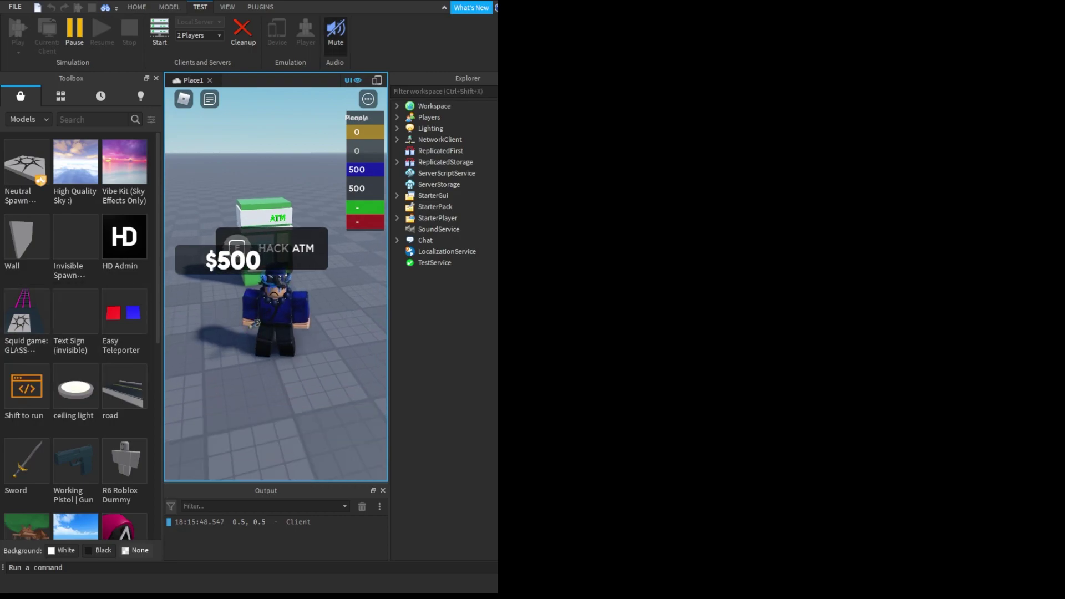
key(w)
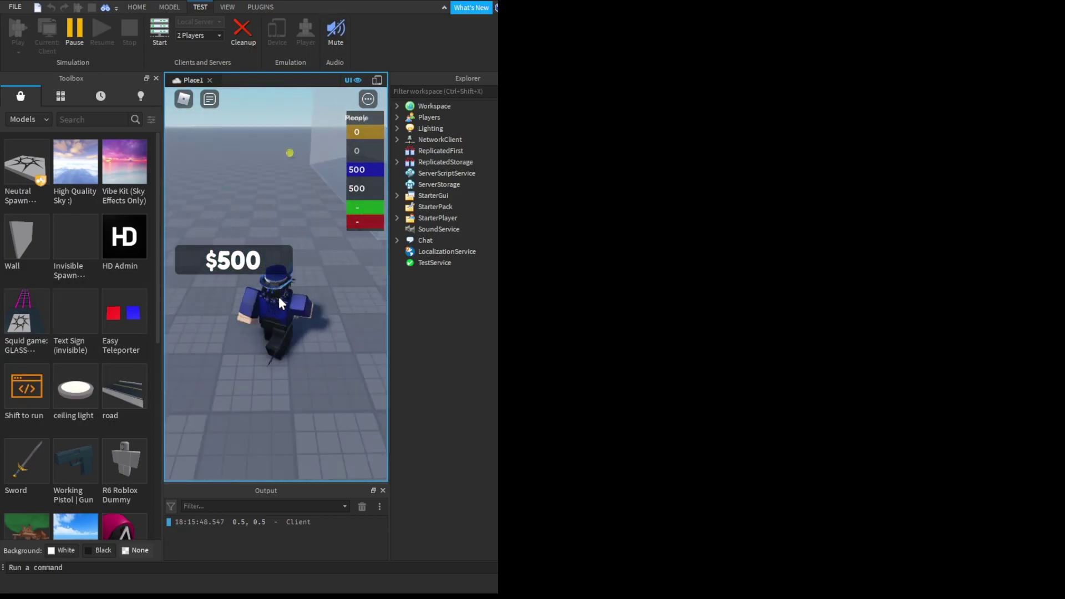
key(s)
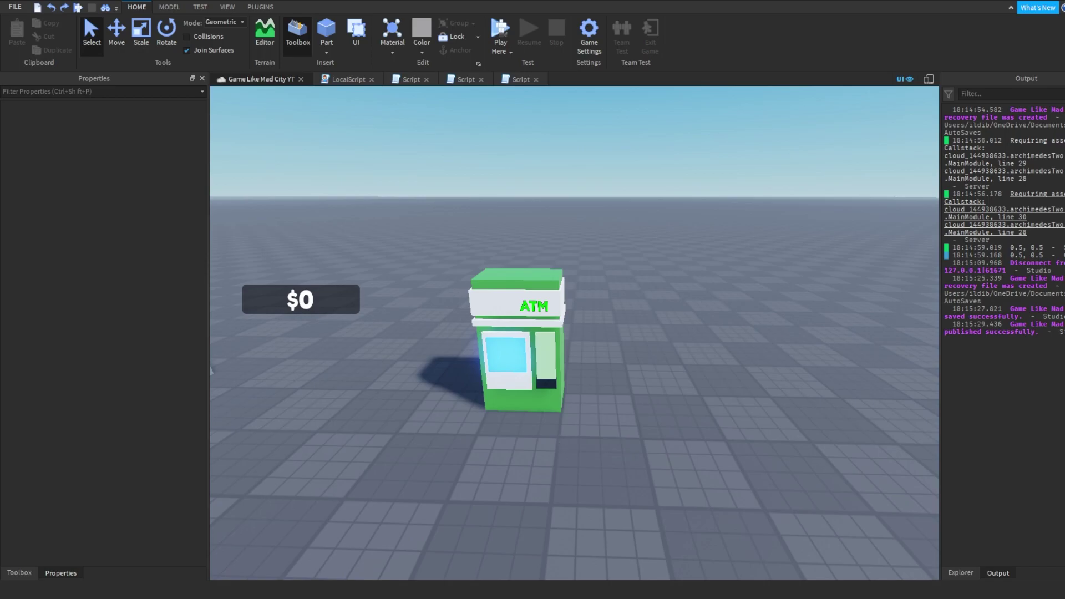
scroll(602, 313, down, 5)
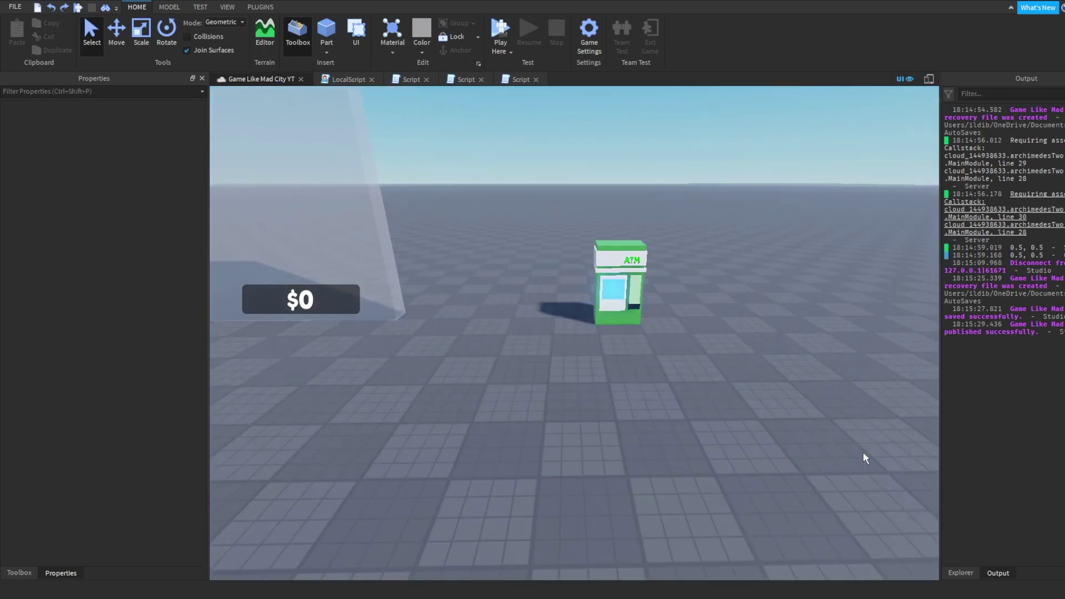
Show the Explorer hierarchy, then select the ATM and fly the camera around it to inspect it.
click(960, 573)
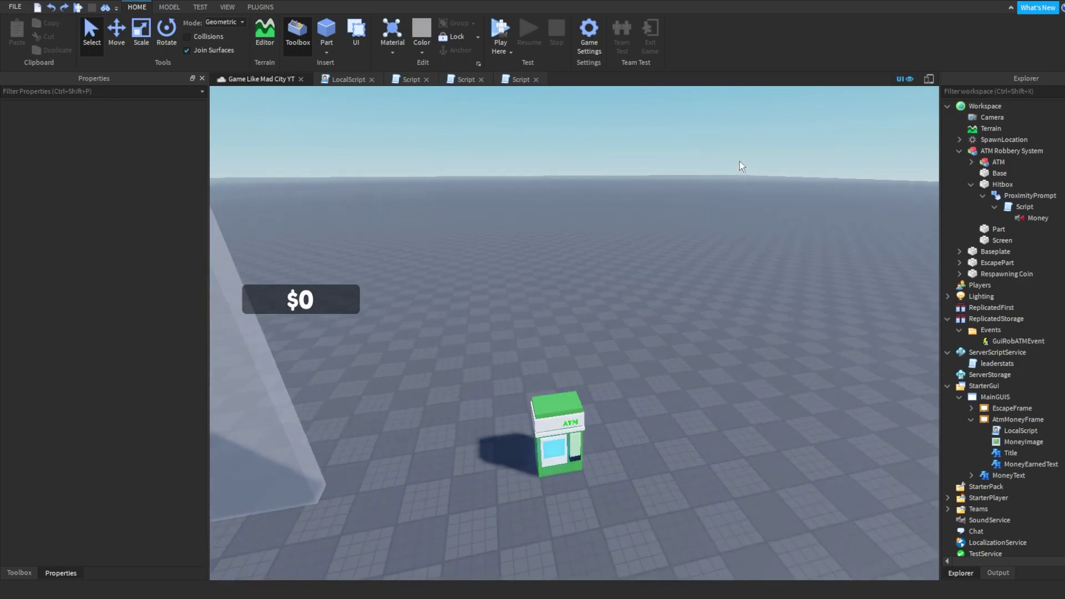
mouse_move(739, 160)
right_down()
mouse_move(688, 237)
mouse_move(575, 293)
right_up()
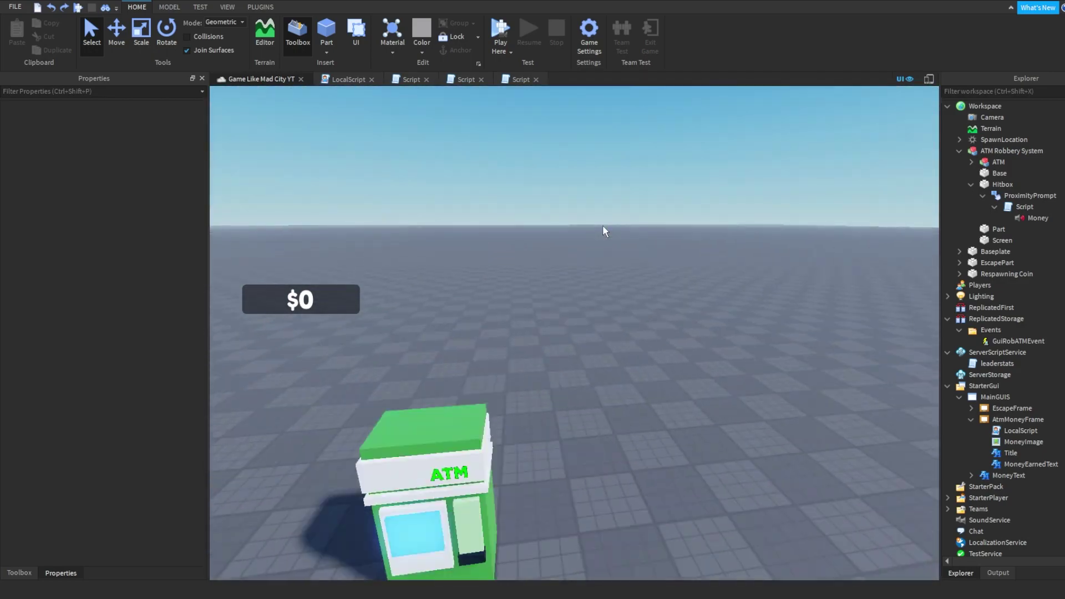
key(w)
key(s)
key(a)
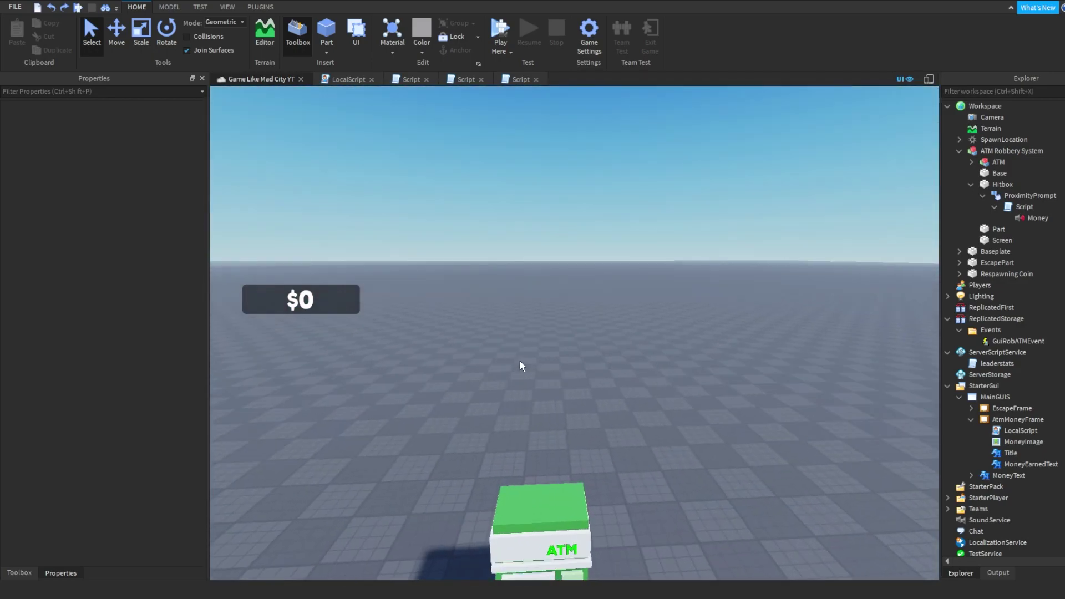
scroll(520, 367, down, 3)
click(533, 466)
scroll(629, 327, down, 4)
right_drag(629, 327, 629, 327)
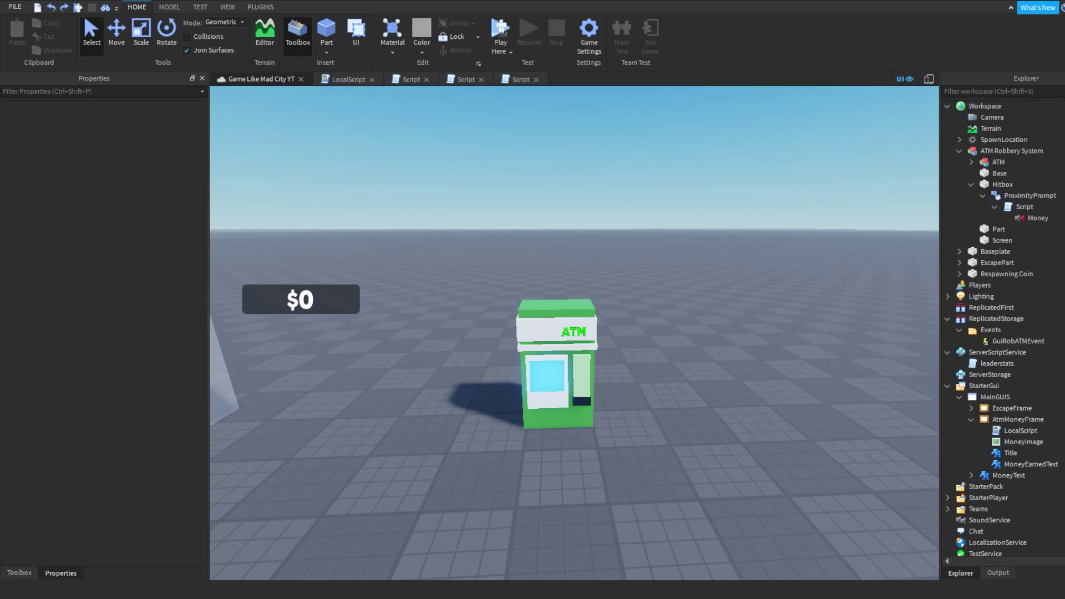